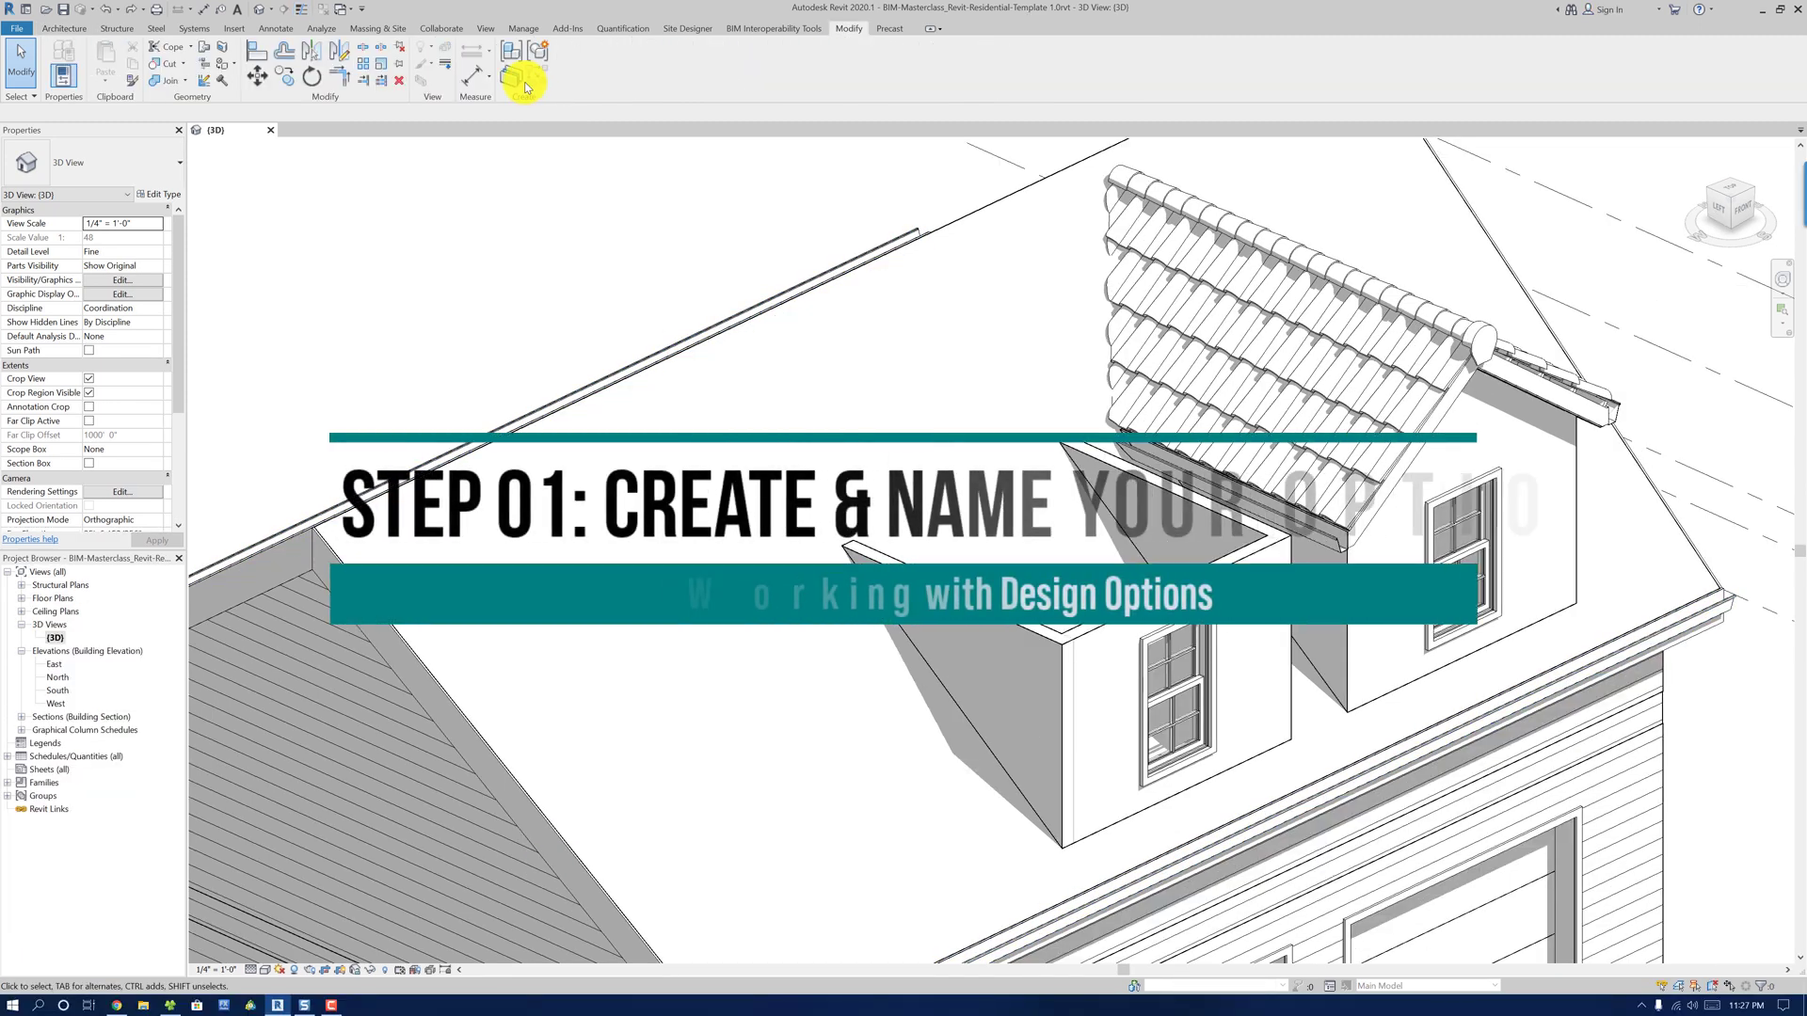
Create a new design option set and rename it ROOF
click(523, 28)
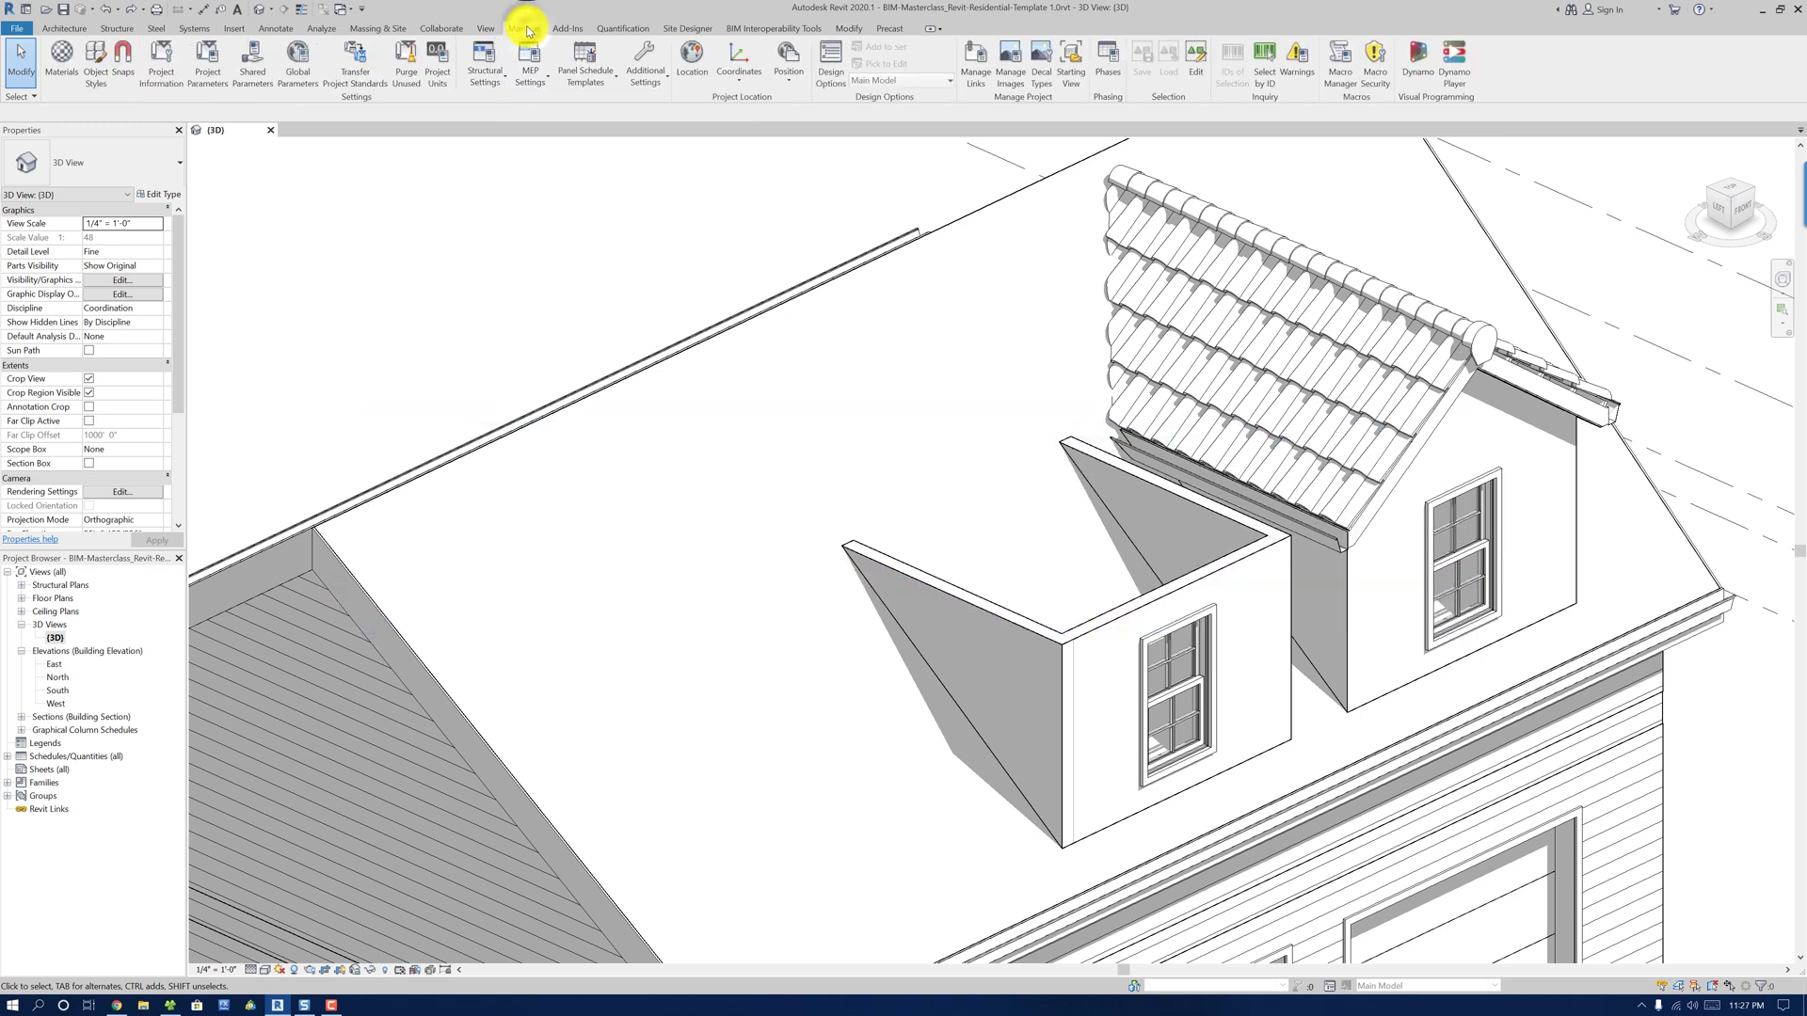
click(830, 64)
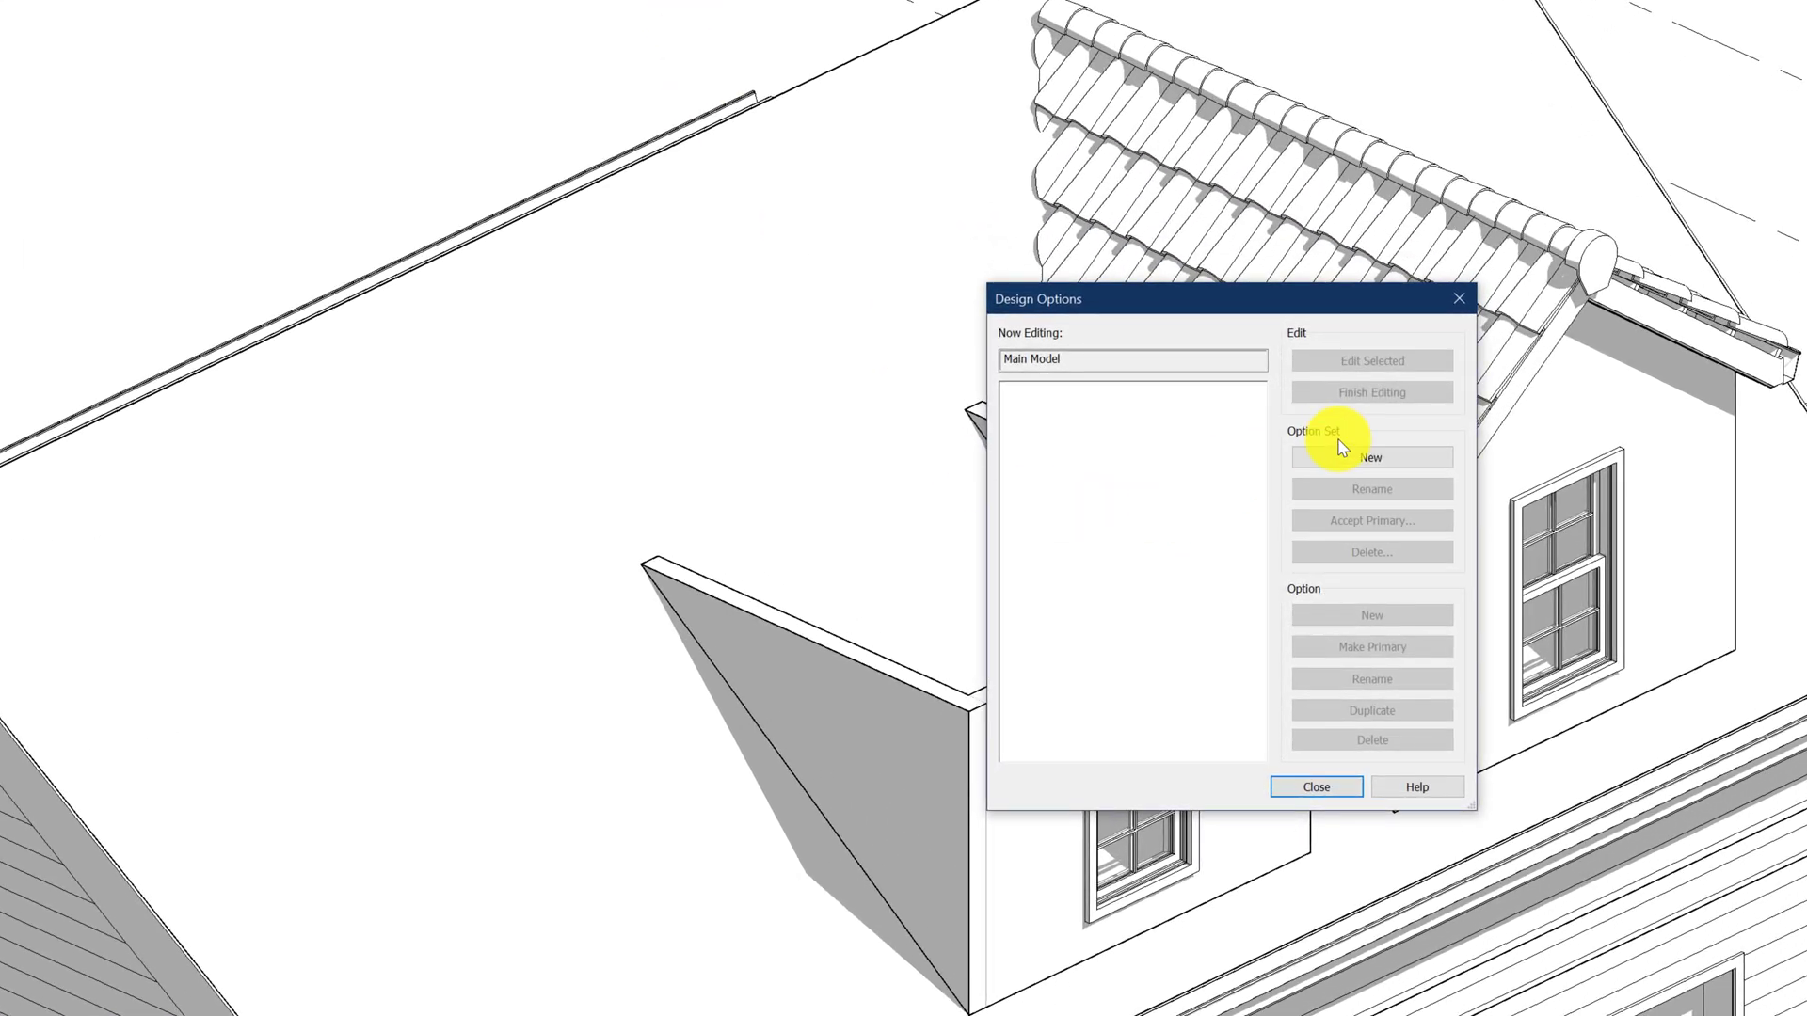
click(1340, 471)
click(1056, 390)
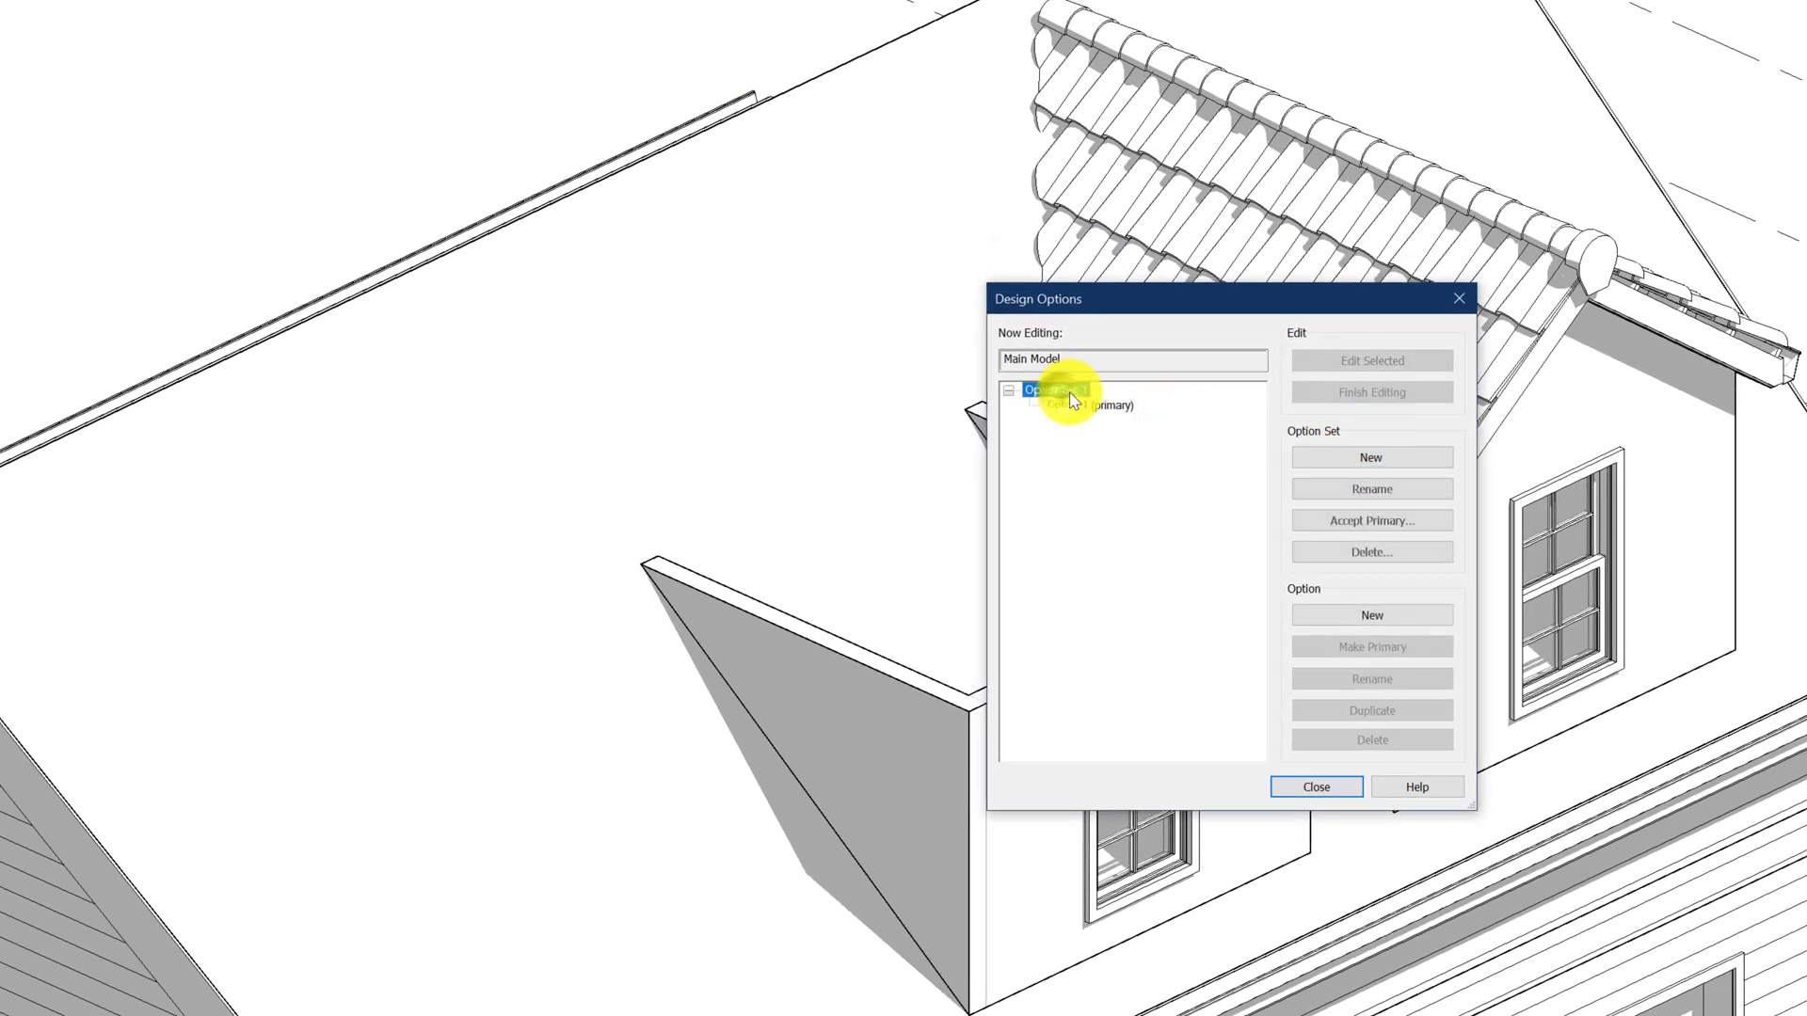
click(1356, 488)
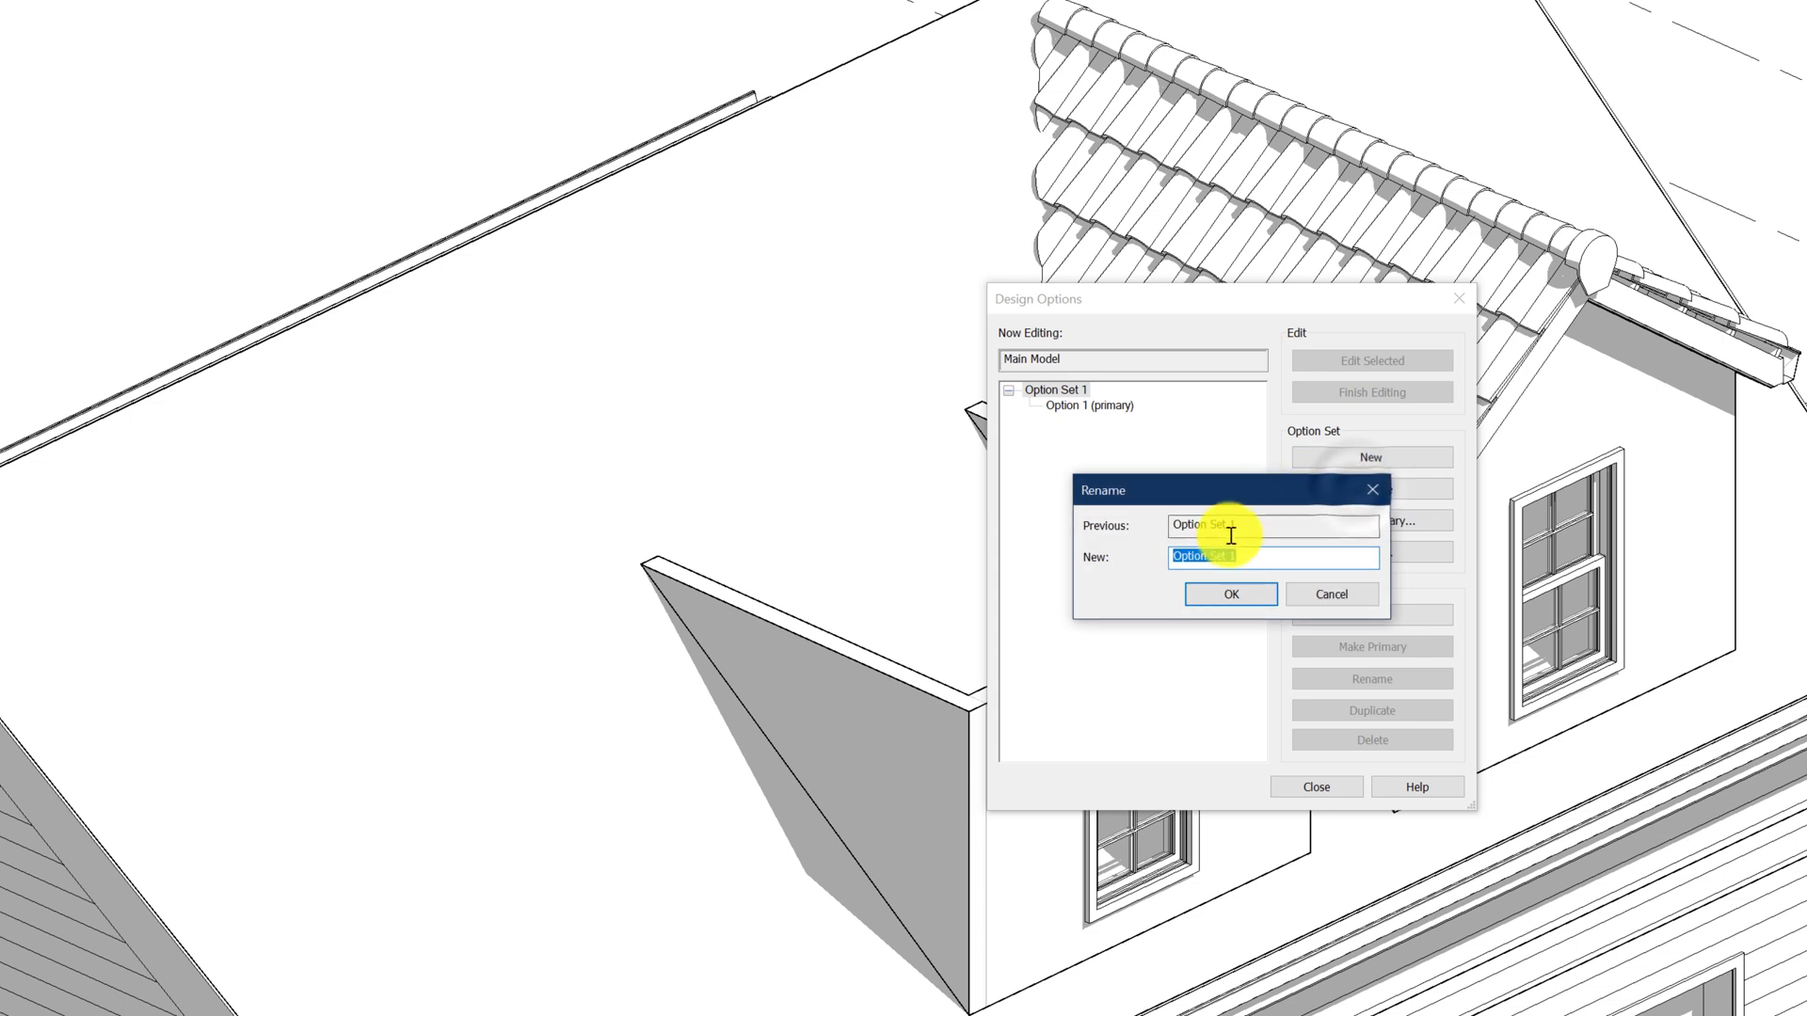
key(BackSpace)
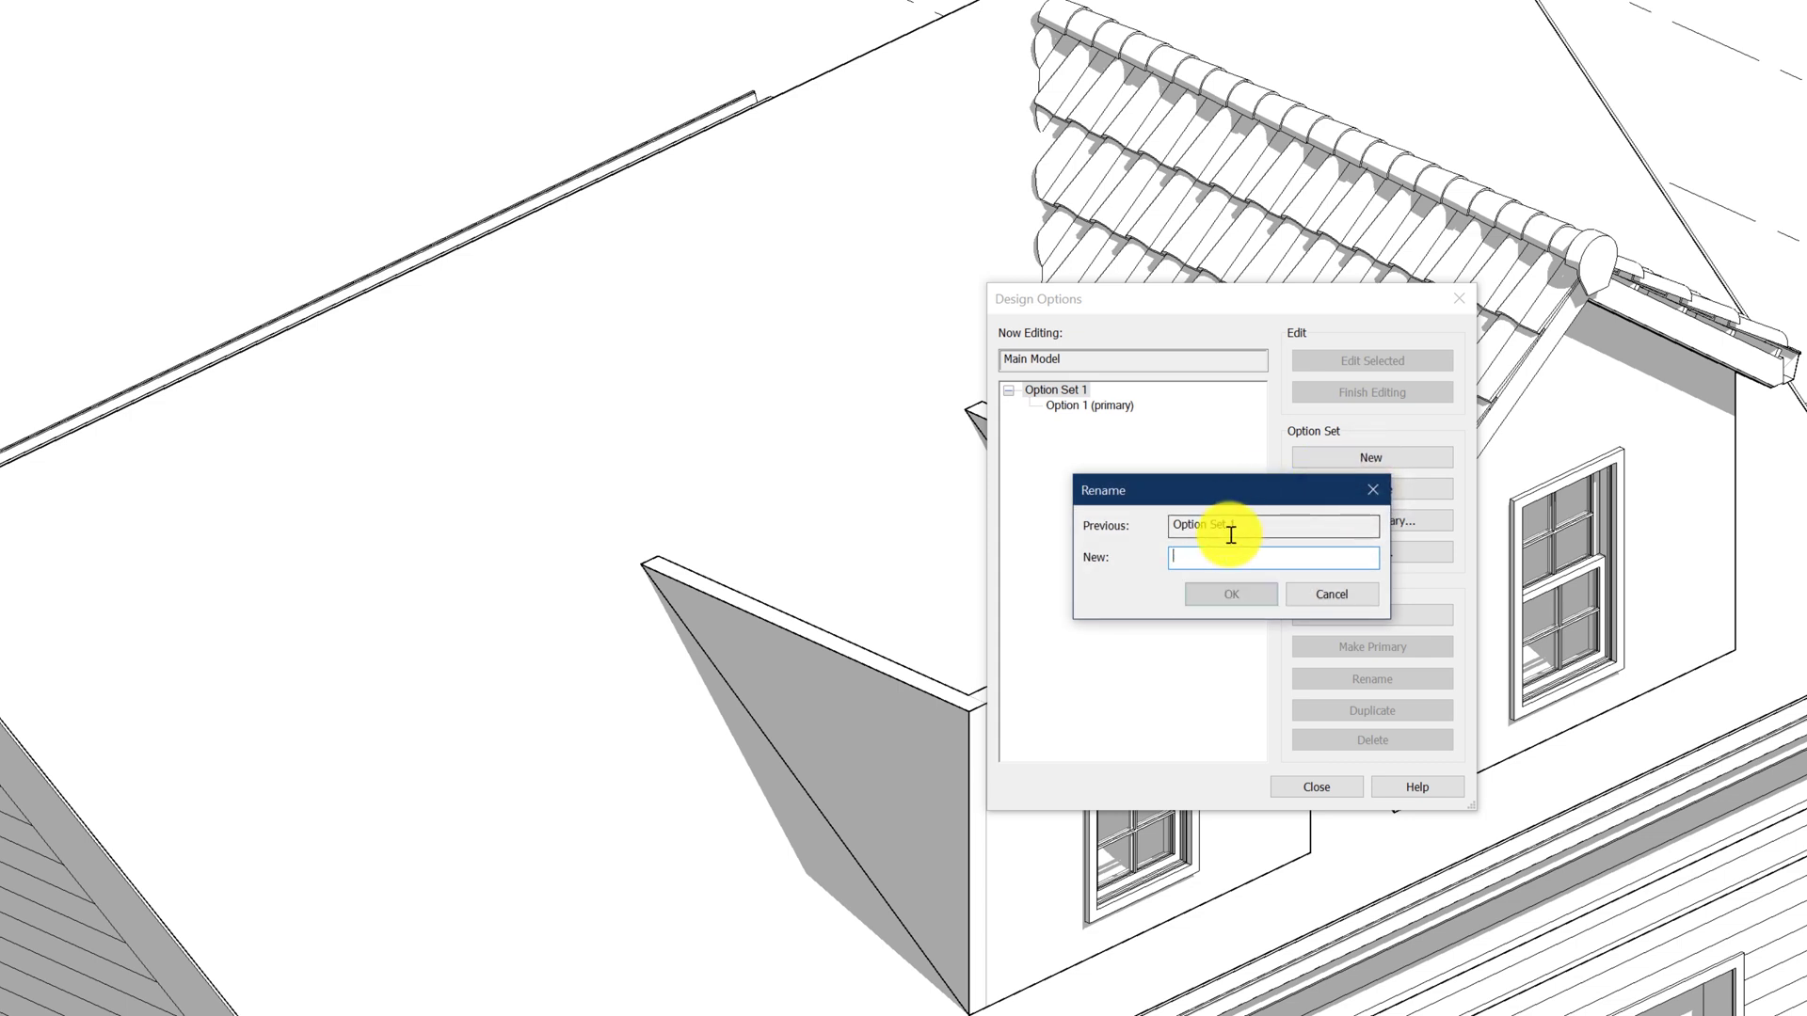
text(ROOF)
key(Return)
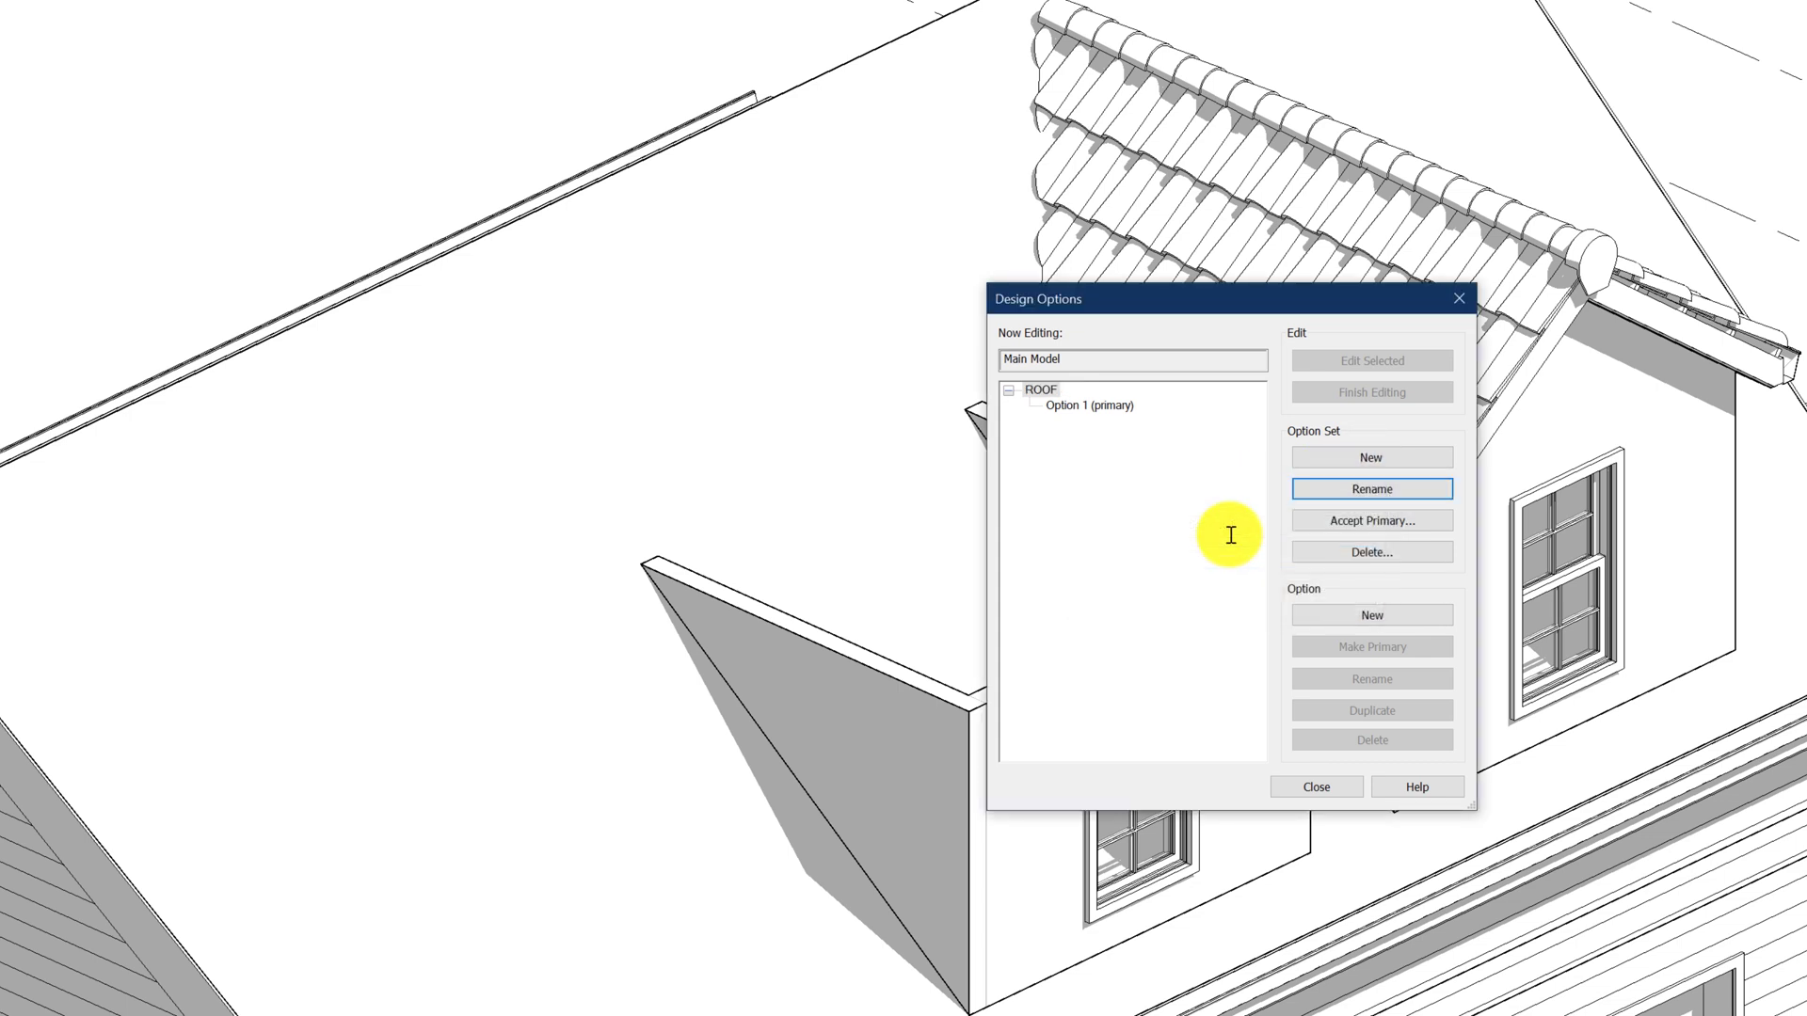
Rename the primary option of the ROOF set to HIP
click(1103, 412)
click(1372, 678)
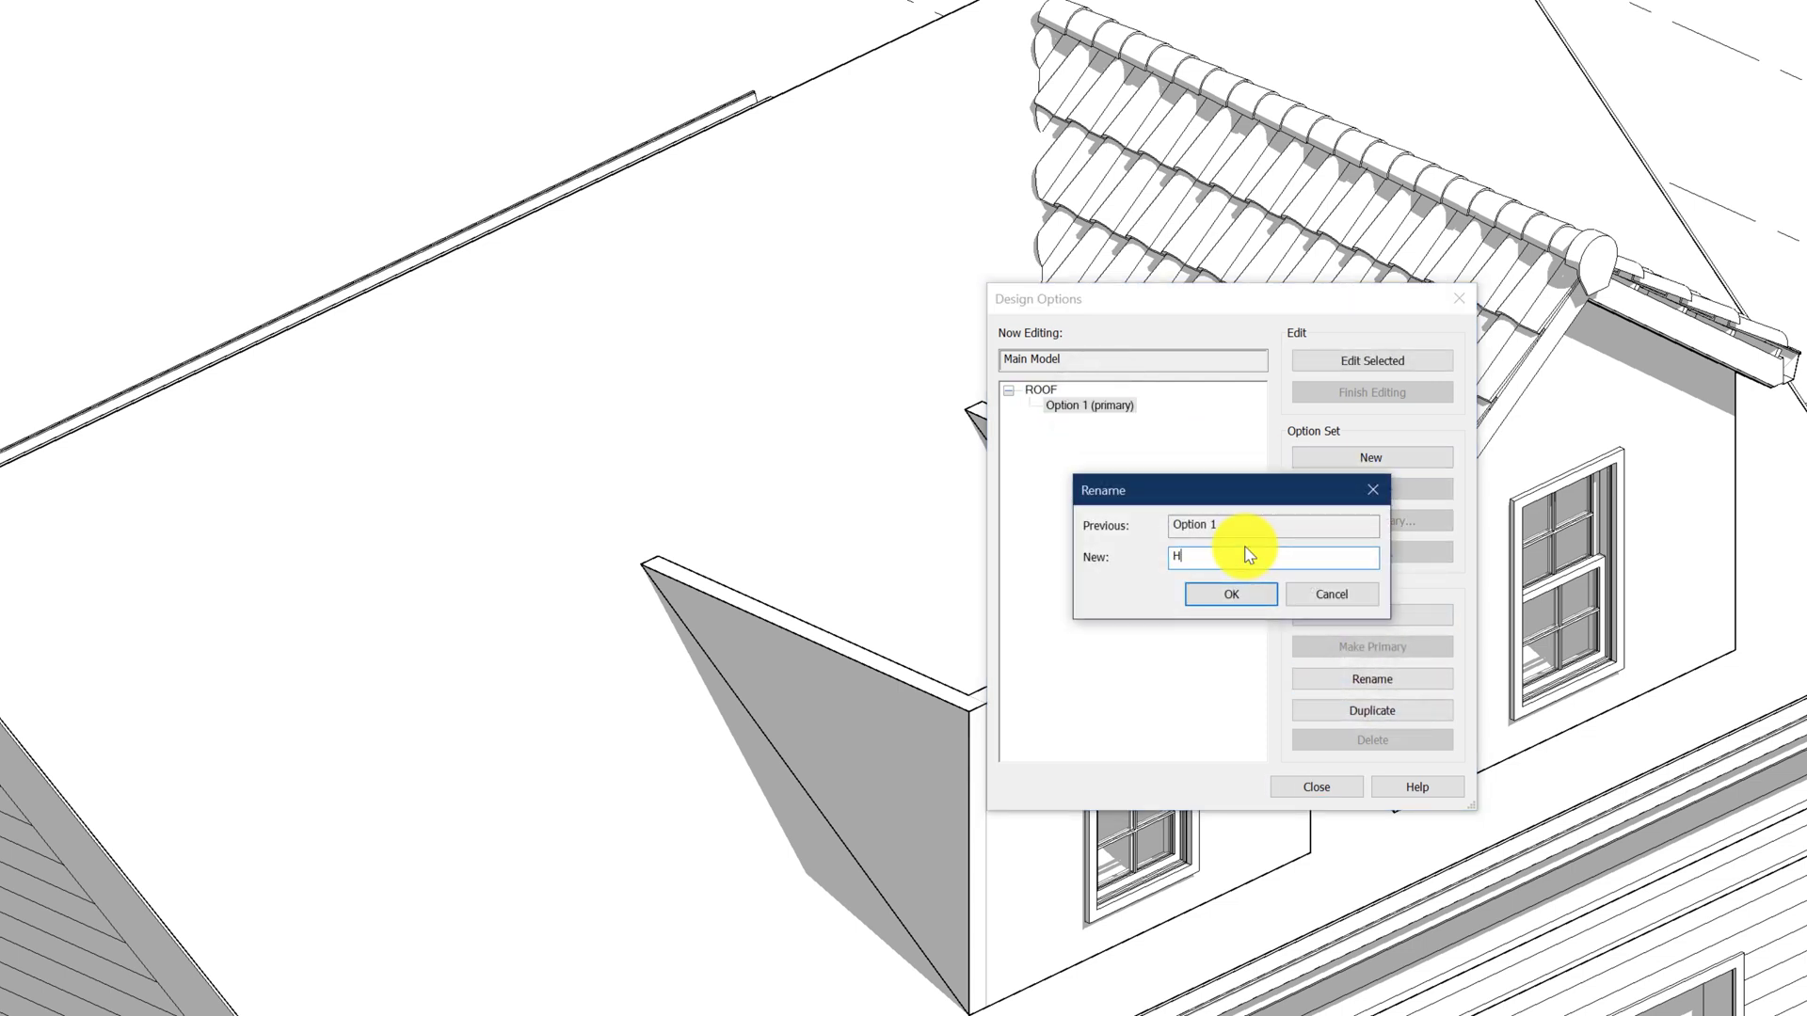
text(HIP)
key(Return)
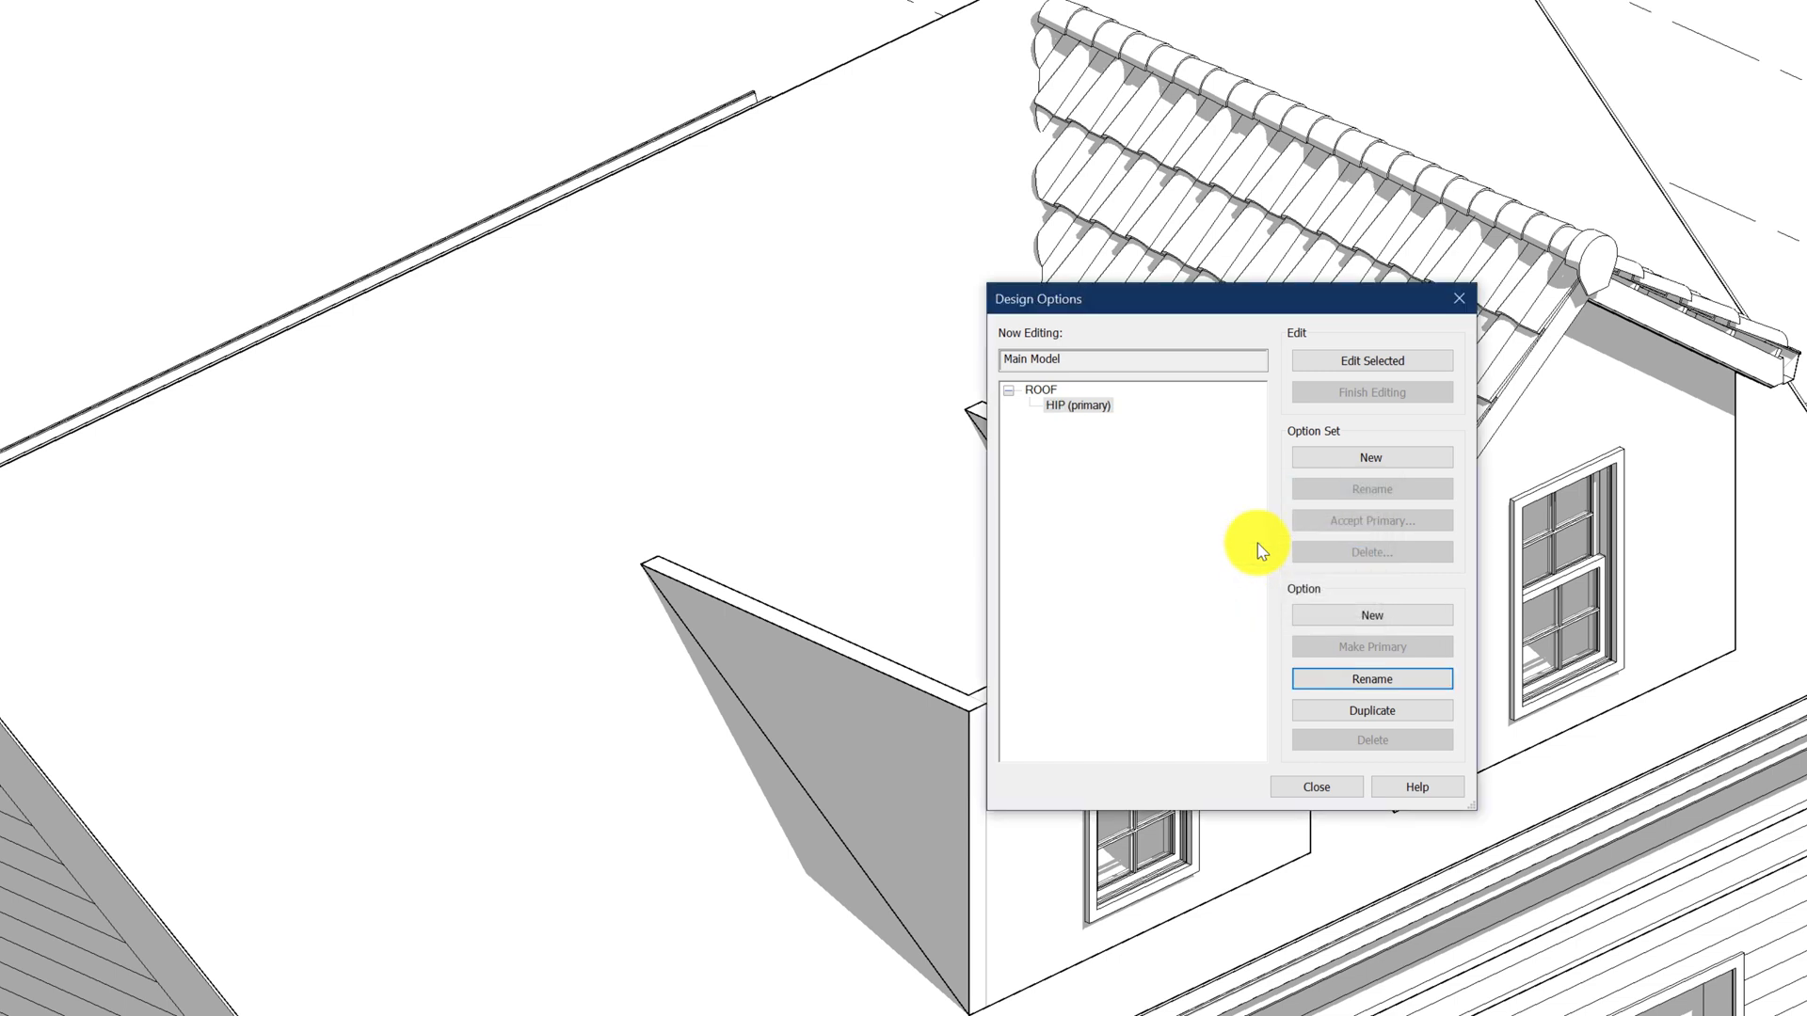
Add a second option named GABLE to the ROOF set and close the design options
click(1376, 615)
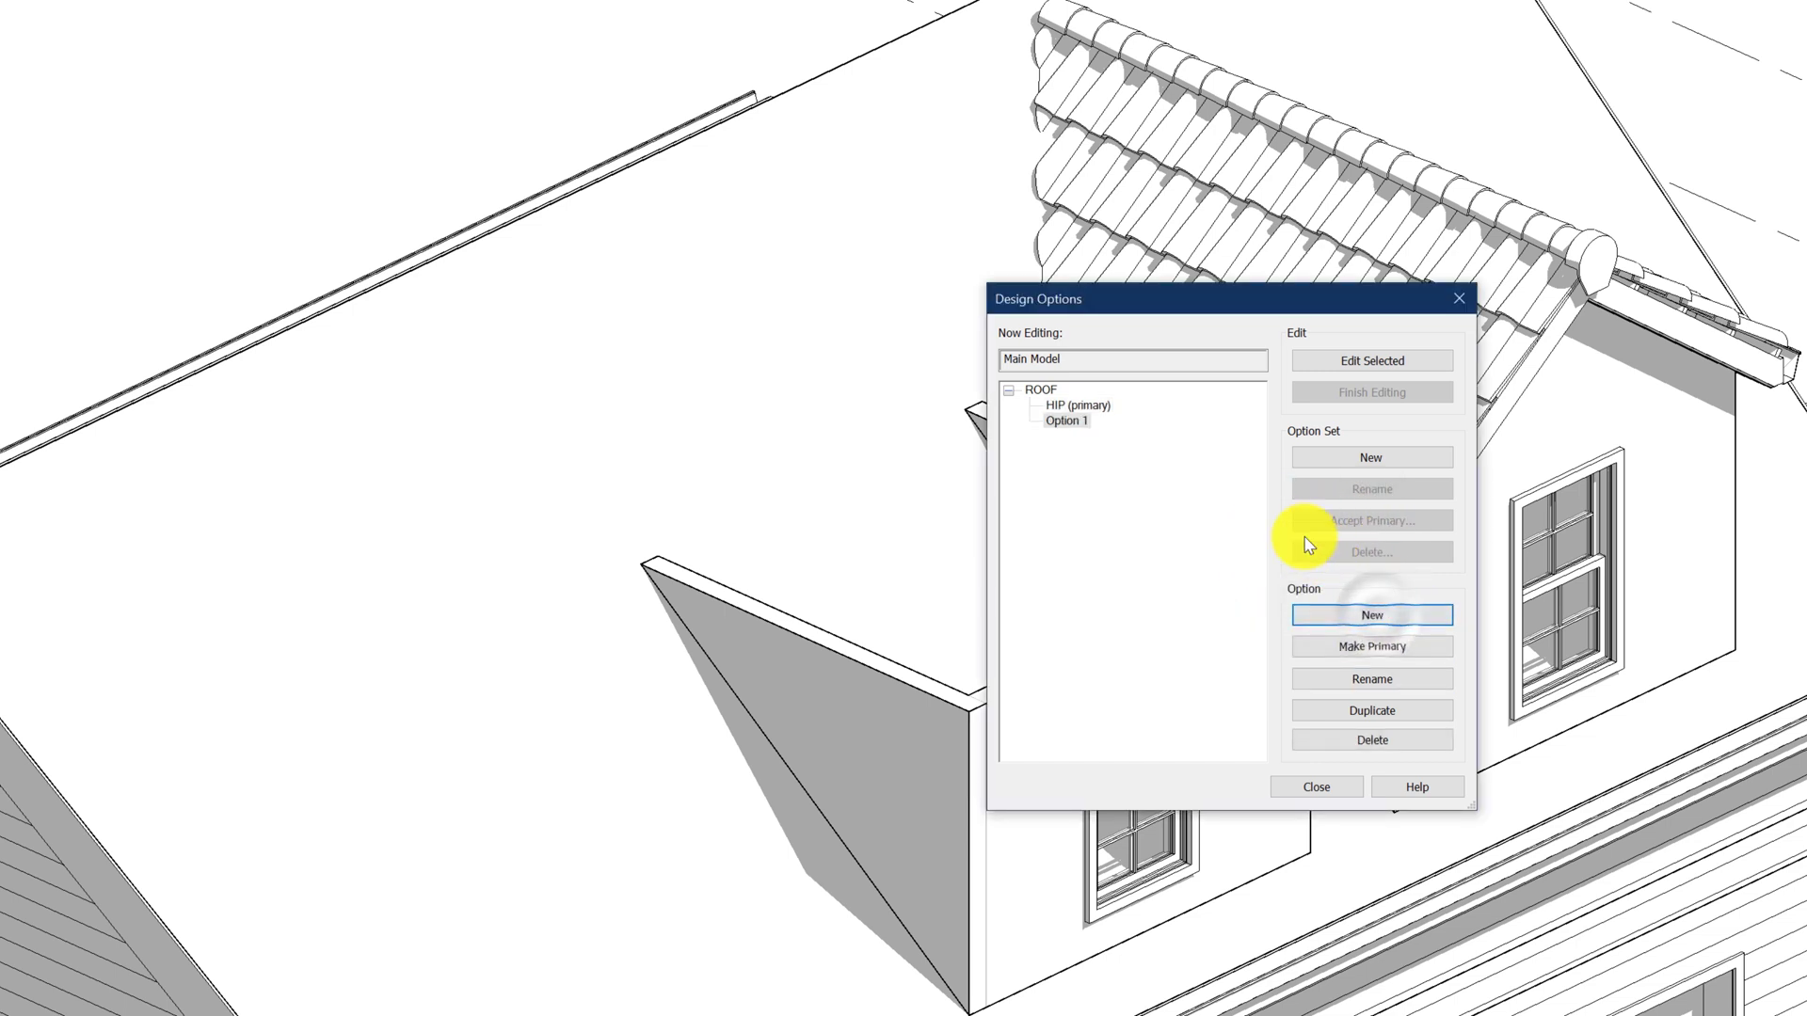
click(1360, 685)
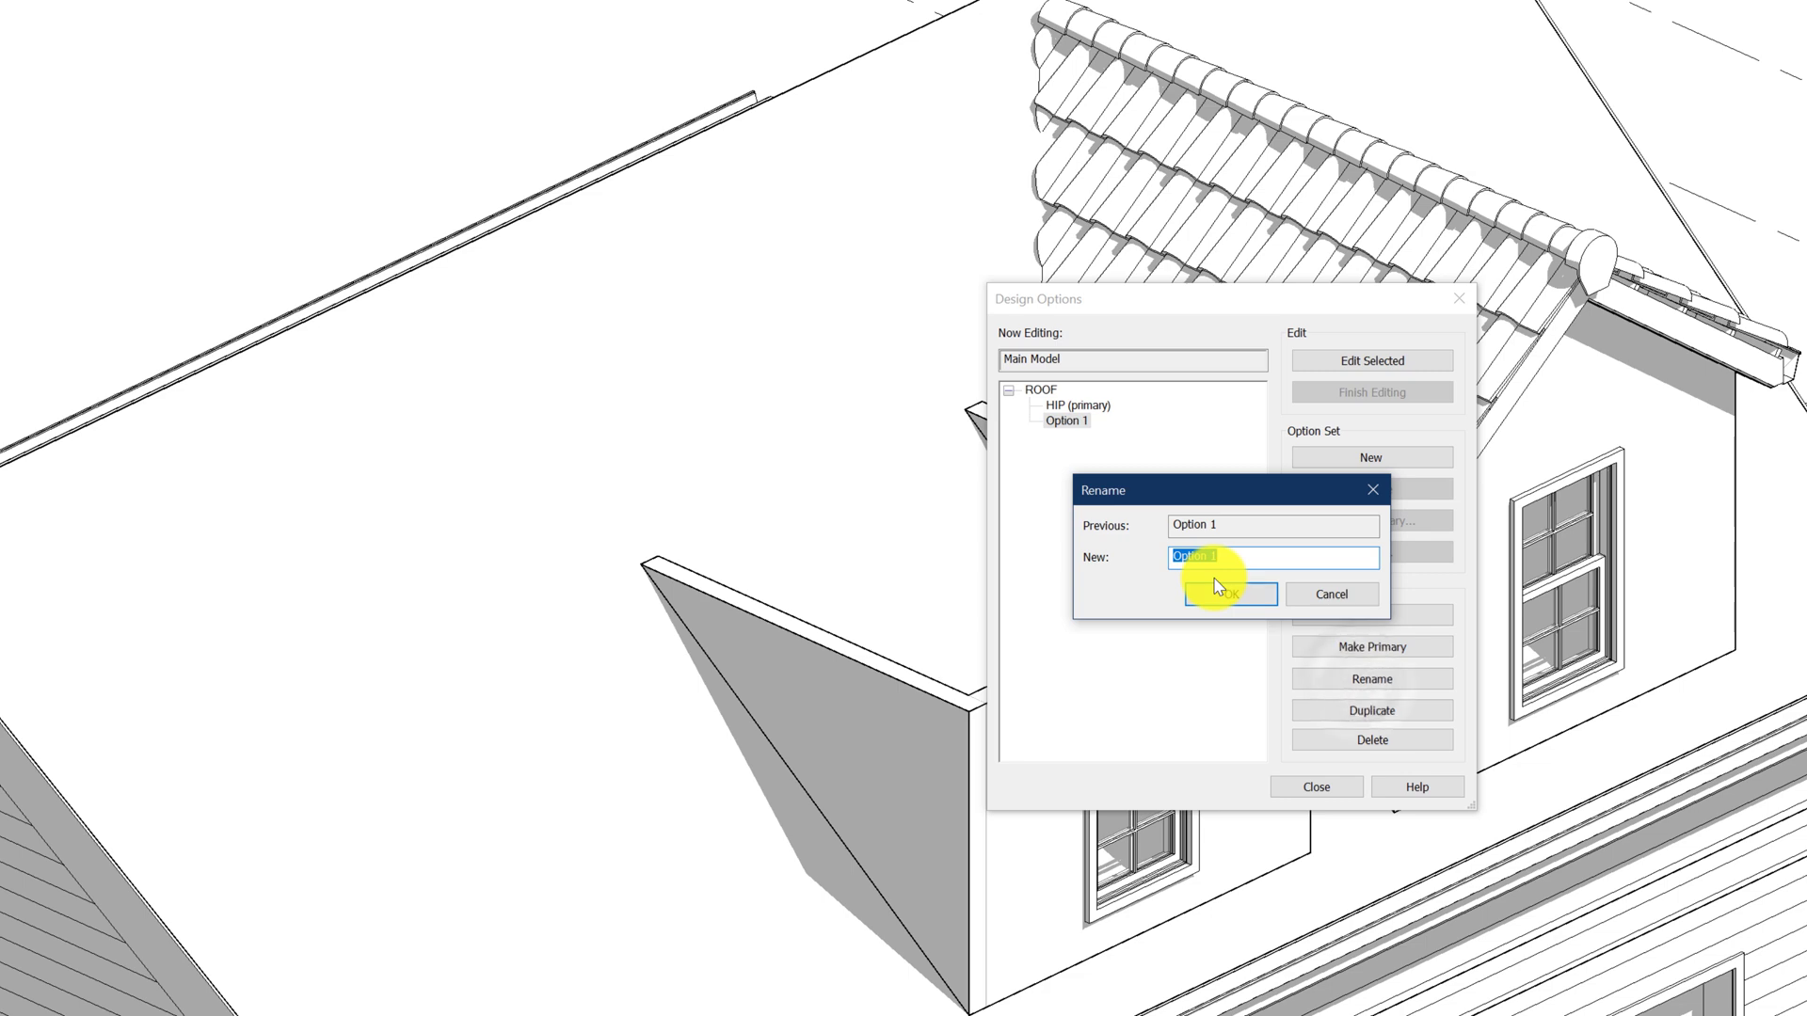
text(GABLE)
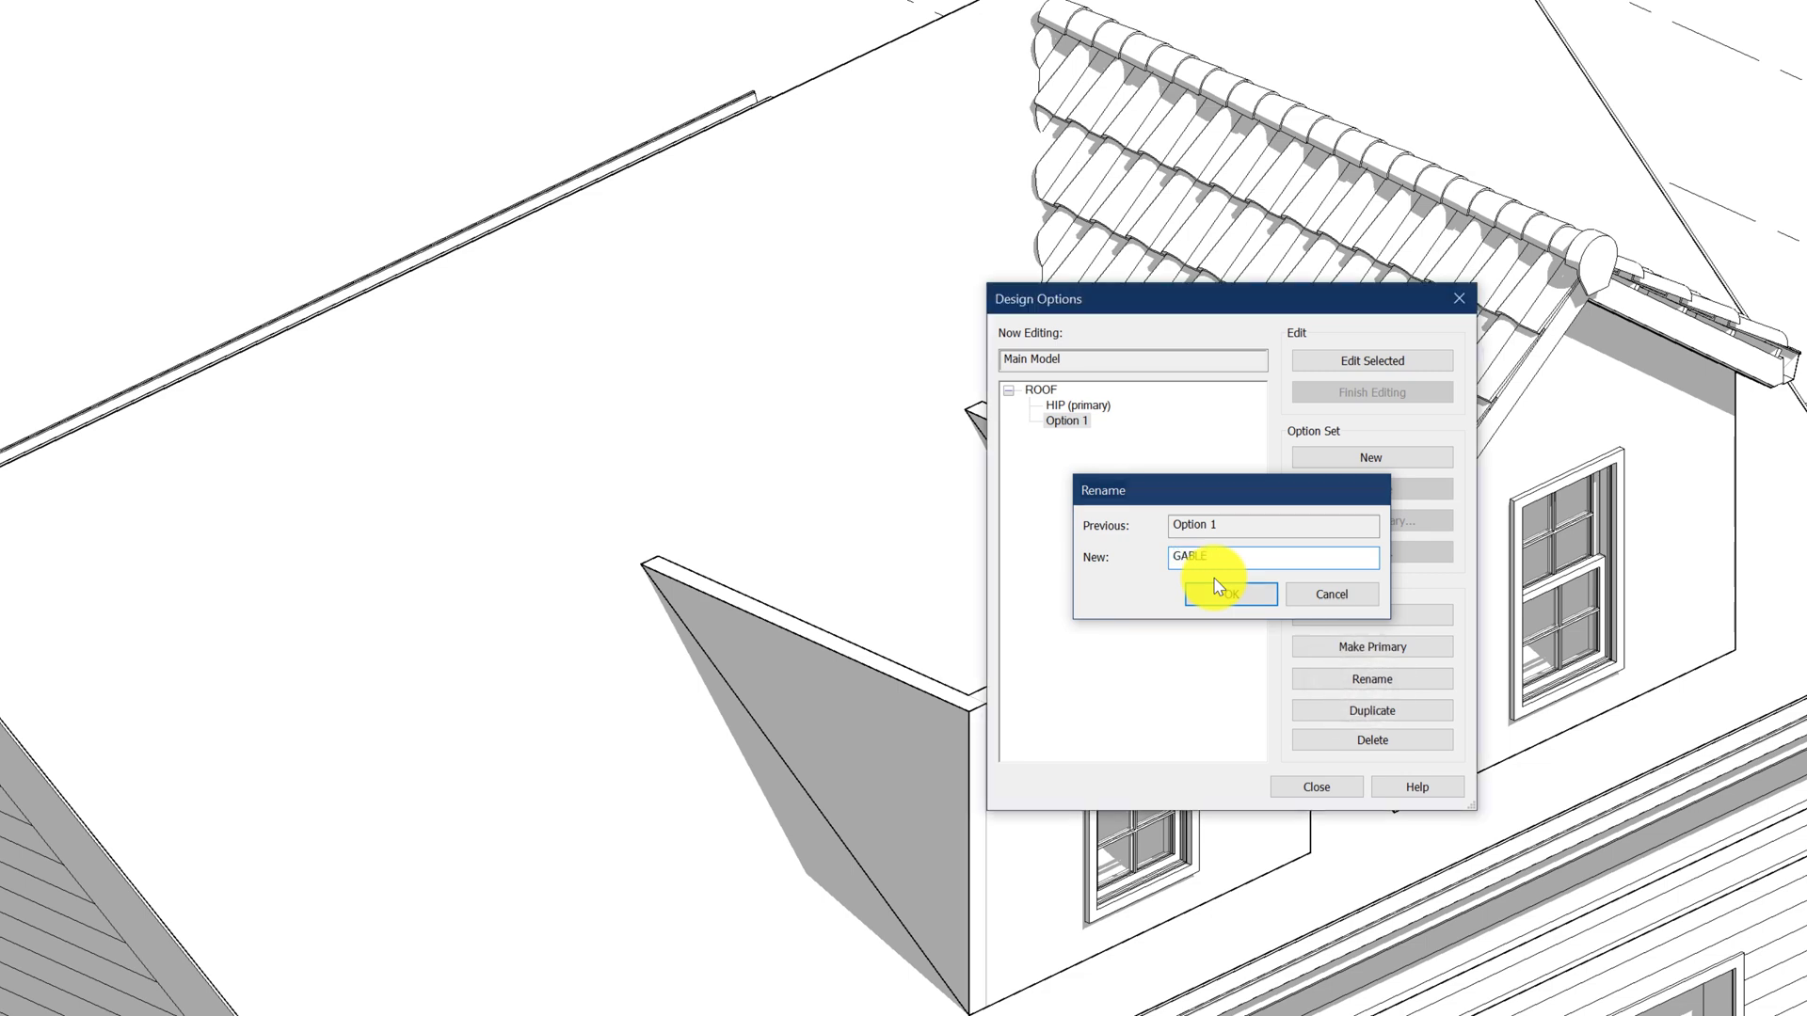
click(1215, 584)
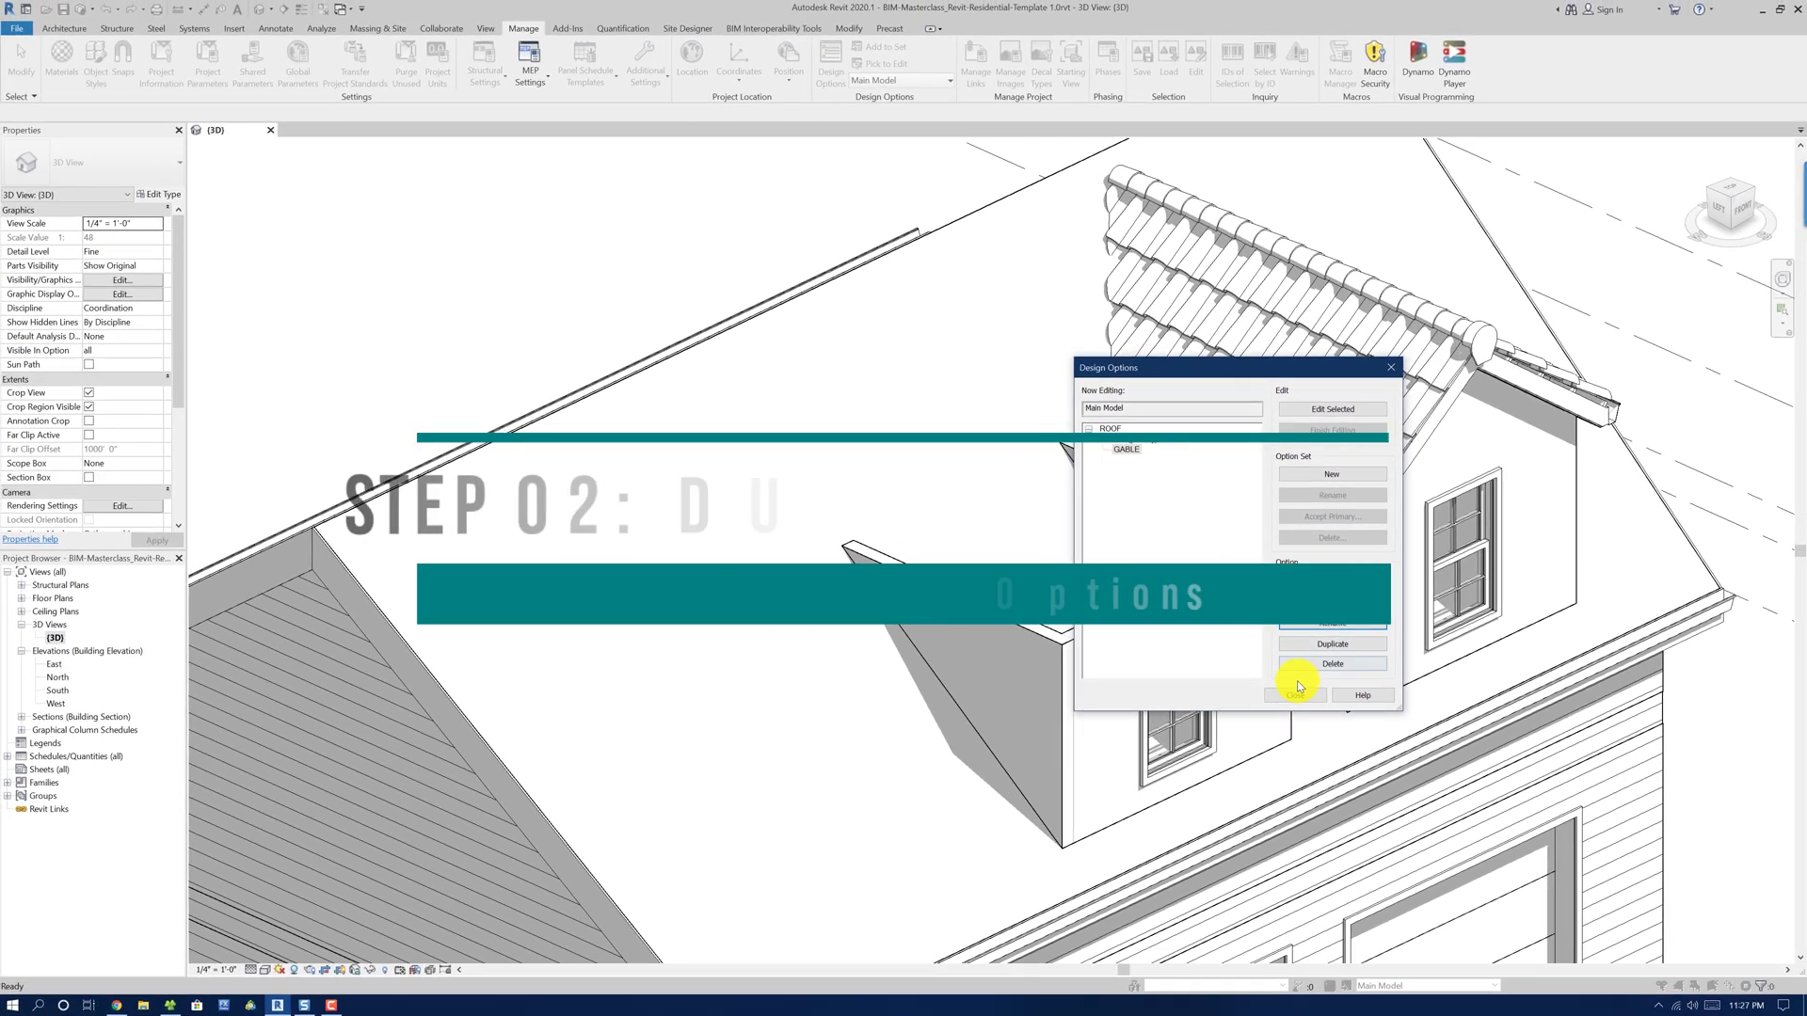
click(1294, 696)
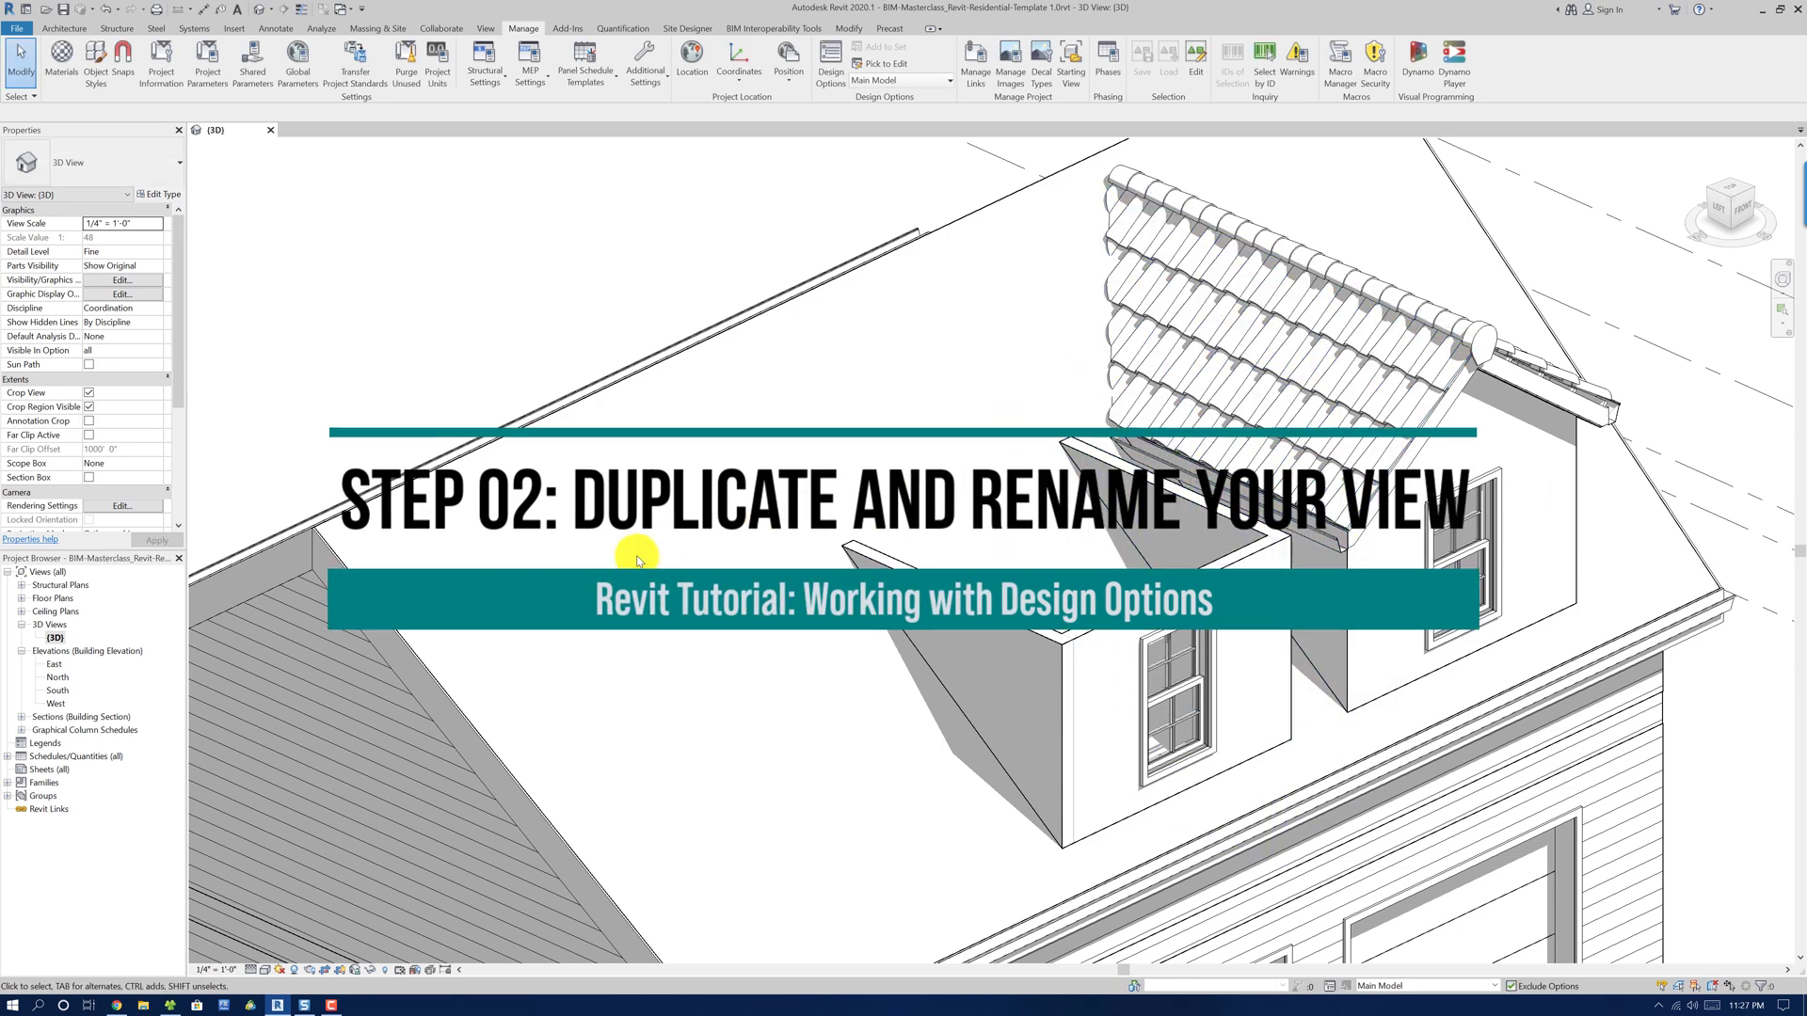
Duplicate the {3D} view with detailing and rename the copy HIP ROOF OPTION
right_click(54, 639)
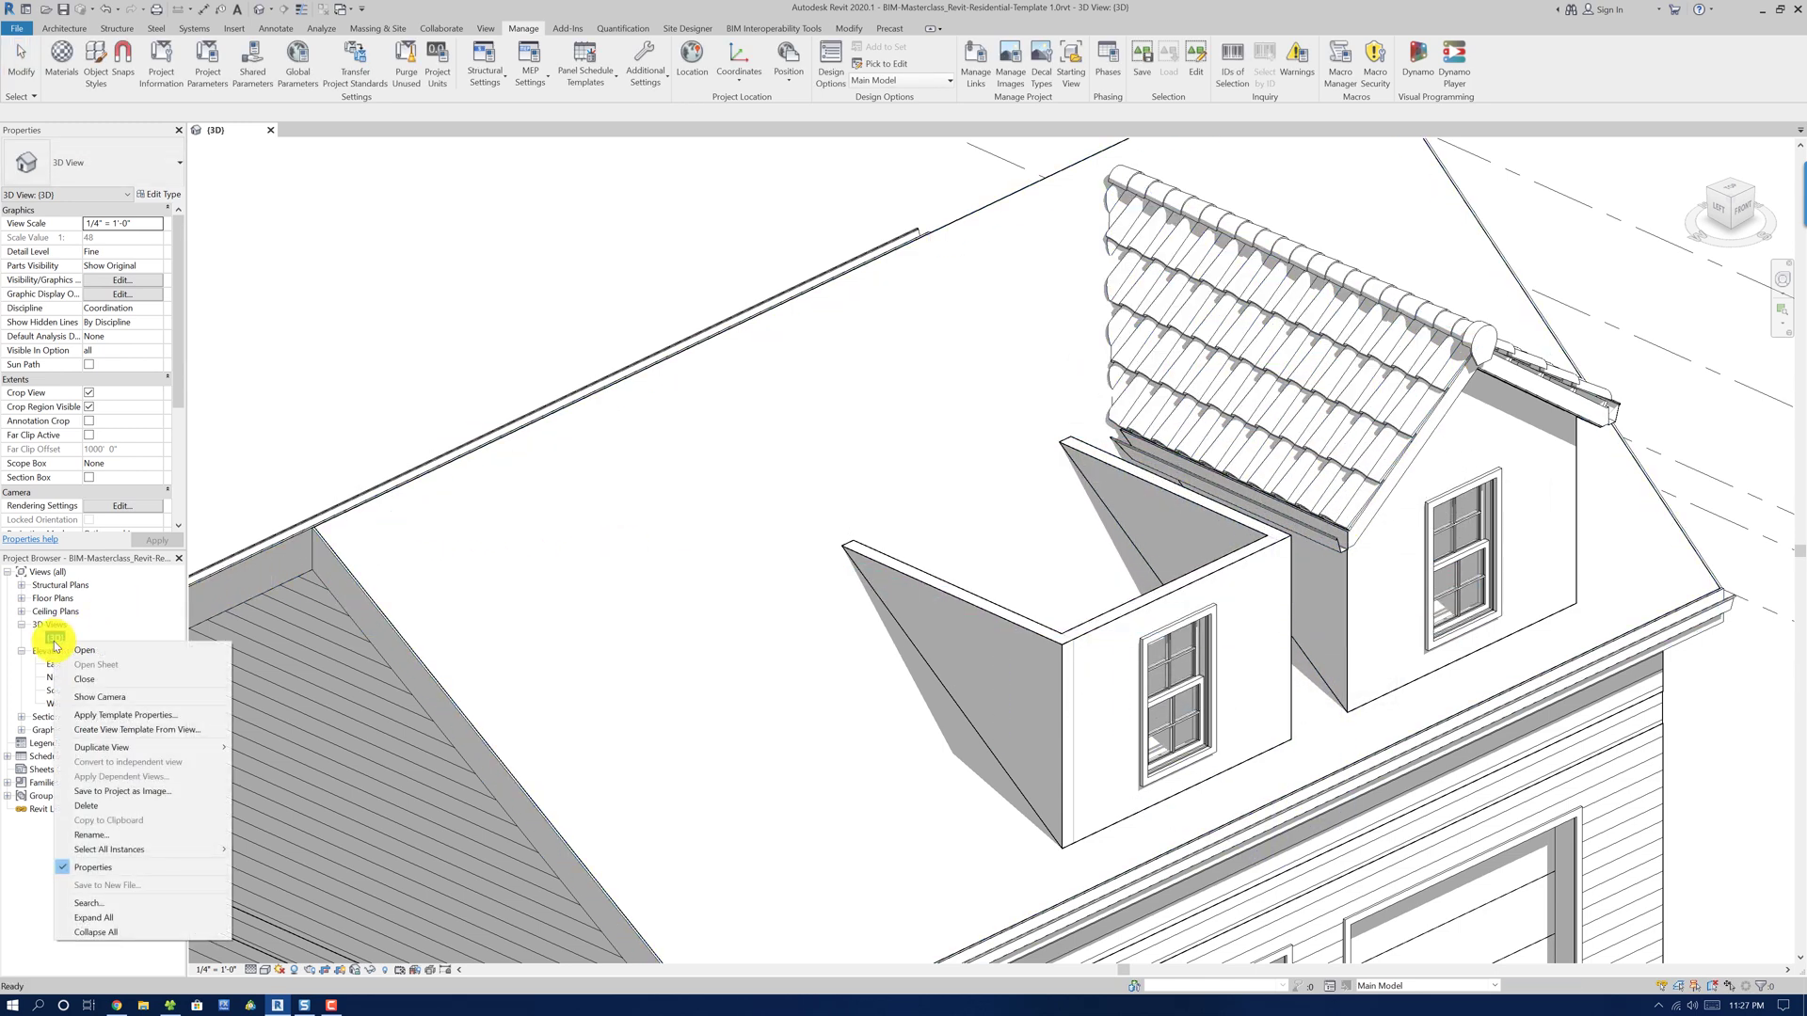
mouse_move(186, 751)
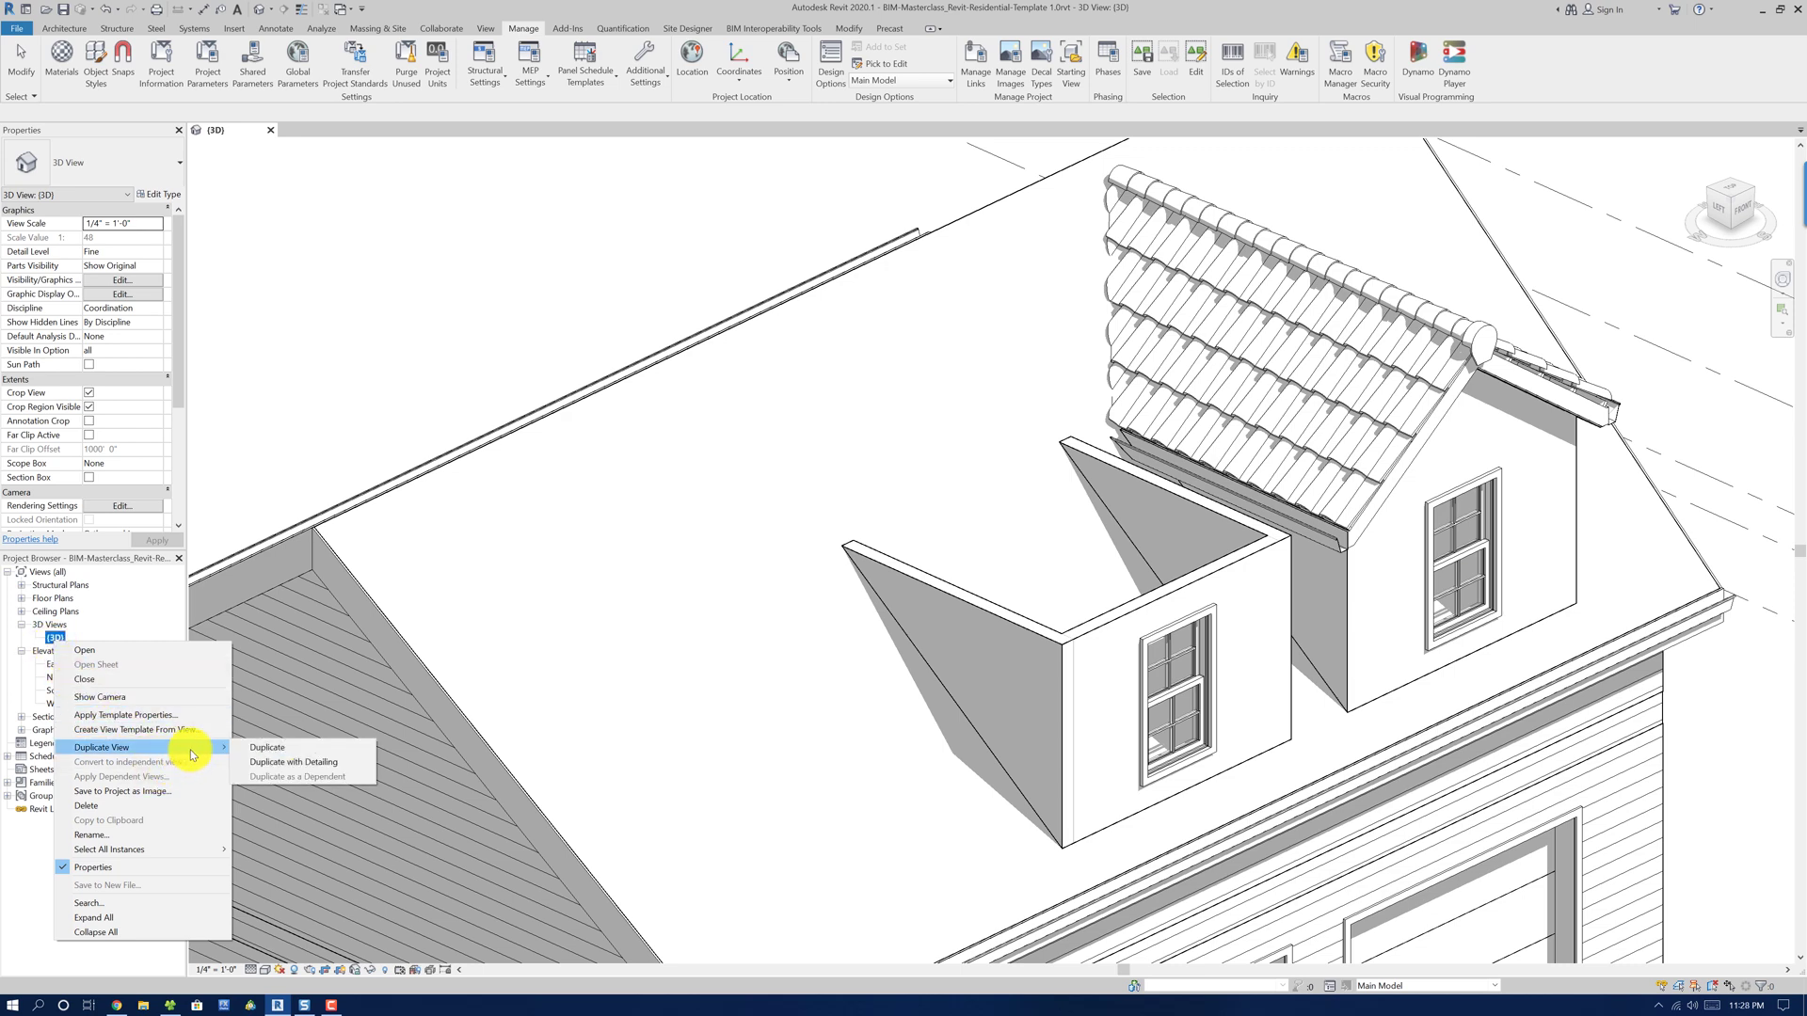
click(303, 769)
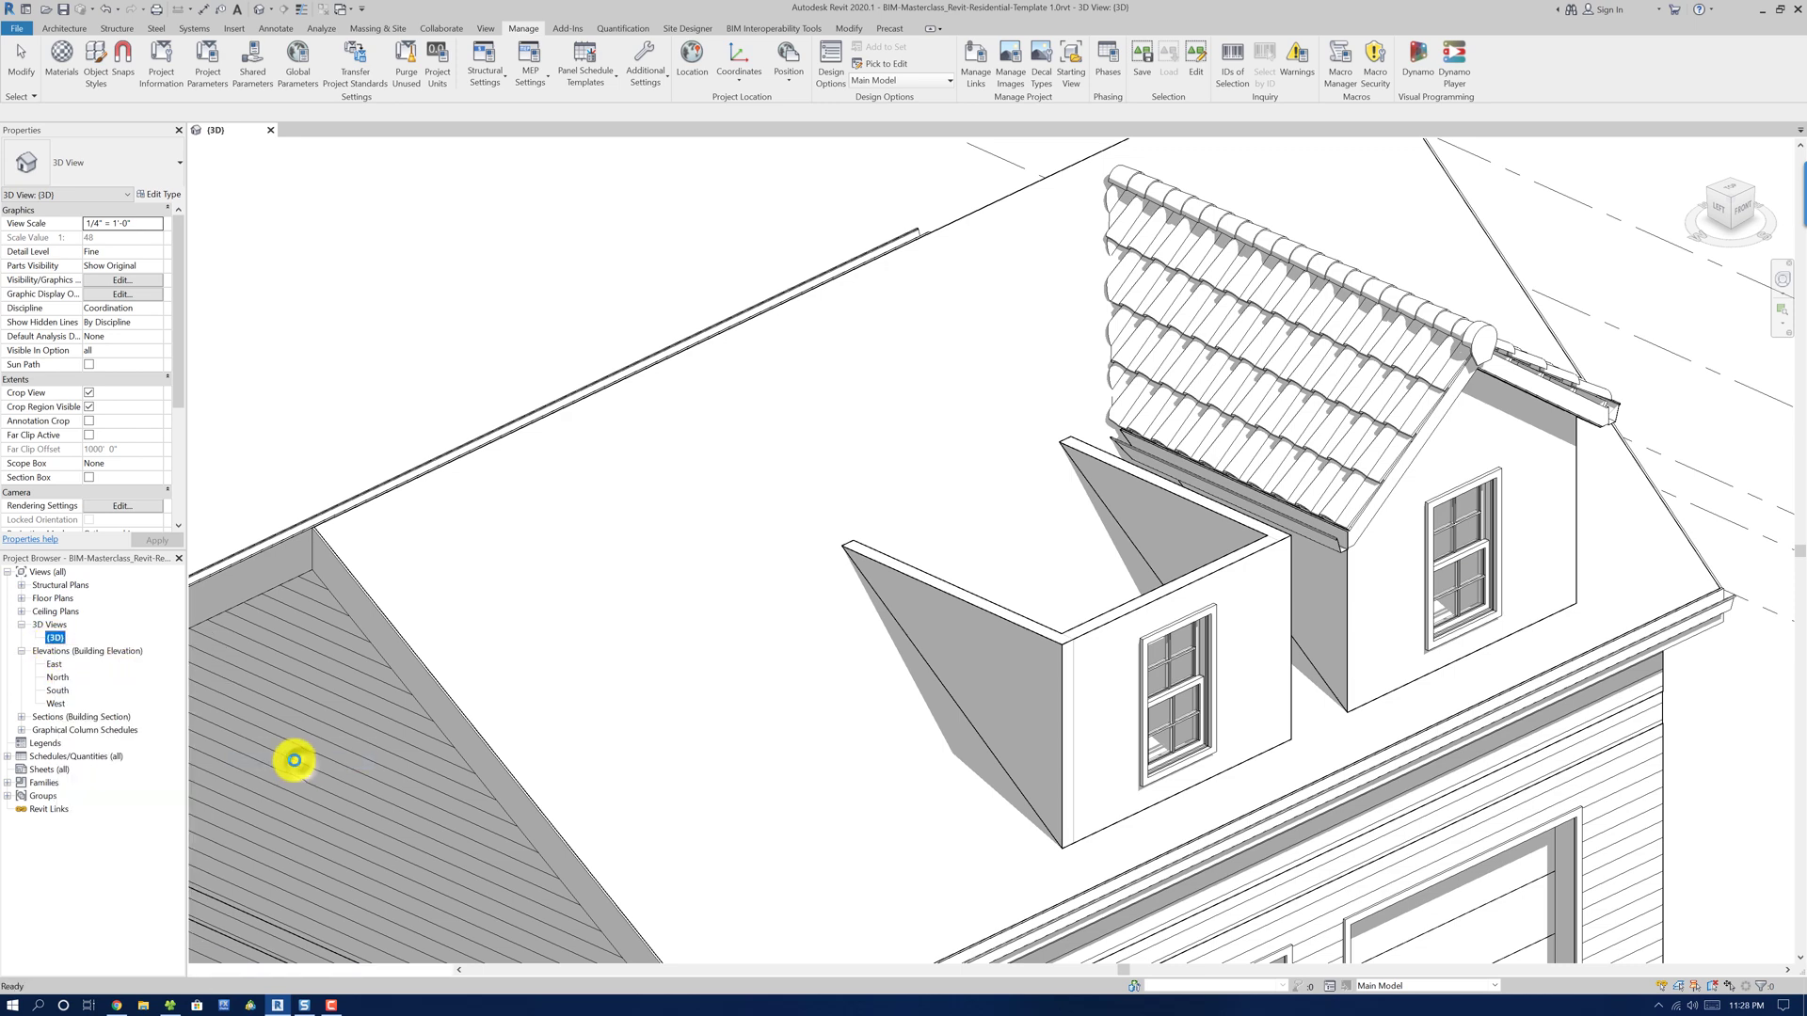
right_click(68, 651)
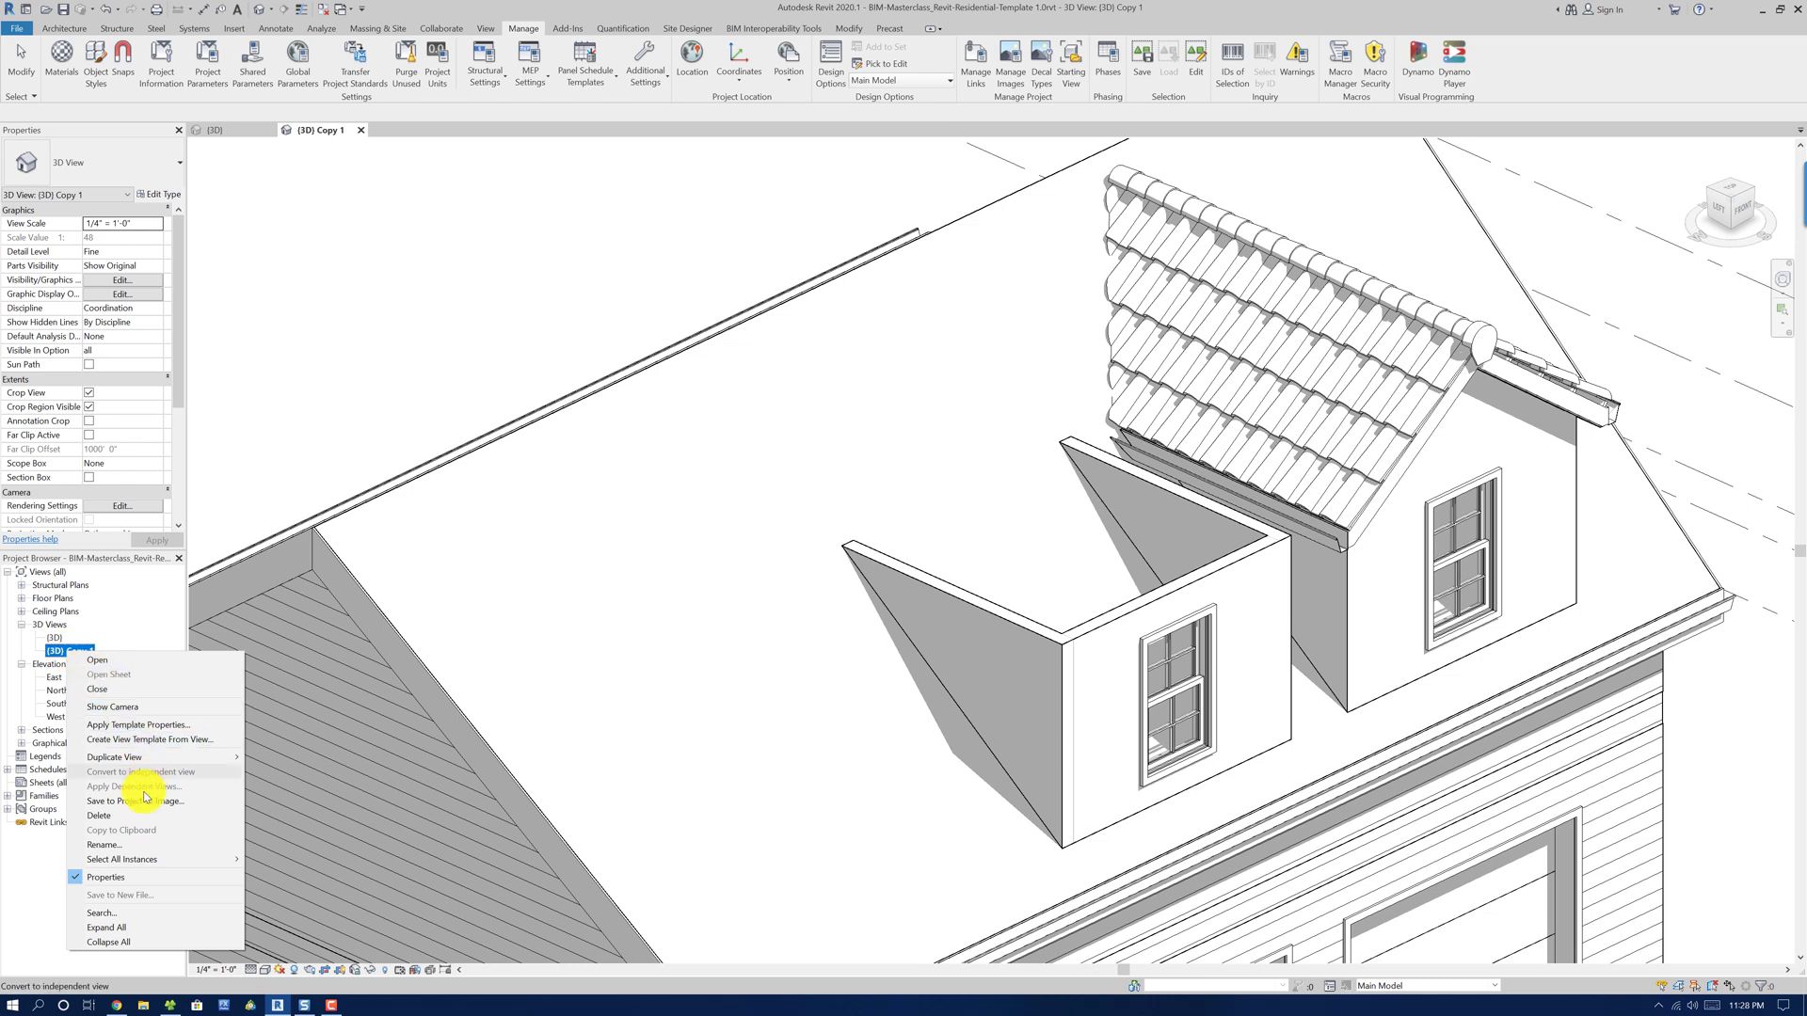
click(118, 844)
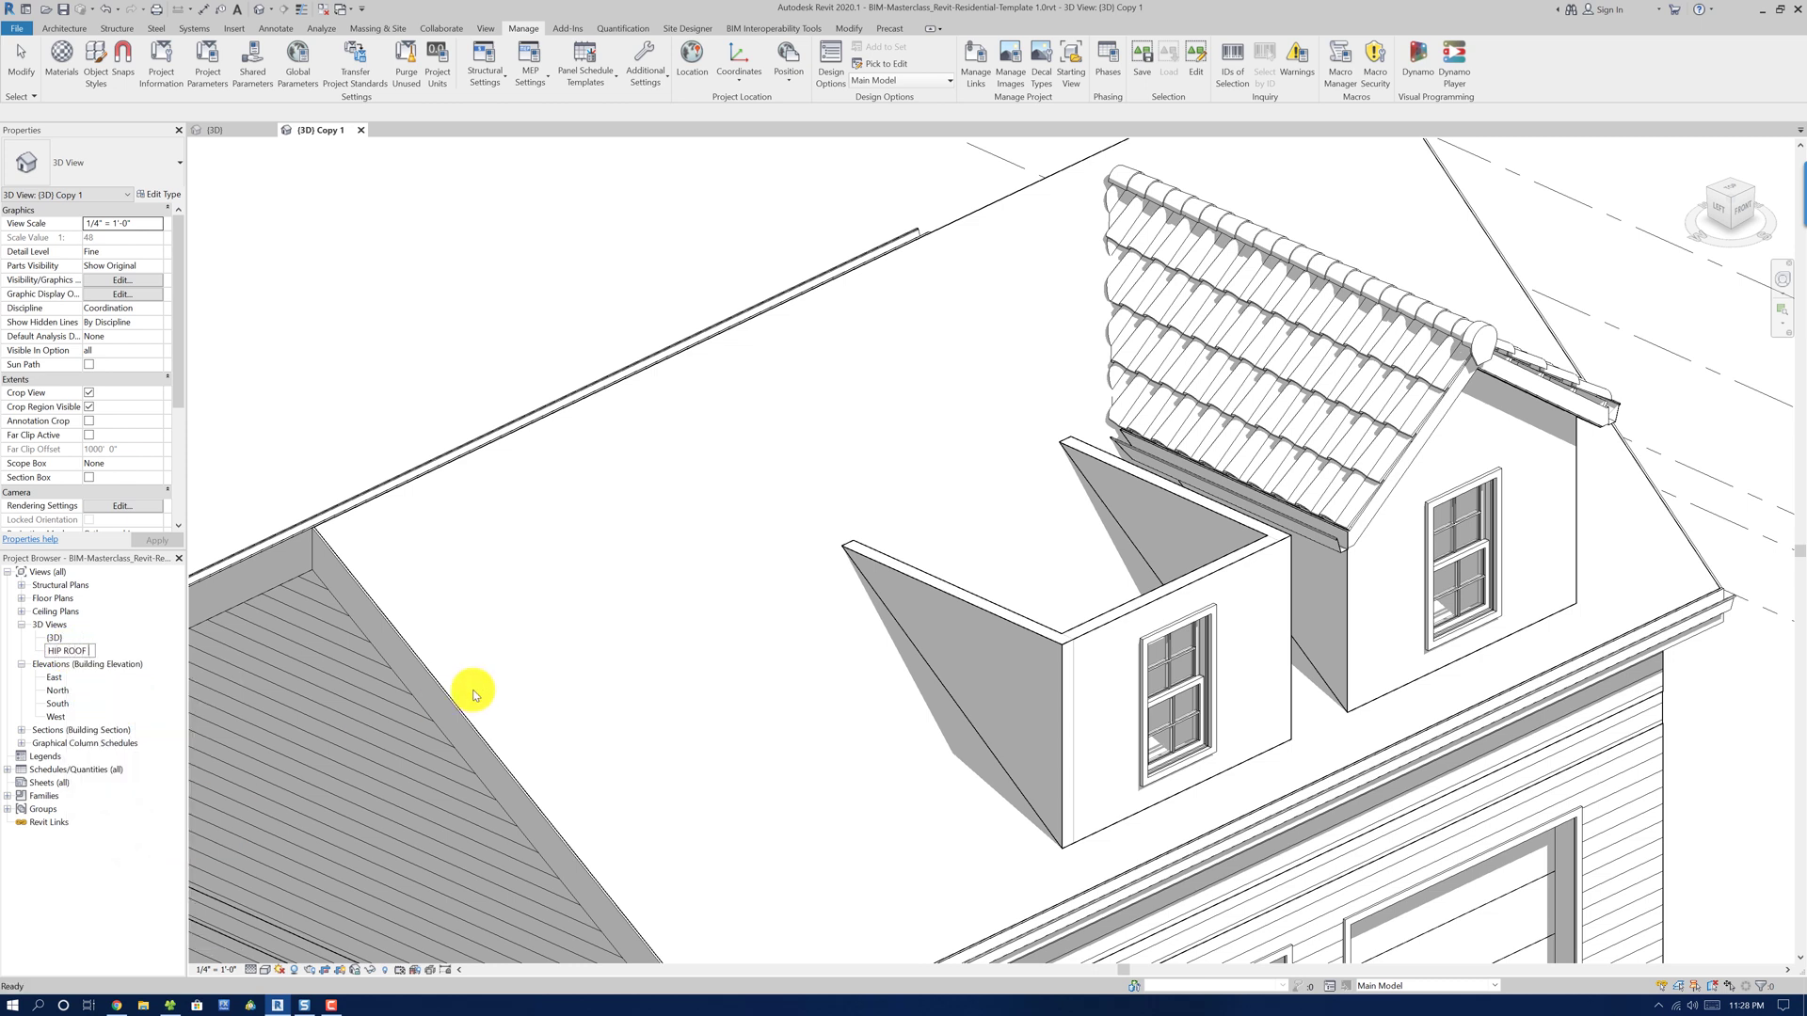
key(Return)
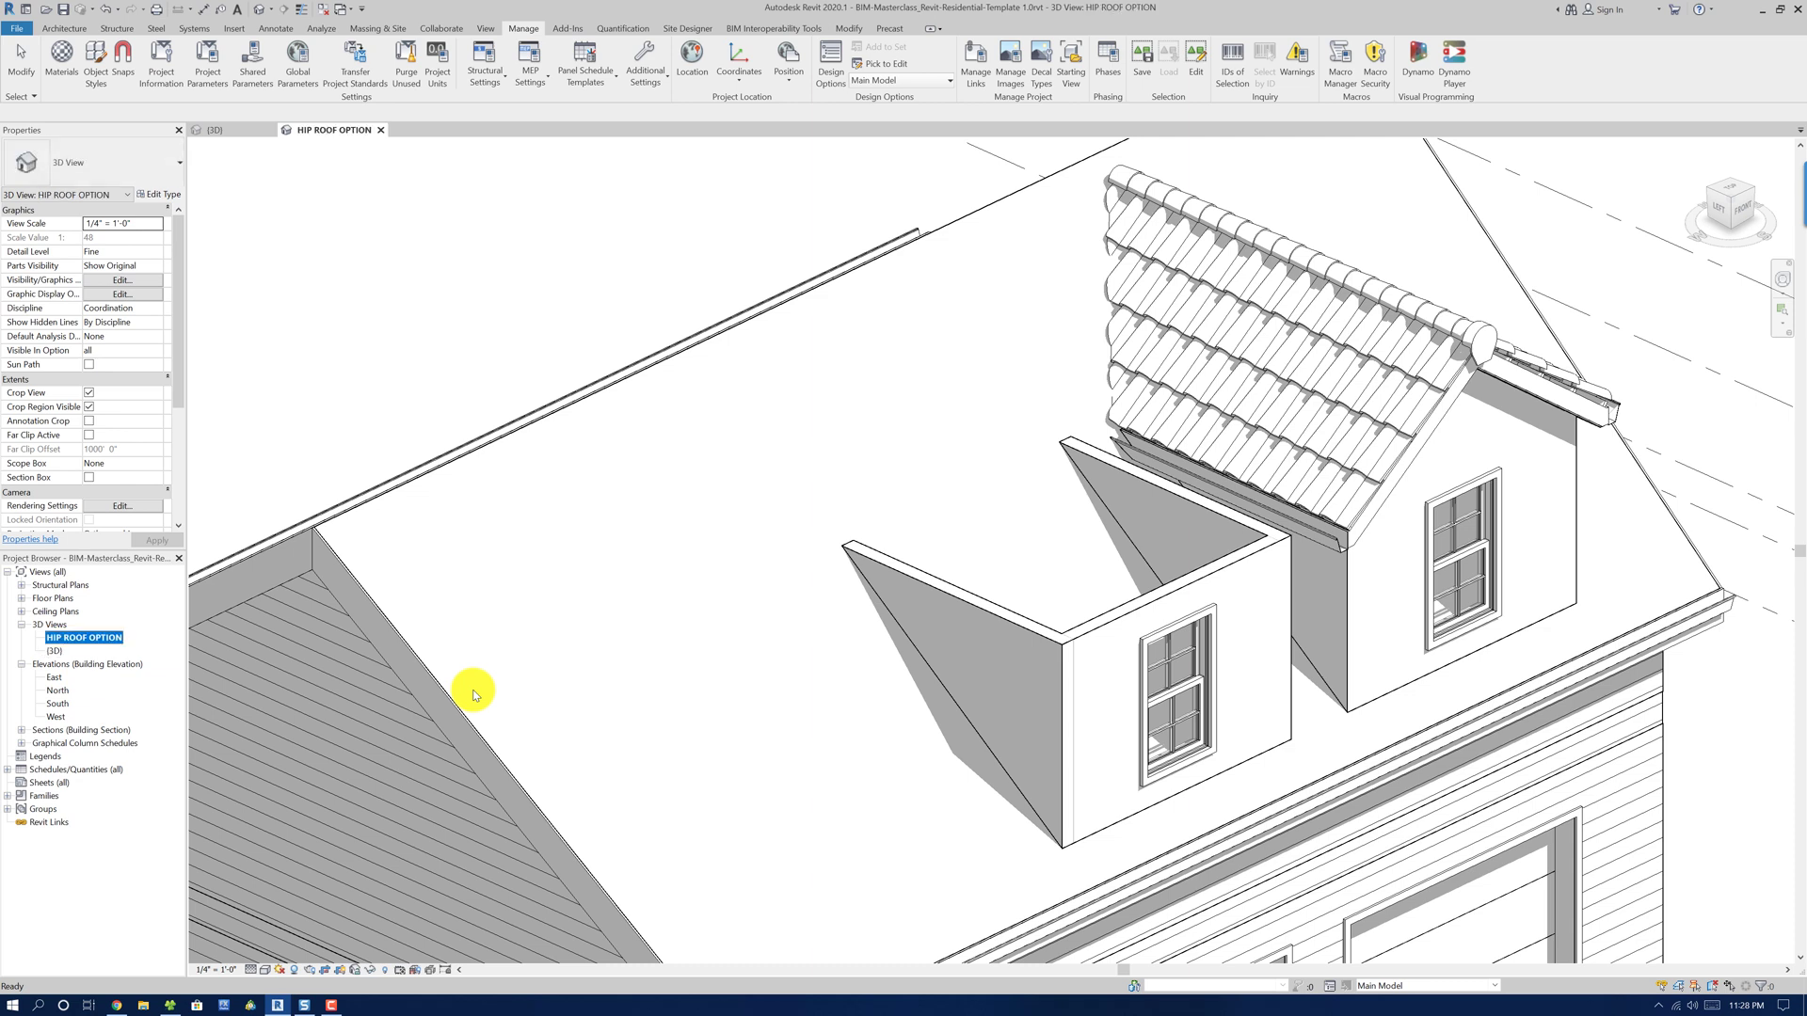
Duplicate the HIP ROOF OPTION view with detailing and rename the copy GABLE ROOF OPTION
right_click(107, 636)
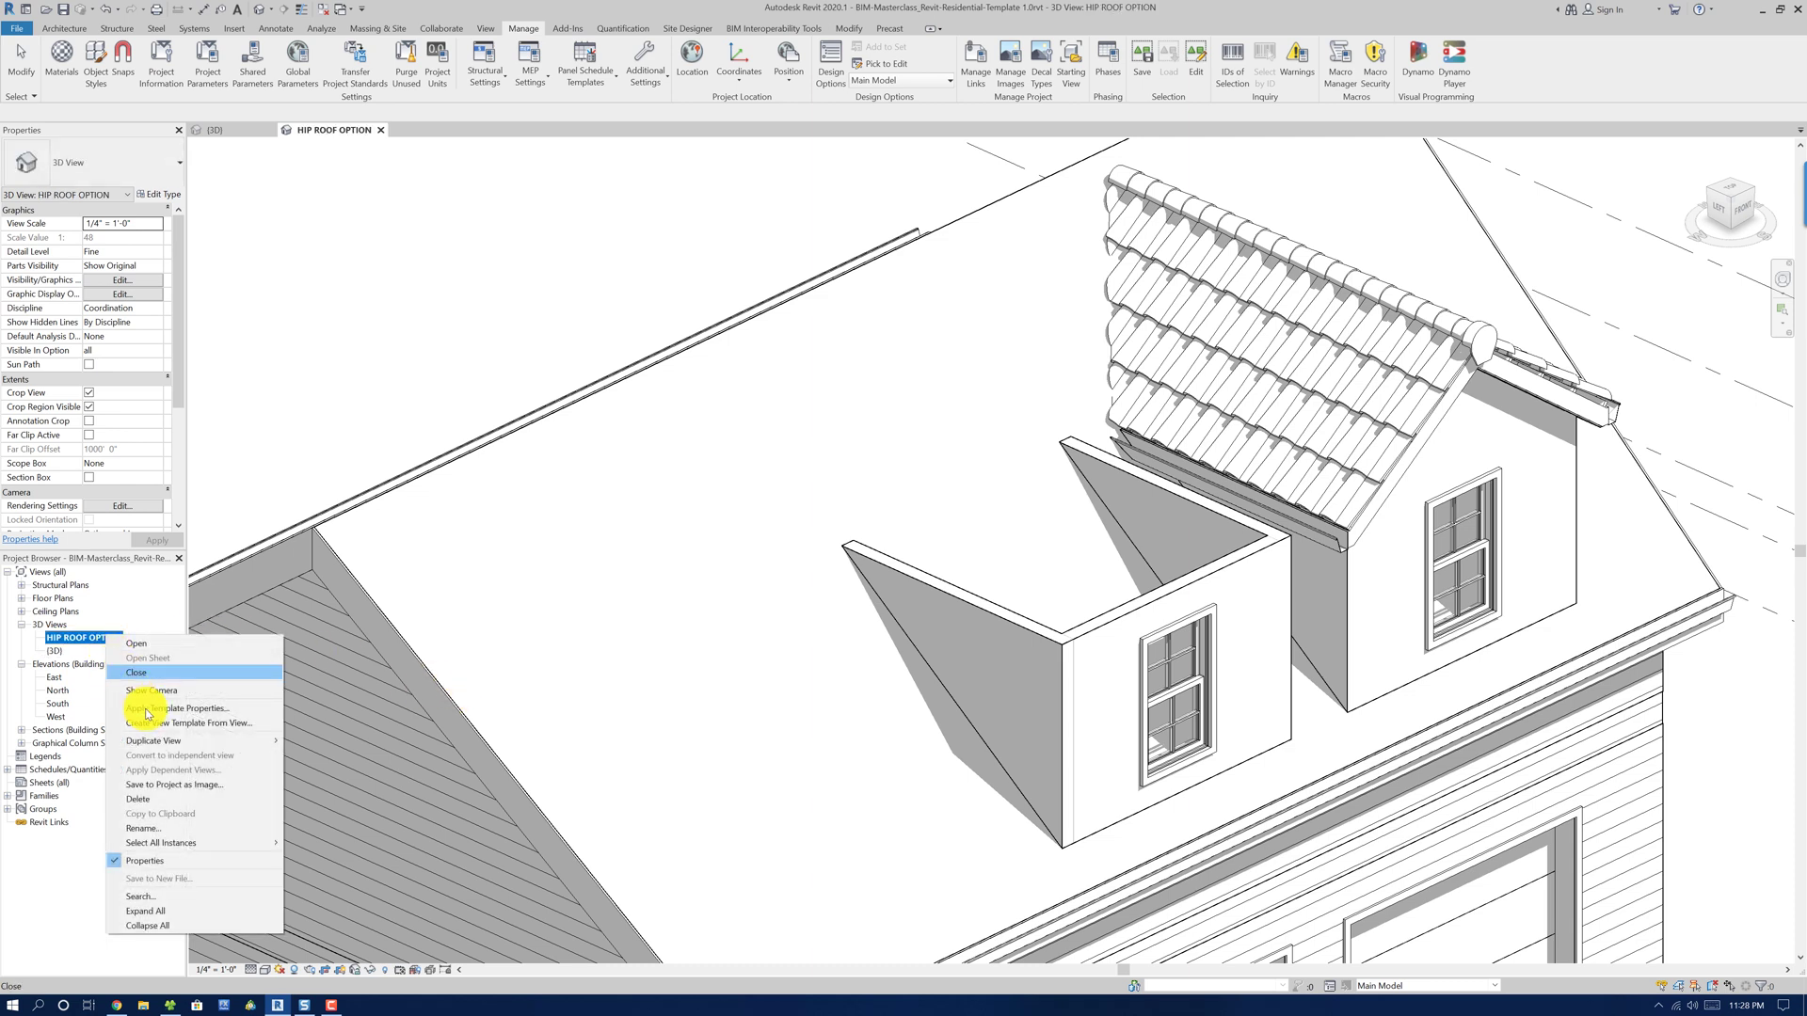
mouse_move(215, 741)
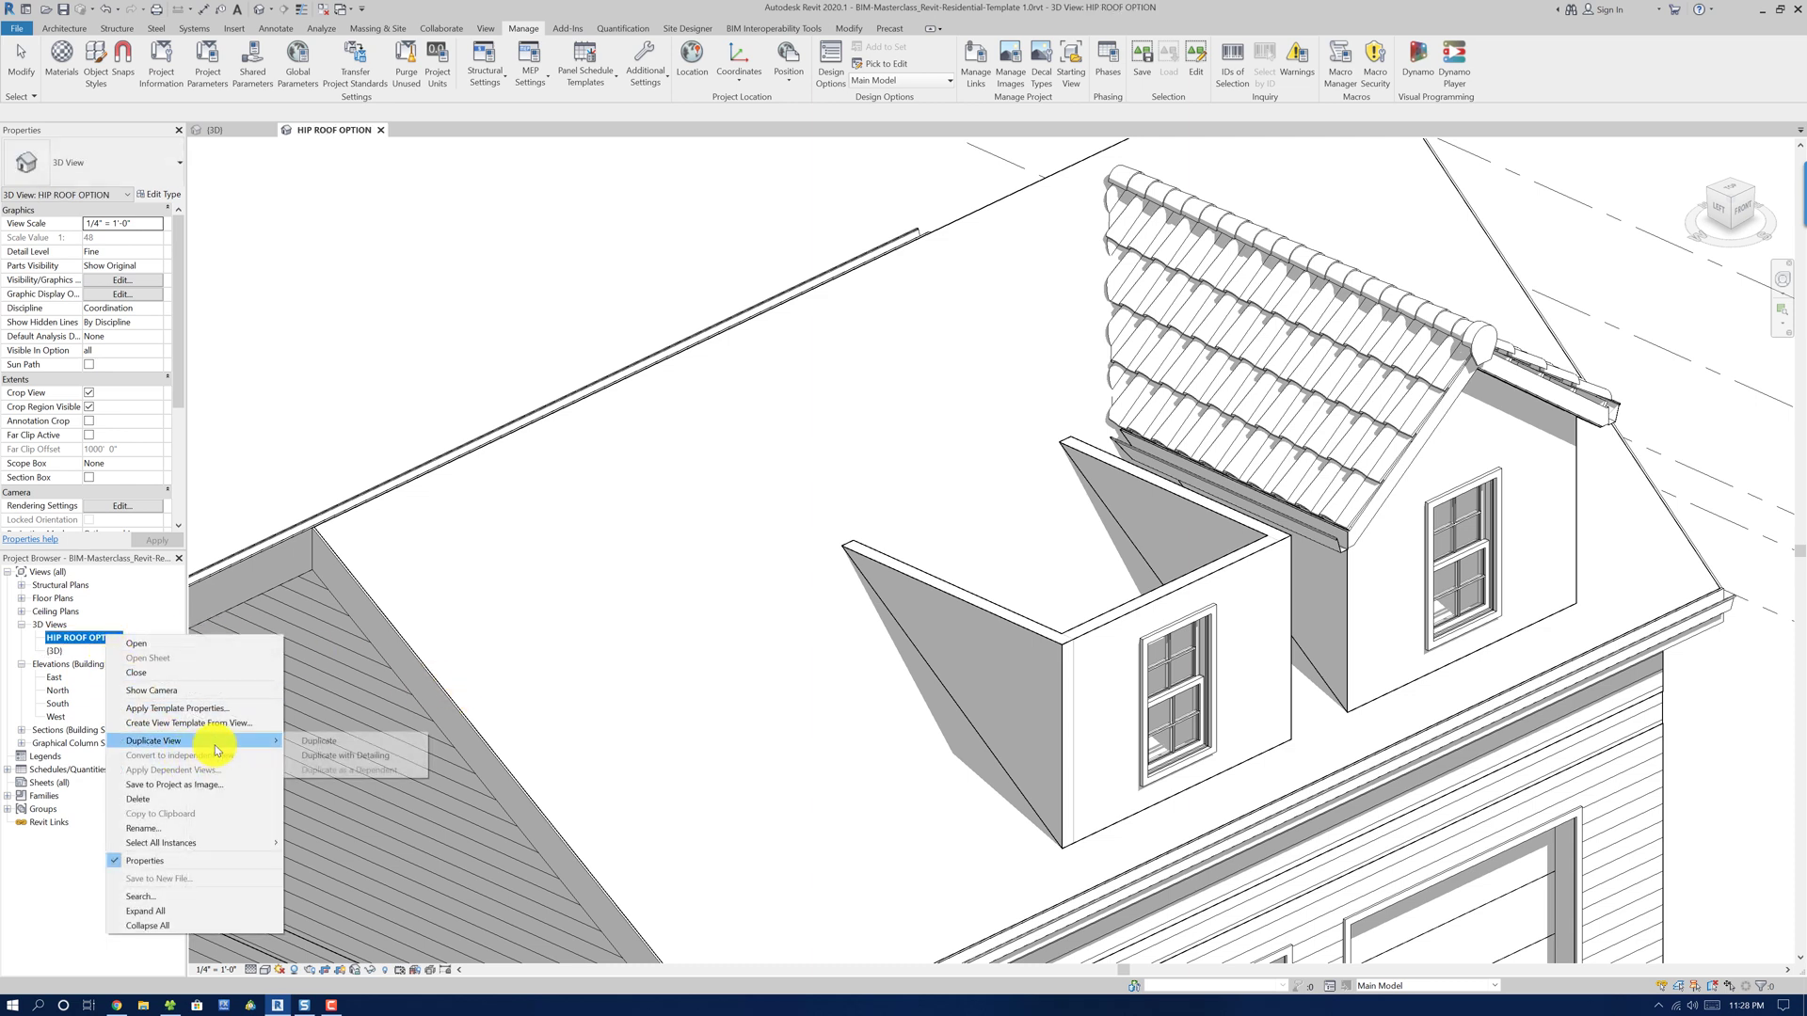
click(360, 762)
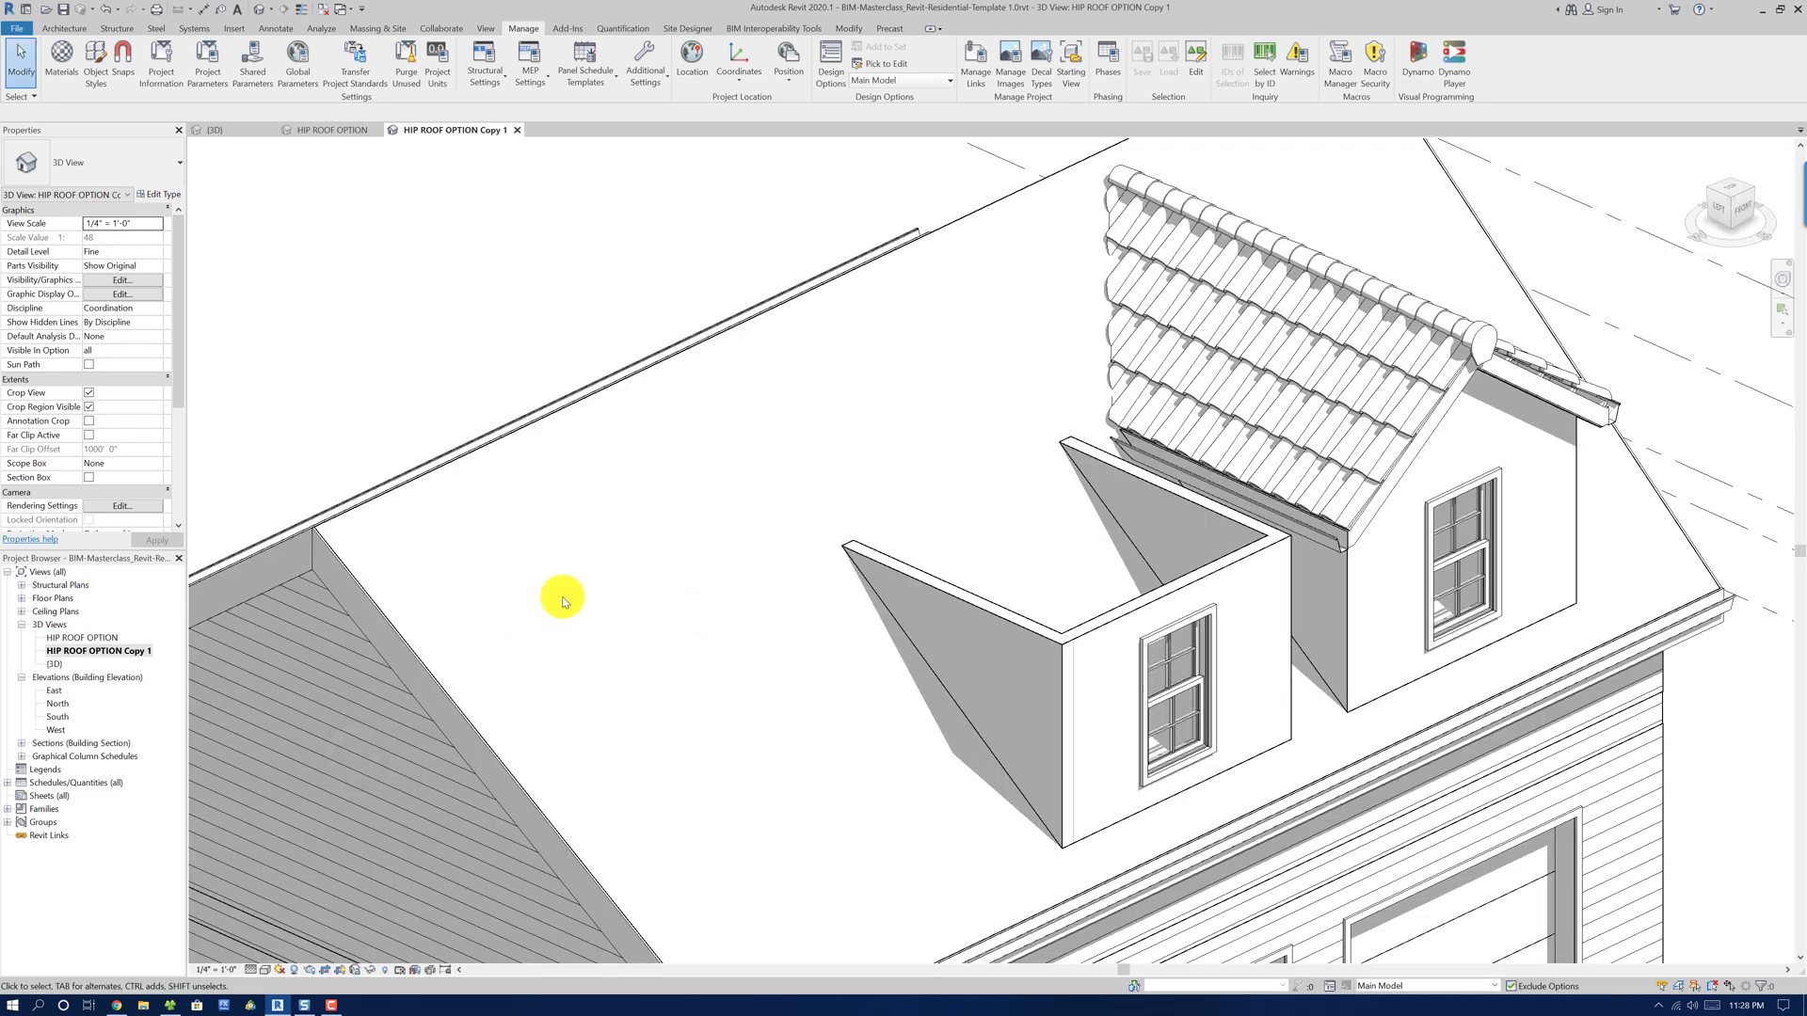
right_click(99, 654)
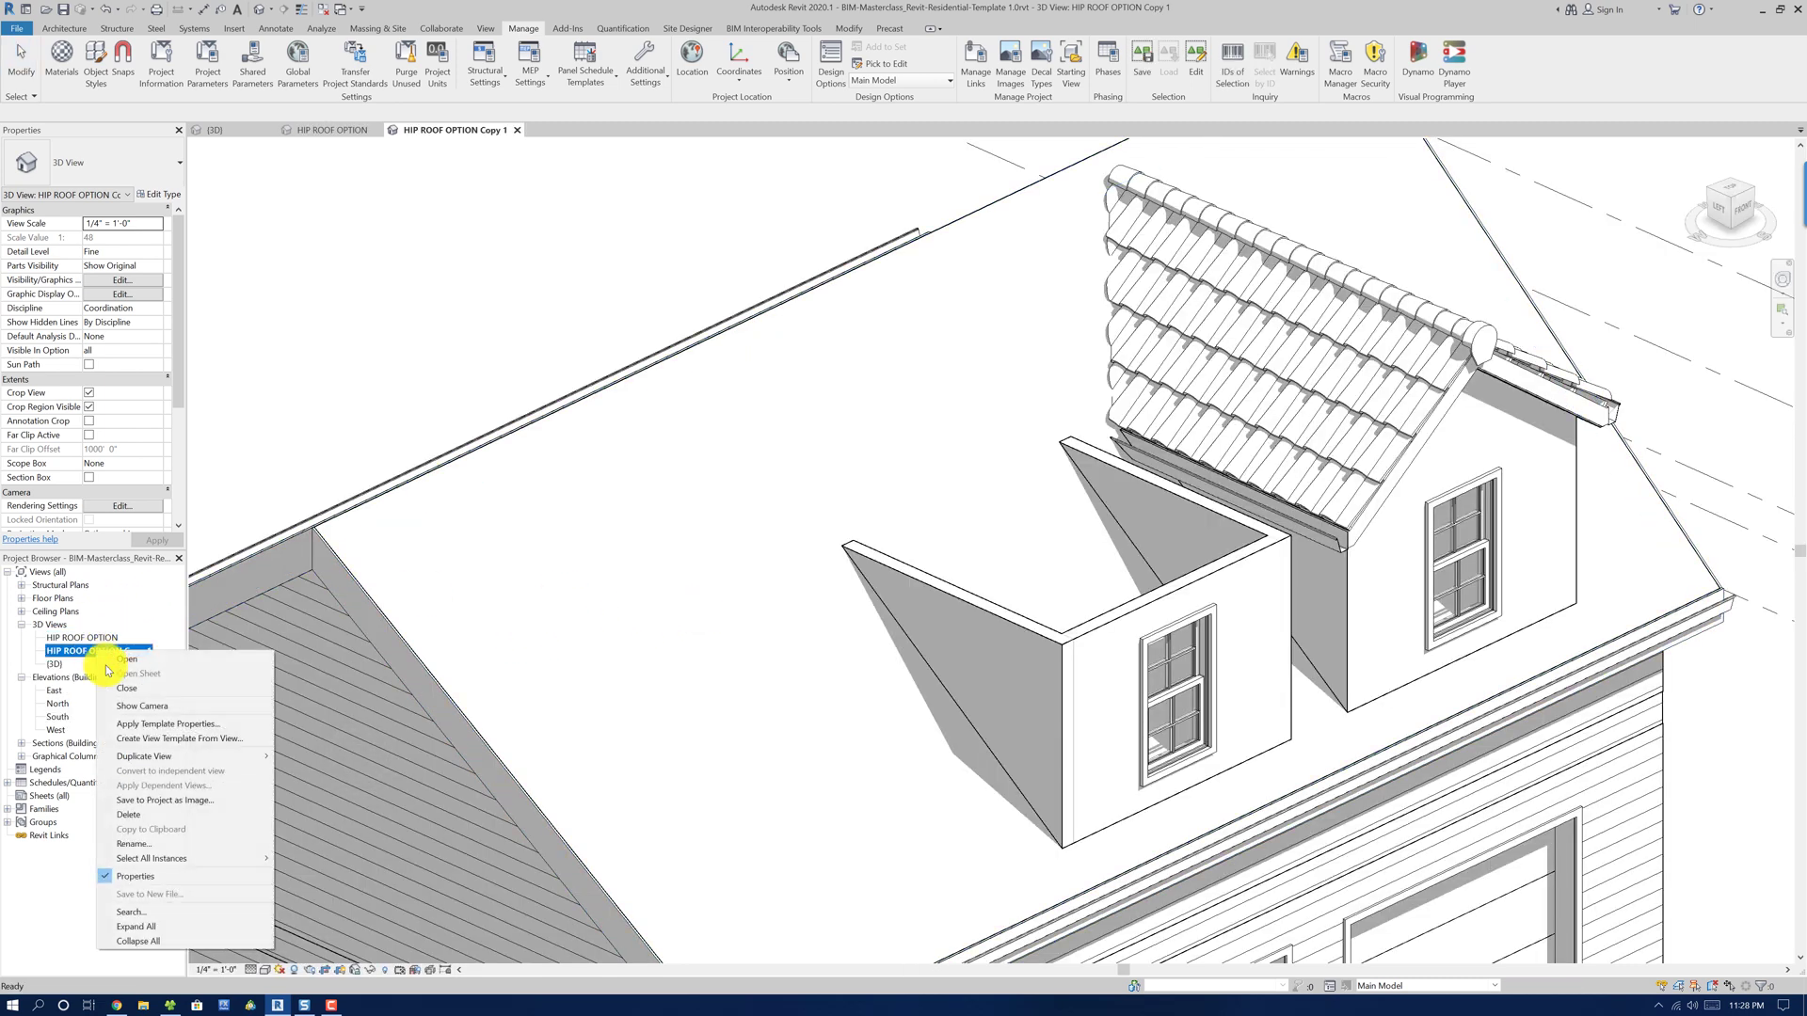
click(150, 840)
text(GABLE ROOF OPTION)
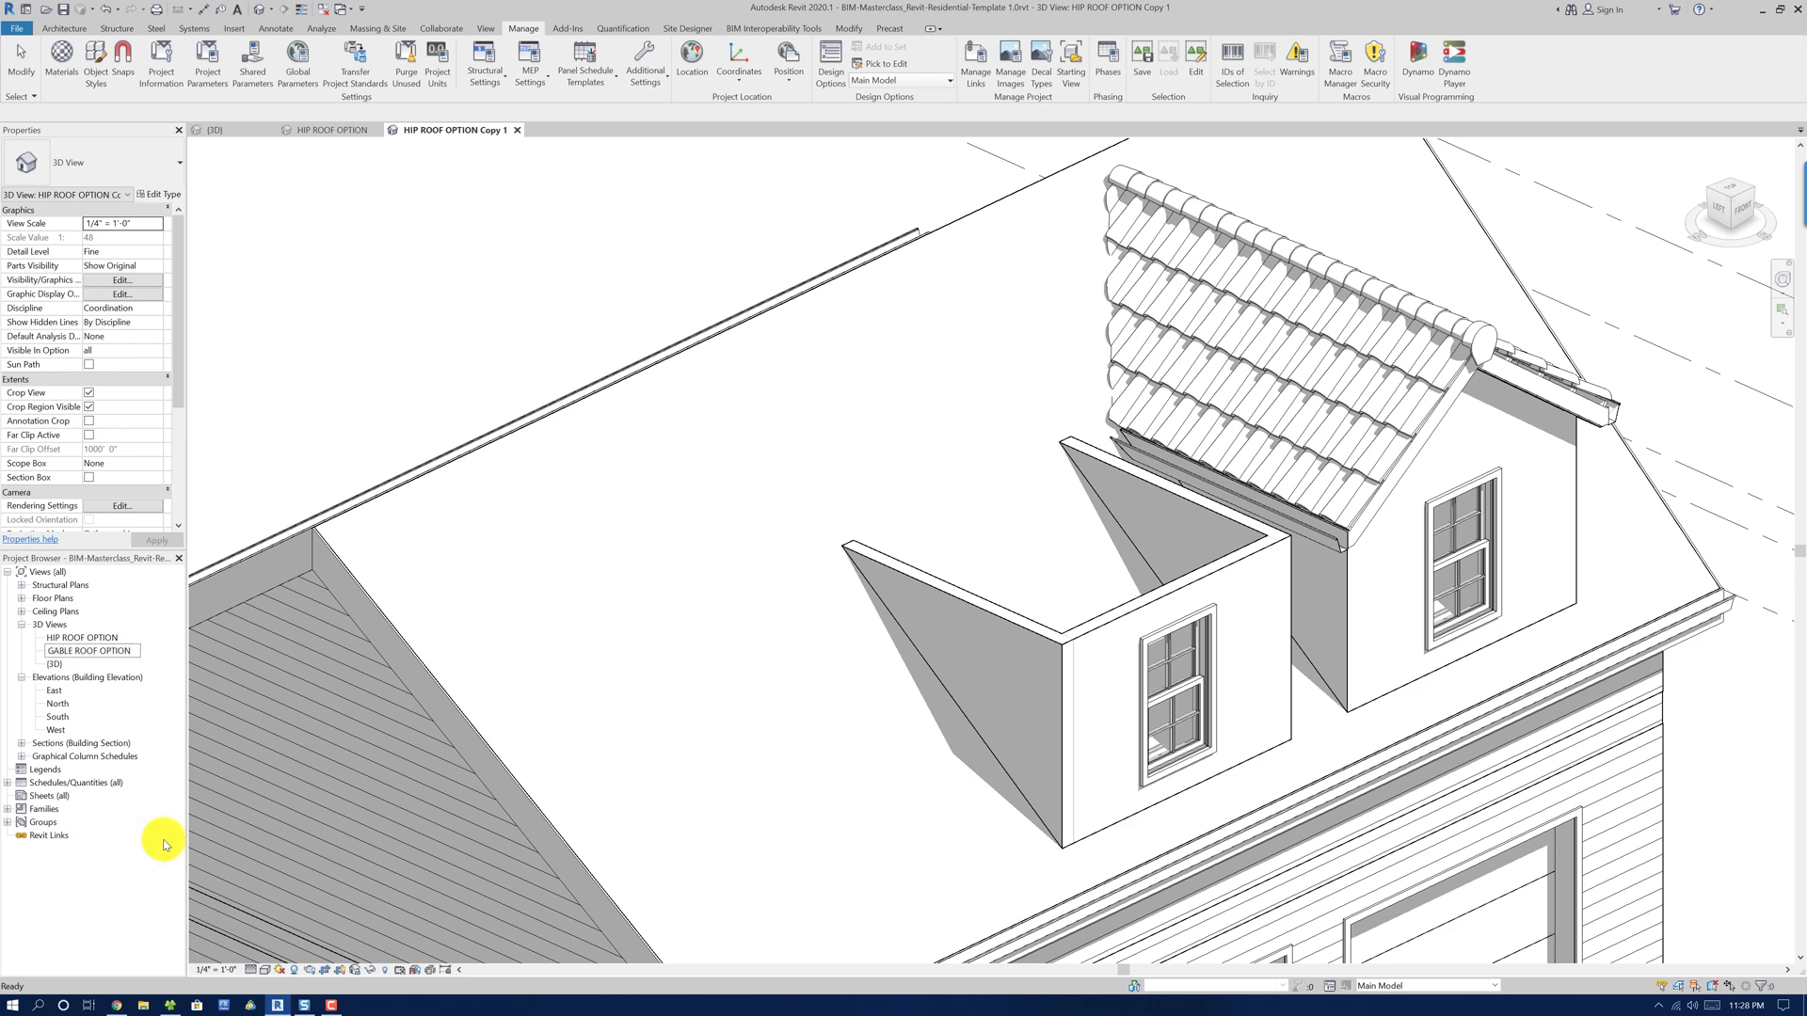
key(Return)
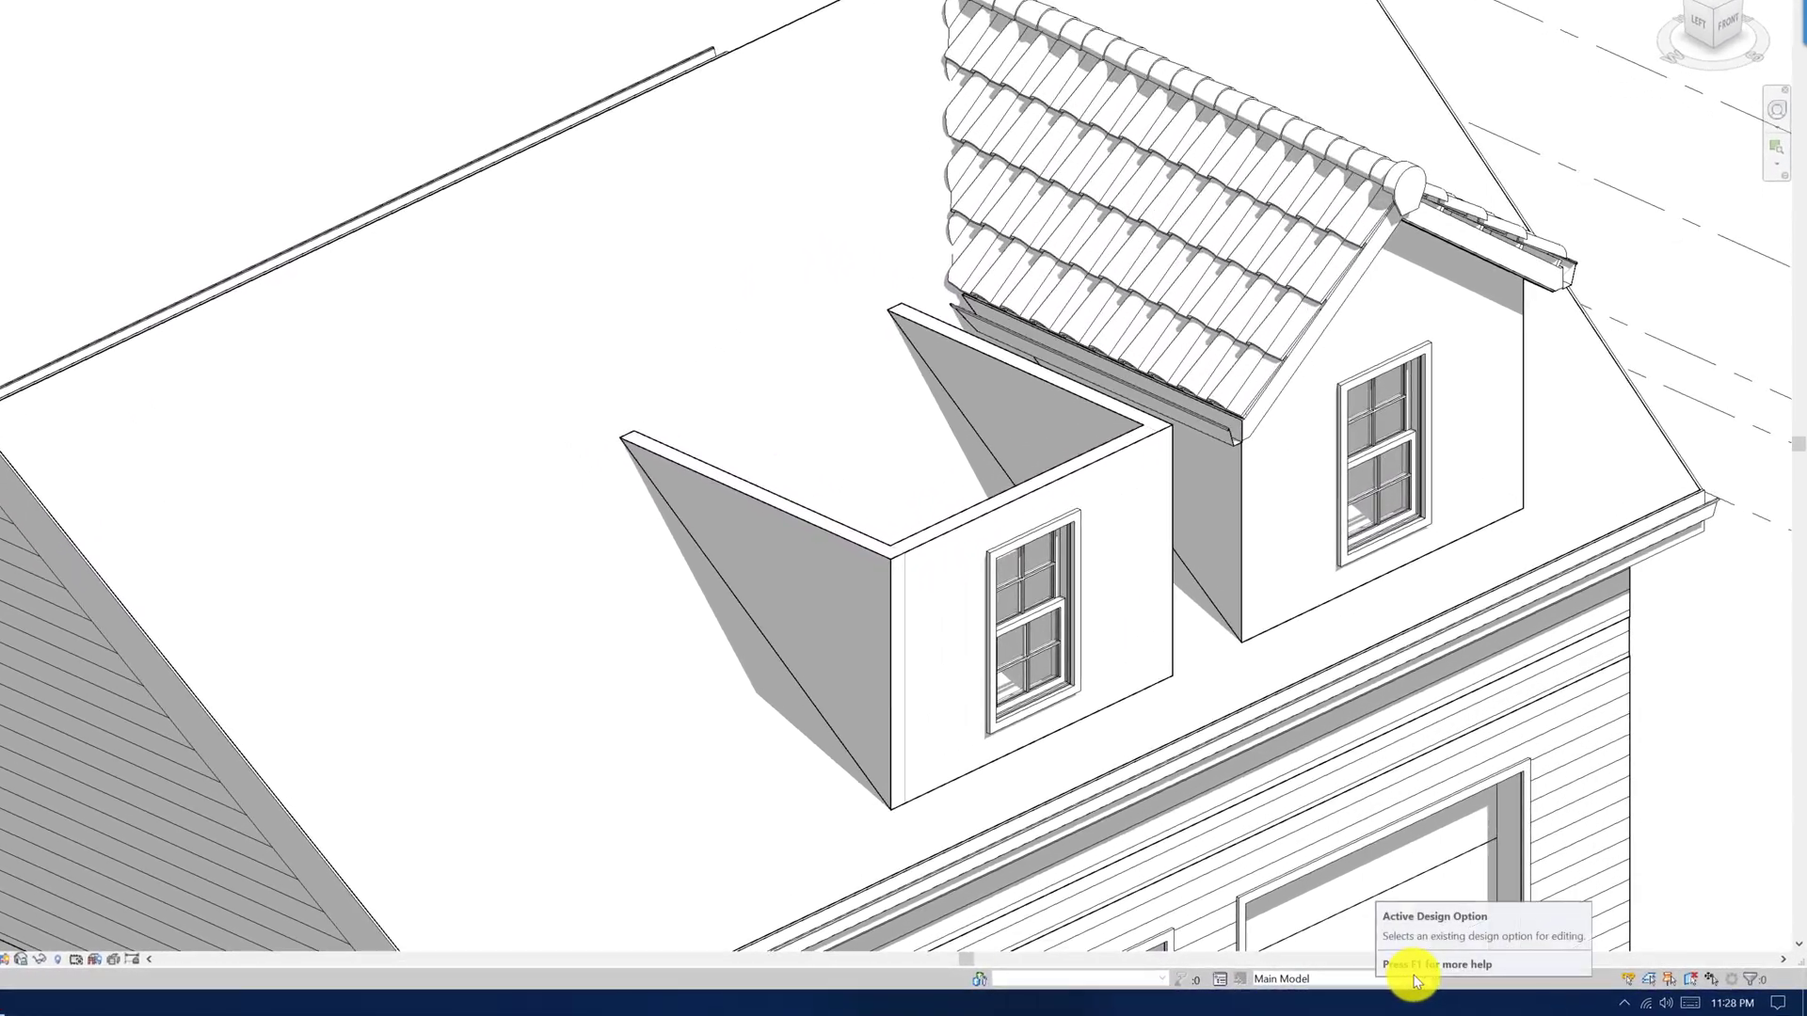
Make GABLE the active design option and set the ROOF option set to GABLE in this view's visibility/graphic overrides
click(1416, 982)
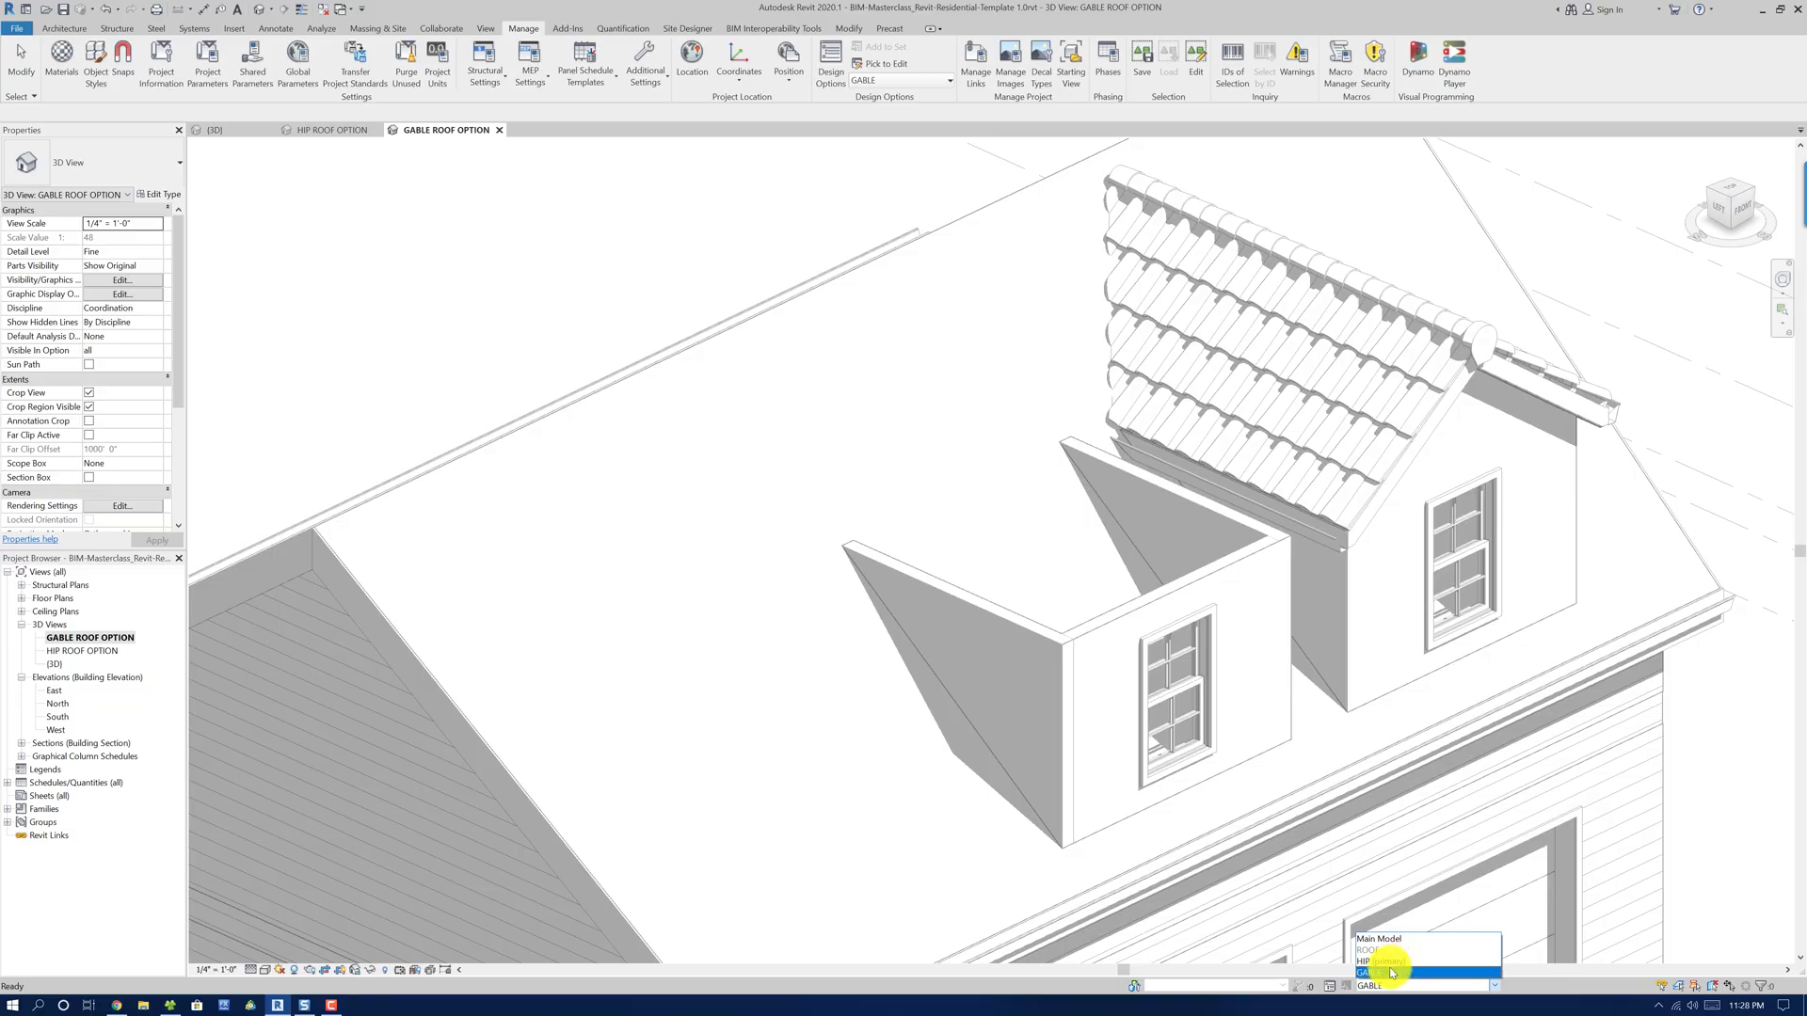
click(1391, 972)
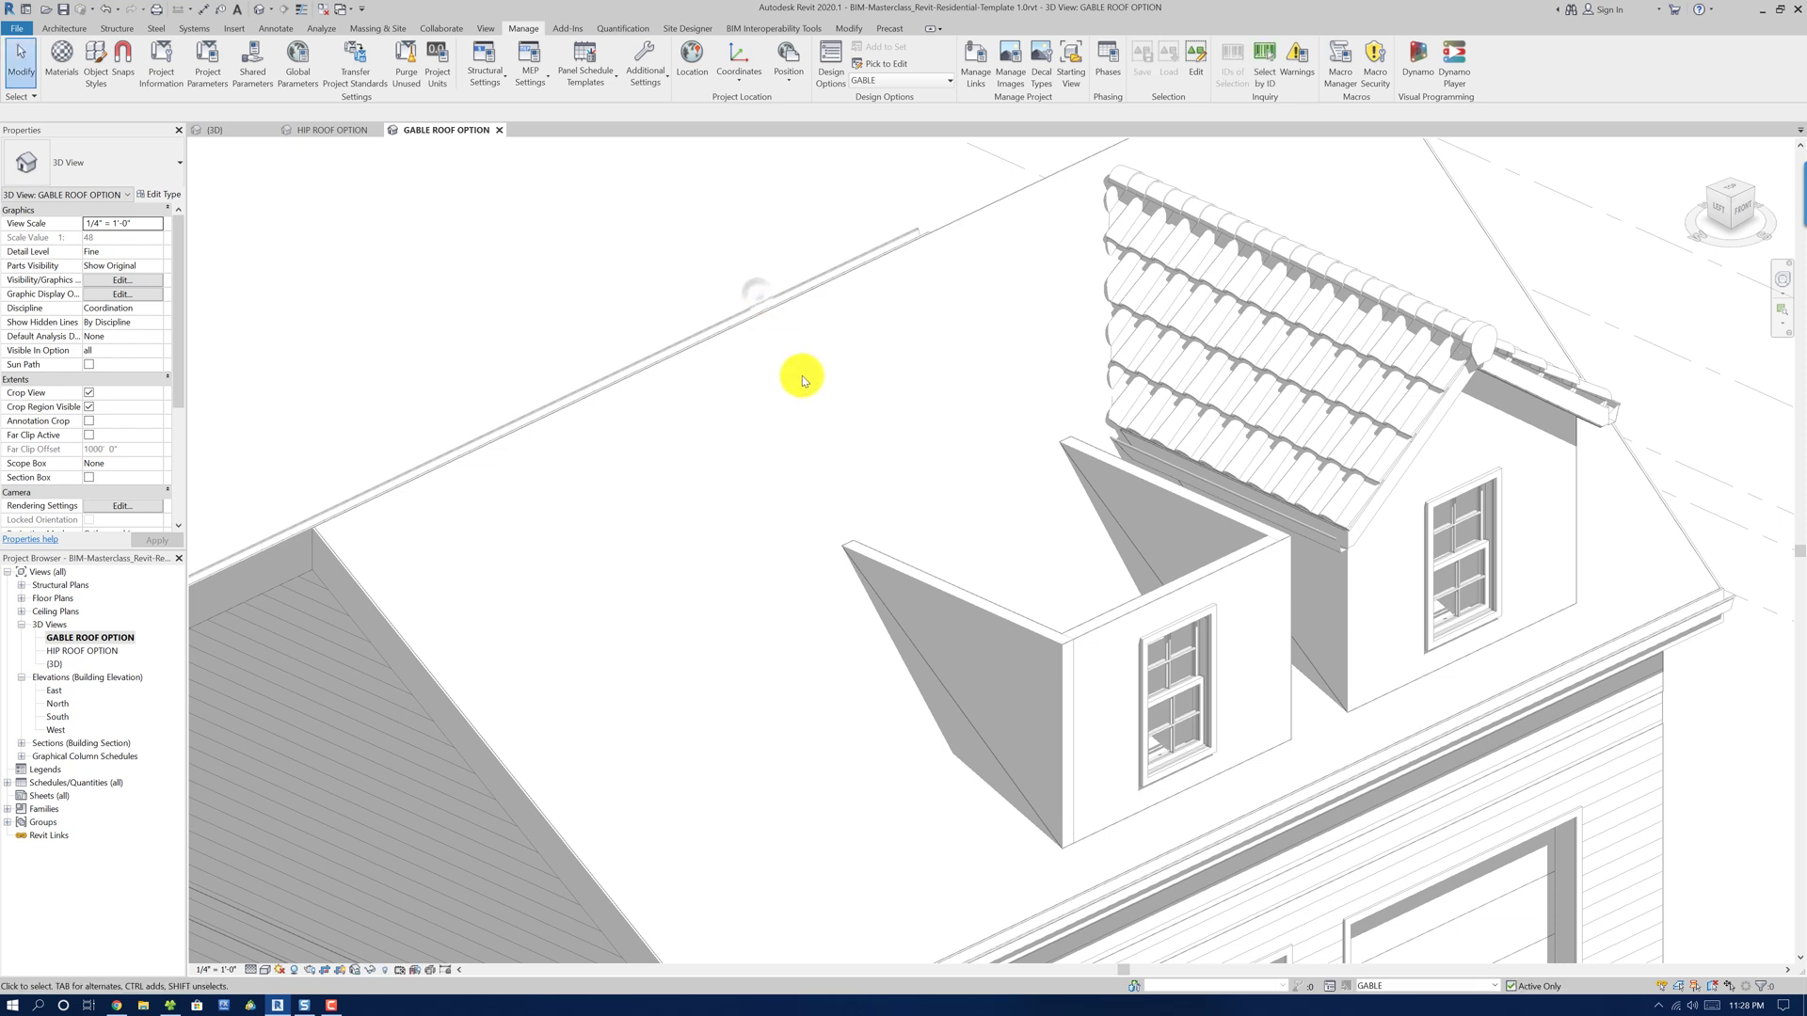
key(v)
key(v)
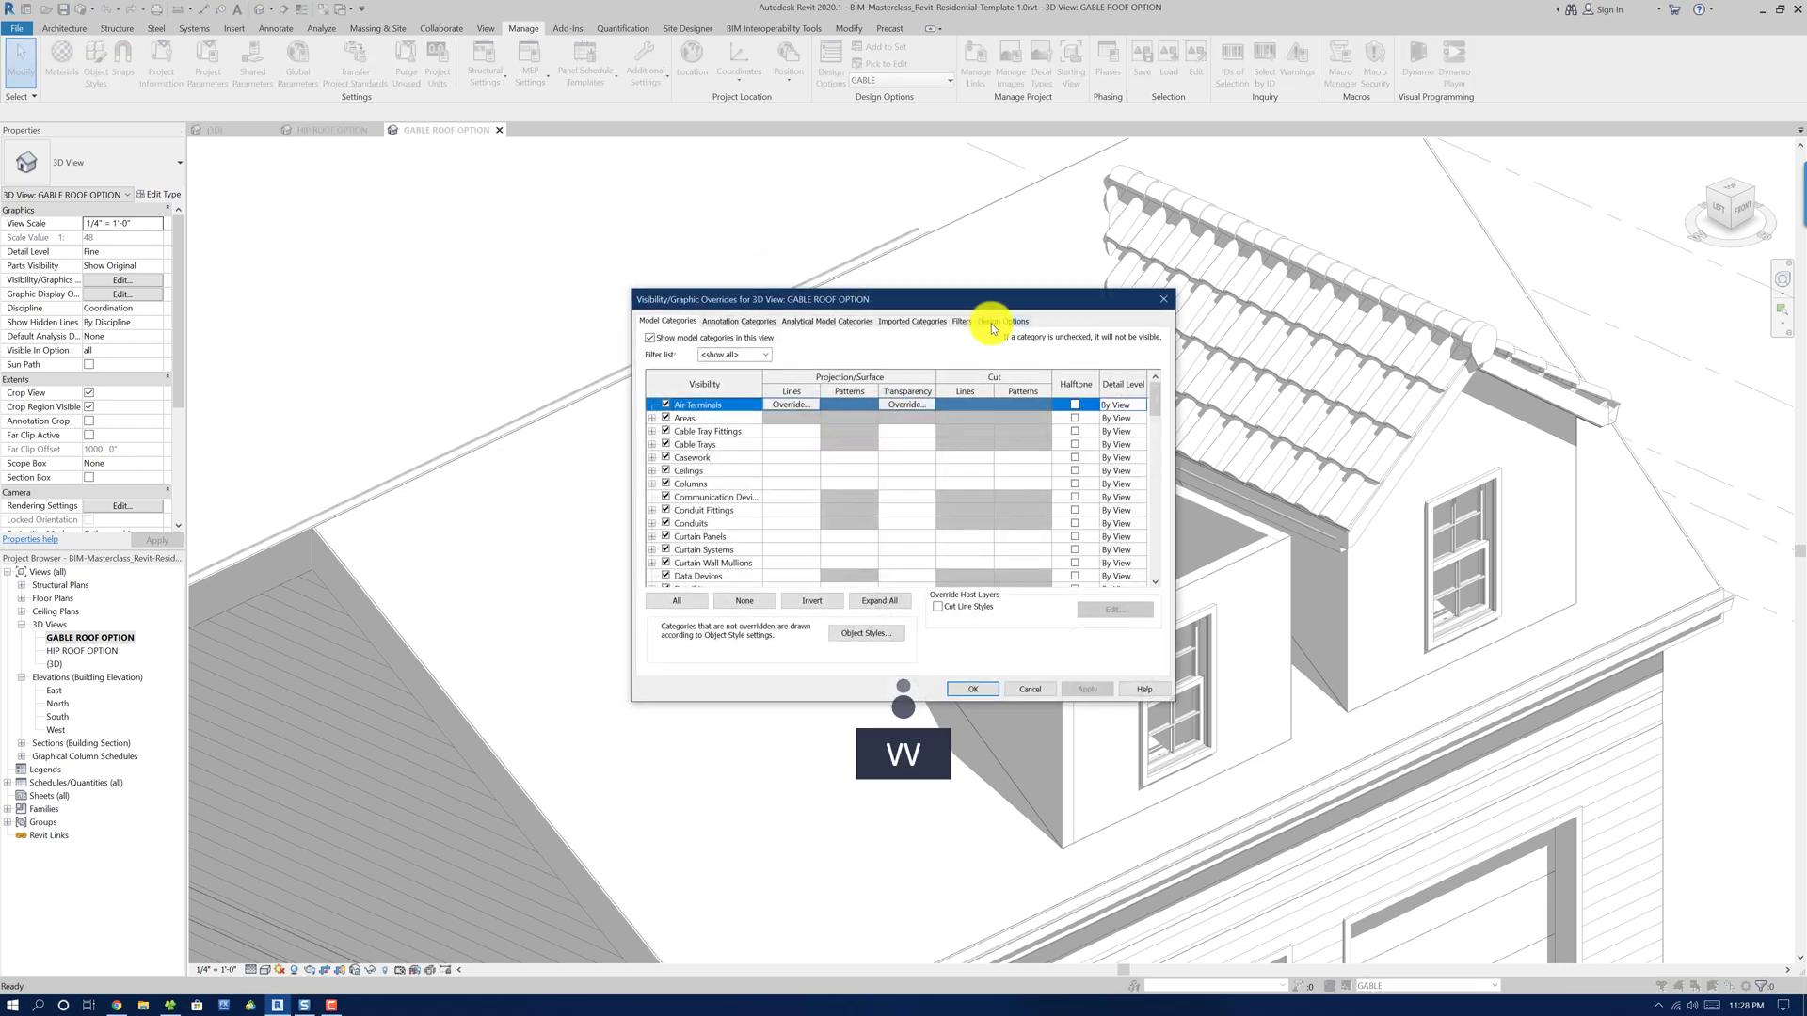
click(993, 323)
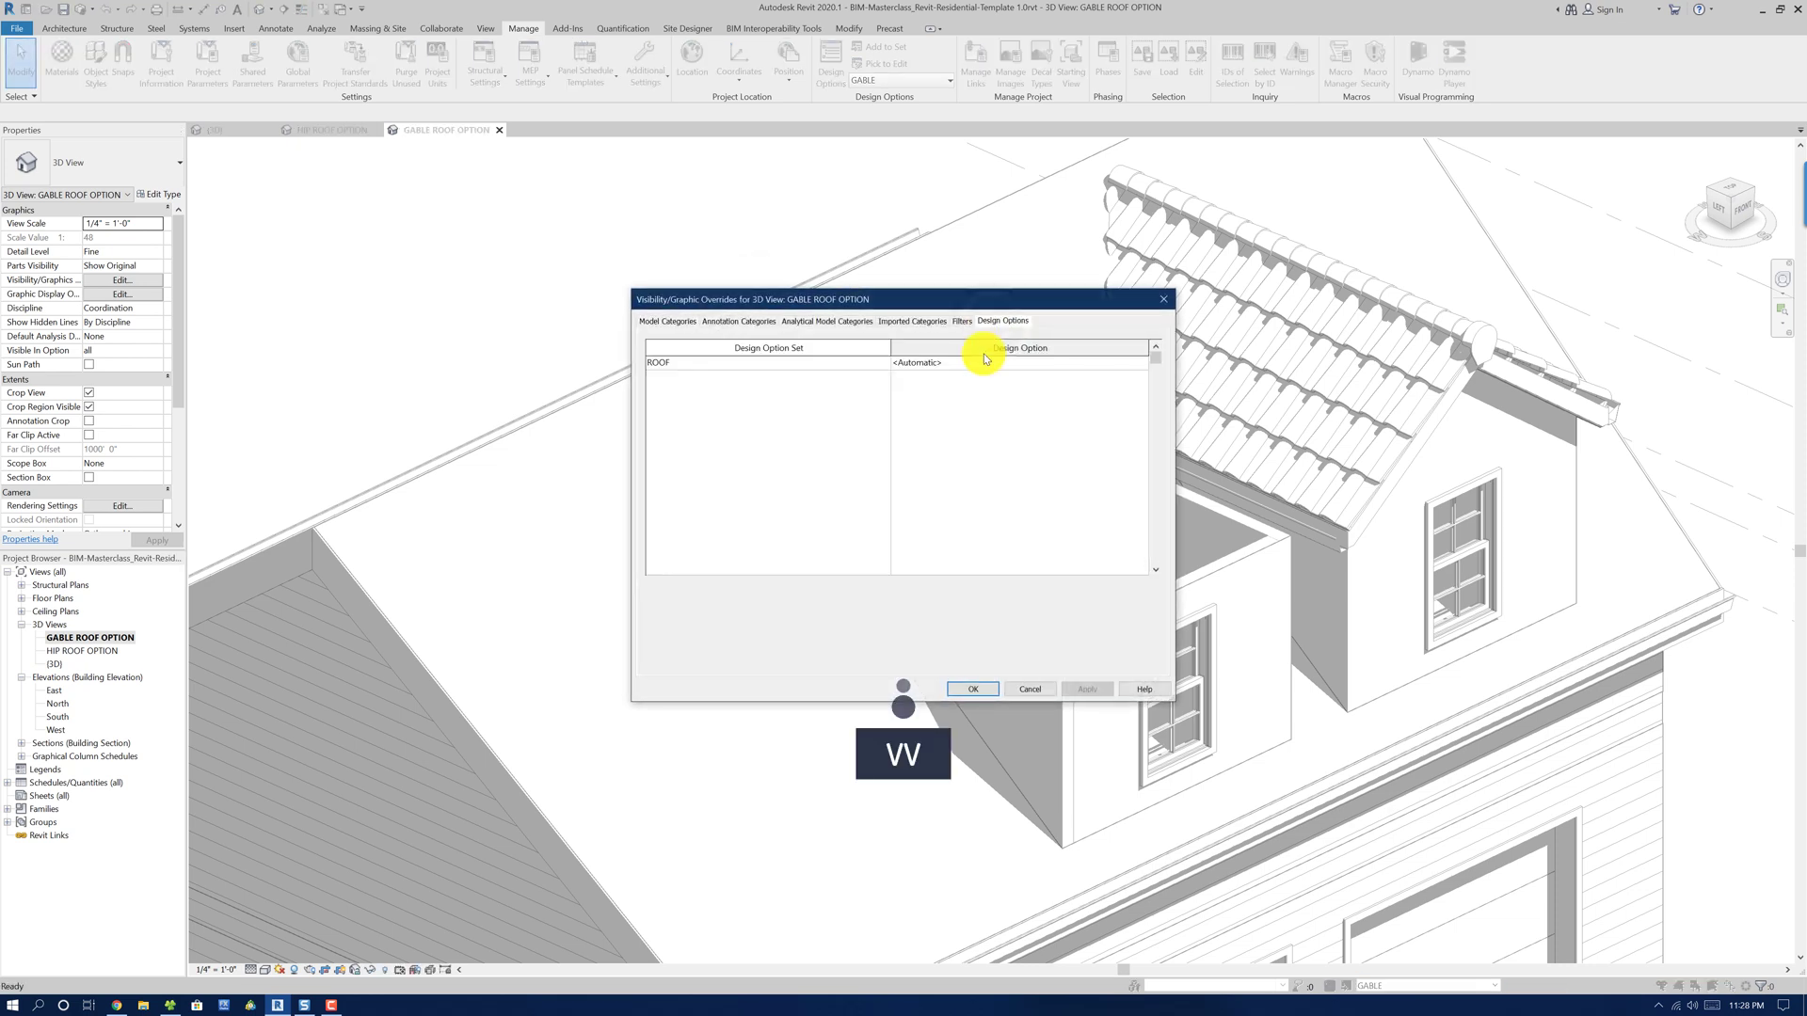
click(1143, 363)
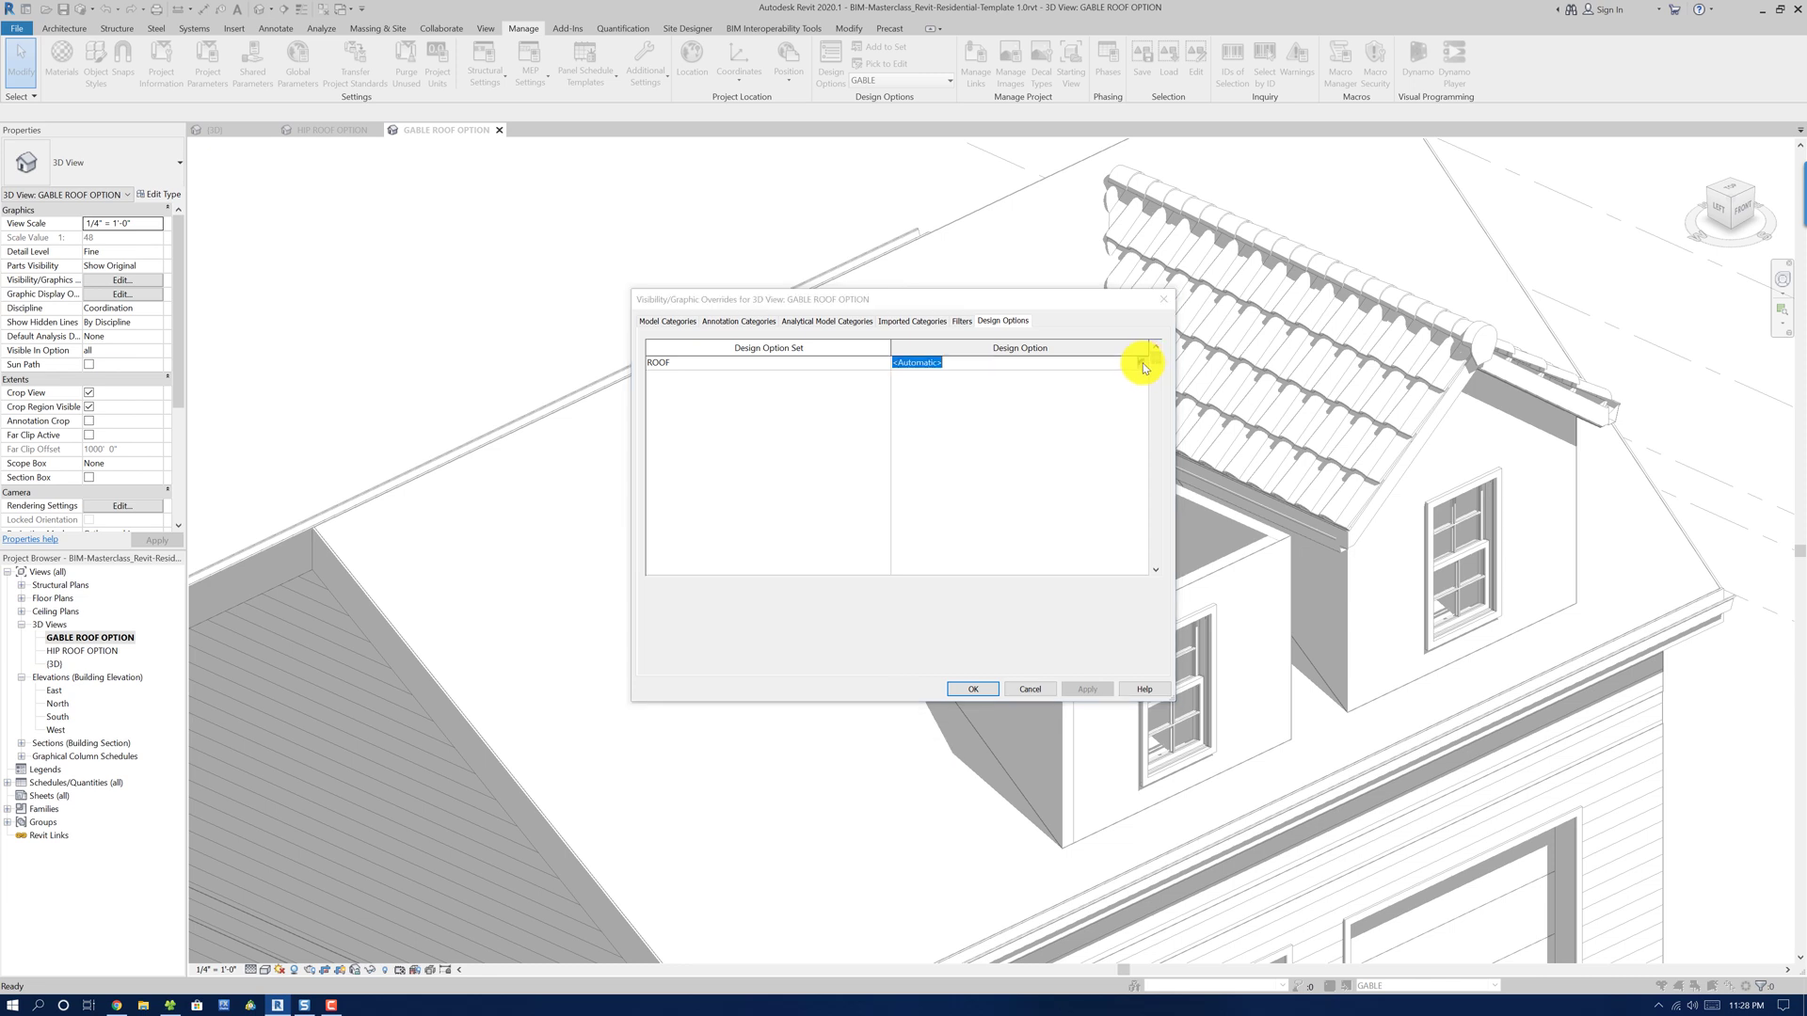
click(1142, 363)
click(906, 400)
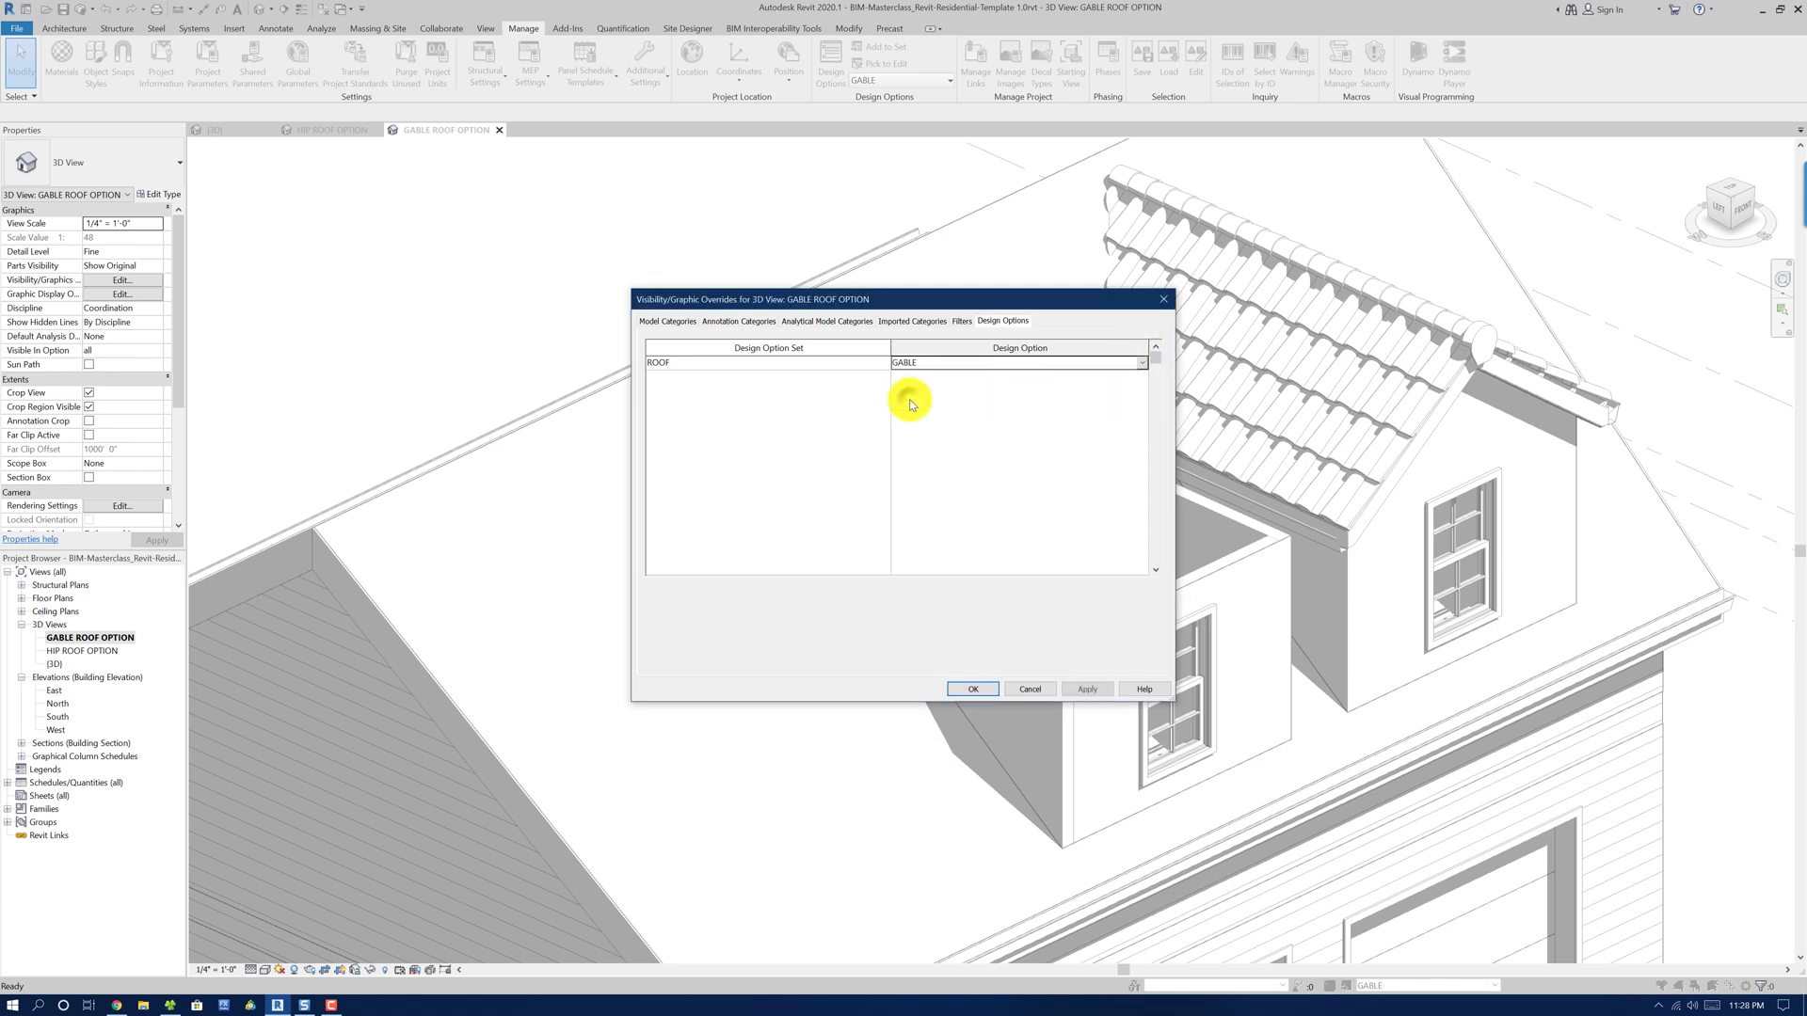
click(1082, 690)
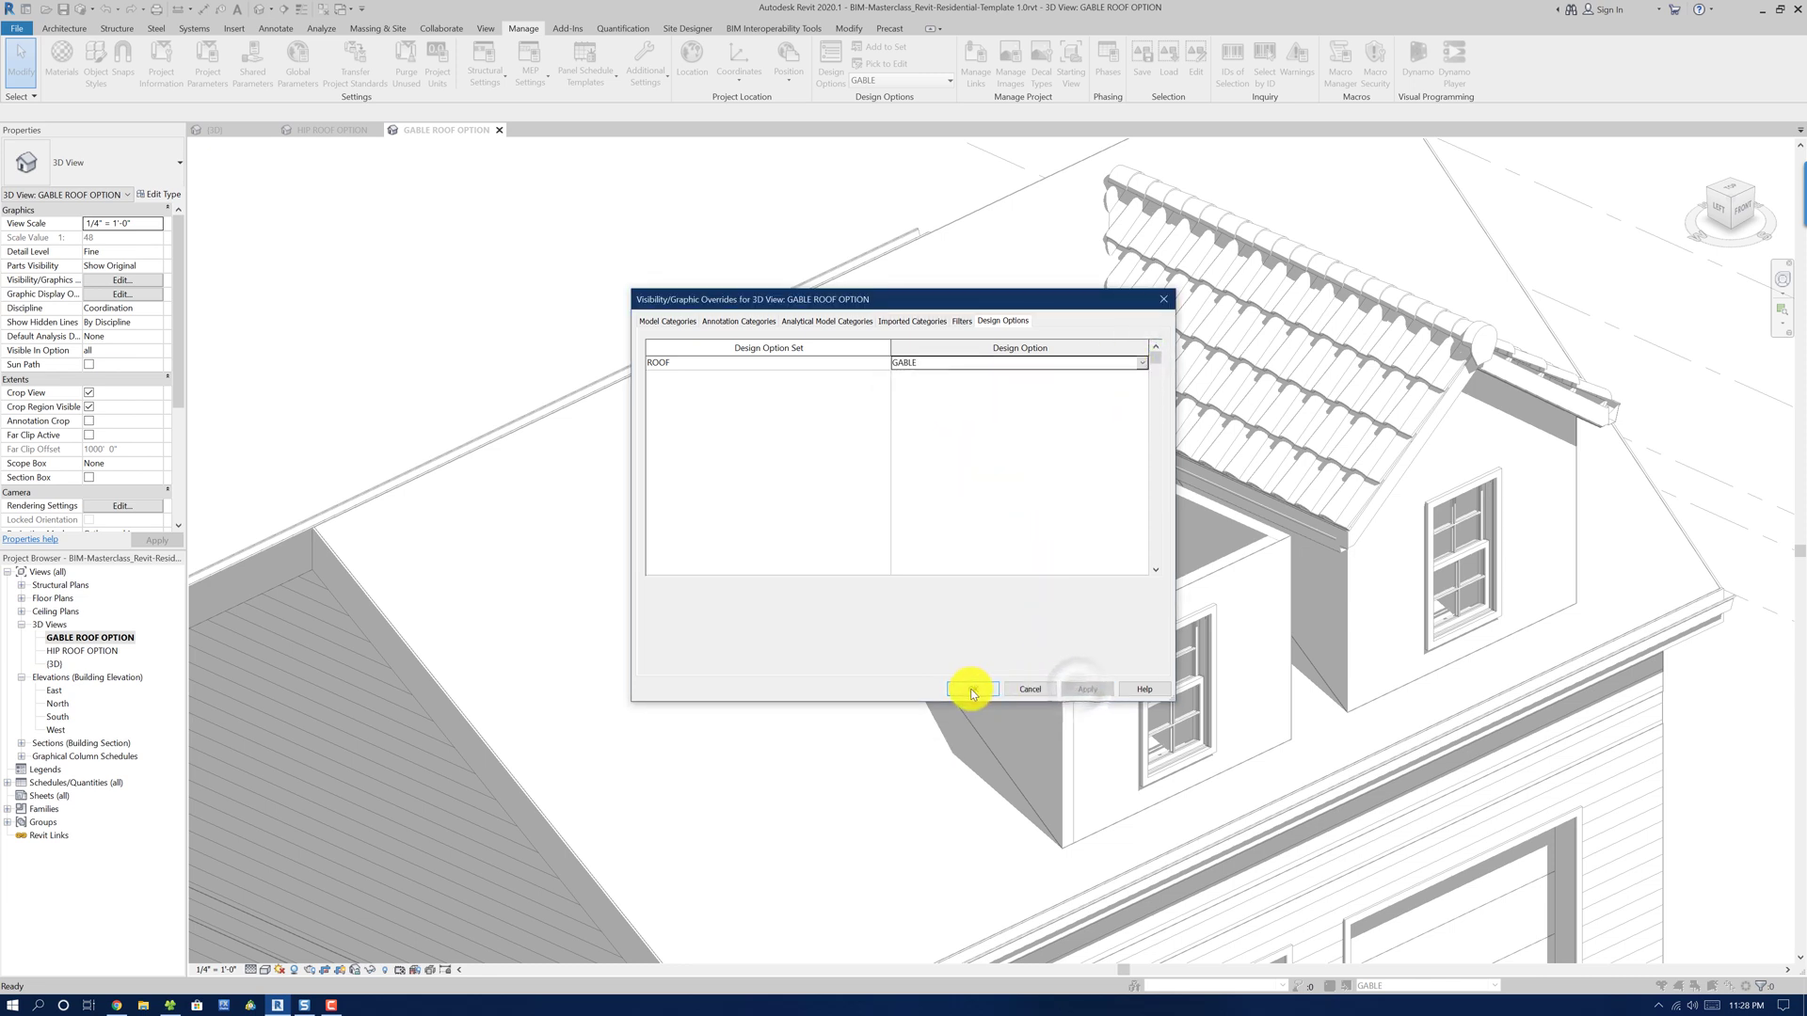
click(972, 690)
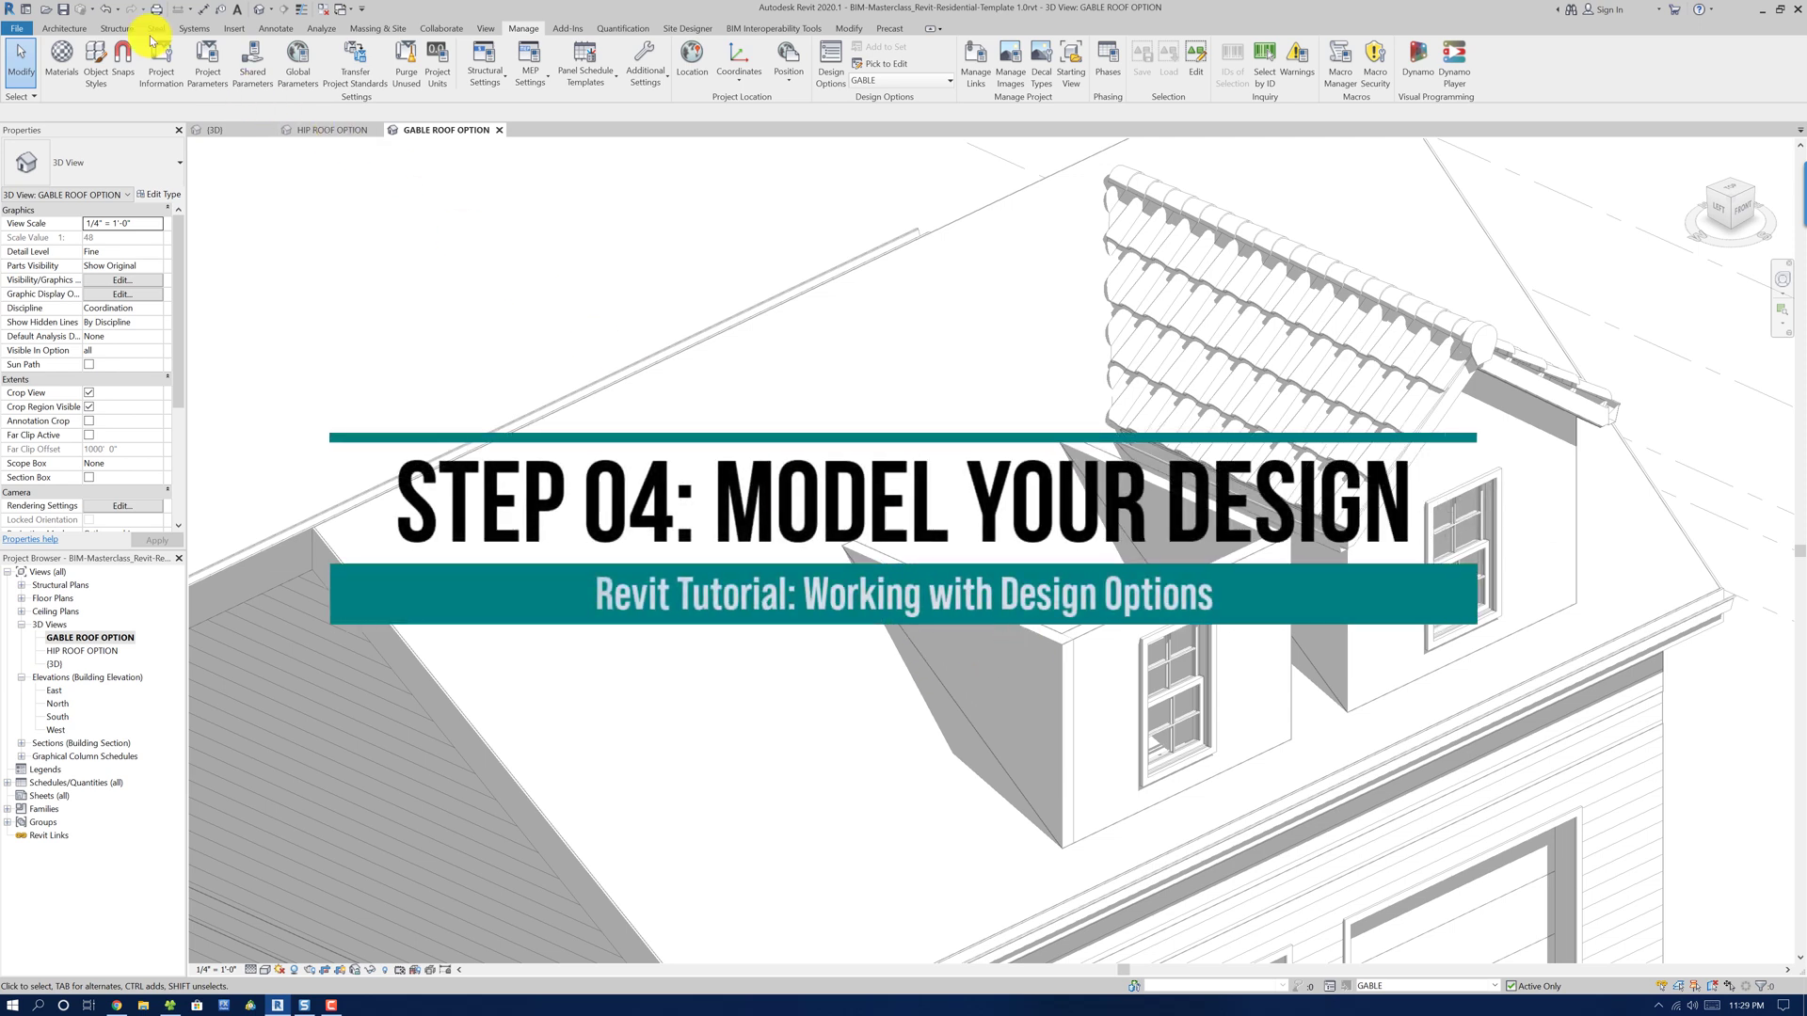
Start a footprint roof on the DORMER ROOF level and pick the three dormer walls as boundaries with a 1' 0" overhang
click(60, 30)
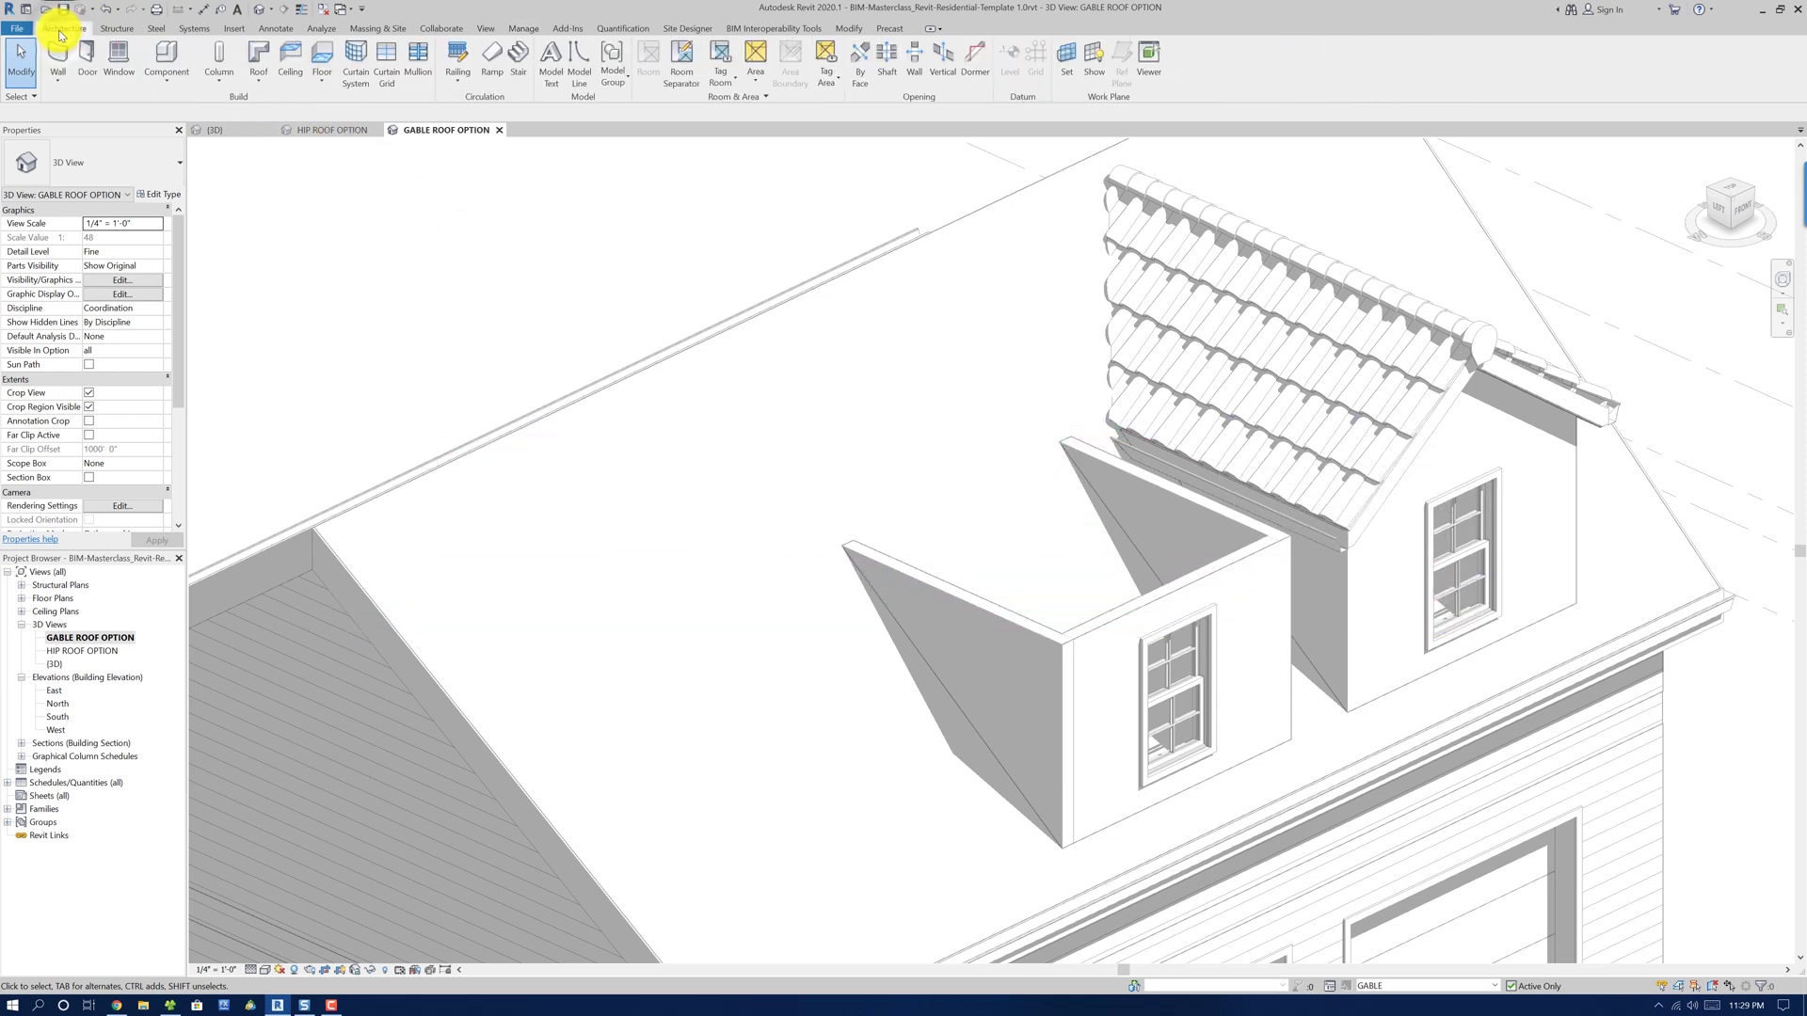
click(258, 84)
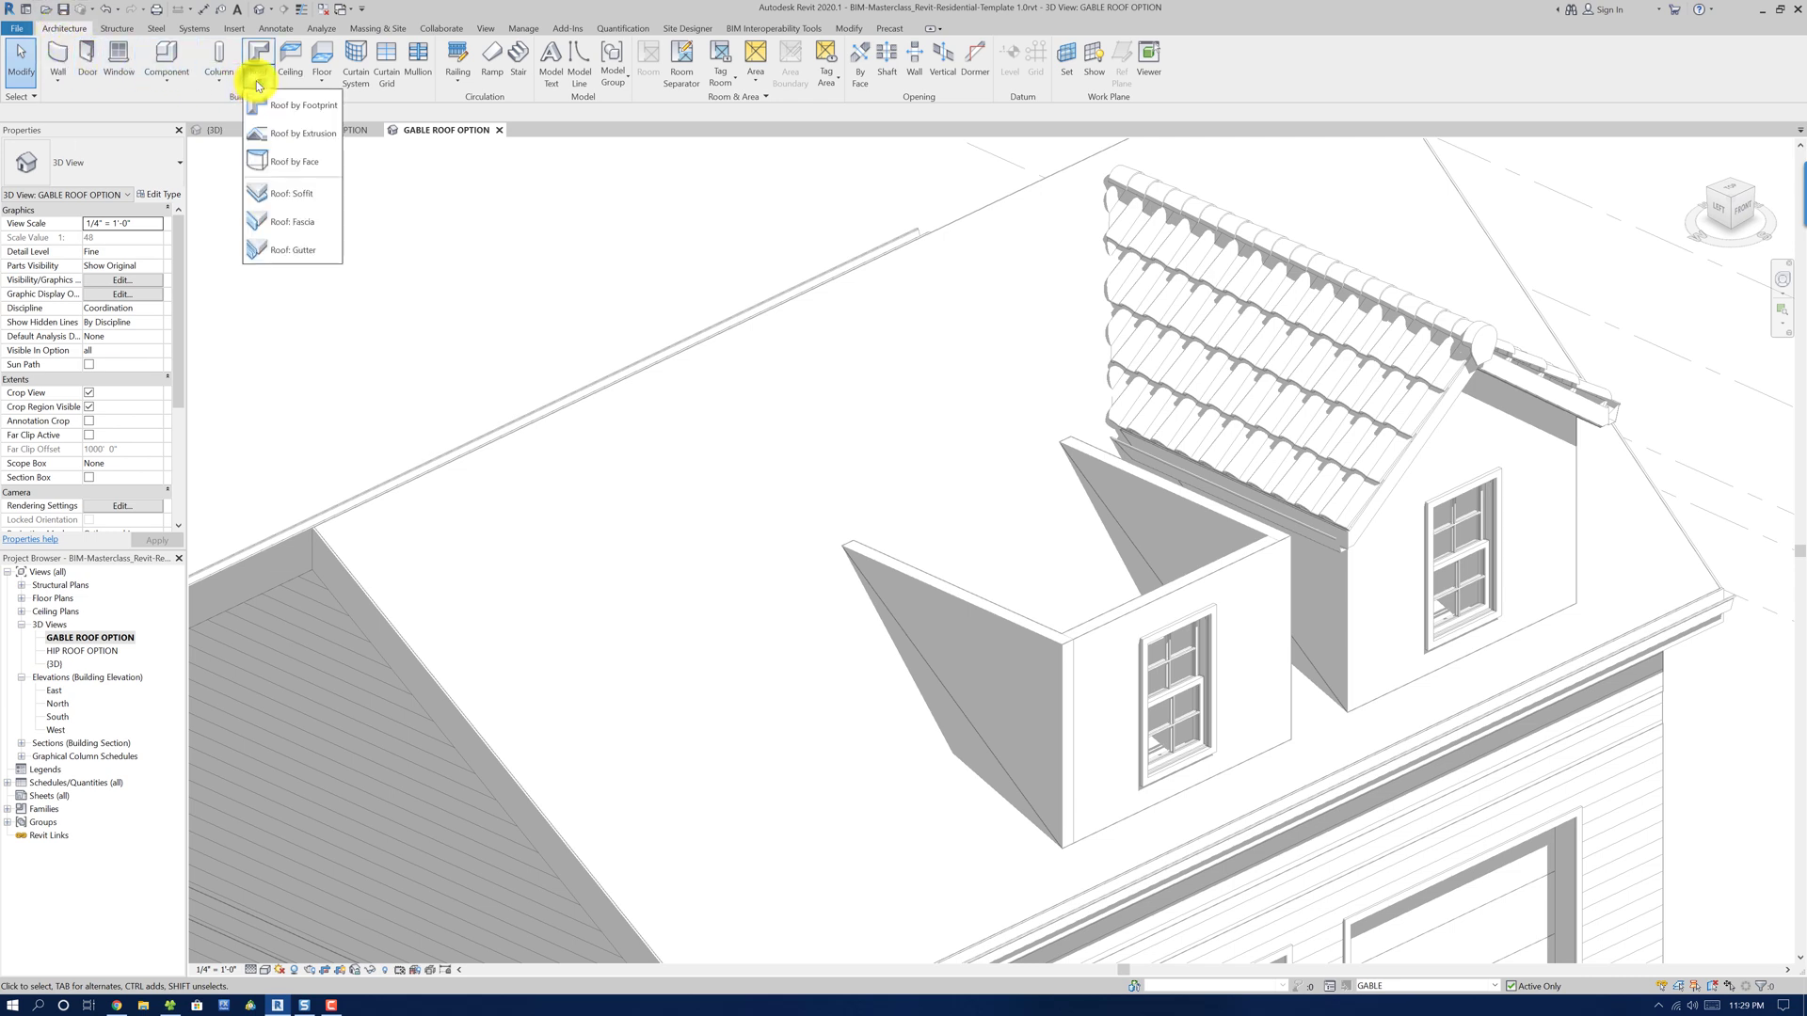
click(275, 105)
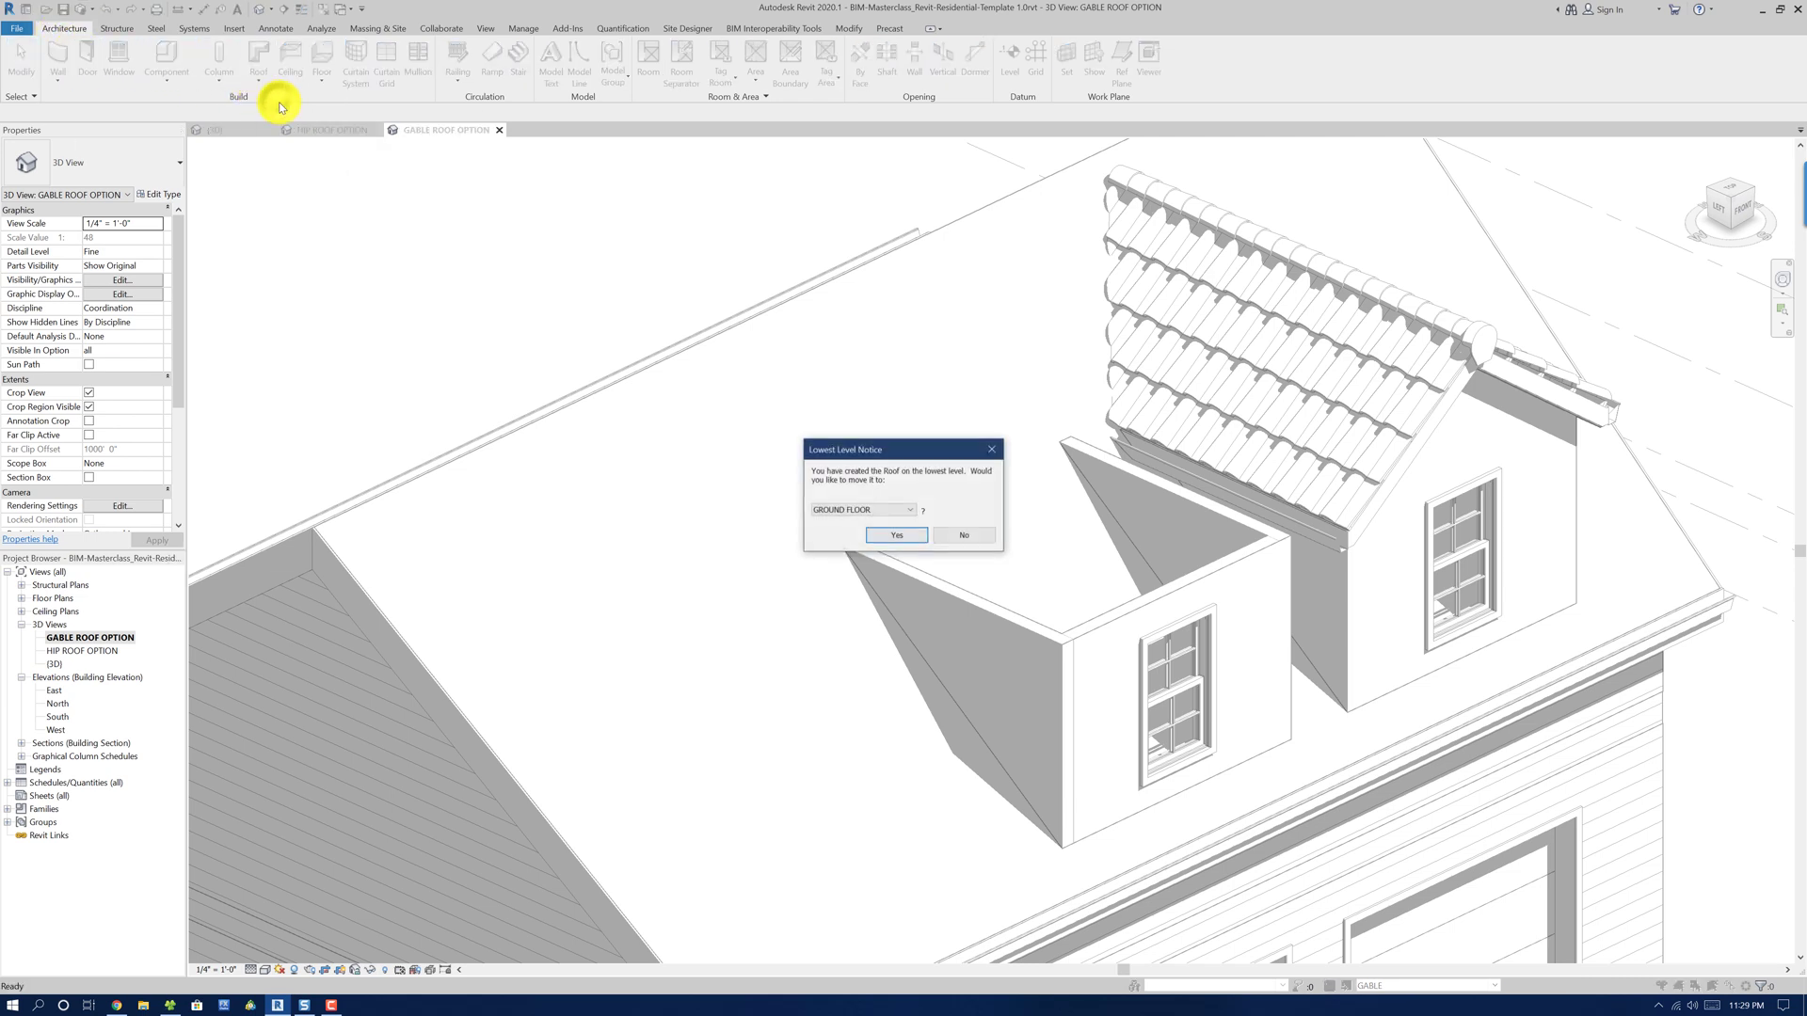
click(910, 513)
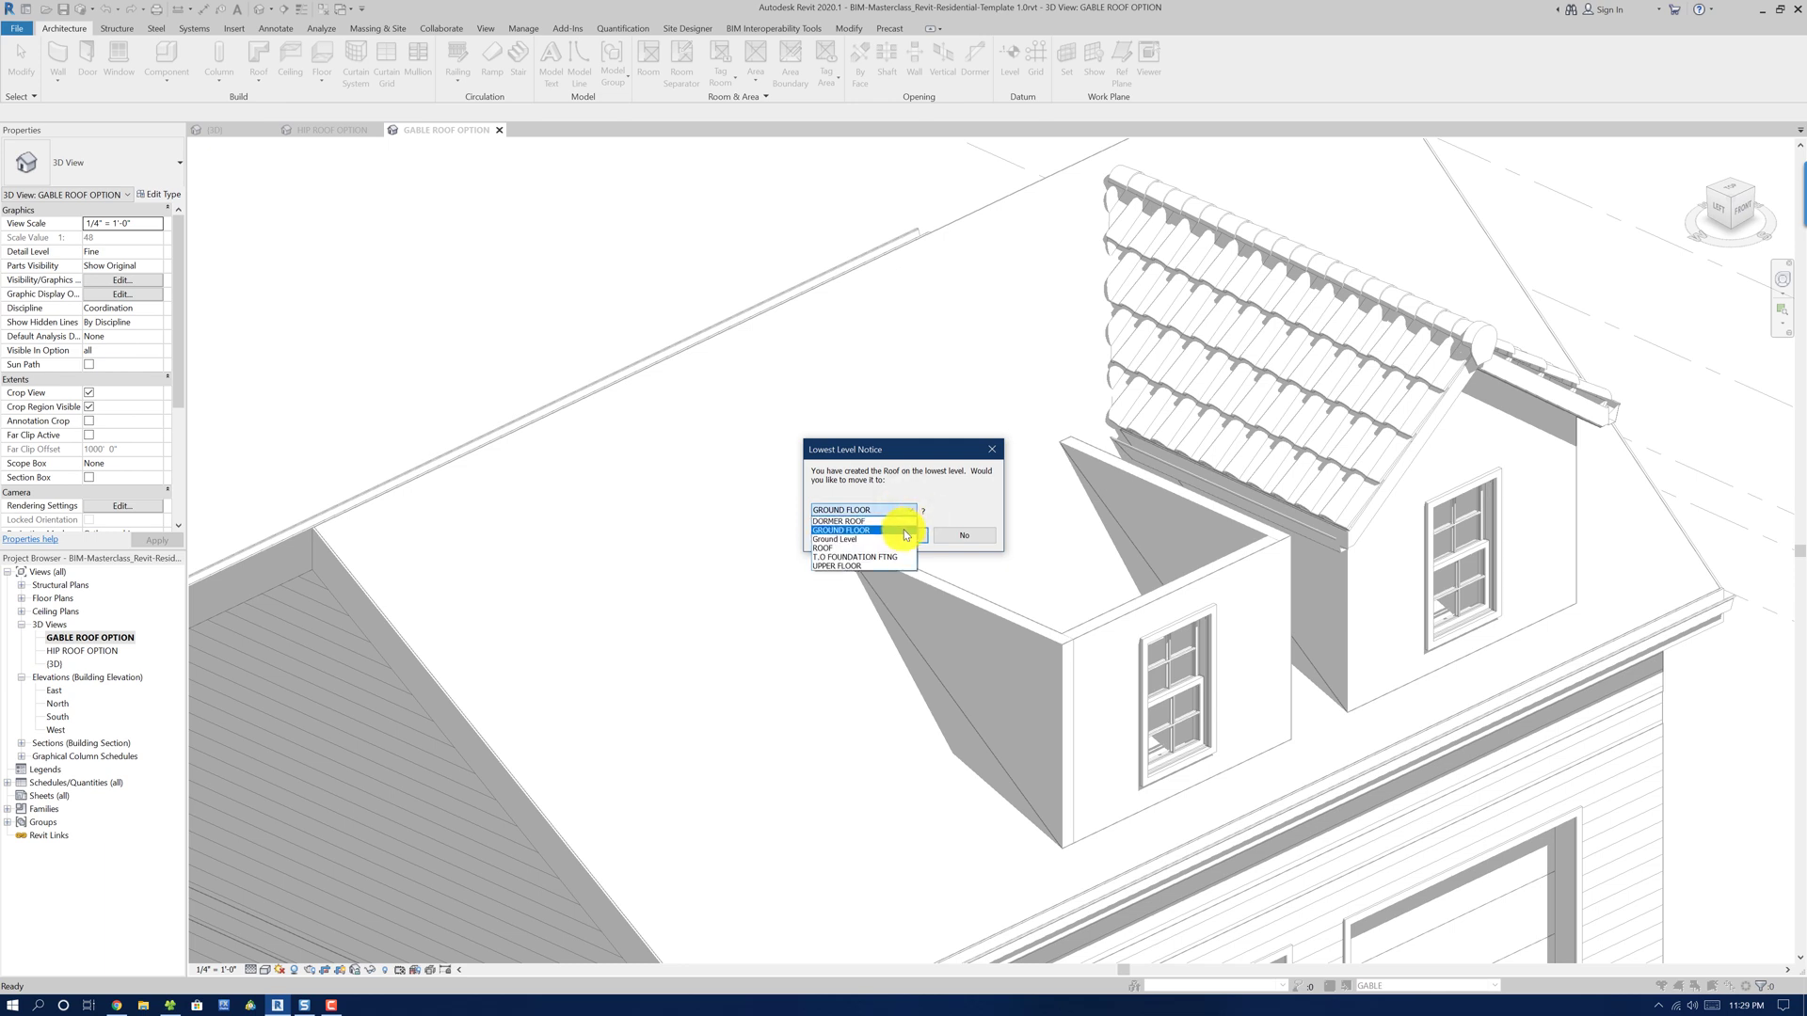
click(889, 519)
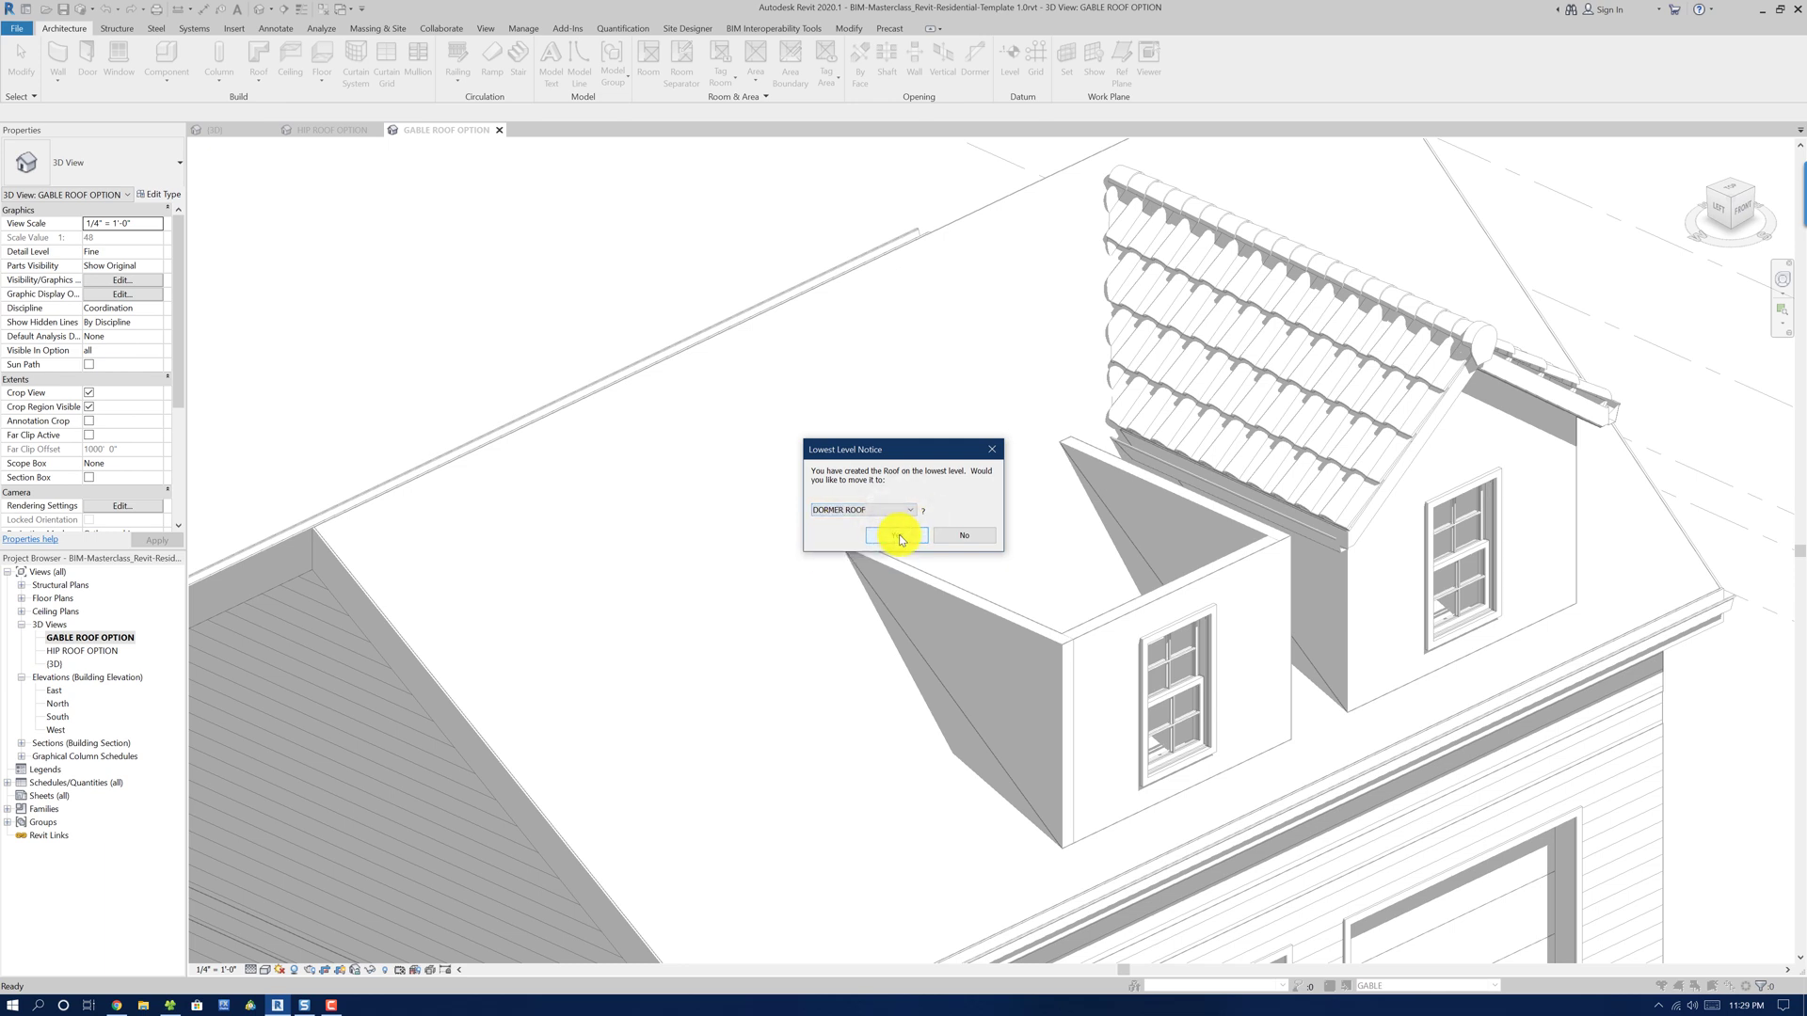
click(899, 537)
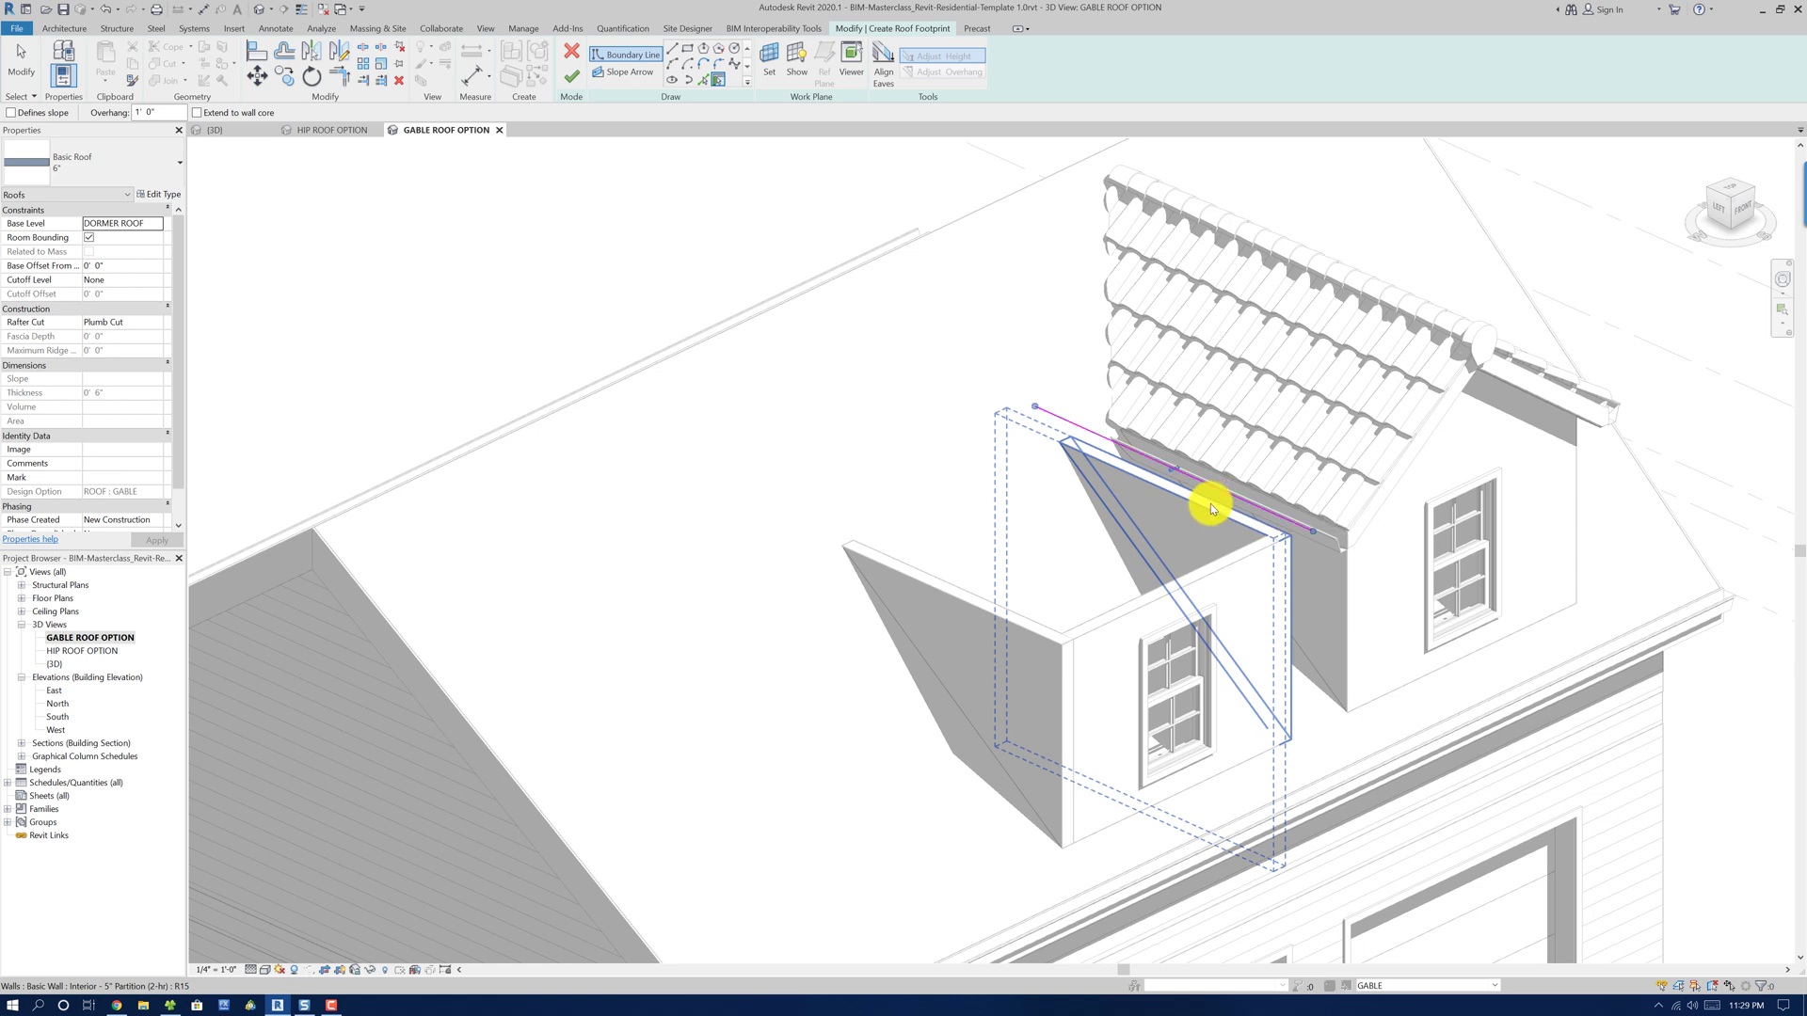
click(1235, 520)
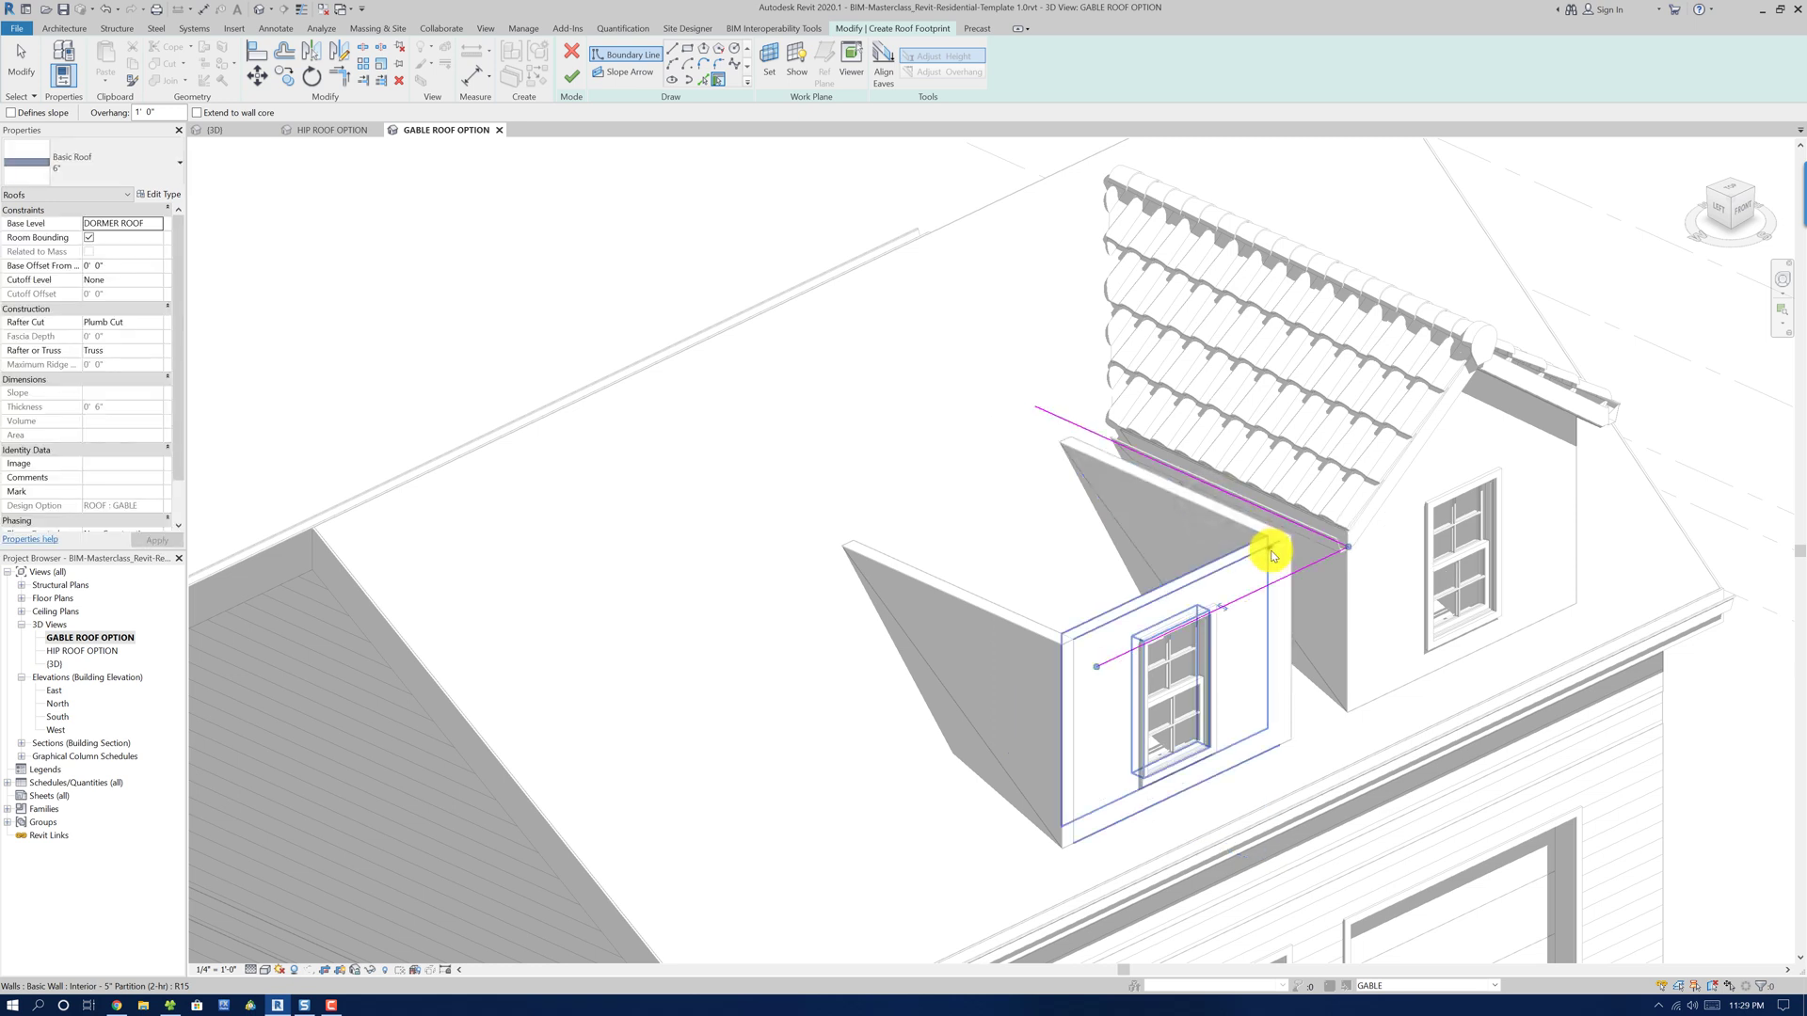
click(1251, 574)
click(1040, 634)
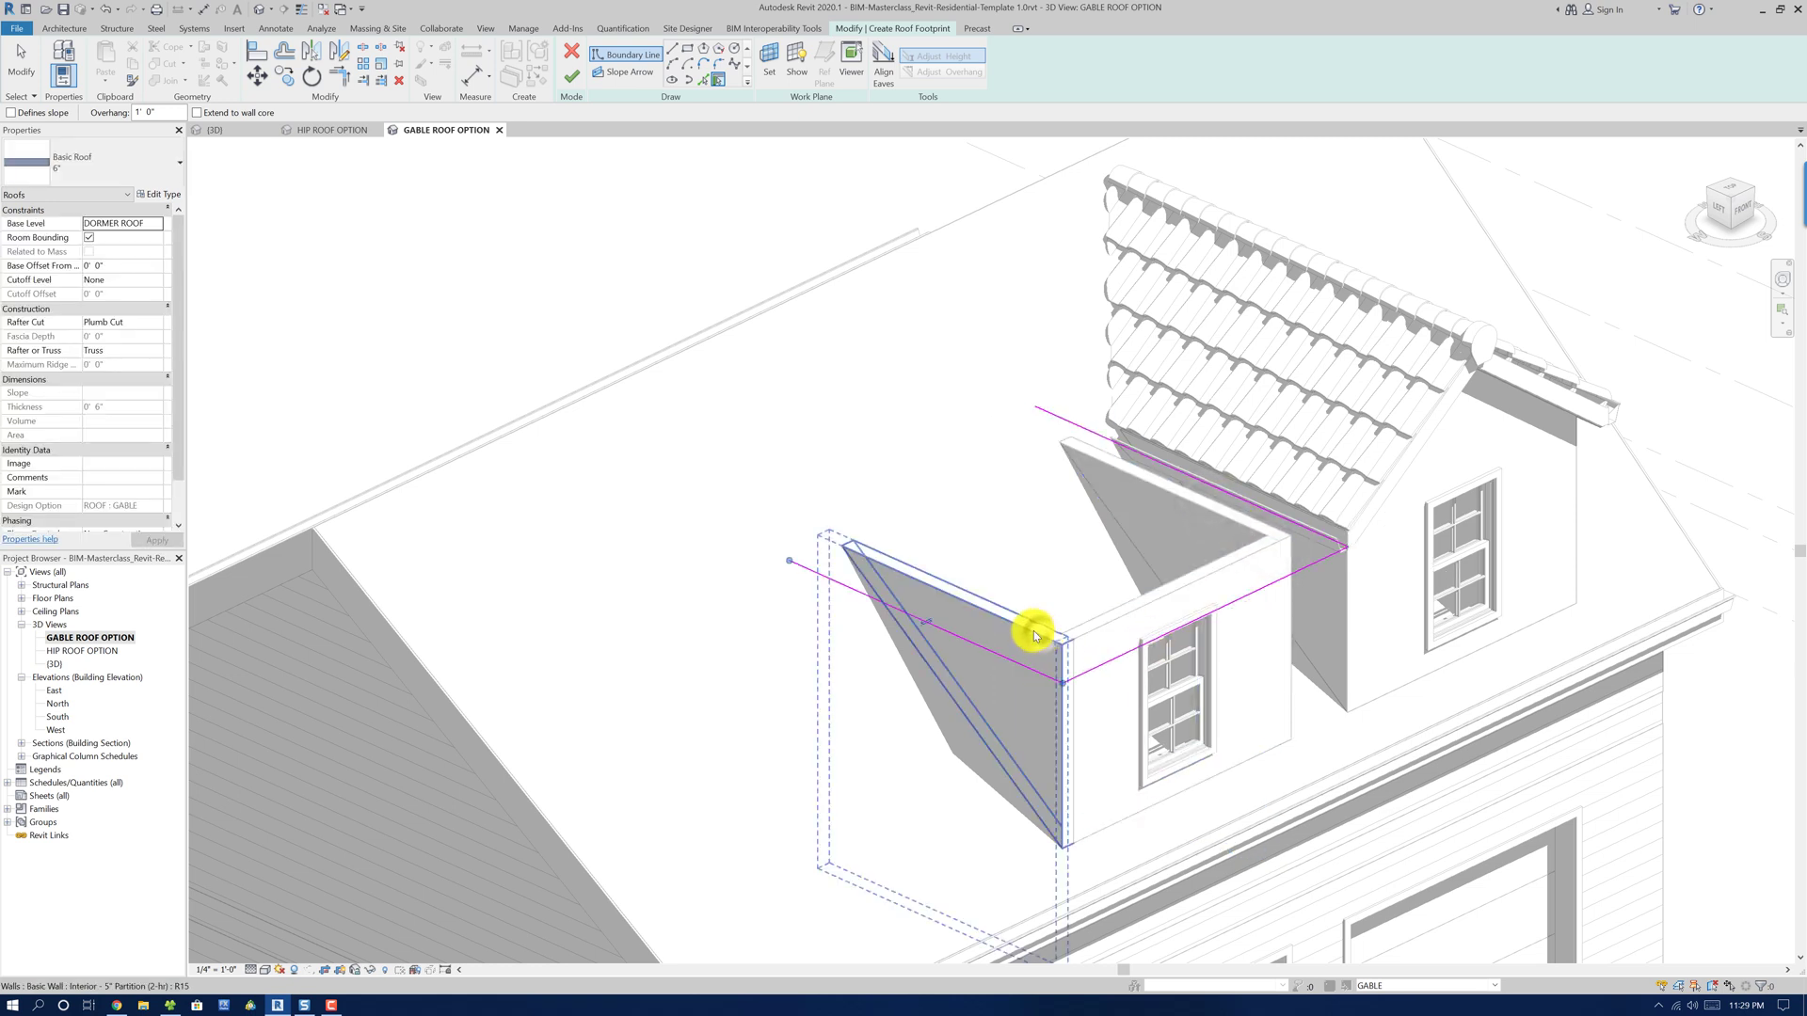
Draw a straight boundary line across the open back of the dormer roof sketch and trim it to a closed corner
click(671, 49)
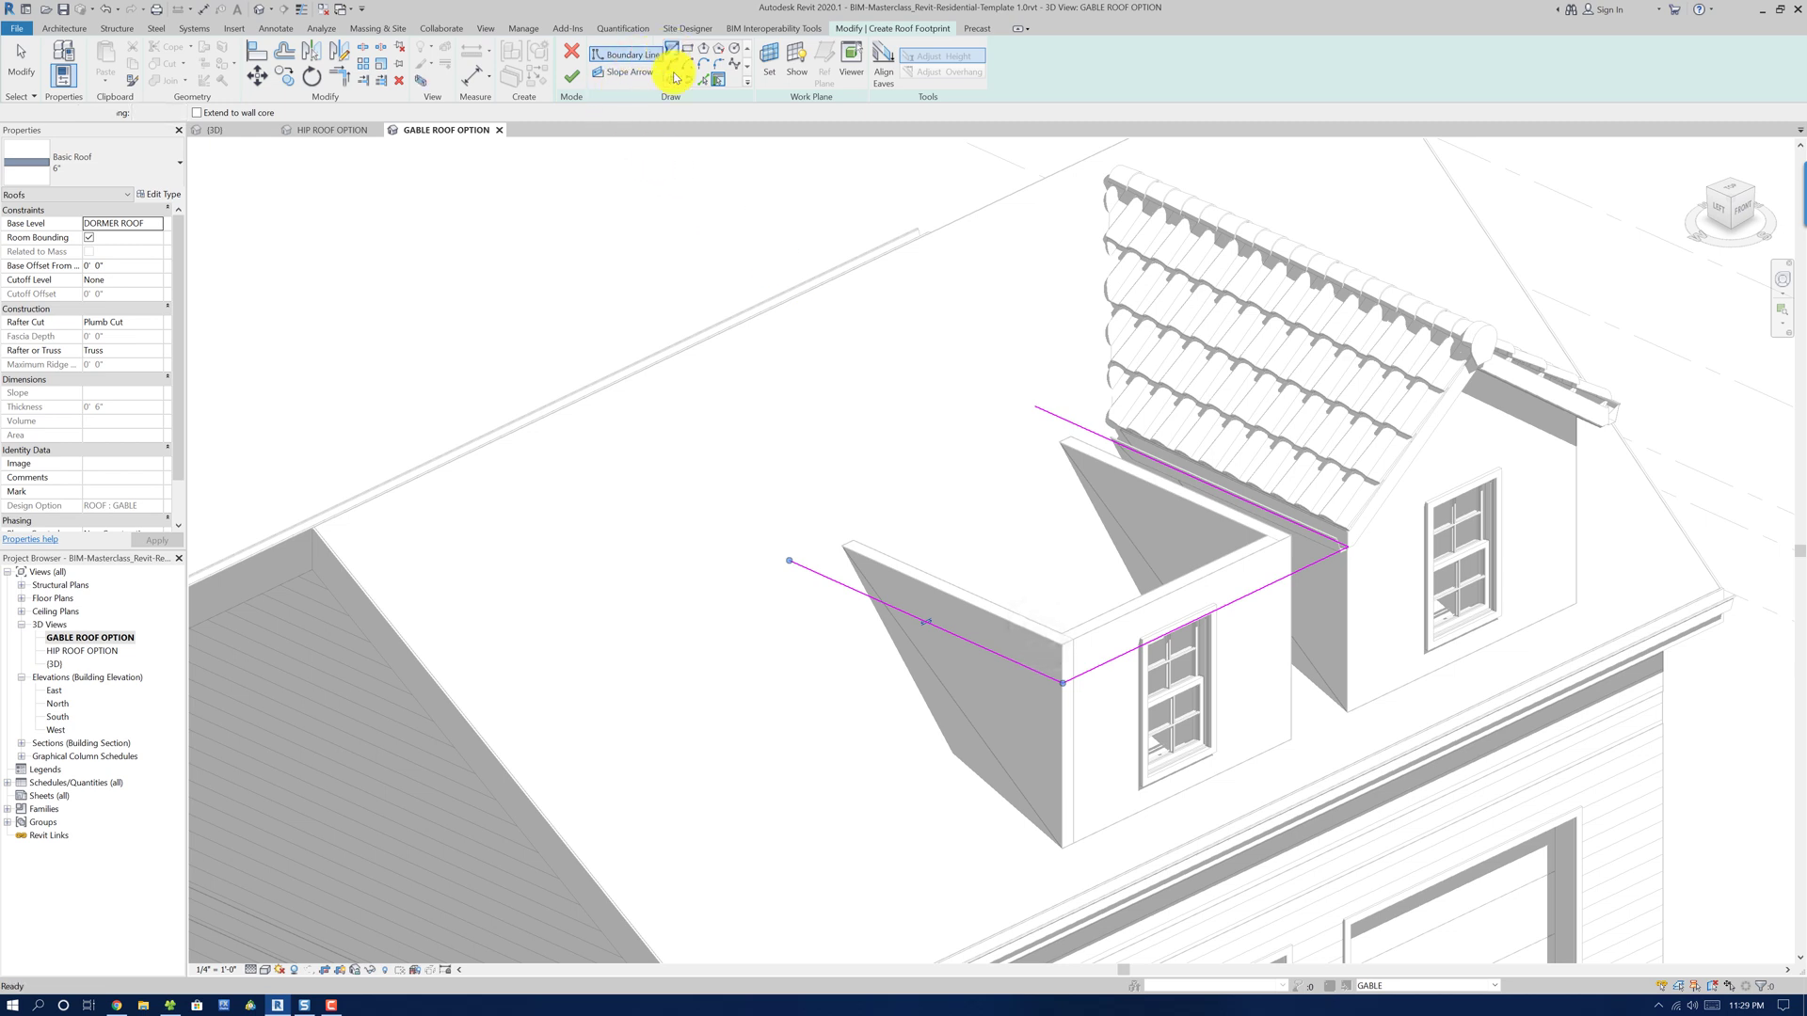
click(789, 559)
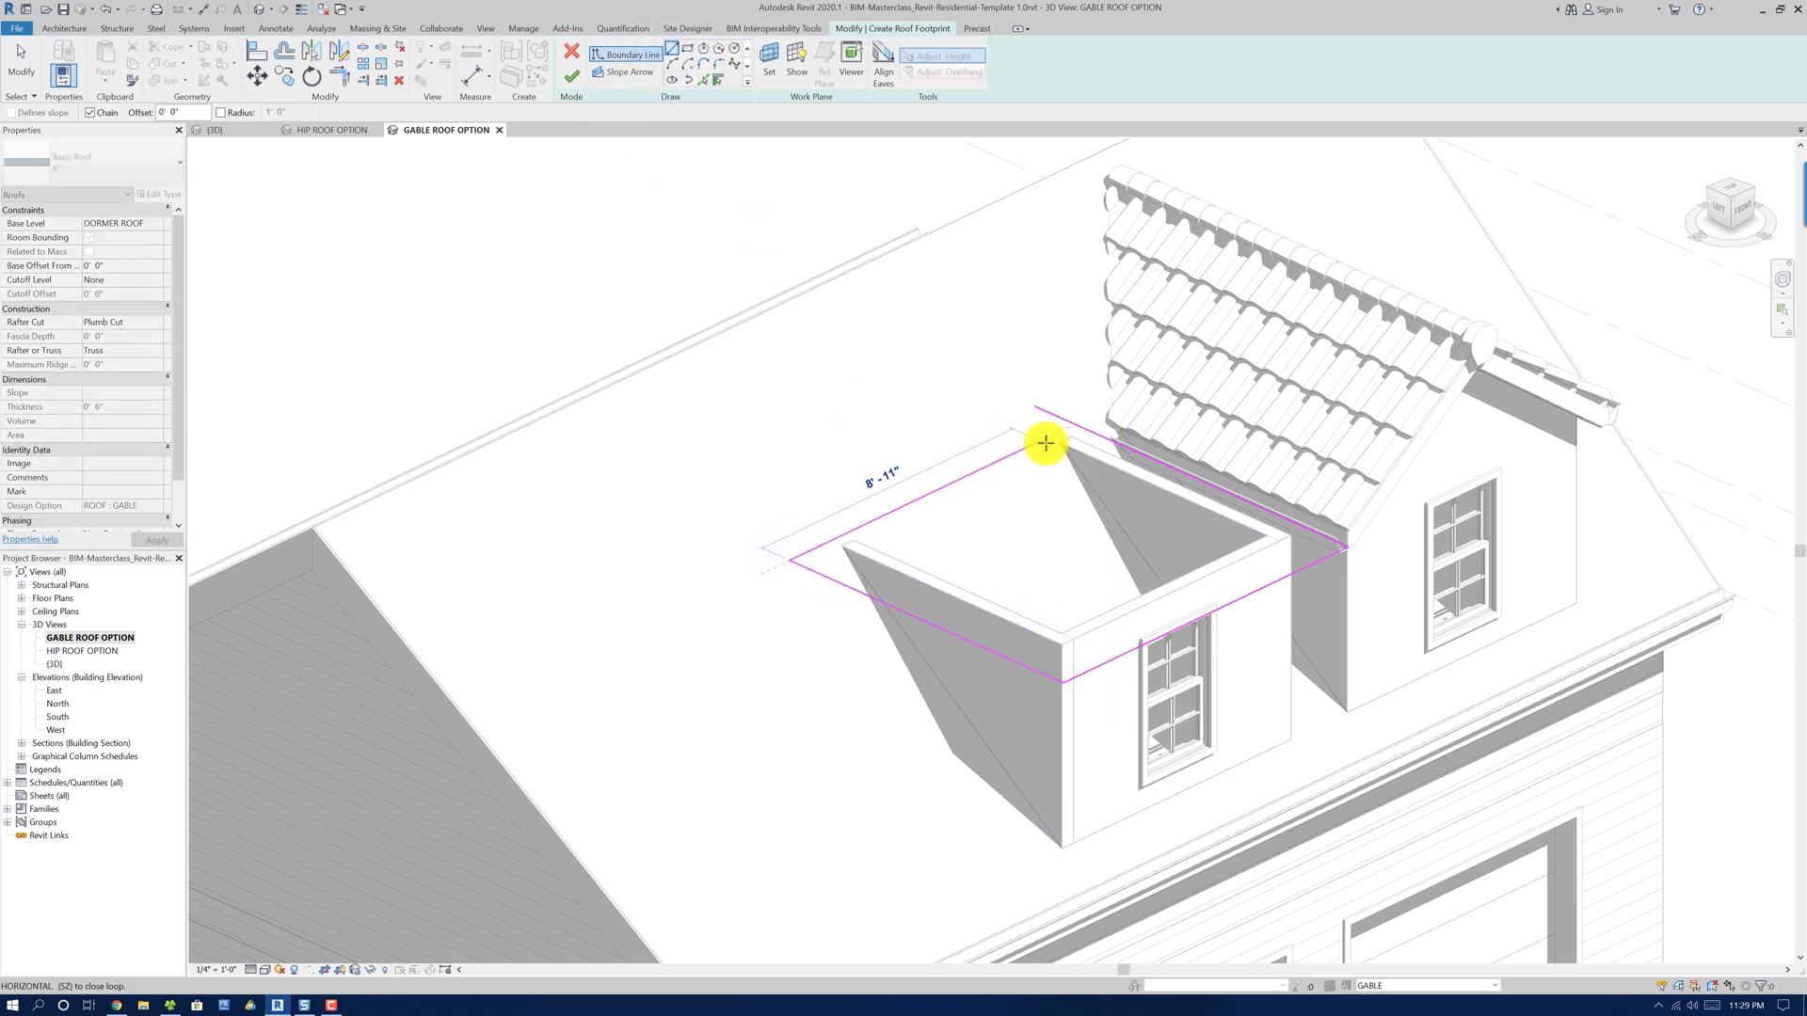
click(1045, 441)
key(Escape)
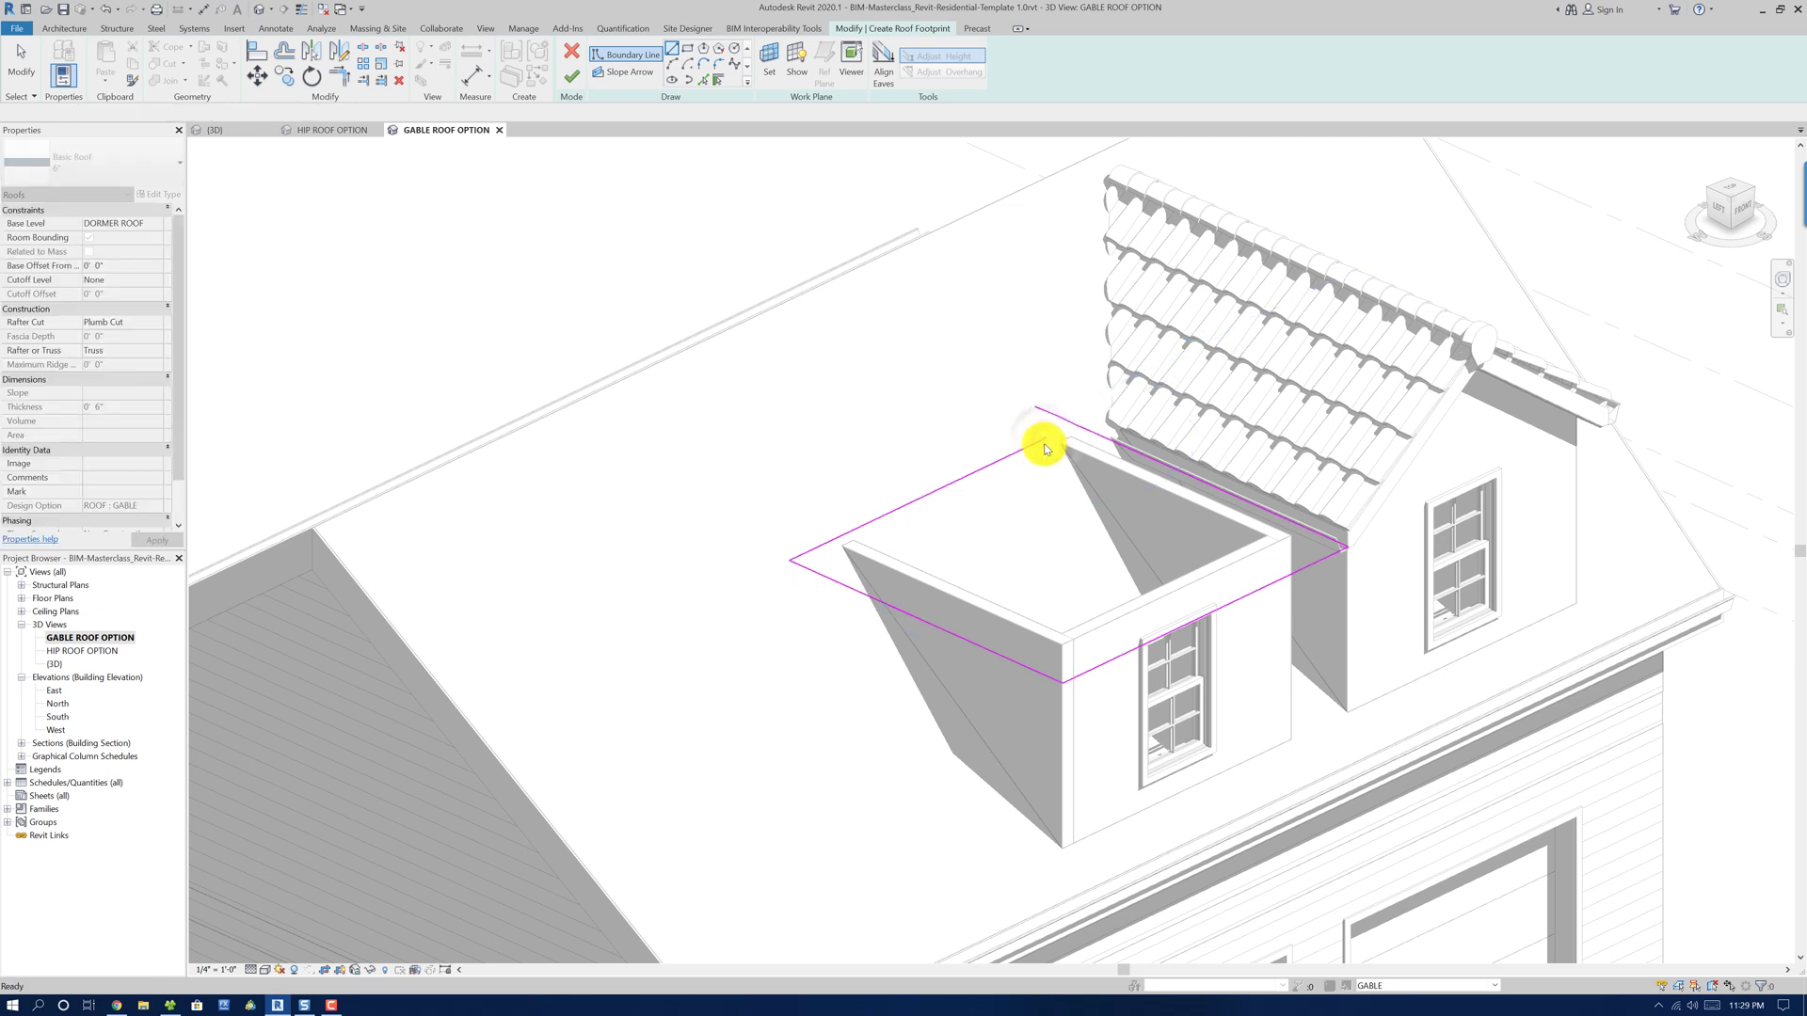
key(Escape)
key(t)
key(r)
click(1035, 444)
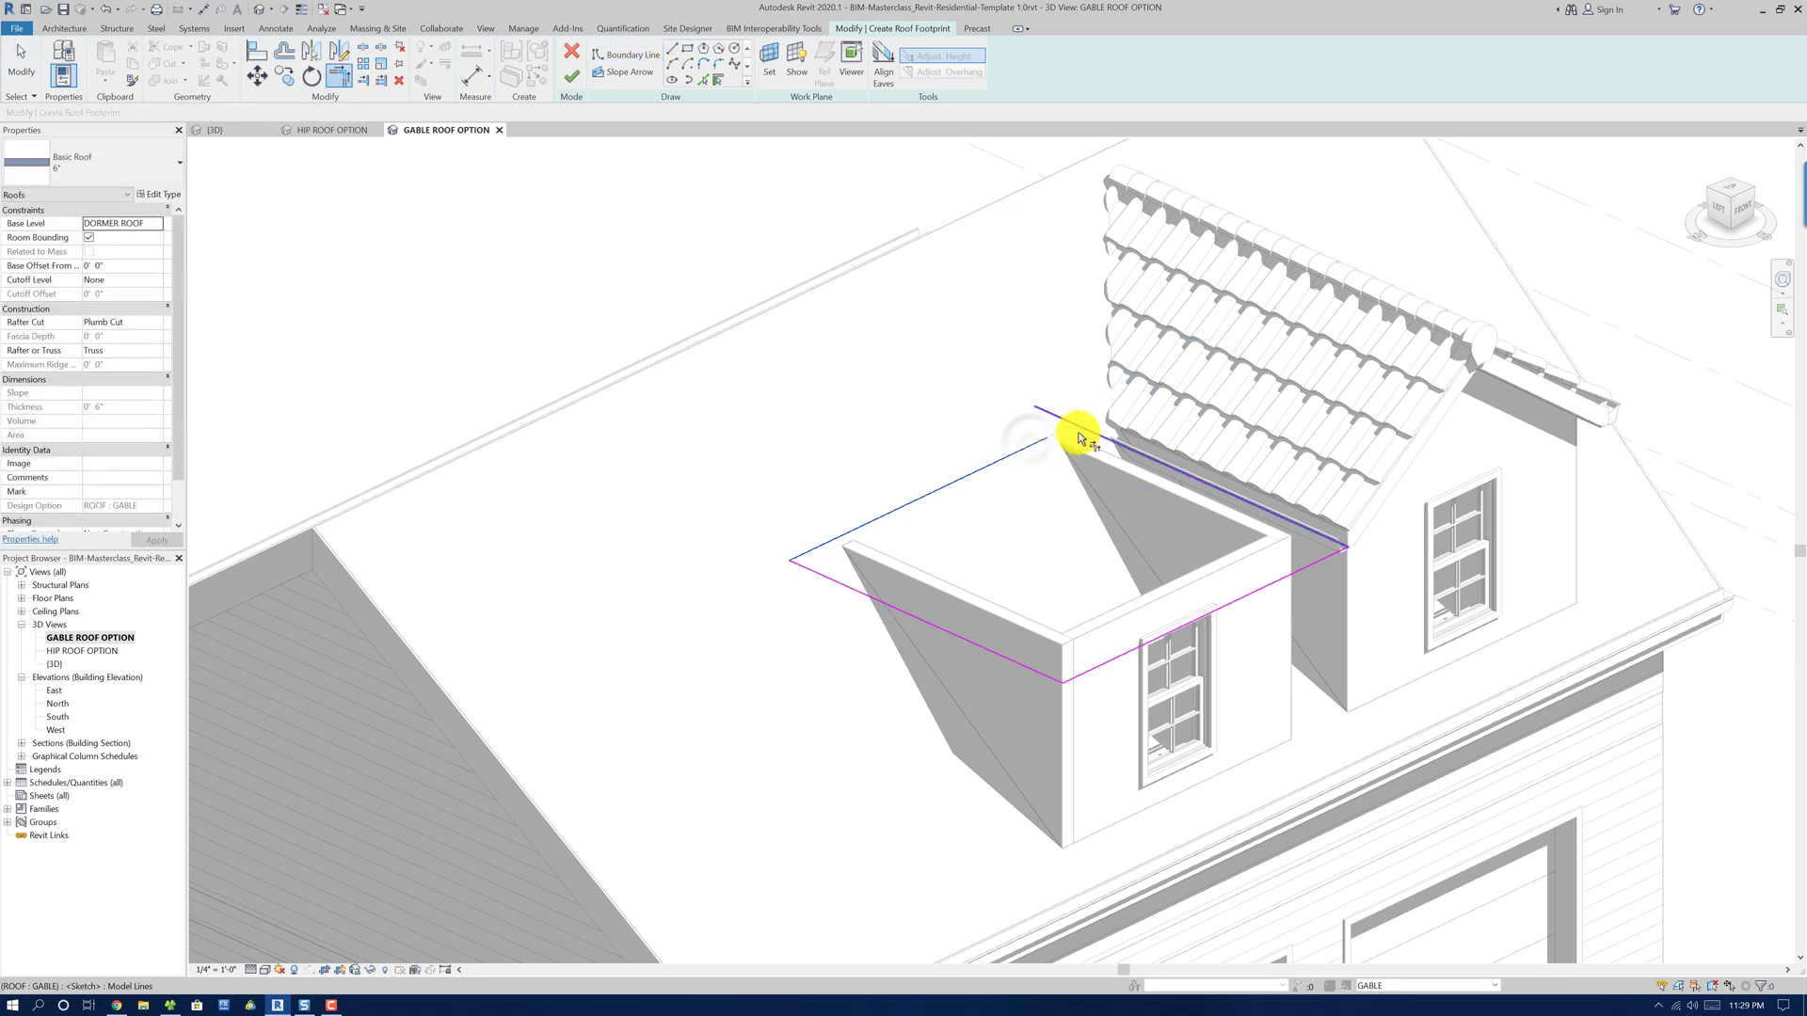
click(1079, 435)
key(Escape)
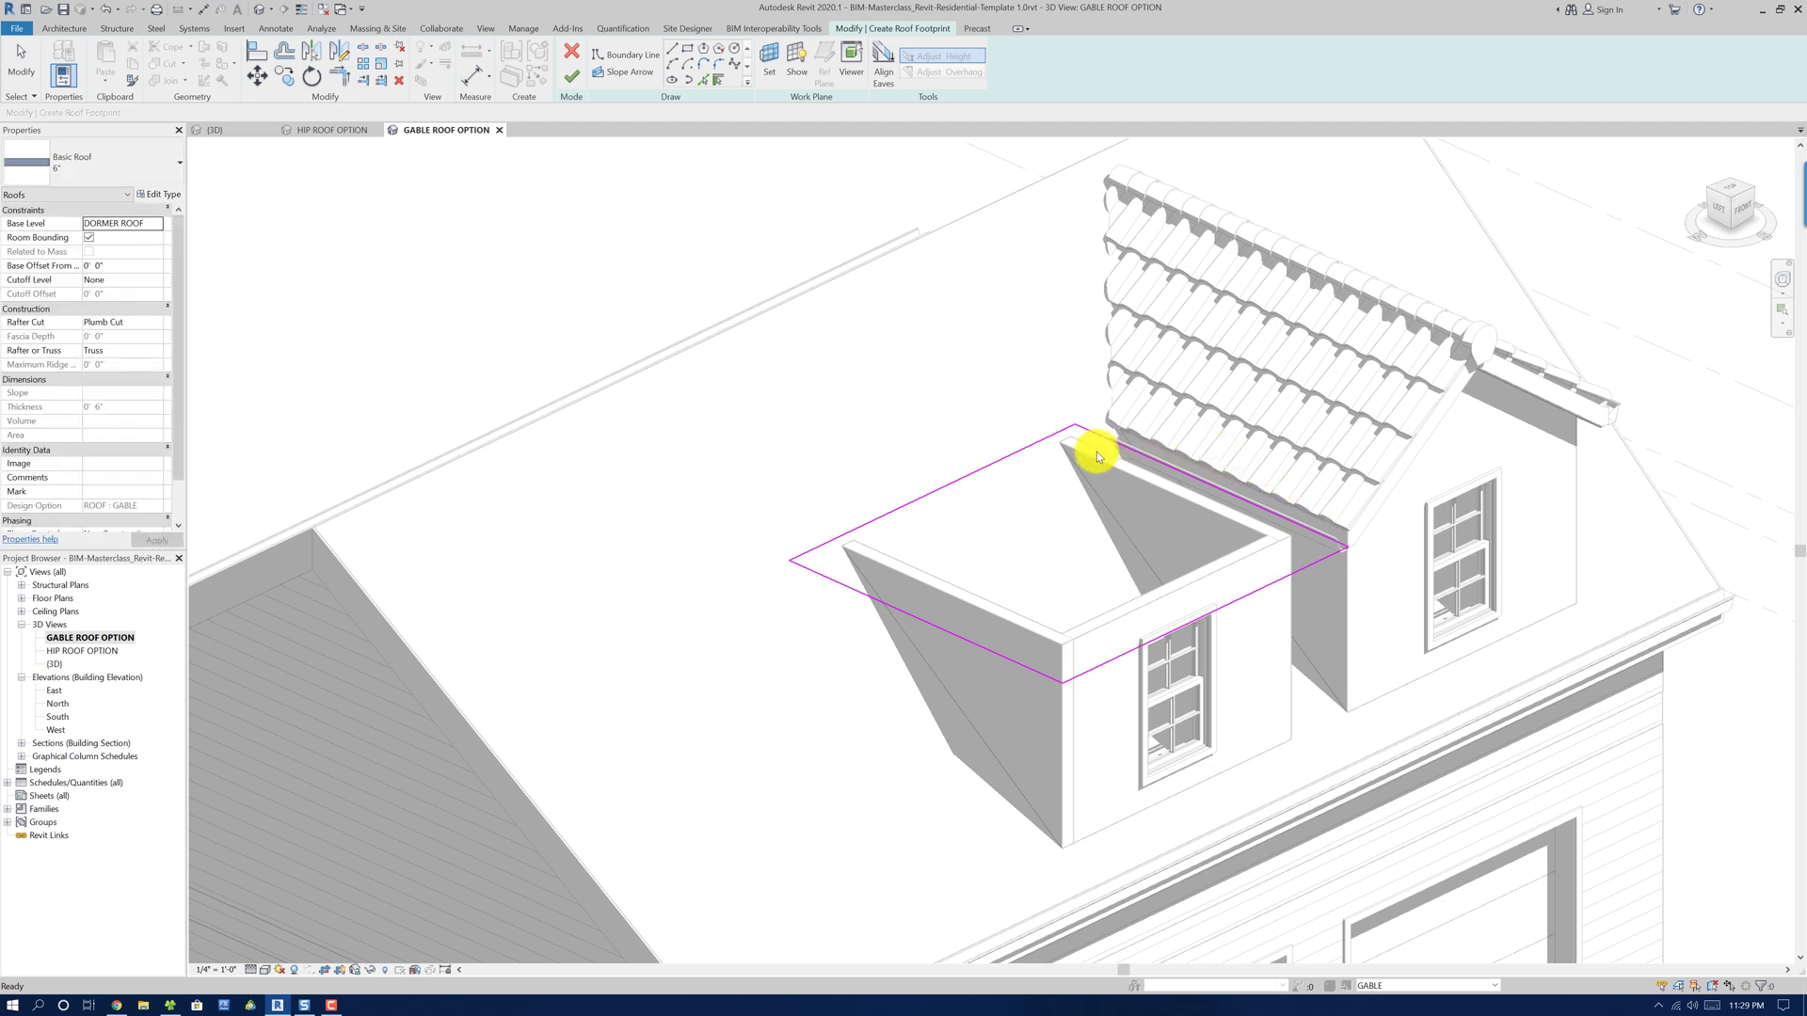
Make the two side boundary lines of the dormer sketch slope-defining and finish the gable roof
click(996, 659)
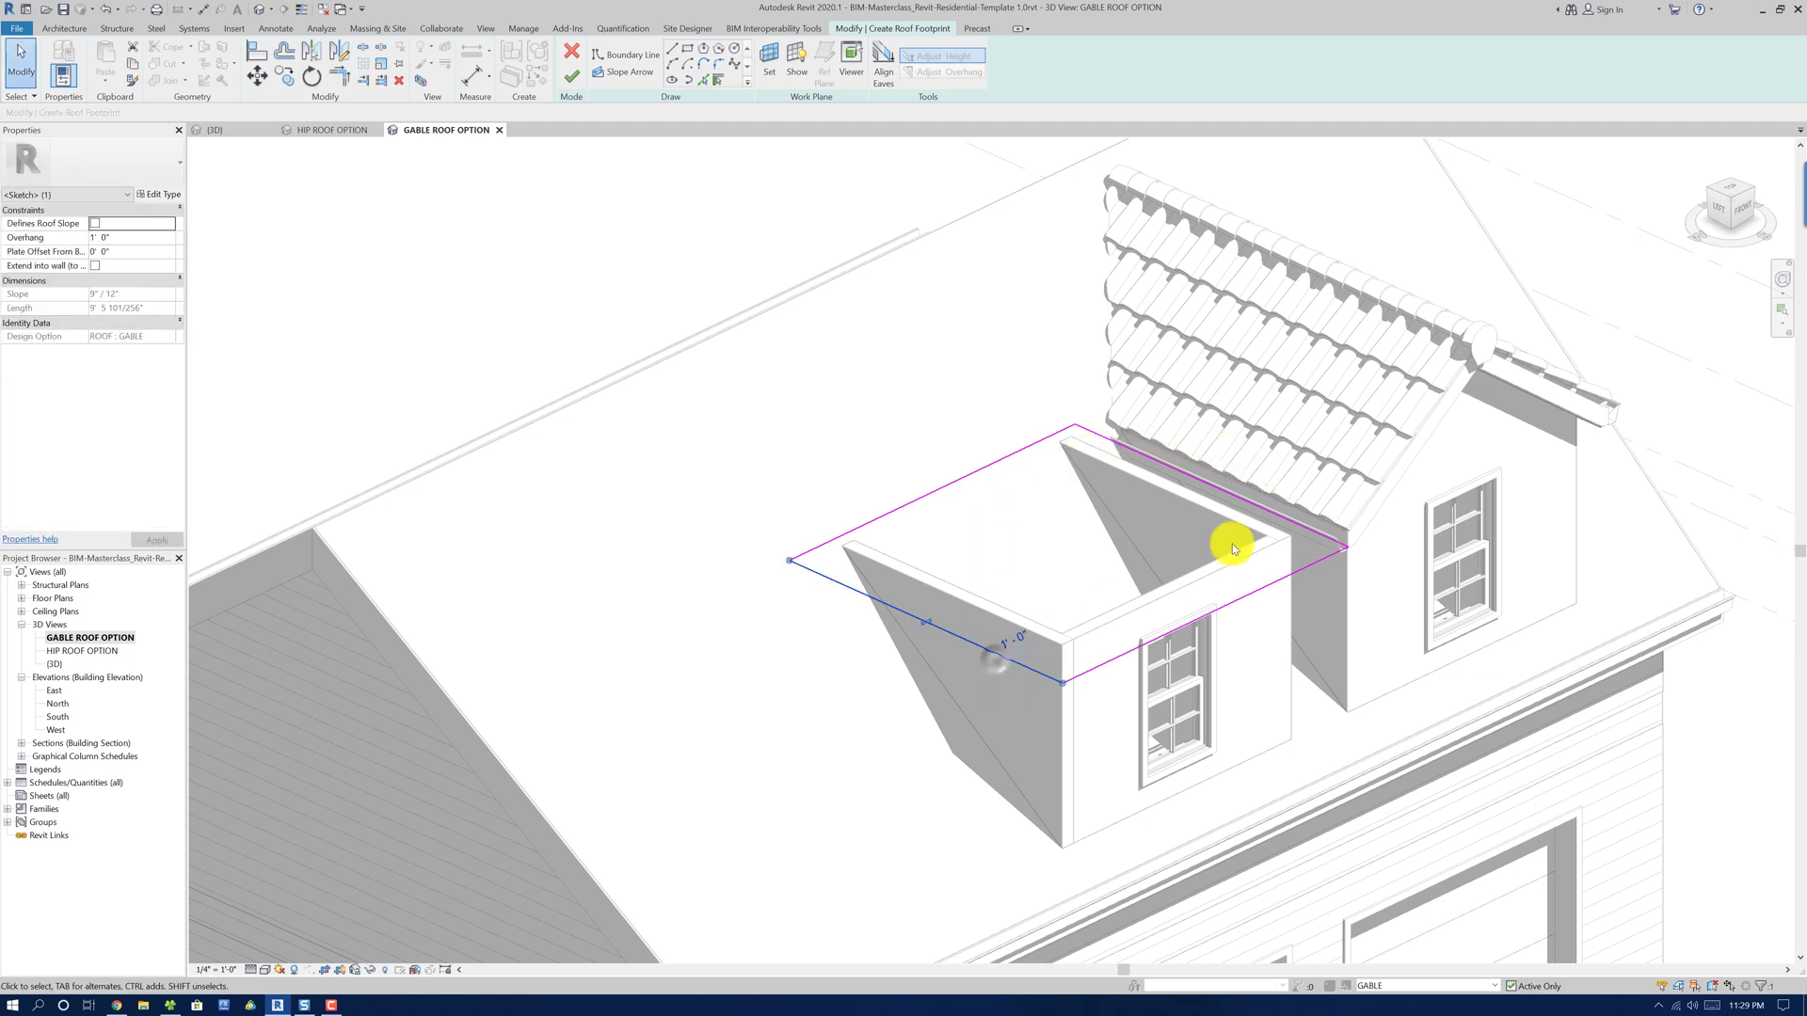
ctrl+click(1240, 494)
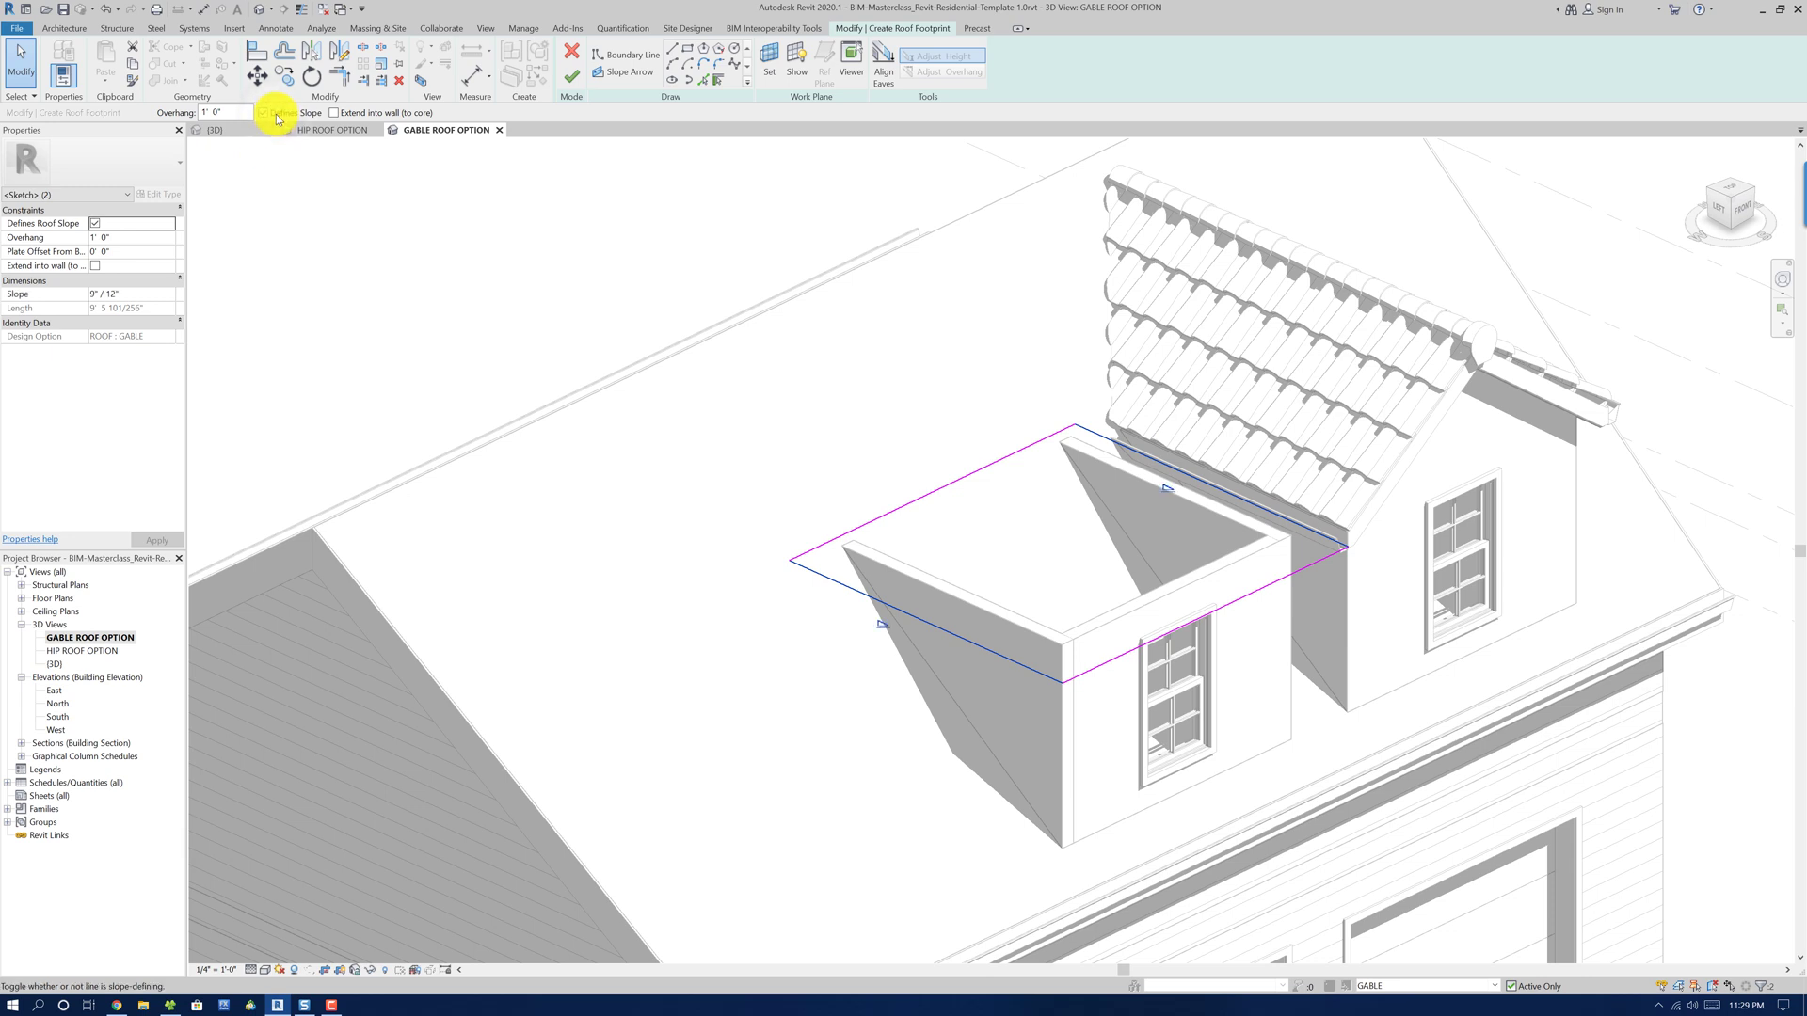
click(571, 75)
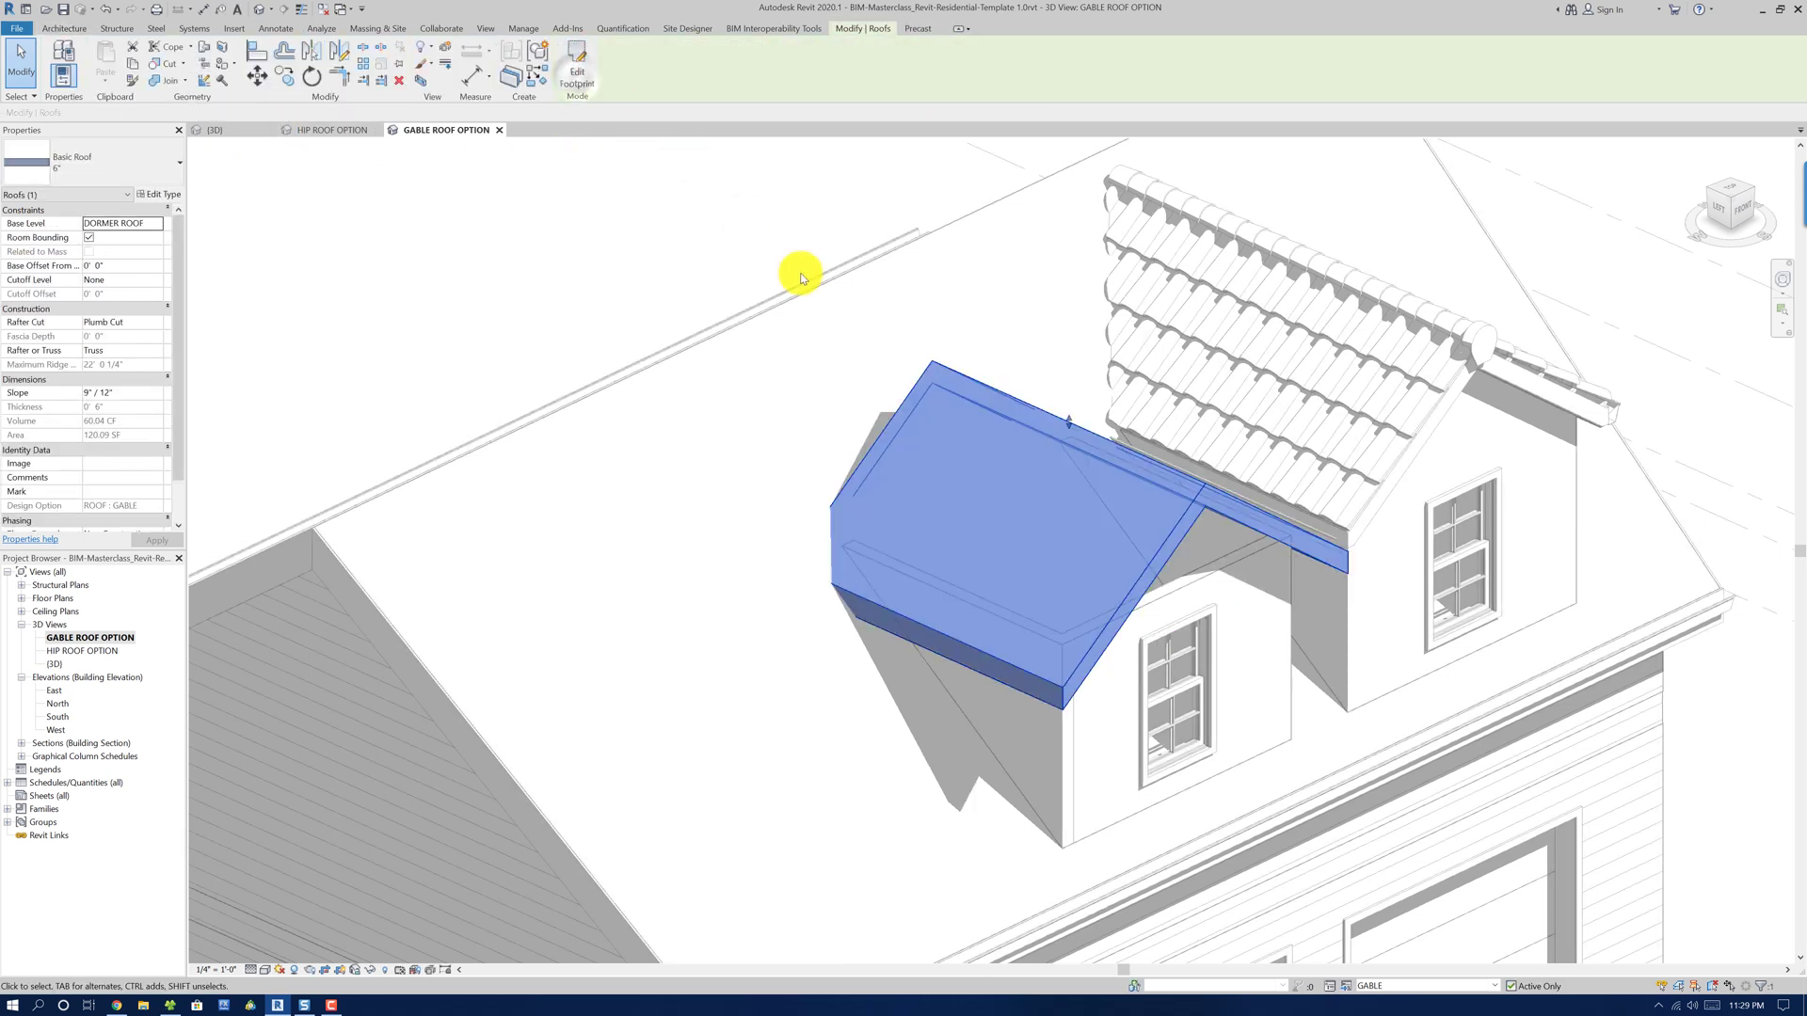
key(Escape)
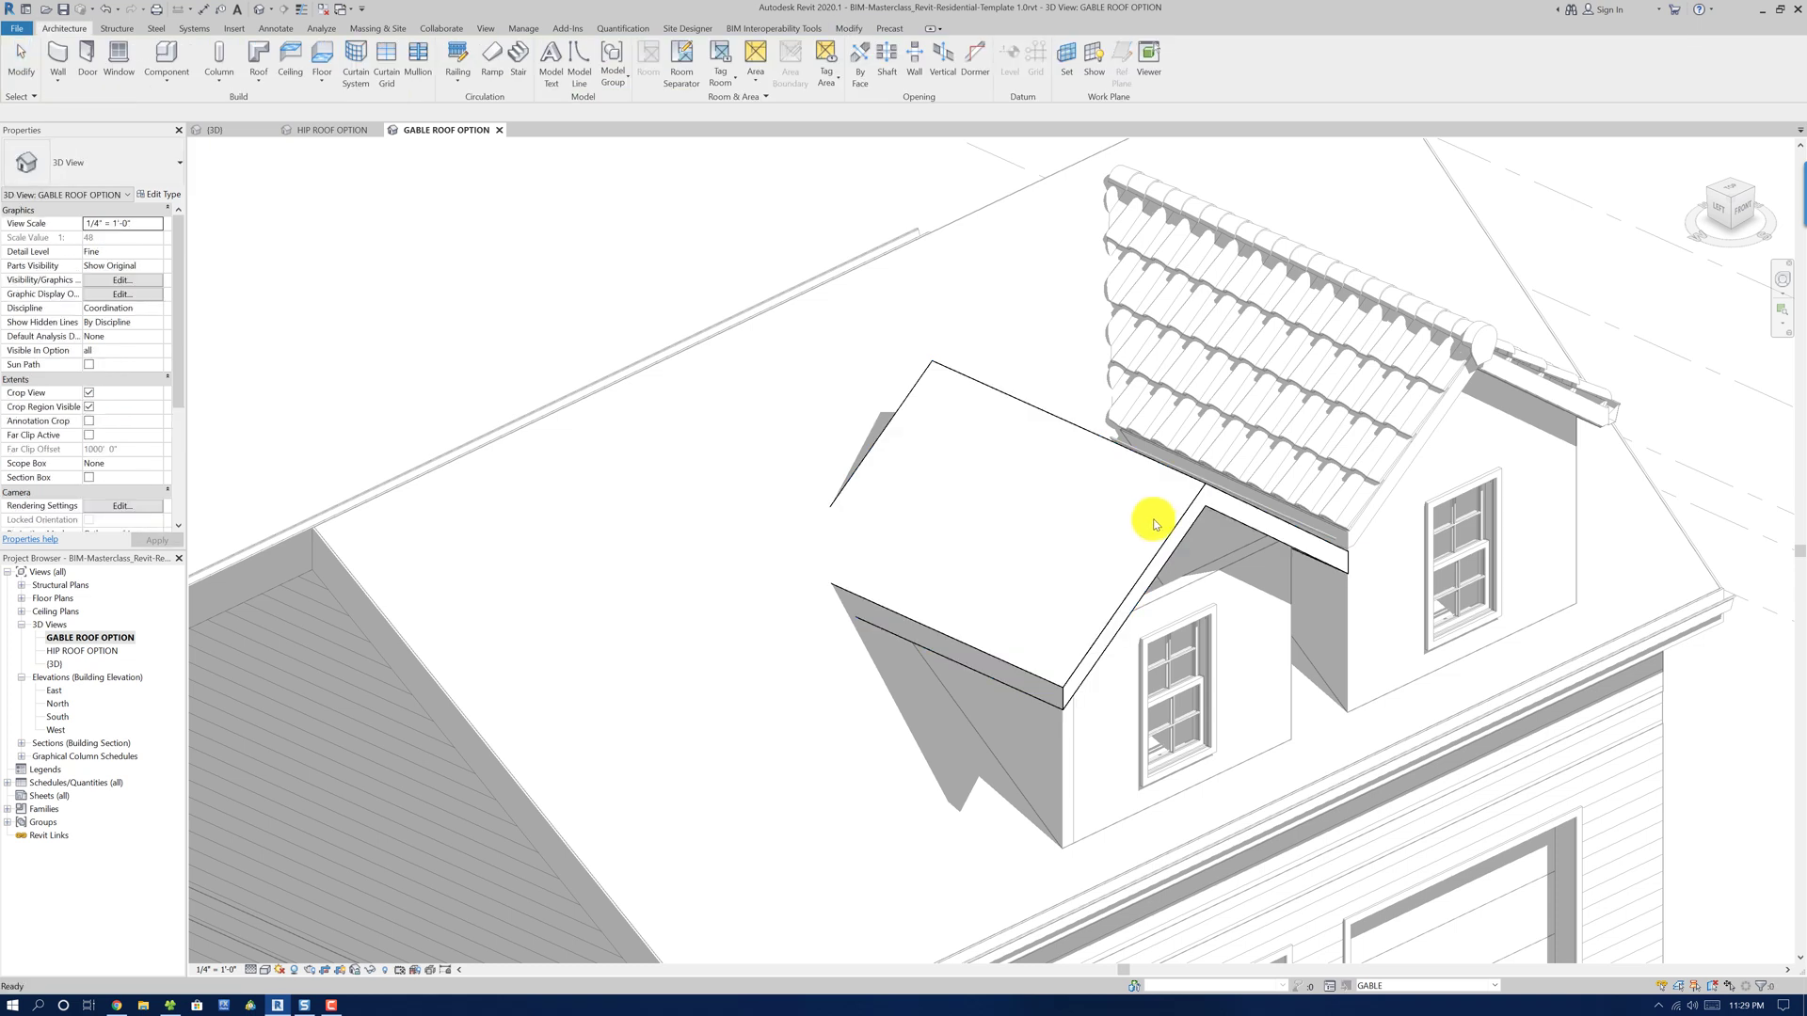
Join the back edge of the dormer gable roof to the face of the main roof with Join/Unjoin Roof
click(939, 364)
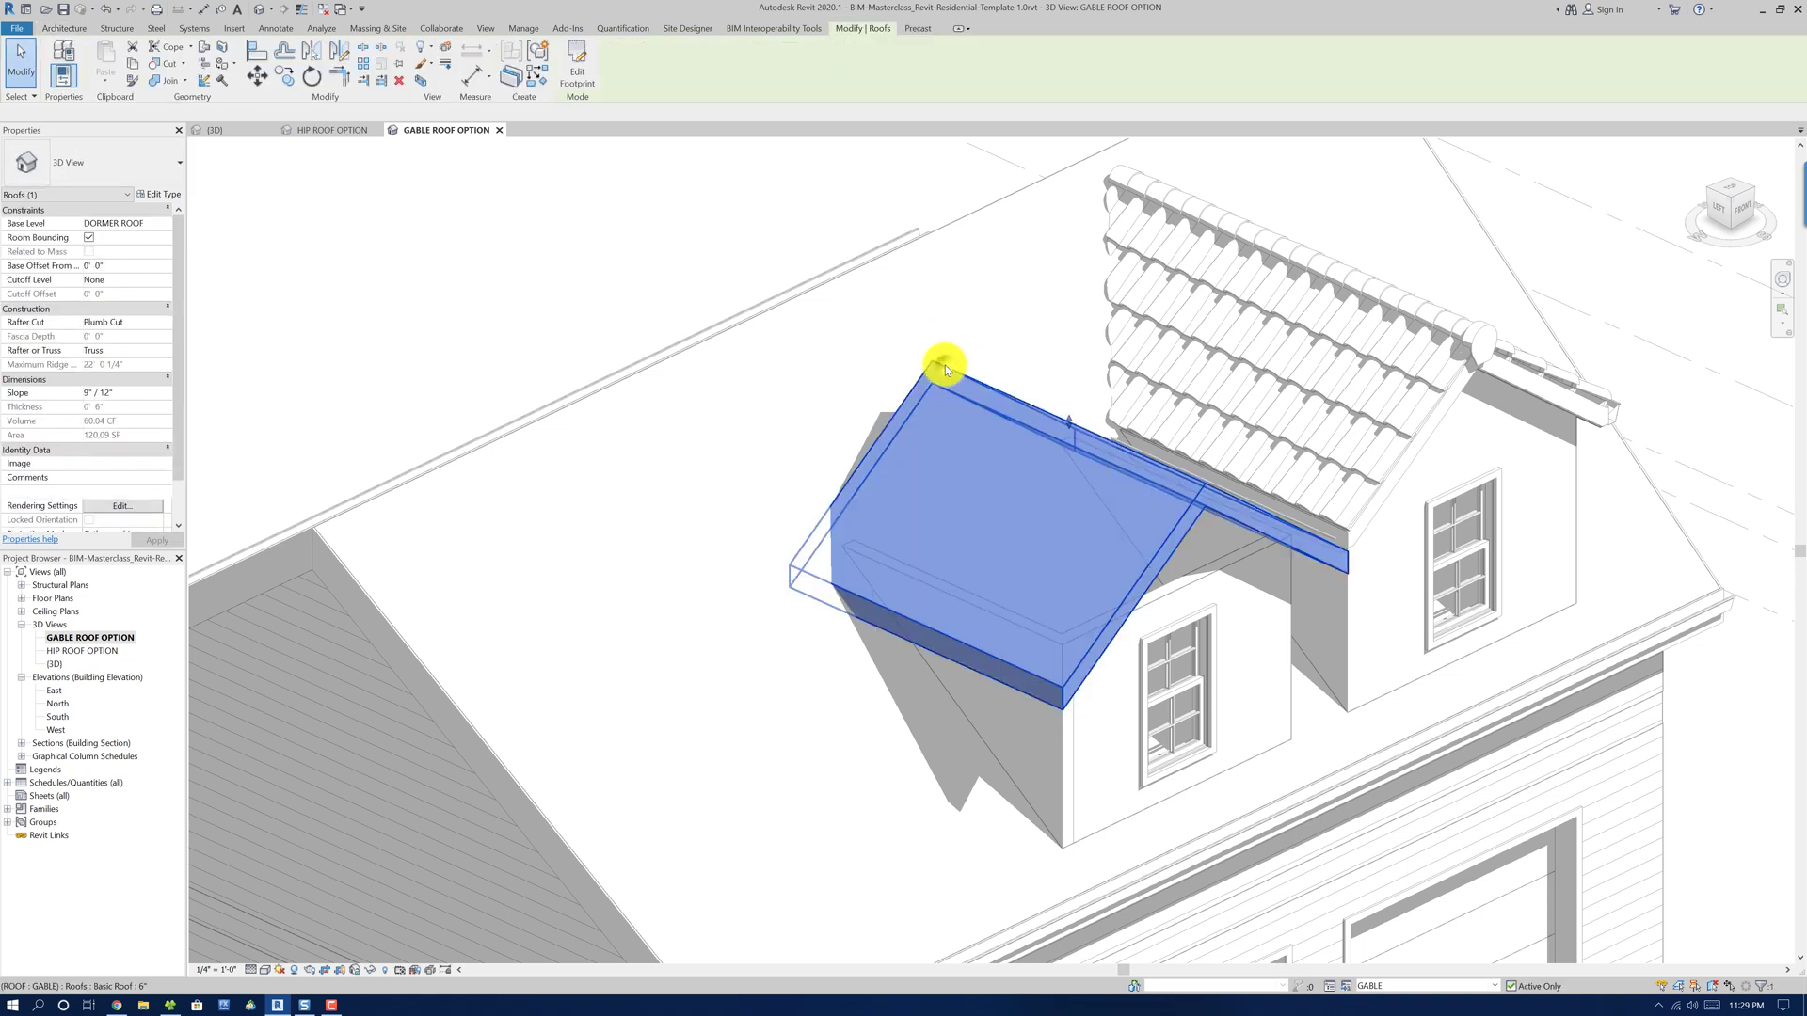
click(209, 49)
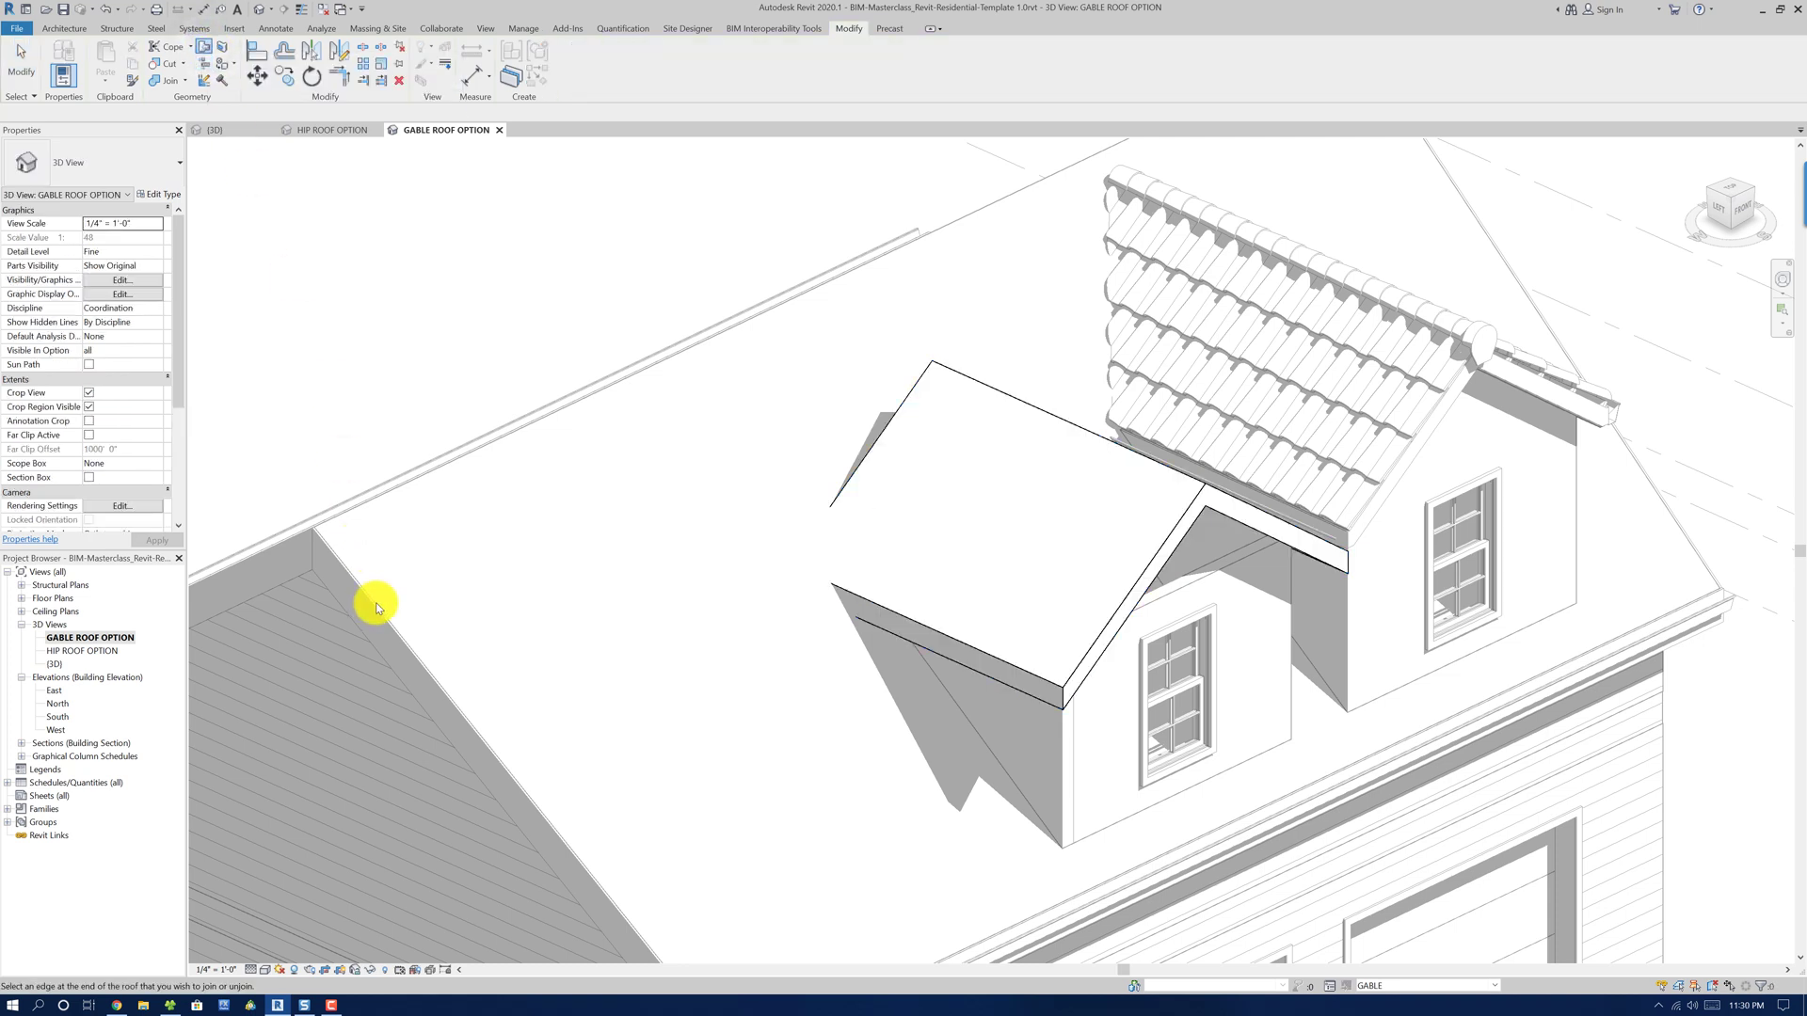
click(879, 450)
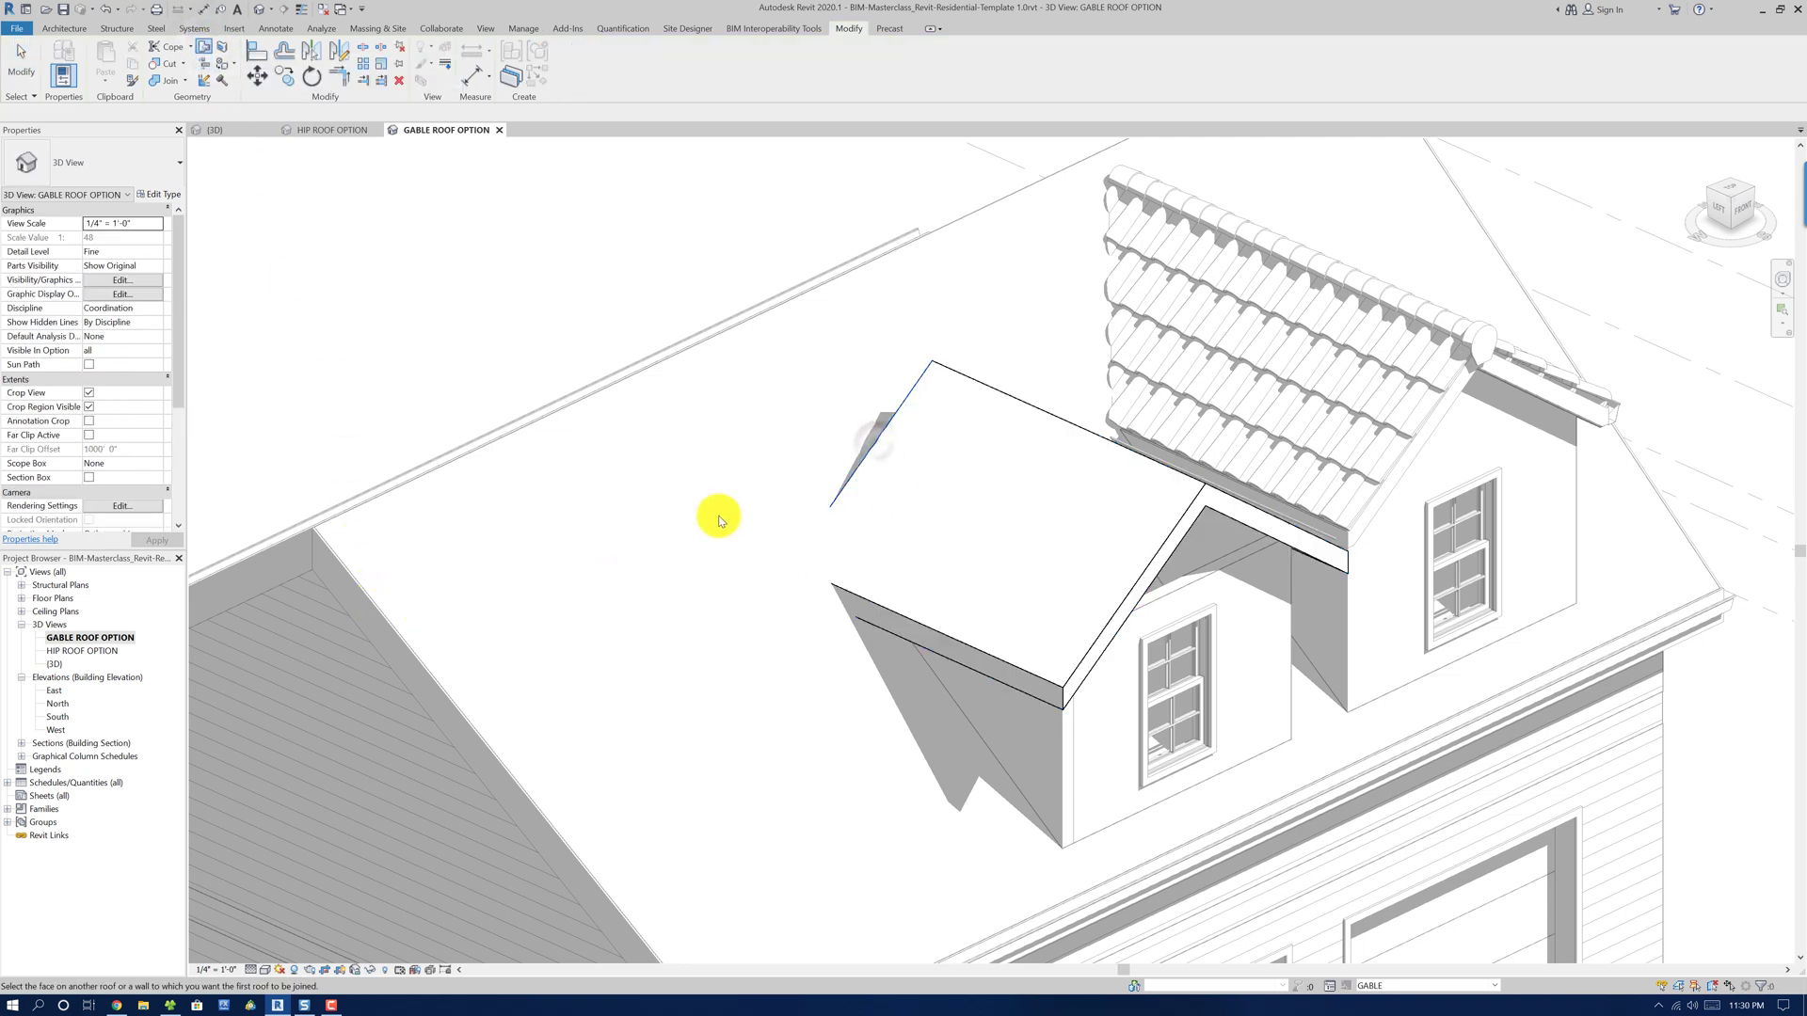
click(359, 510)
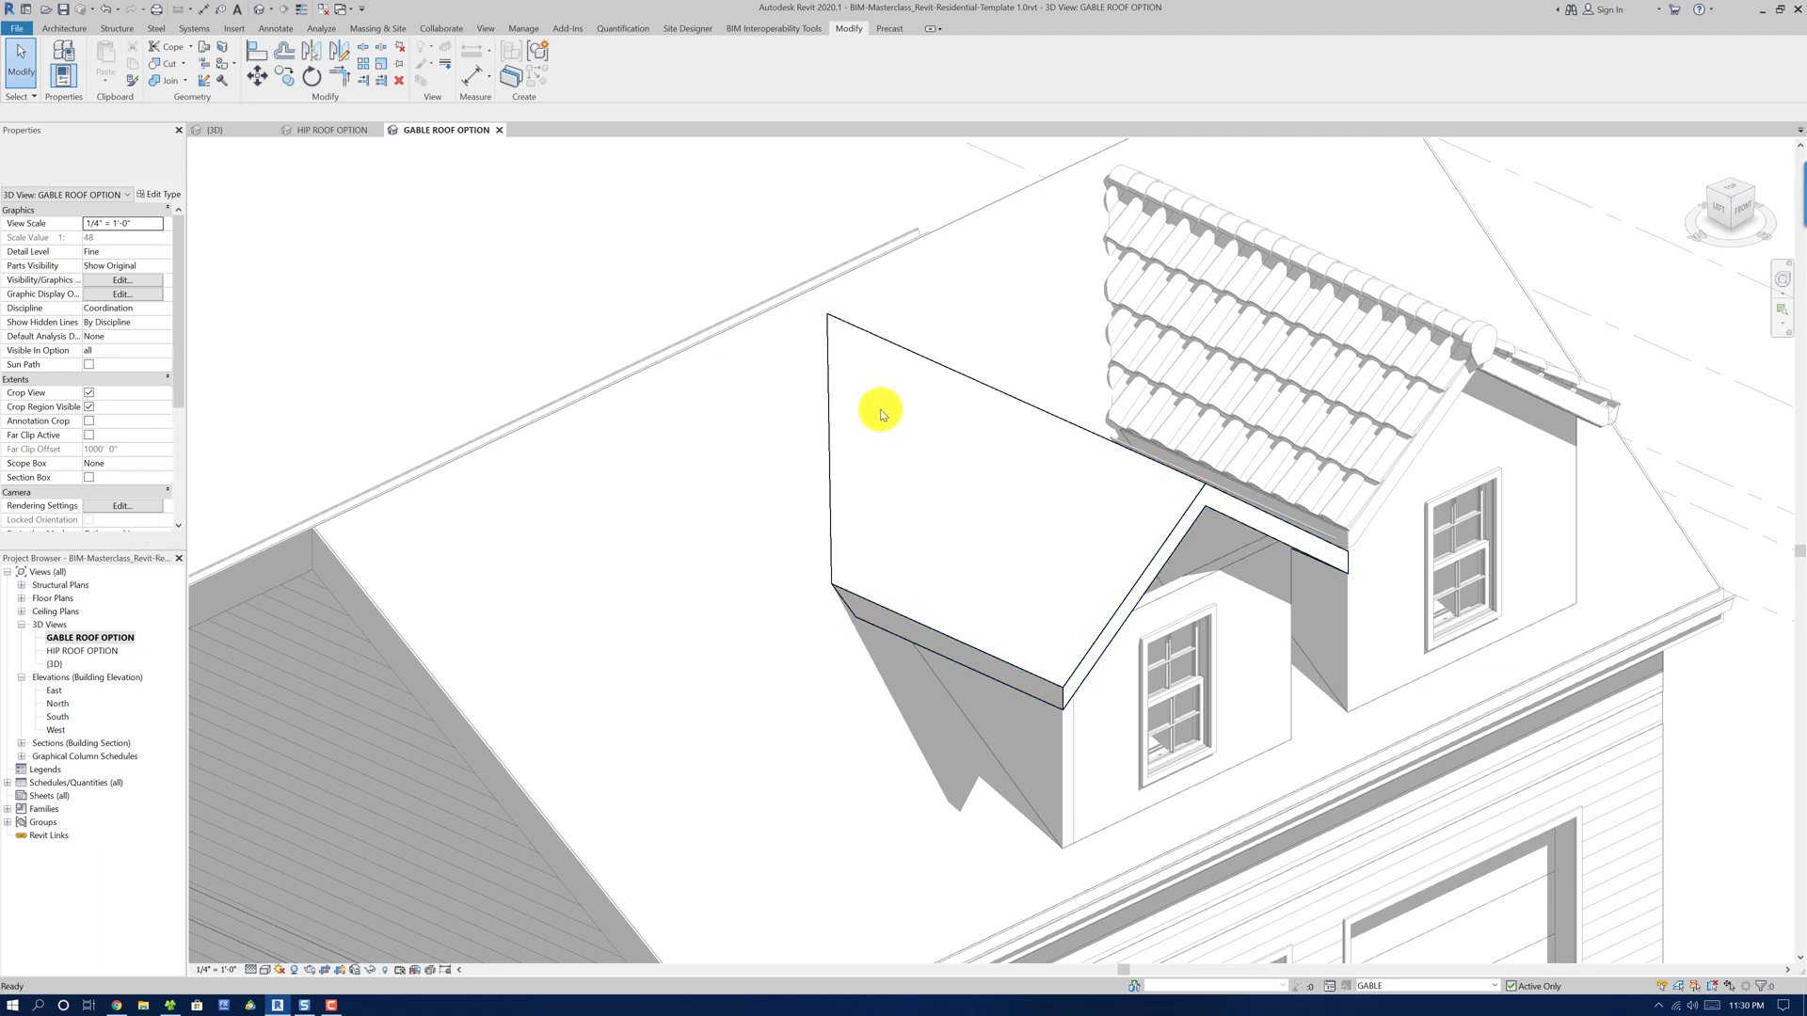
Switch to the Main Model and add the three connected dormer walls to both the HIP and GABLE options of the ROOF set
scroll(1148, 579, up, 1)
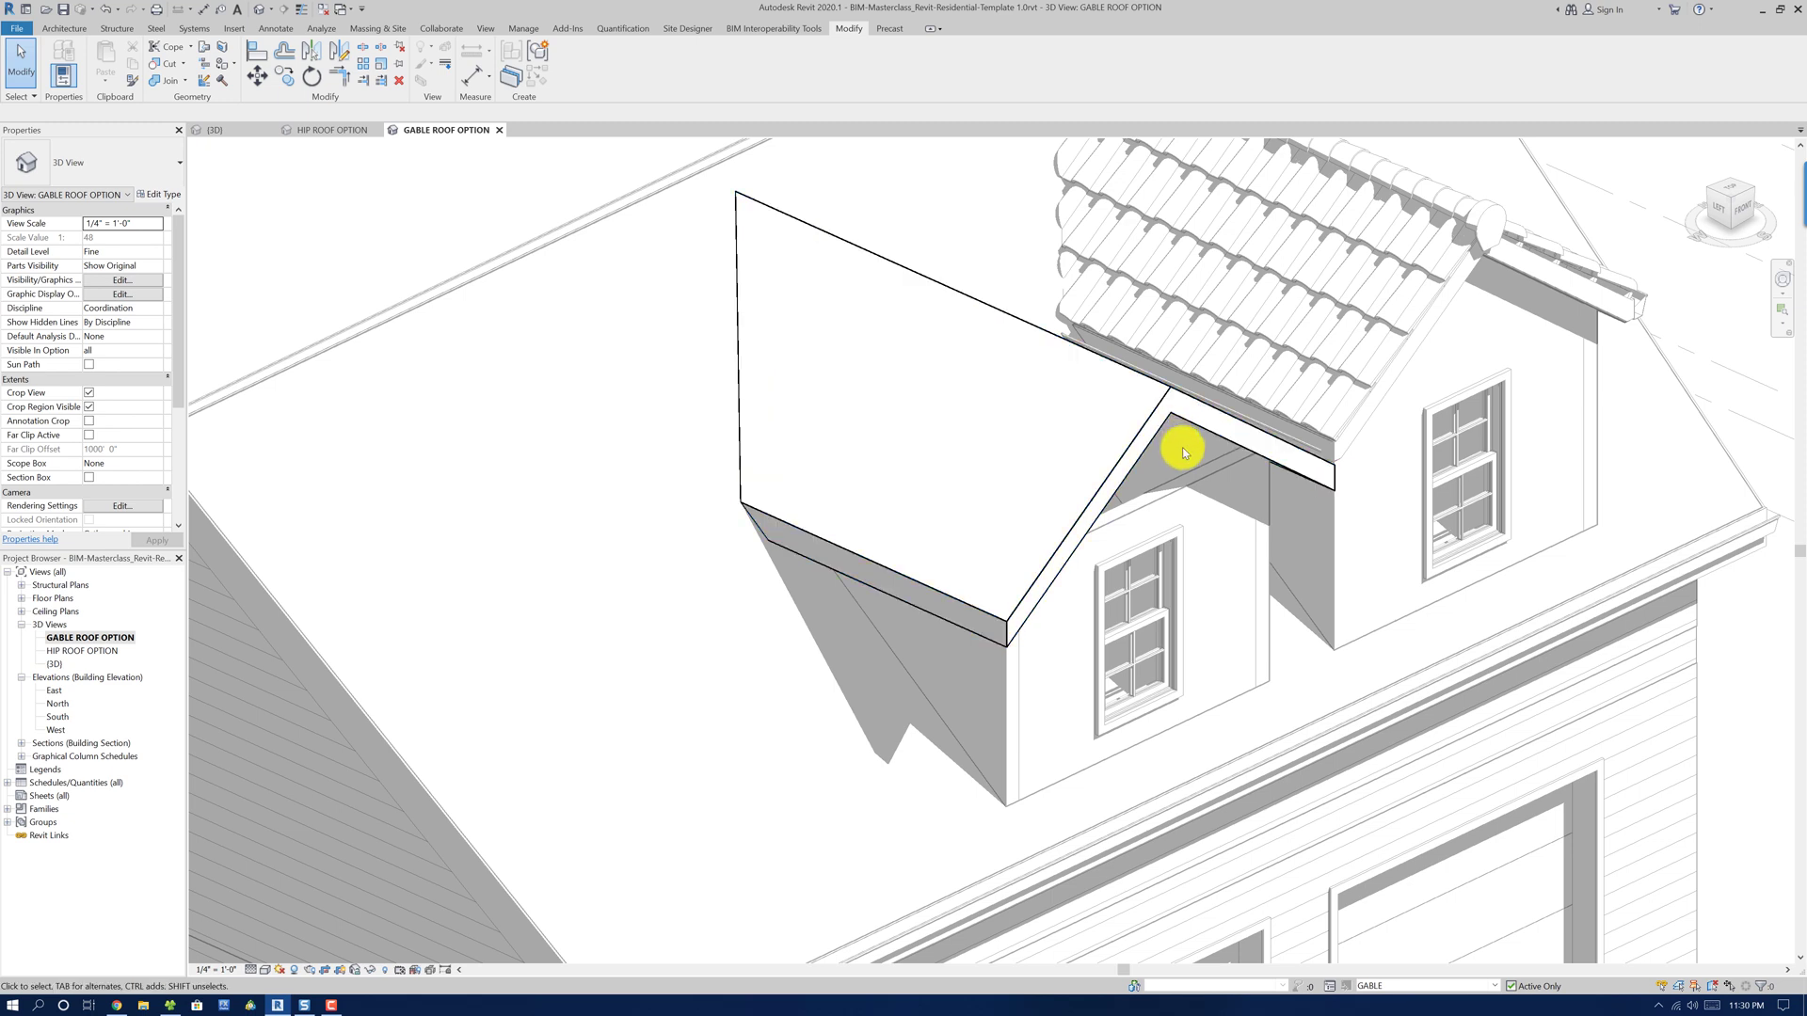
middle_drag(1164, 483, 1191, 521)
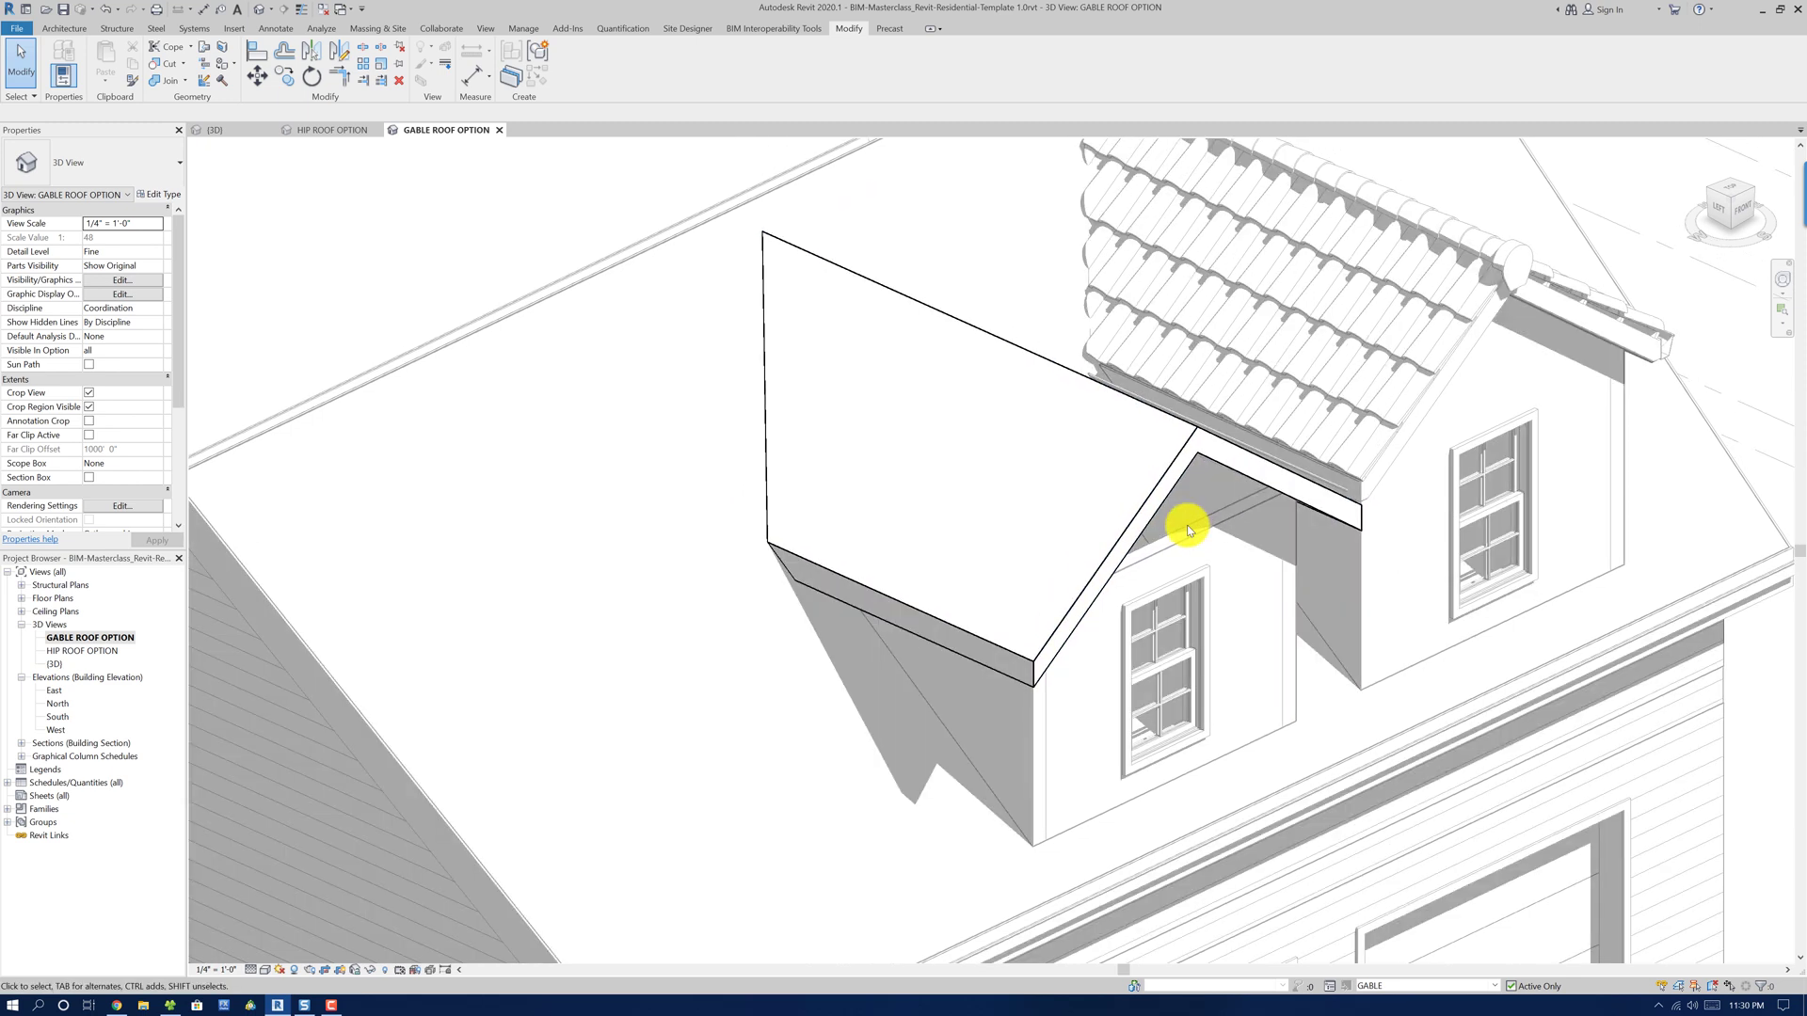
click(1493, 987)
click(1429, 939)
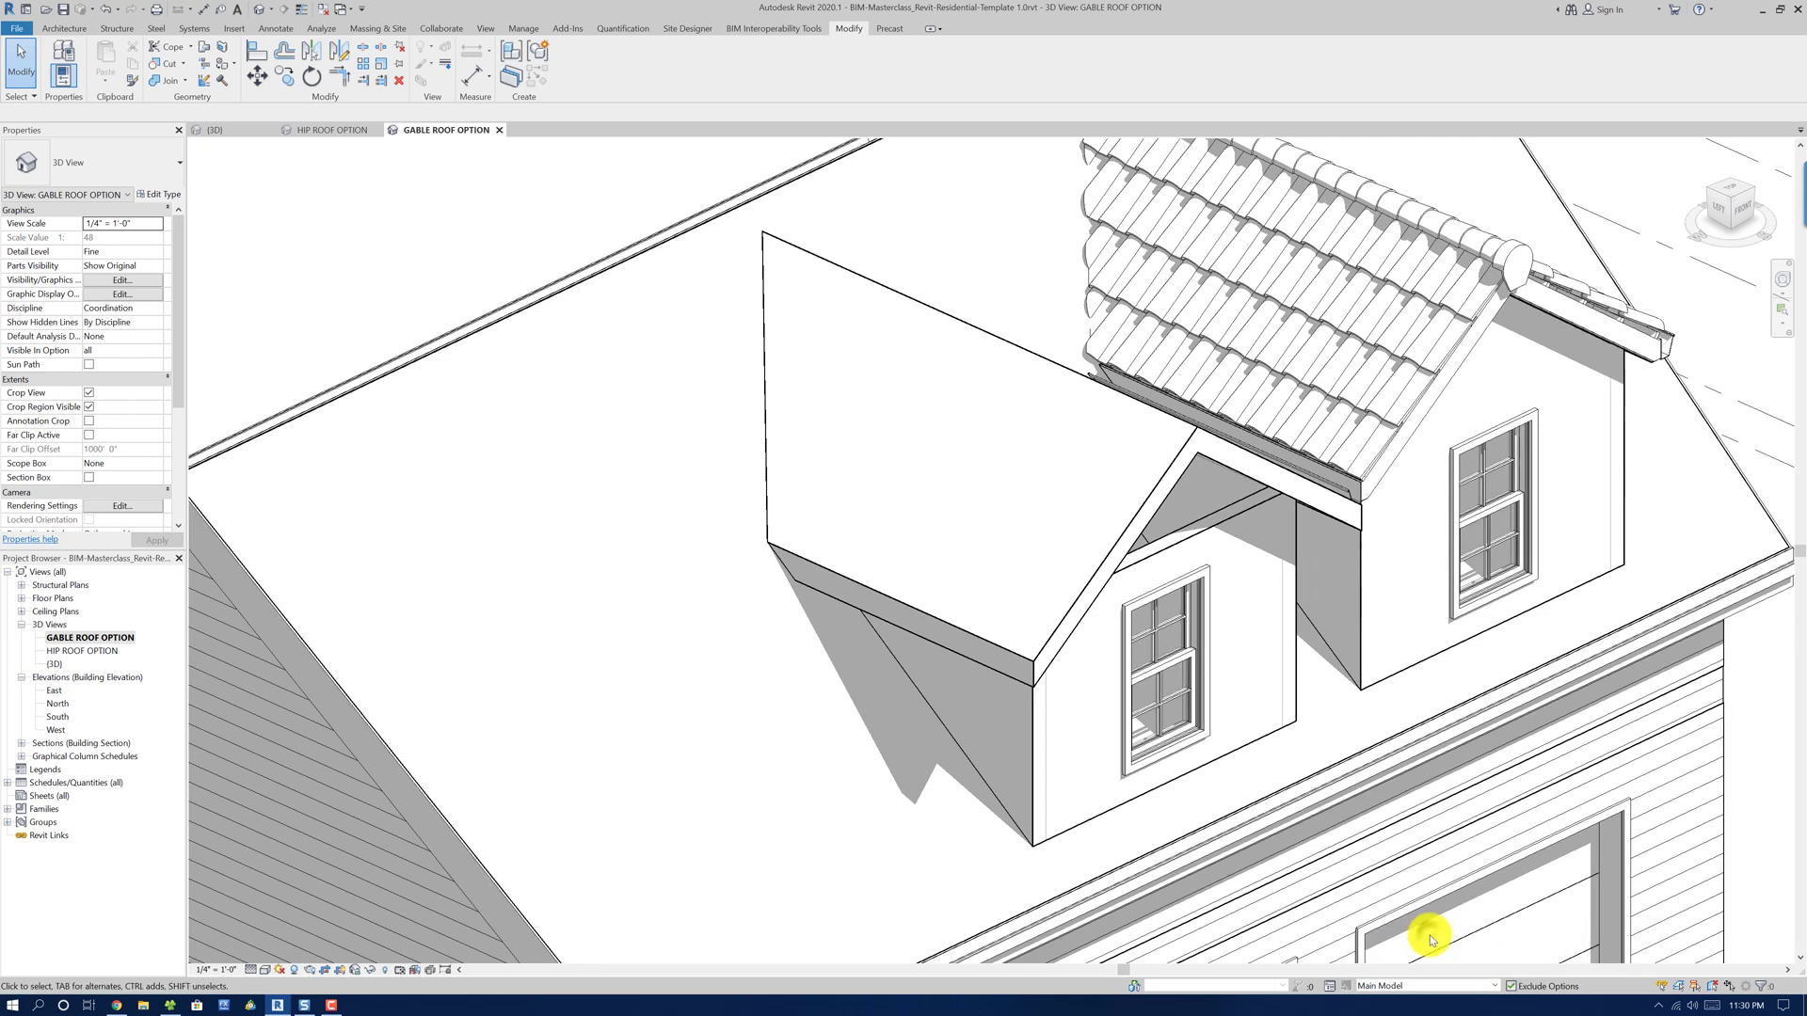
key(Tab)
click(1162, 556)
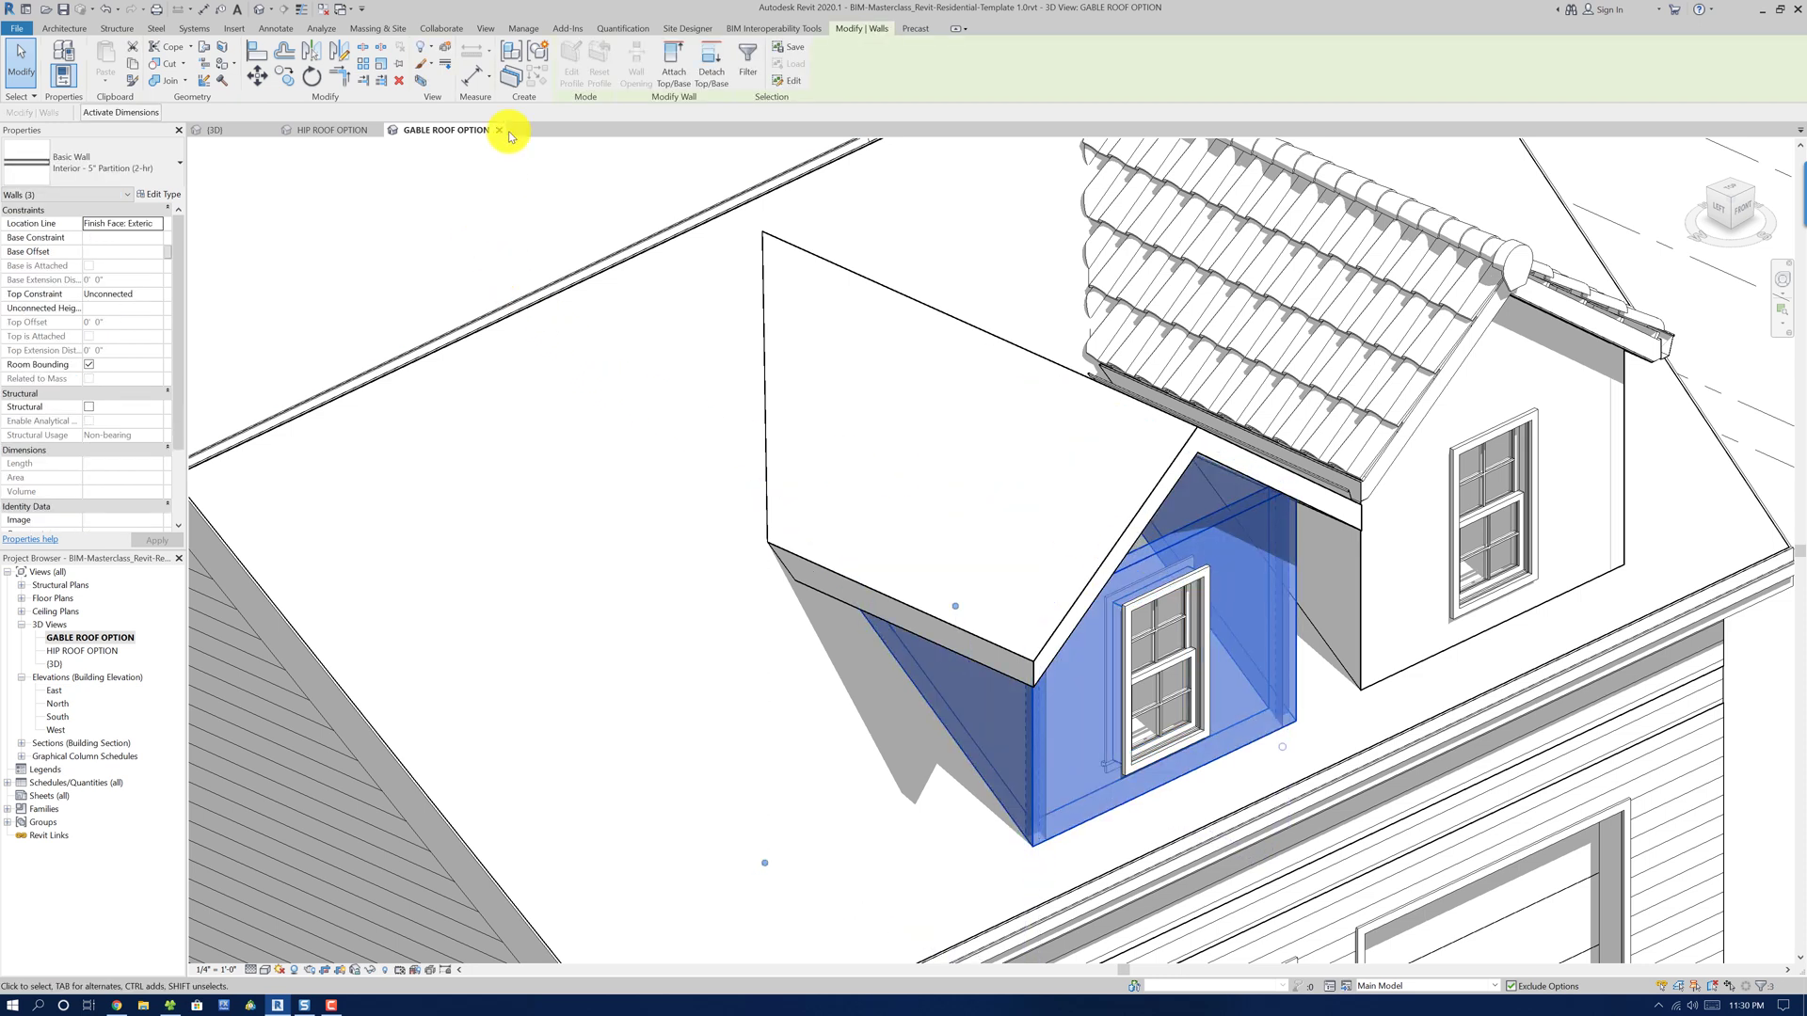
click(530, 28)
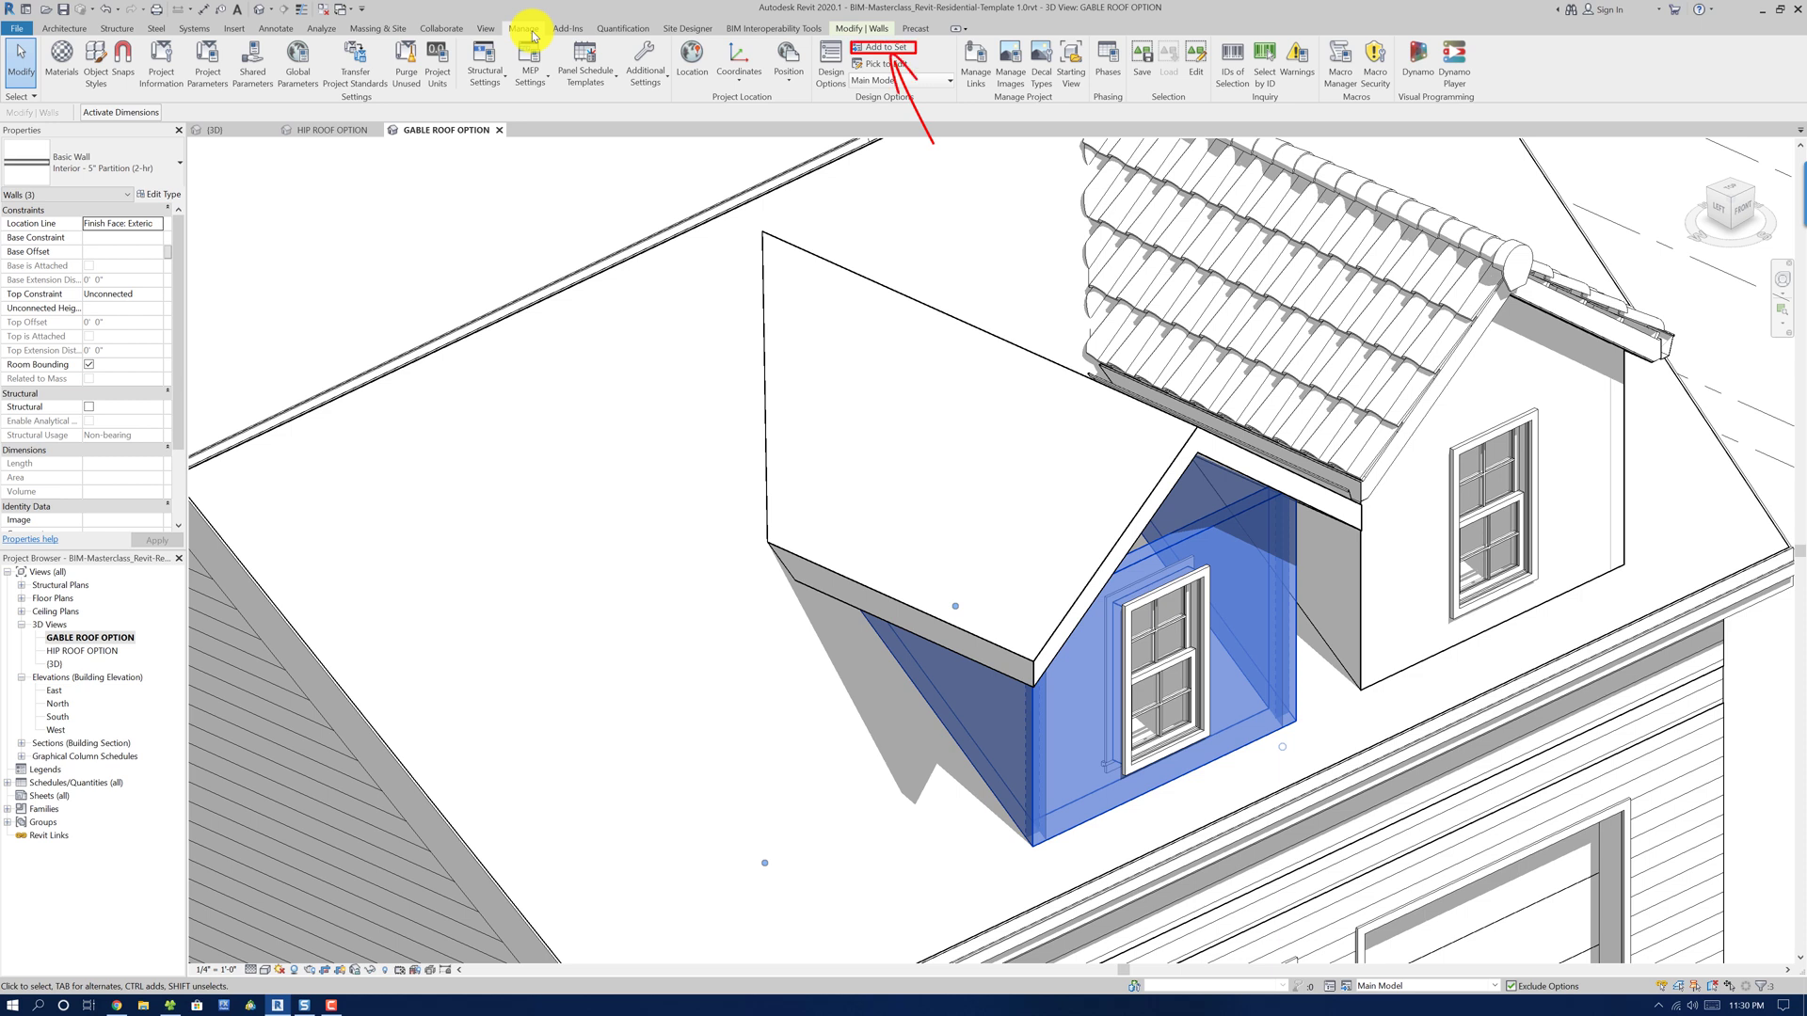
click(881, 46)
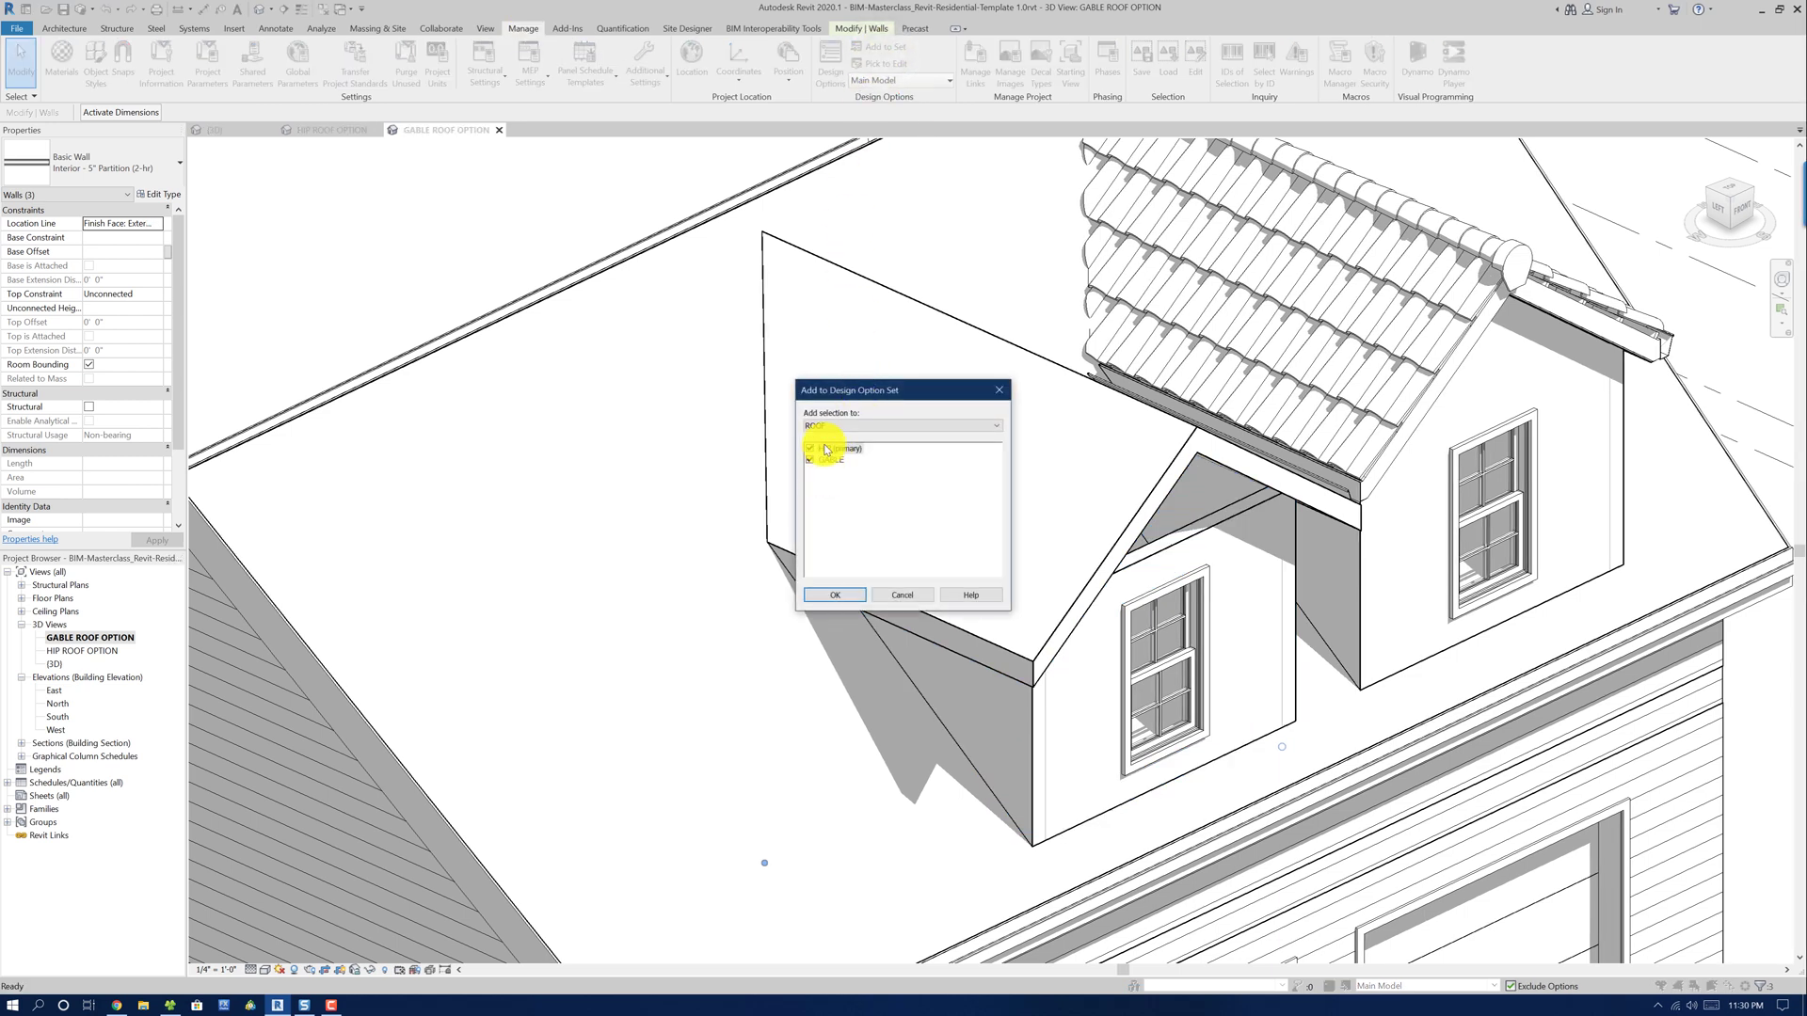
click(845, 597)
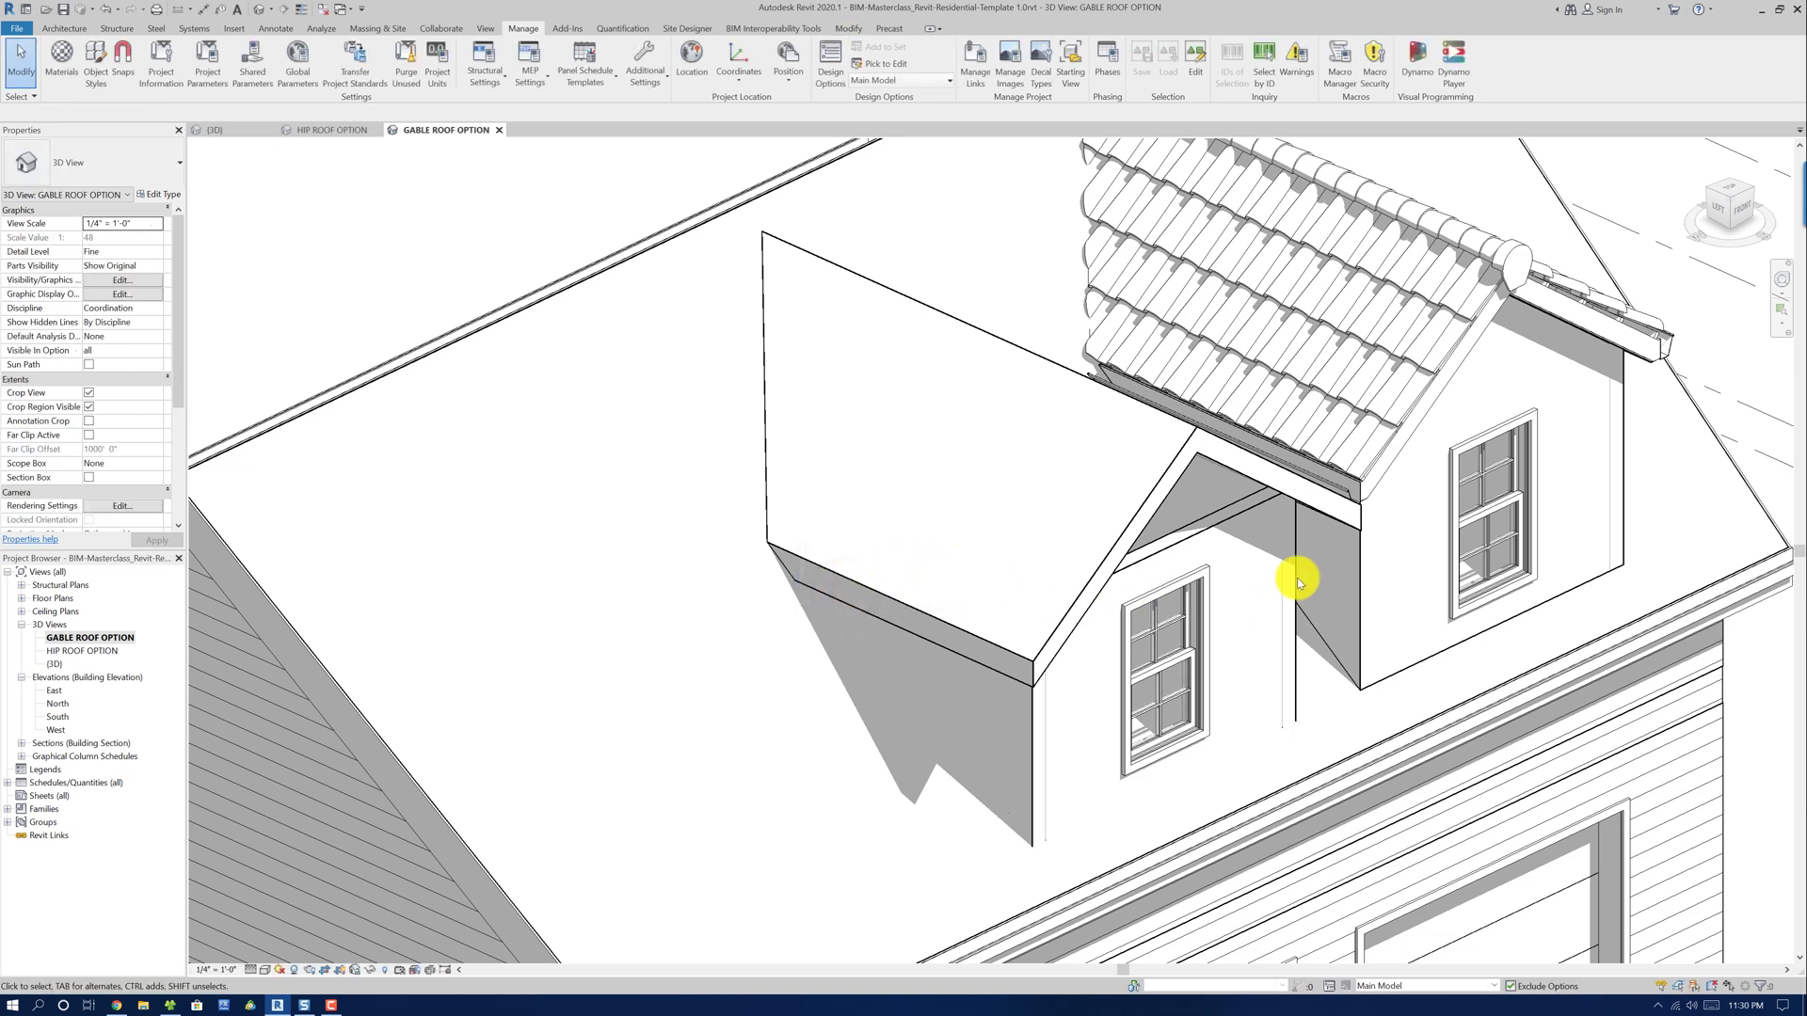
Make GABLE the active design option and attach the tops of the three dormer walls to the gable roof
click(1493, 987)
click(1426, 967)
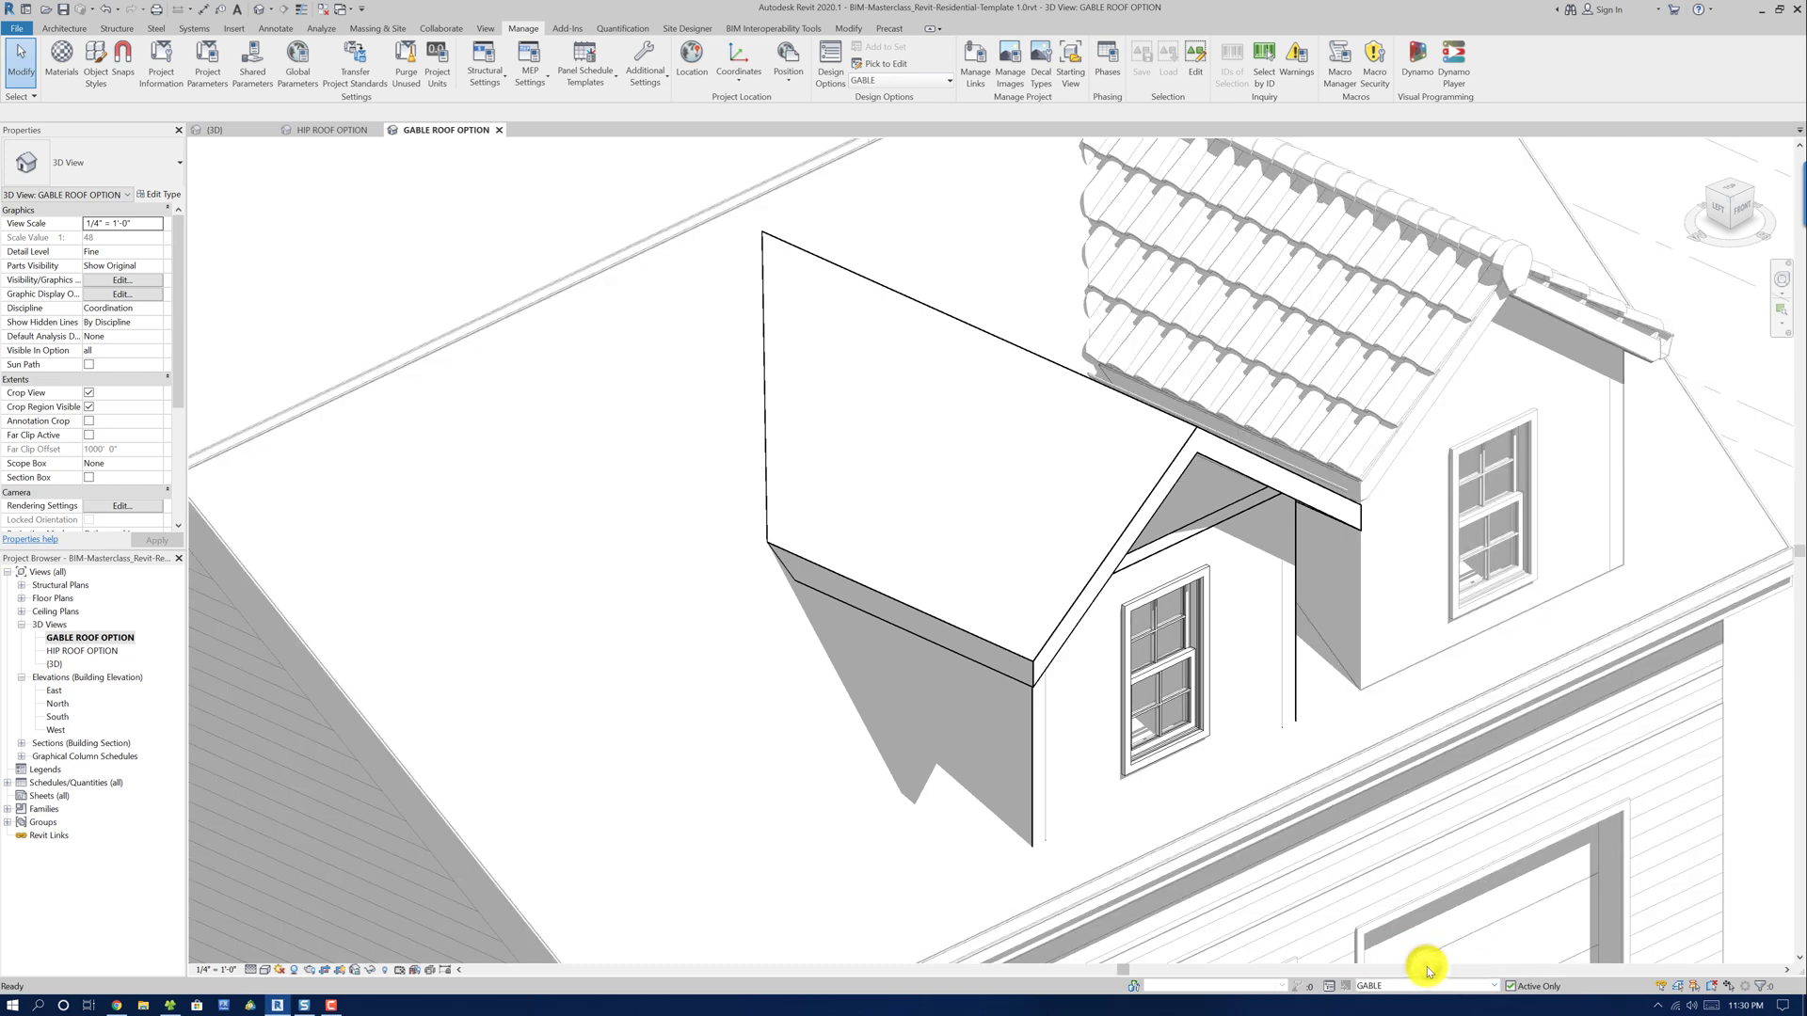
key(Tab)
click(1207, 537)
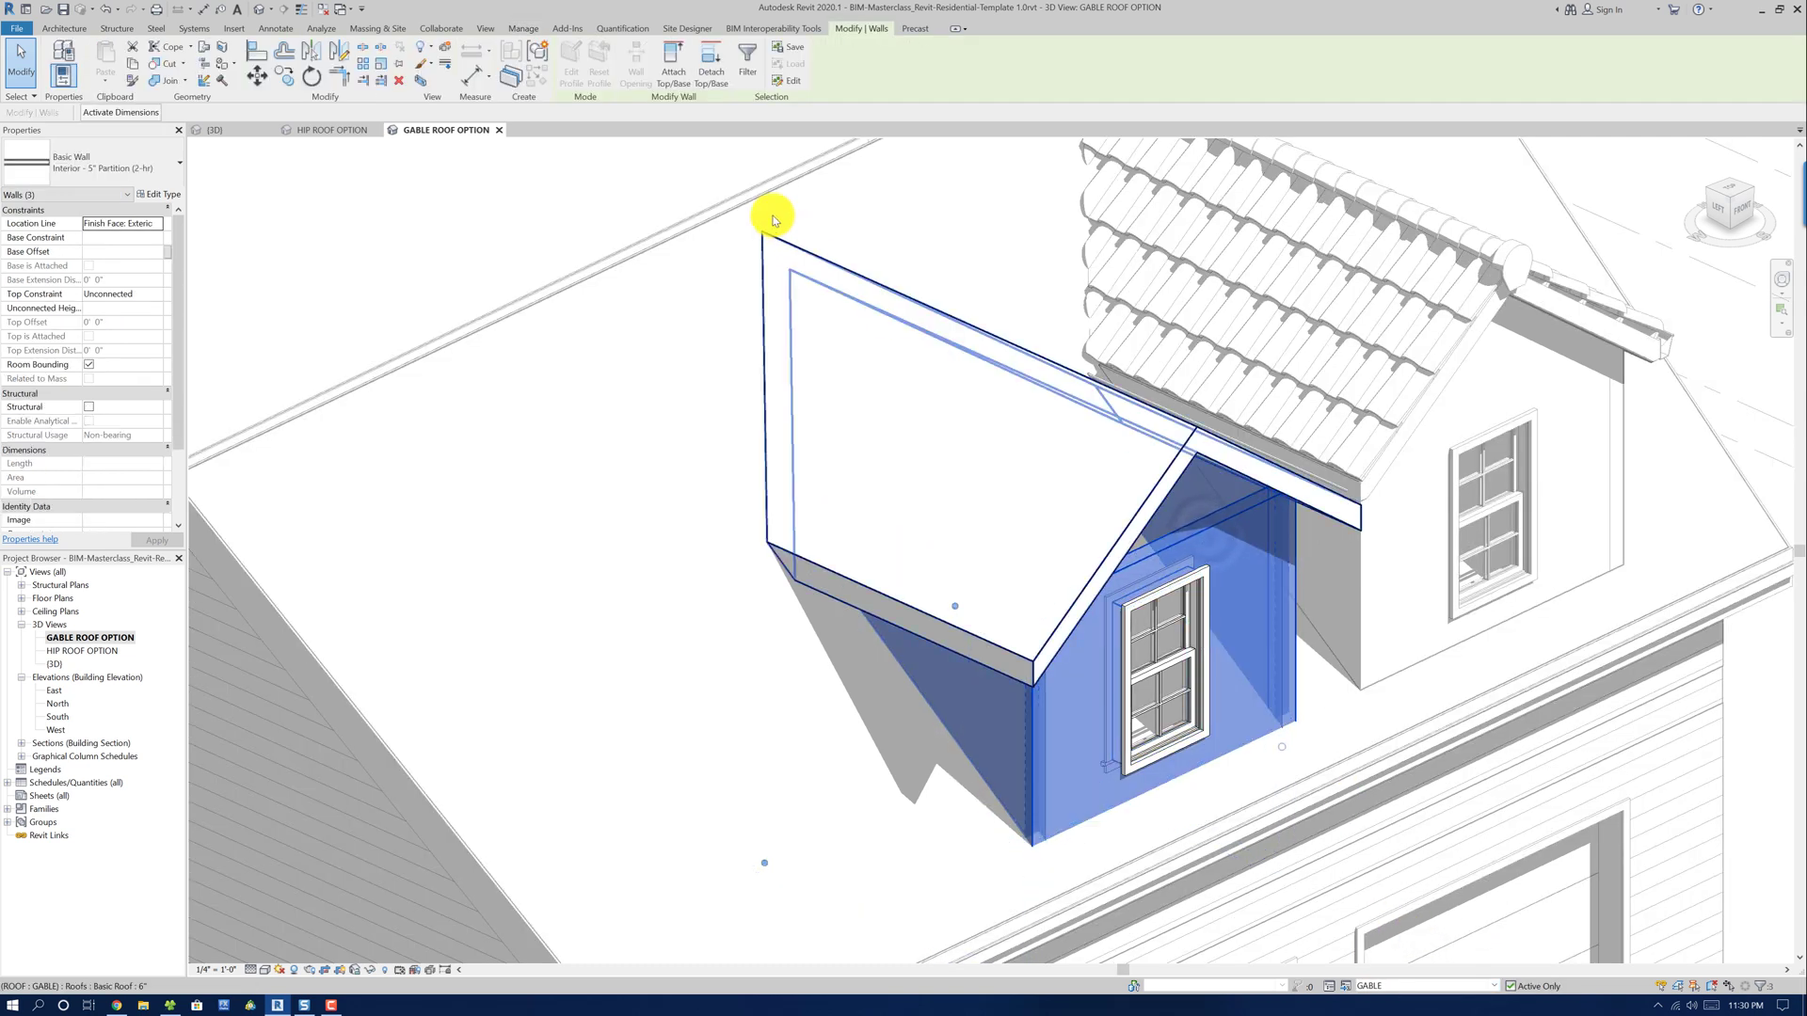
click(671, 75)
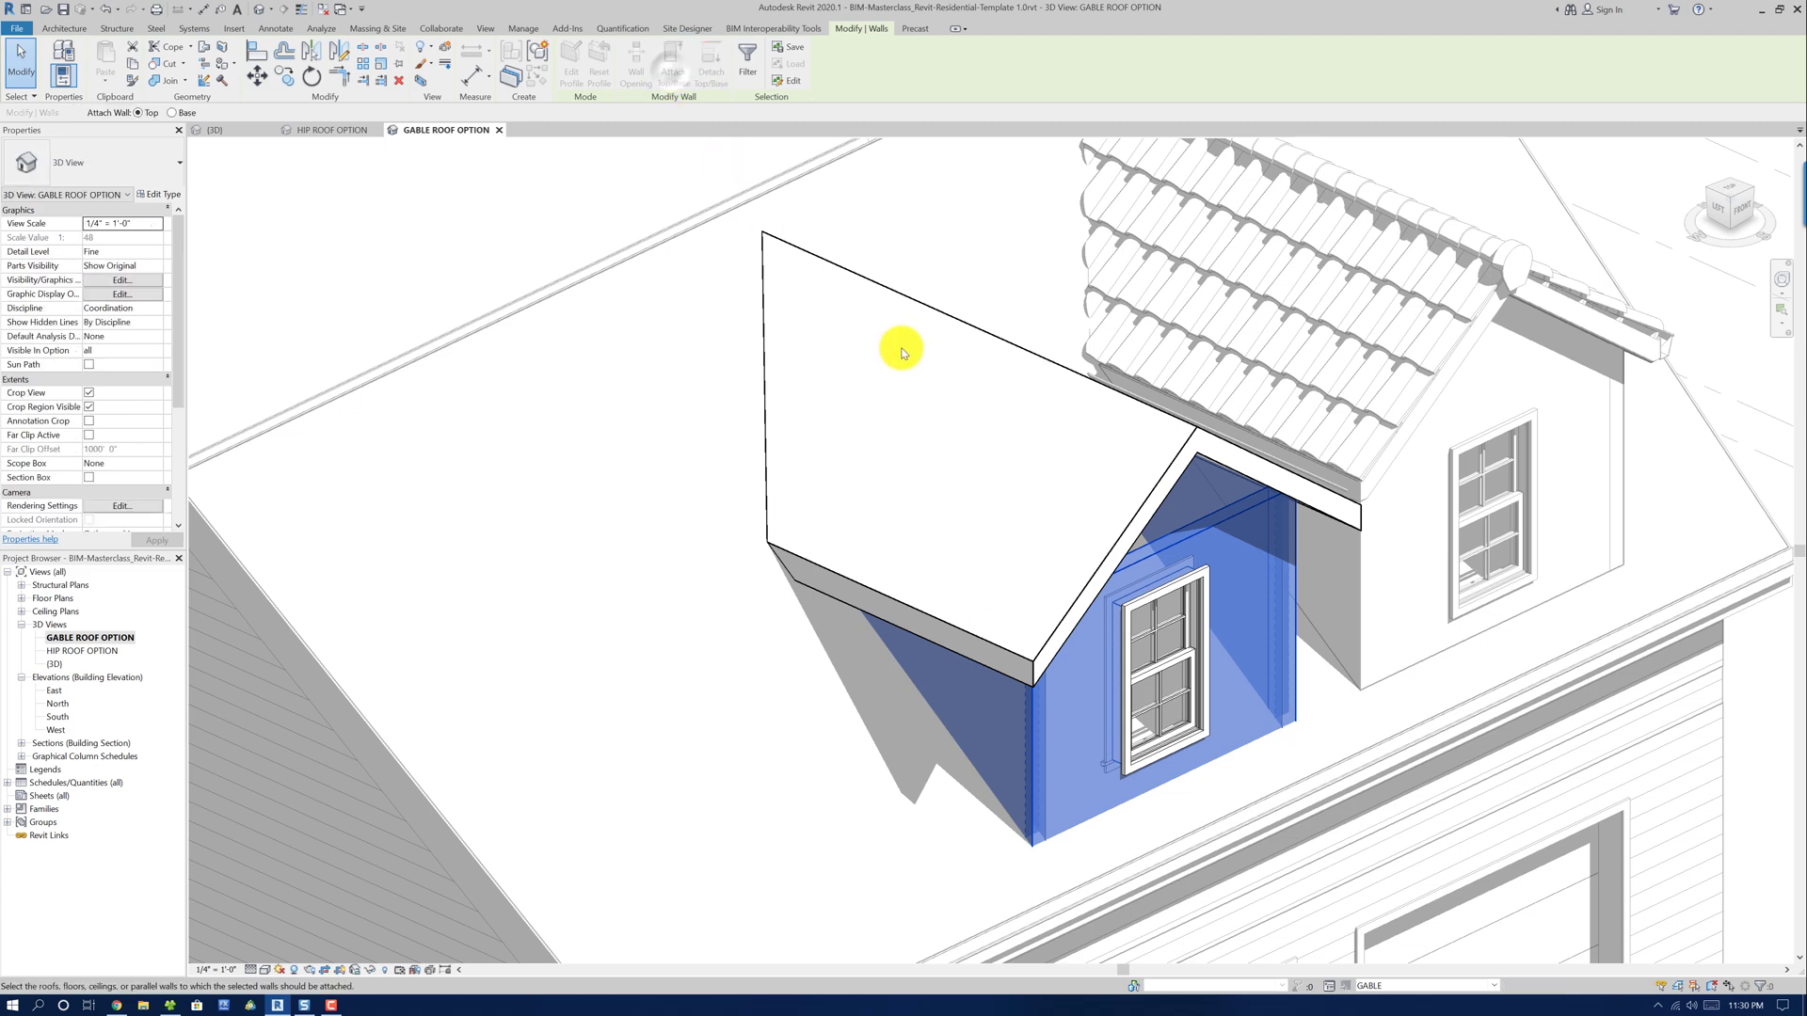
click(980, 331)
mouse_move(1145, 343)
shift+middle_down()
mouse_move(1298, 496)
mouse_move(1043, 538)
mouse_move(943, 517)
mouse_move(1125, 528)
mouse_move(1145, 547)
mouse_move(1205, 511)
mouse_move(1254, 536)
shift+middle_up()
key(Escape)
mouse_move(1174, 432)
shift+middle_down()
mouse_move(1218, 512)
mouse_move(1341, 563)
mouse_move(1246, 554)
mouse_move(1254, 596)
shift+middle_up()
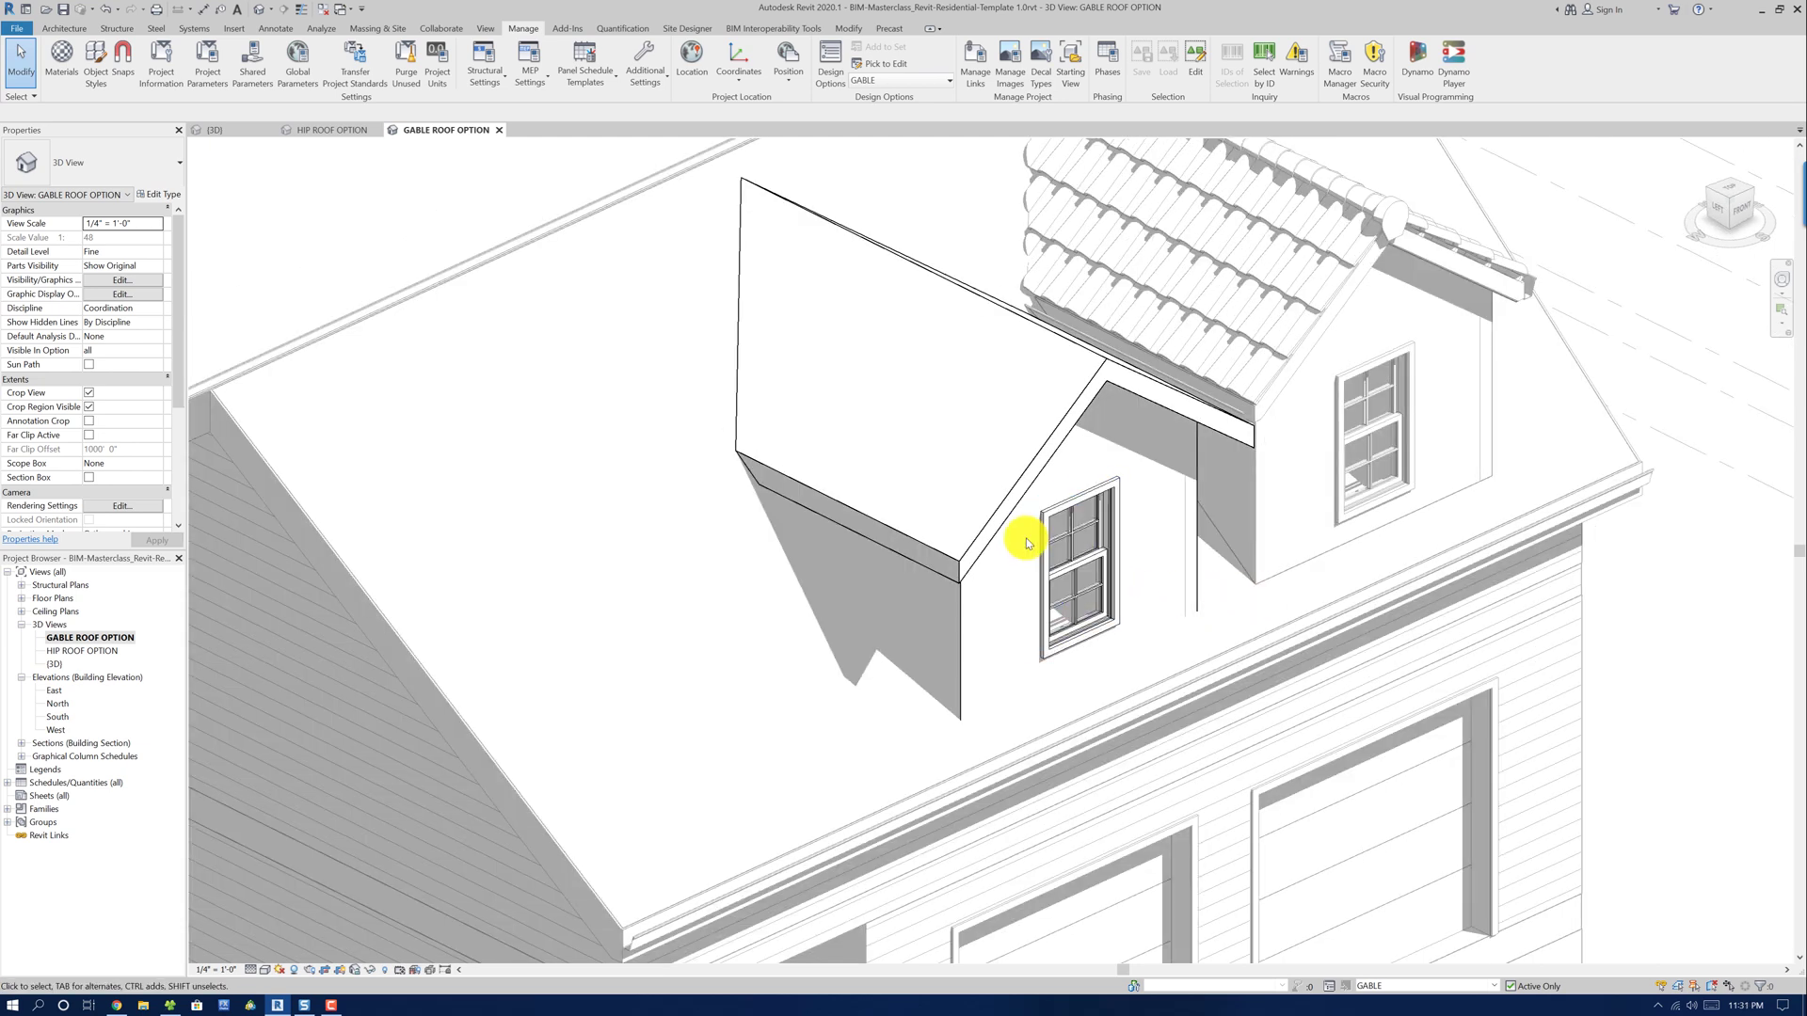
mouse_move(1032, 528)
shift+middle_down()
mouse_move(1089, 552)
mouse_move(1058, 508)
shift+middle_up()
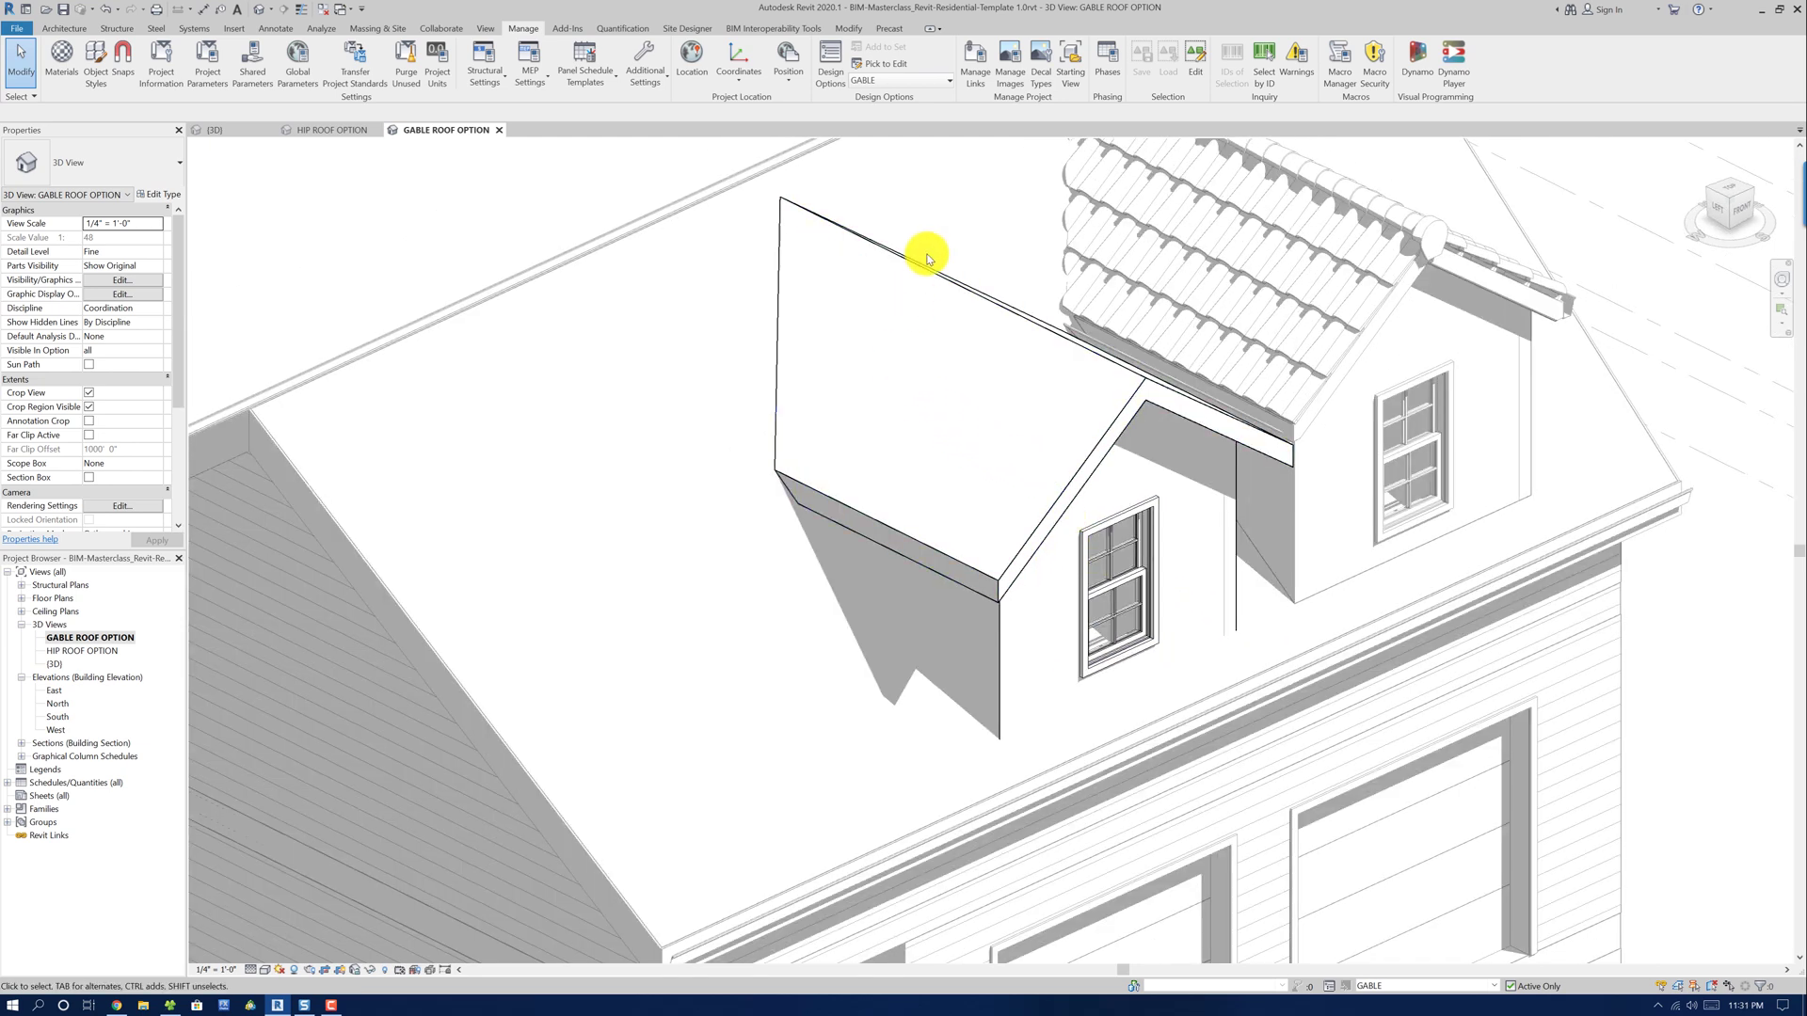
Join the geometry of the three dormer walls to the main roof one by one with Join Geometry
click(846, 28)
click(165, 83)
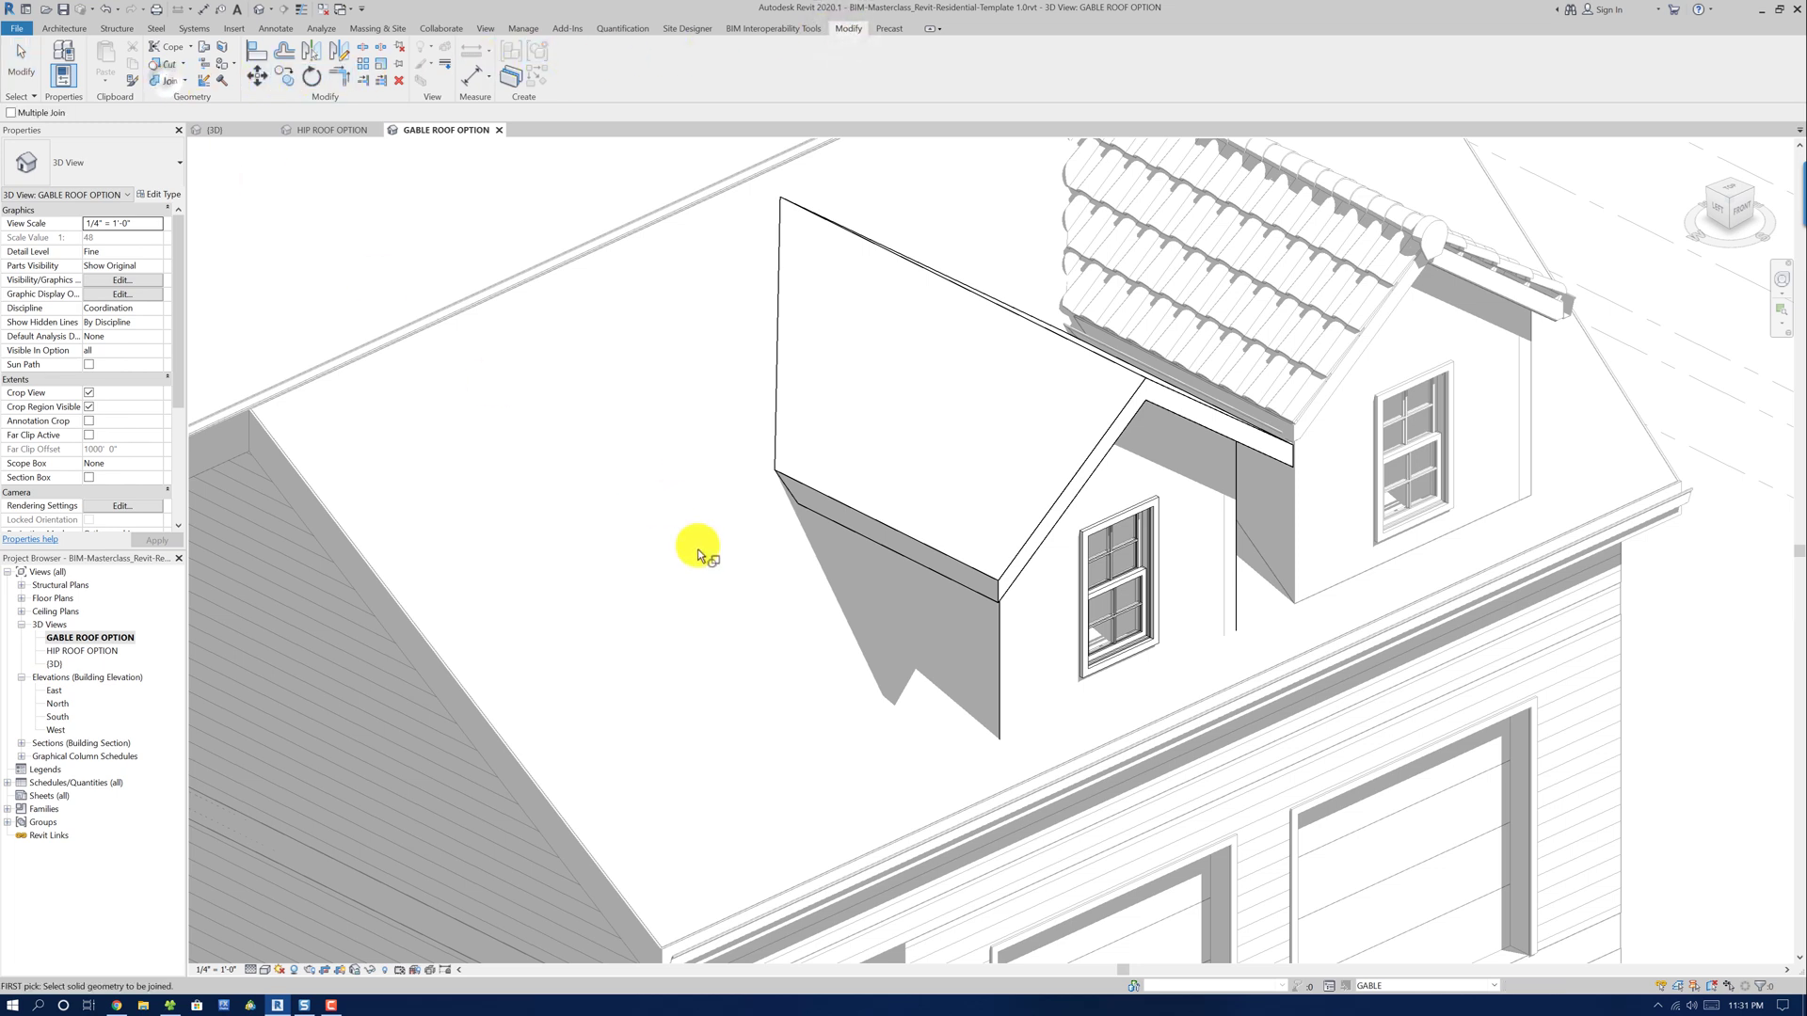
click(1021, 788)
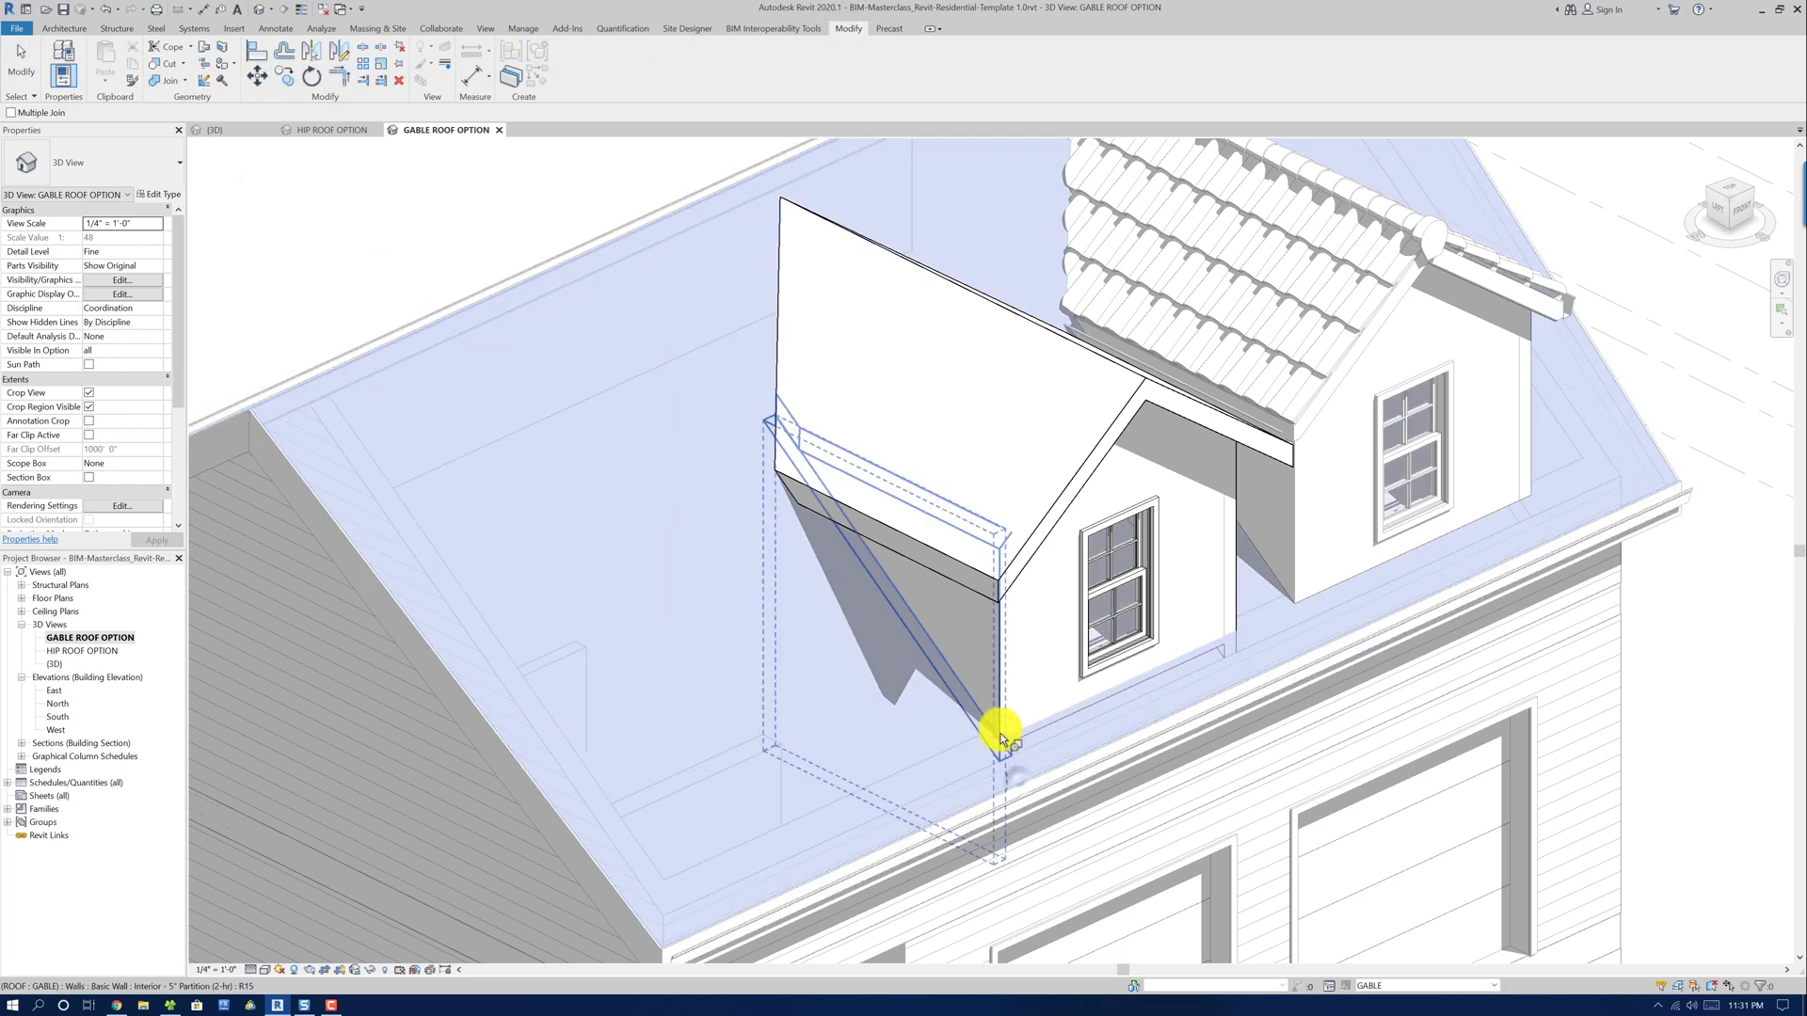
click(1000, 736)
click(1050, 753)
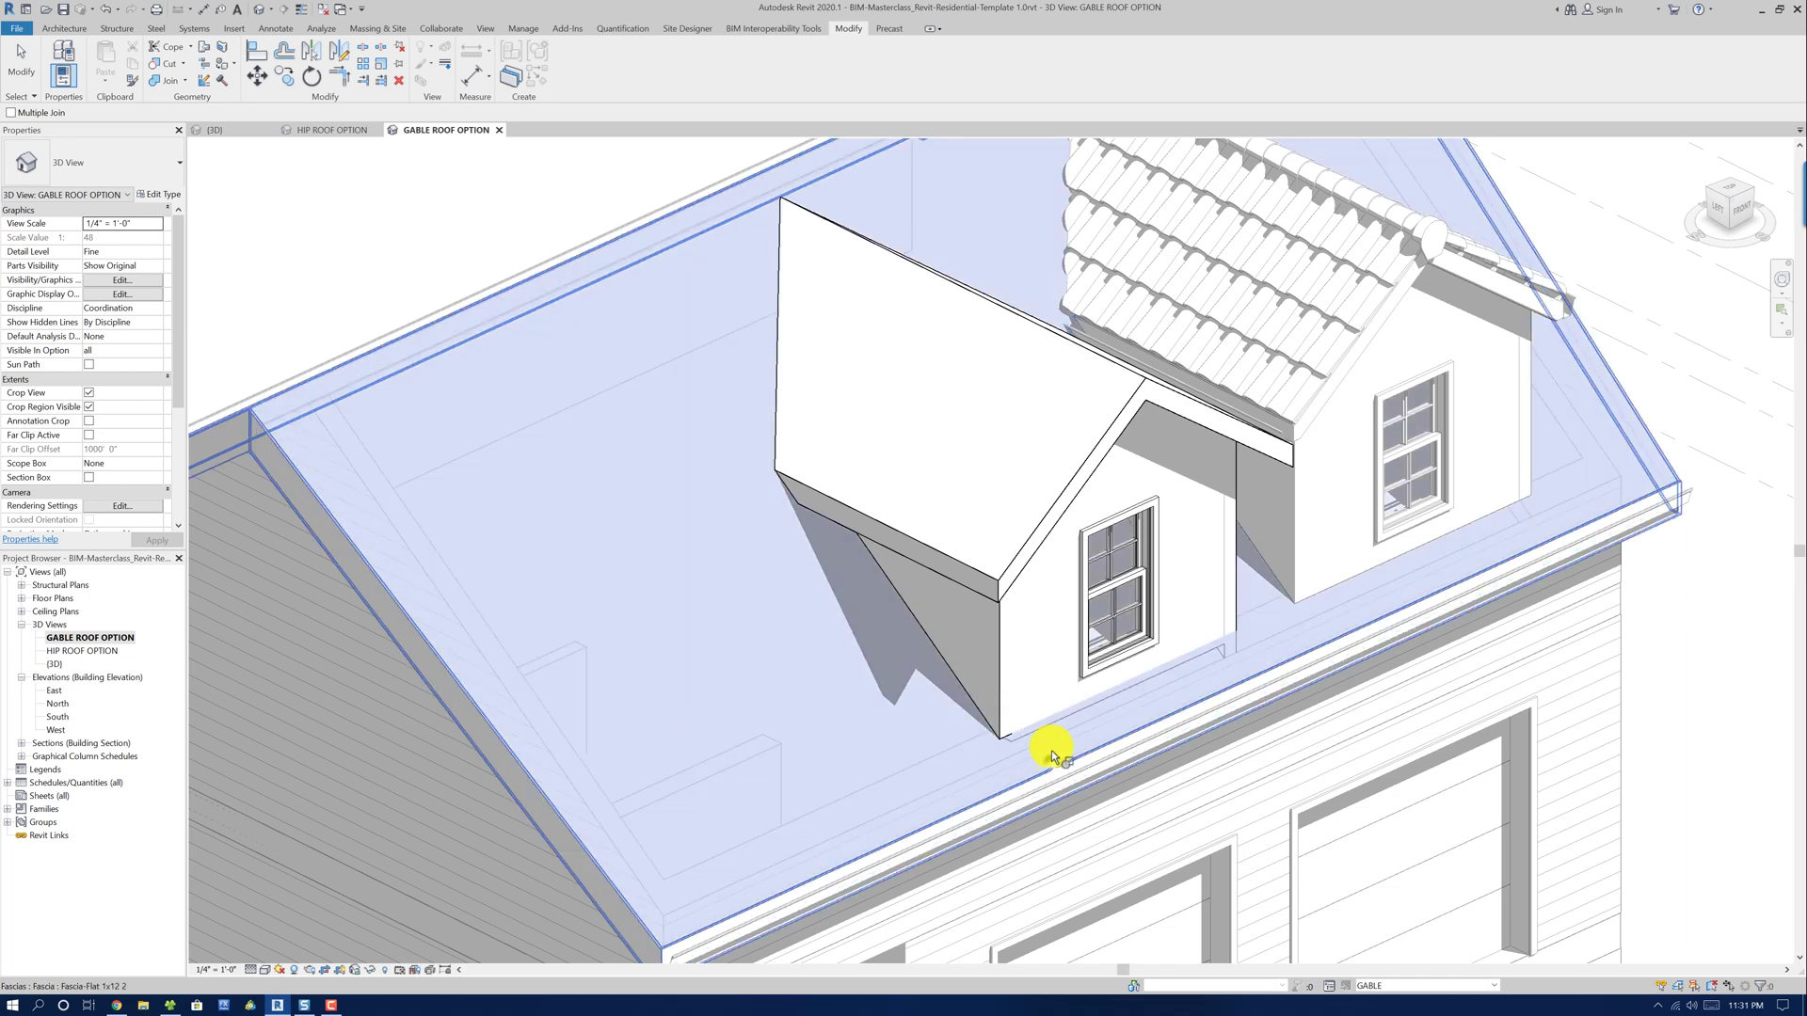
click(1117, 516)
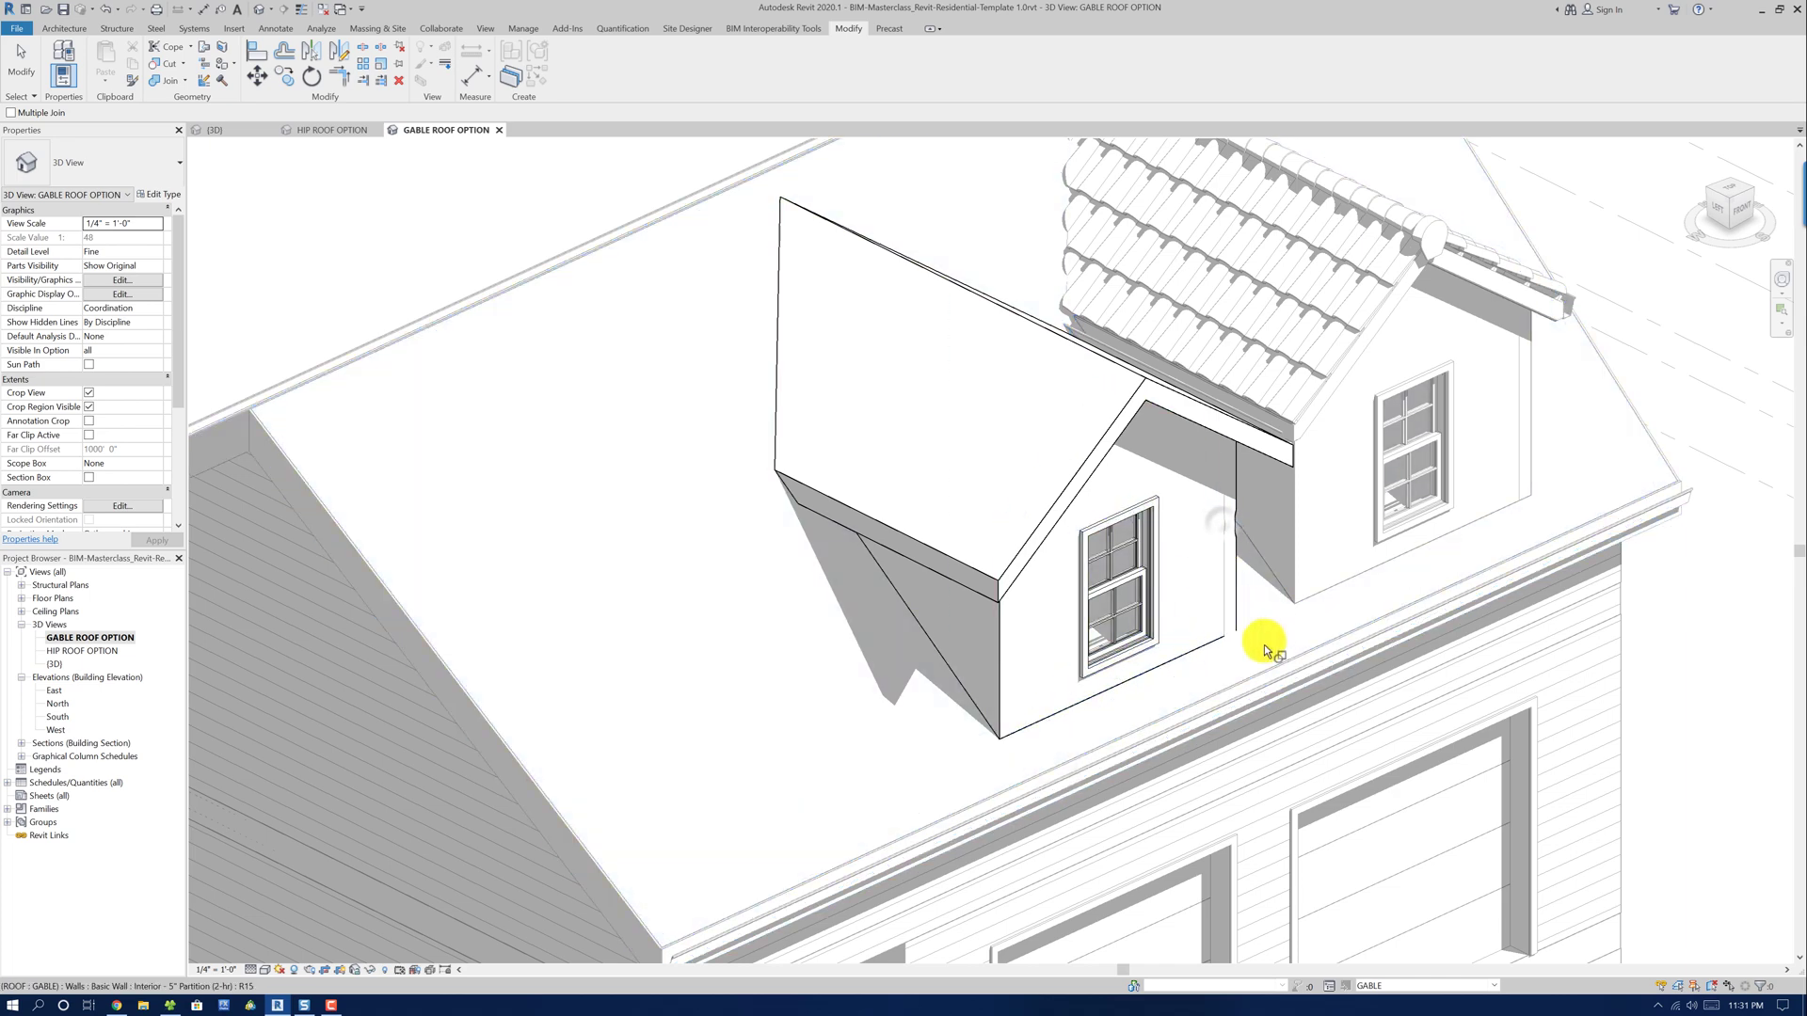
click(1239, 637)
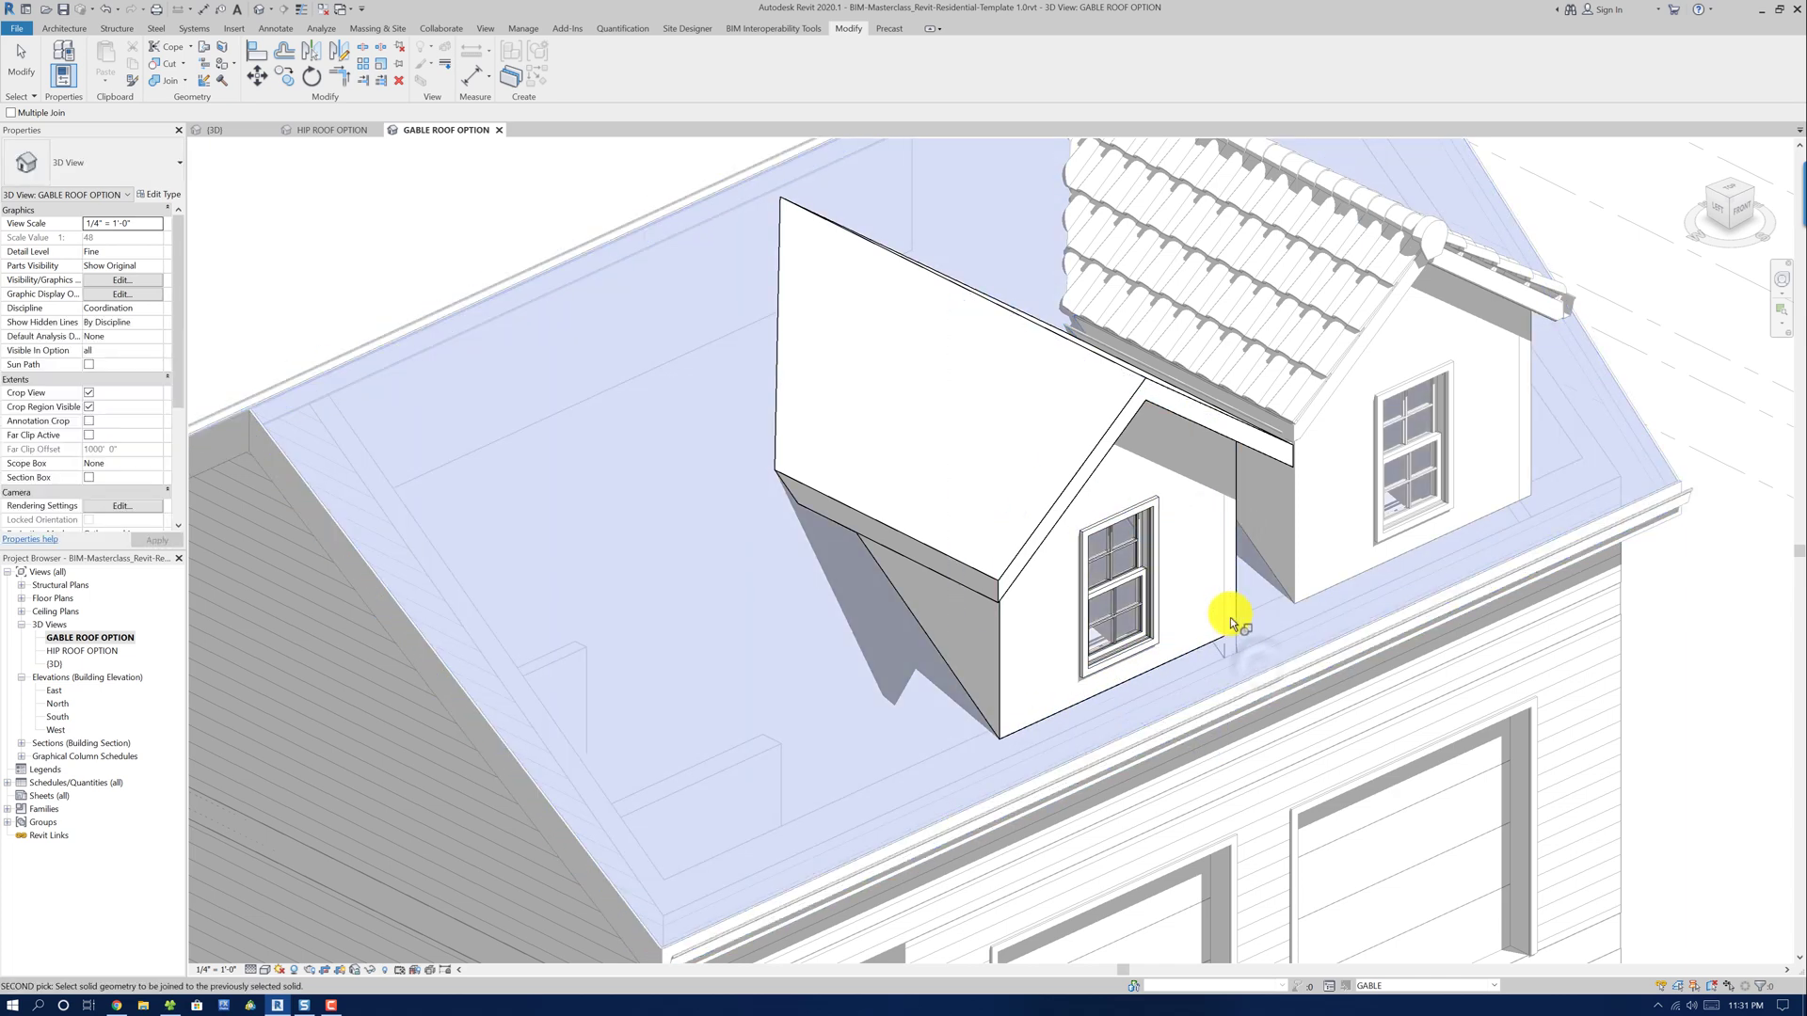
click(1234, 615)
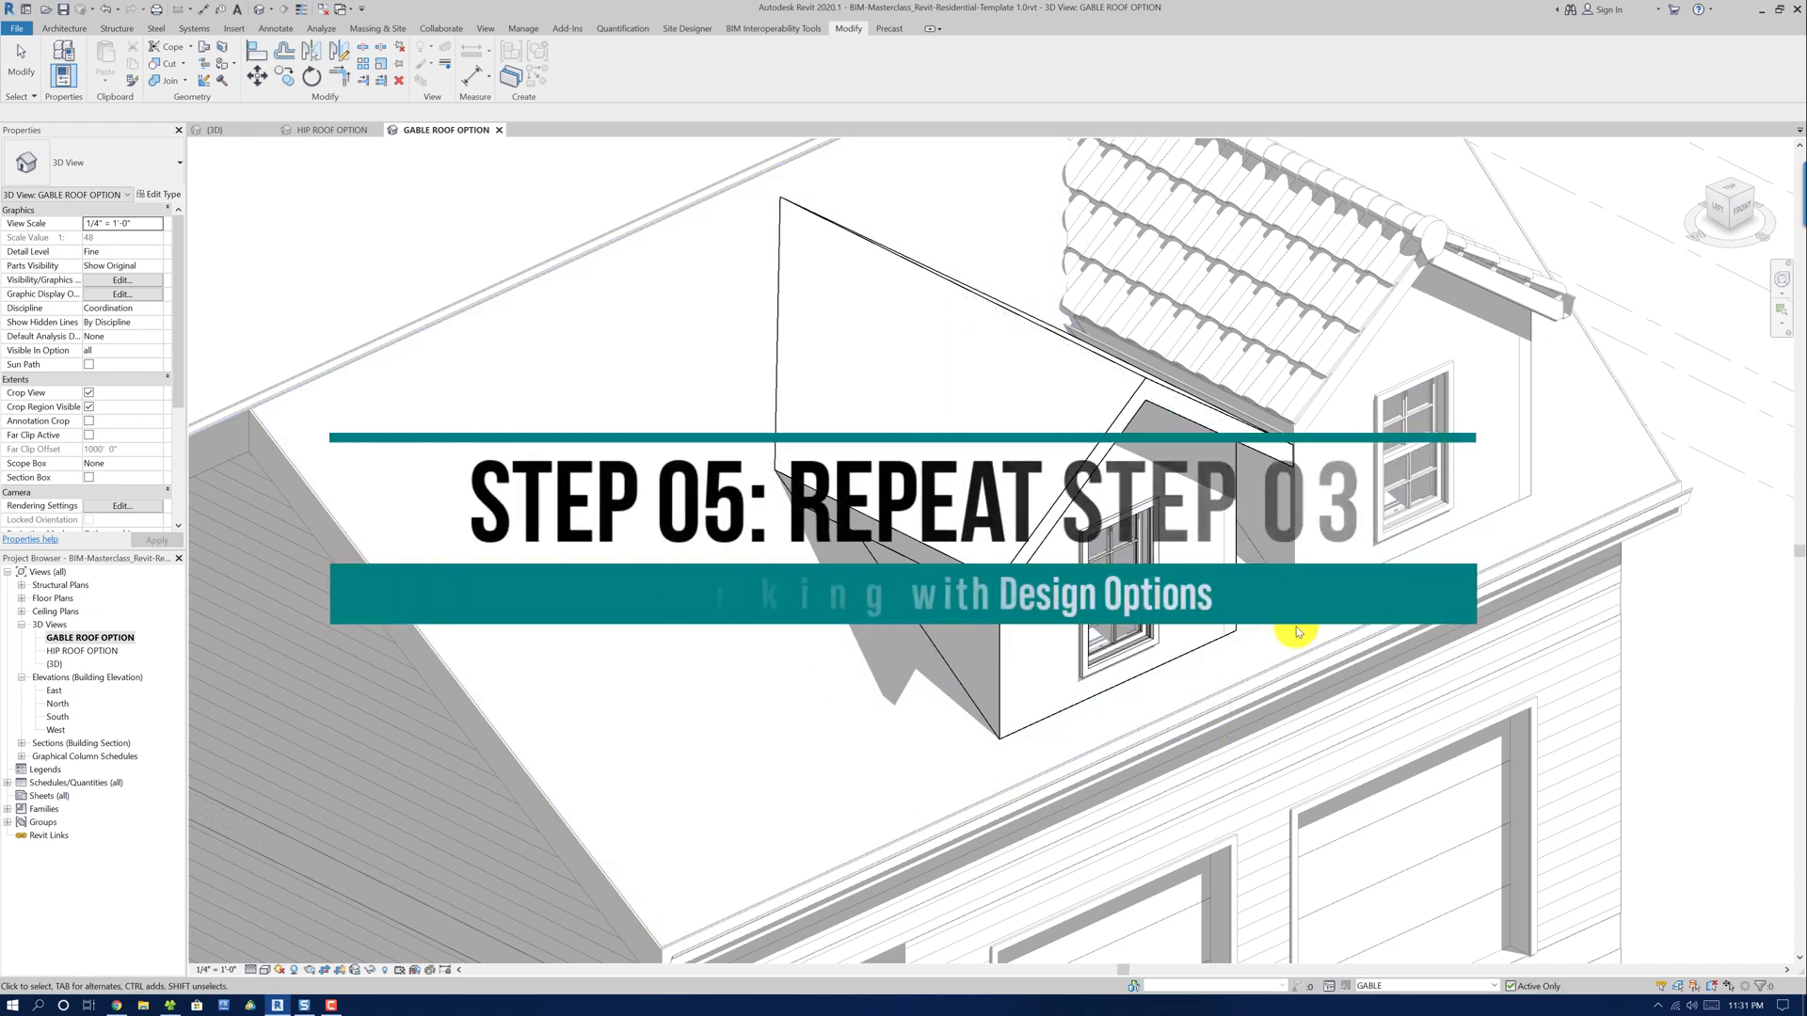
key(Escape)
key(Escape)
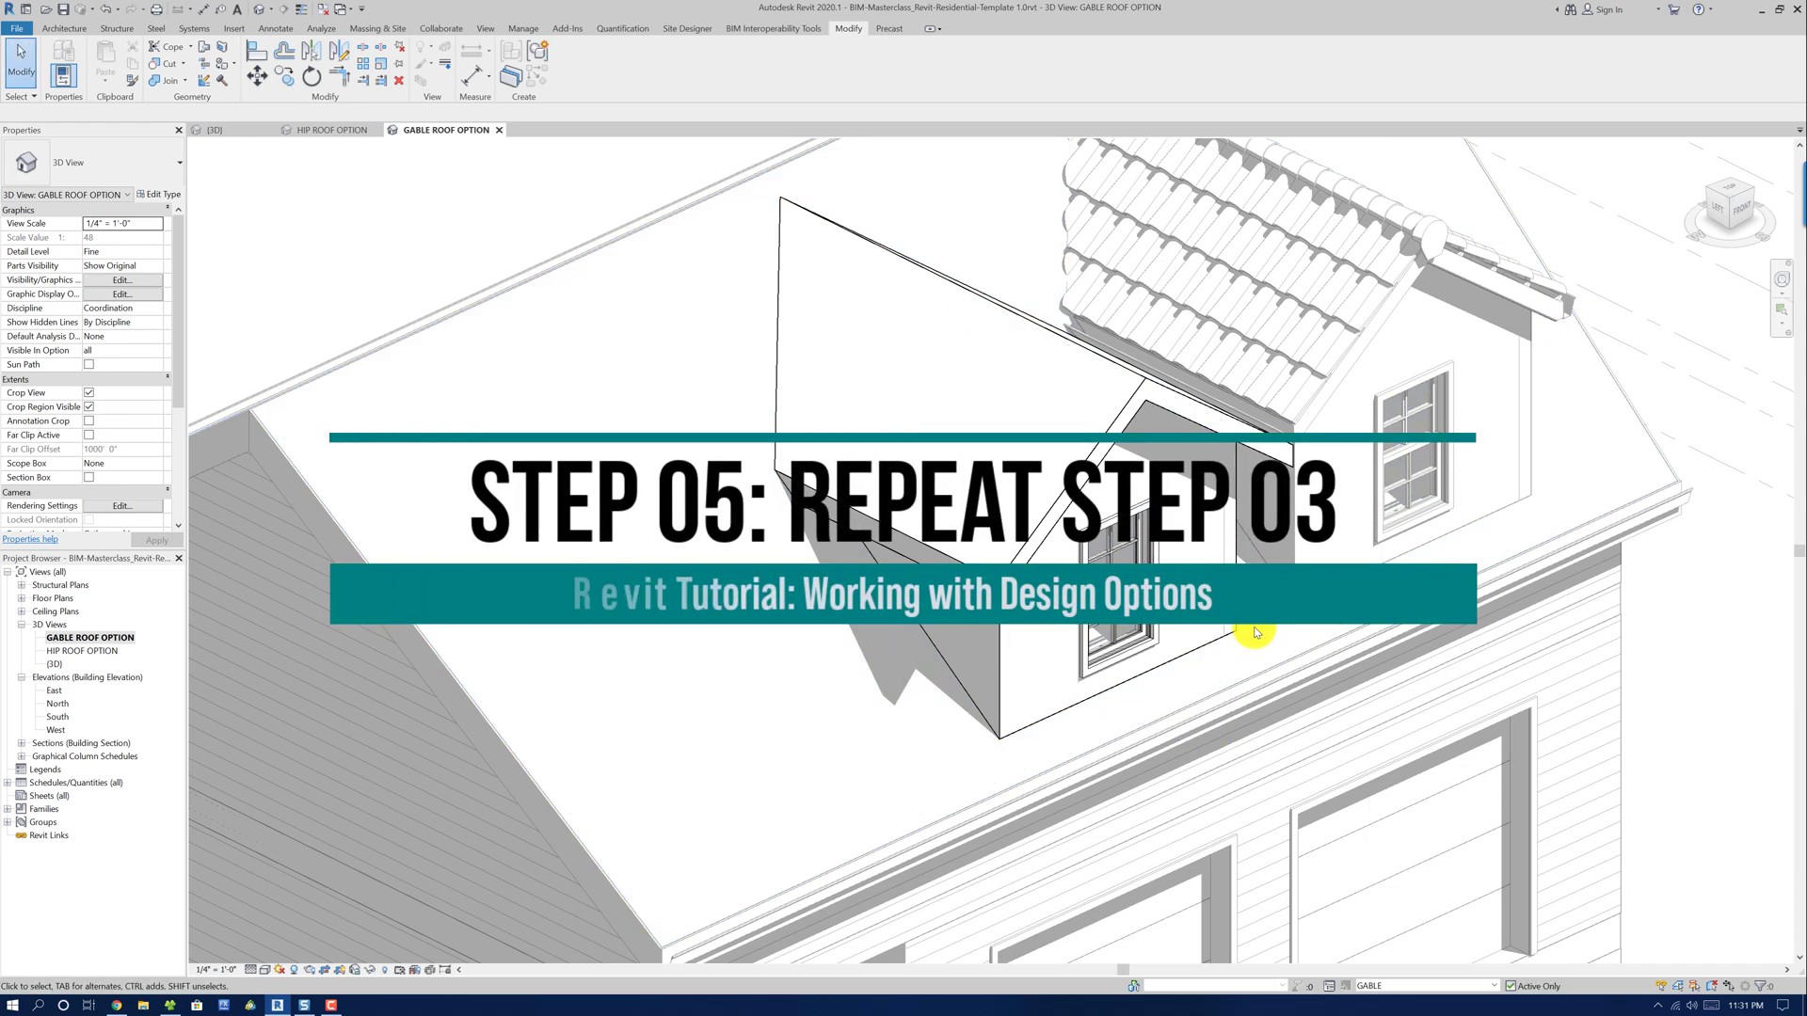
Make HIP (primary) the active design option and open the HIP ROOF OPTION 3D view
click(1494, 986)
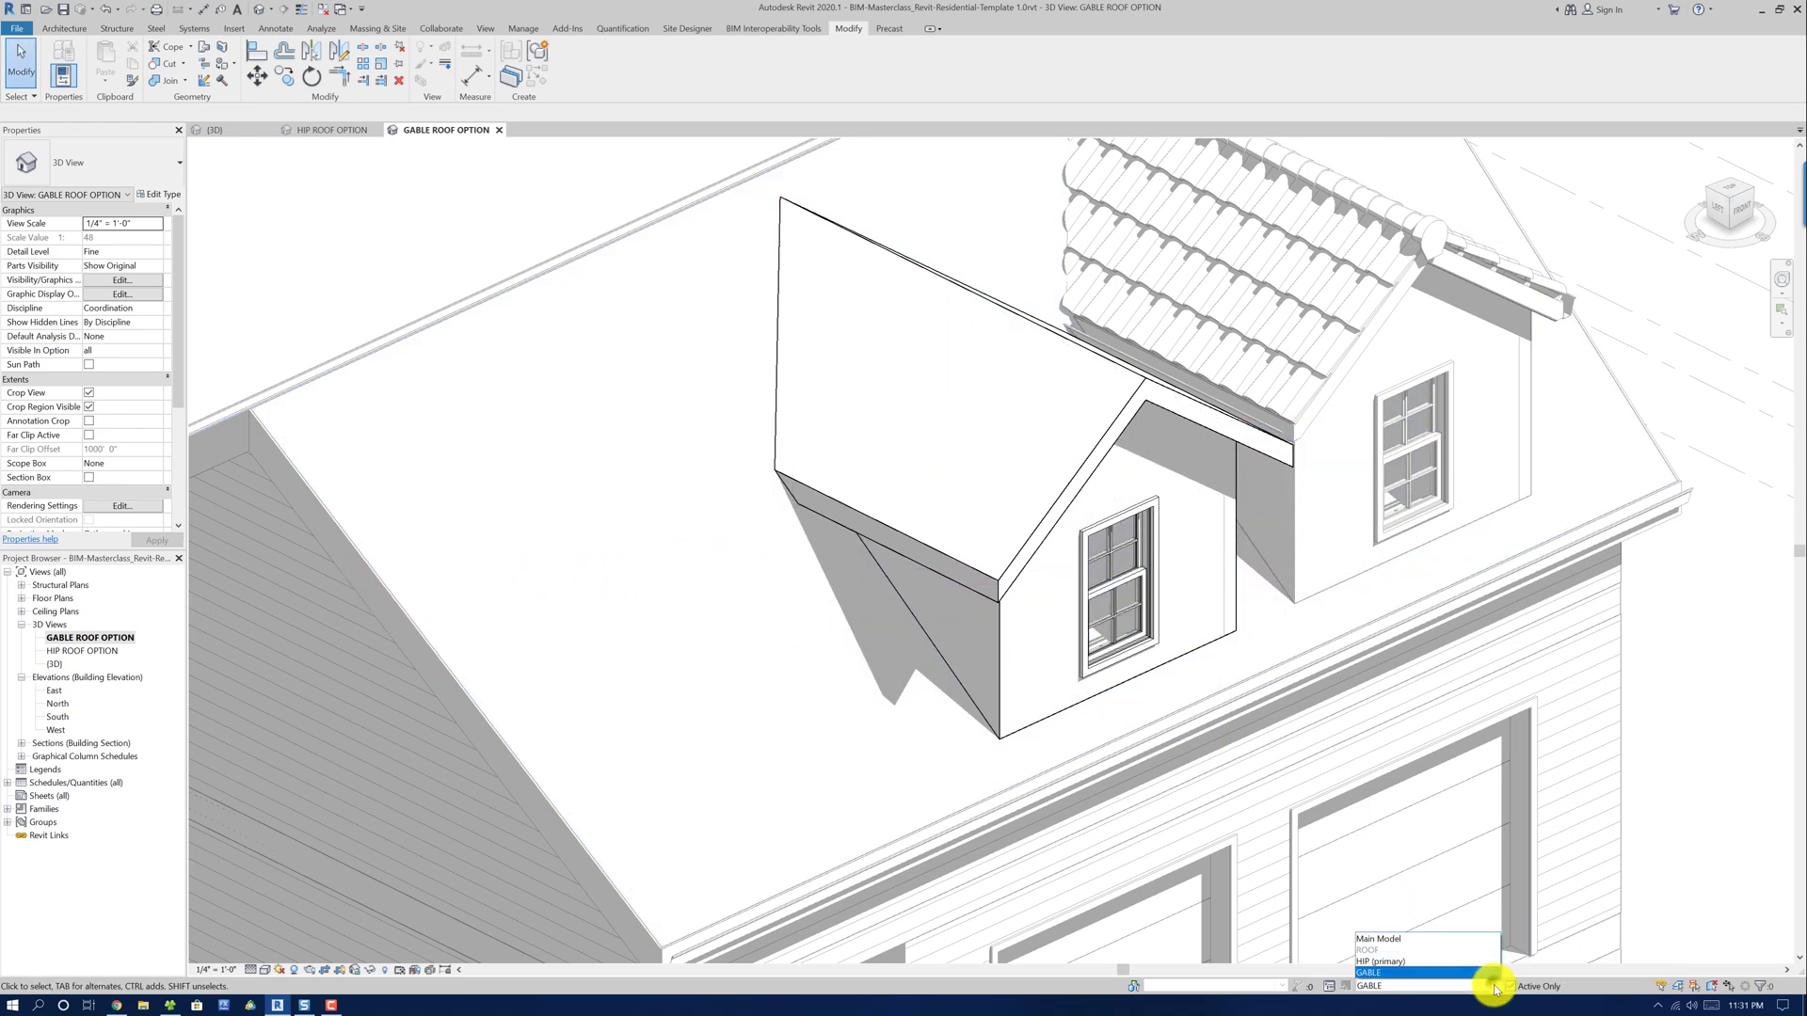
click(1381, 961)
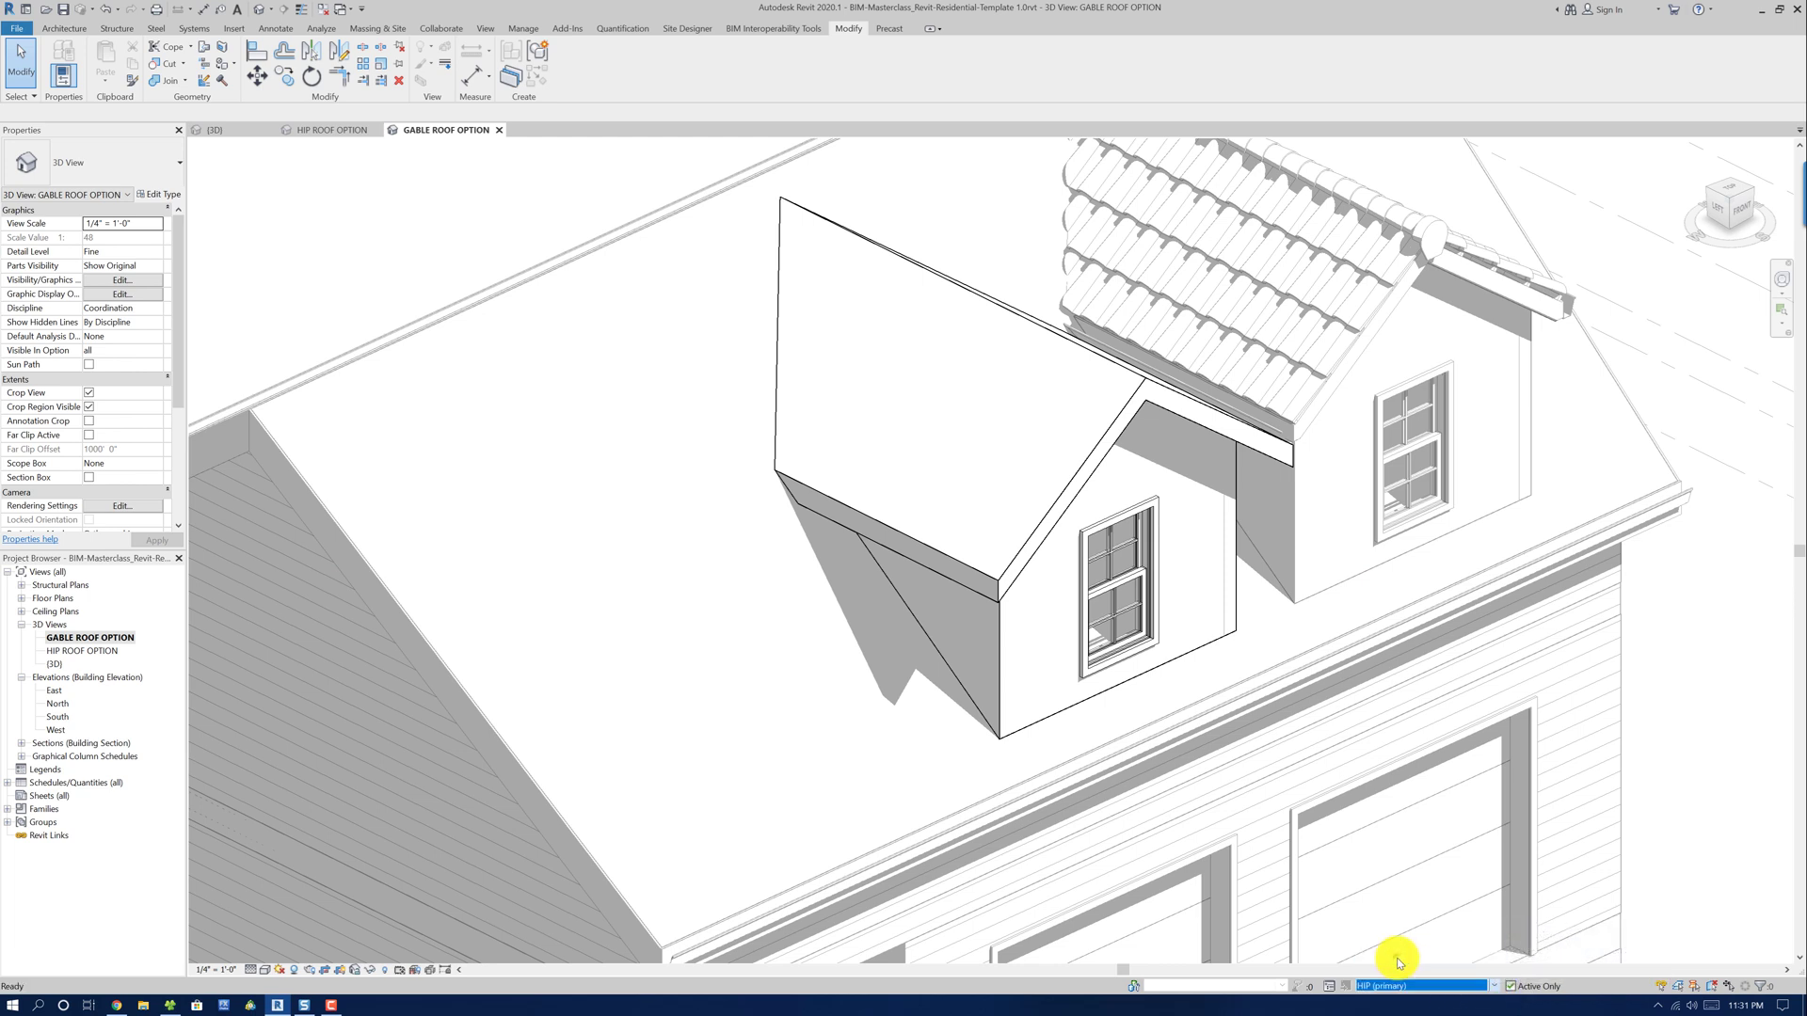
double_click(95, 651)
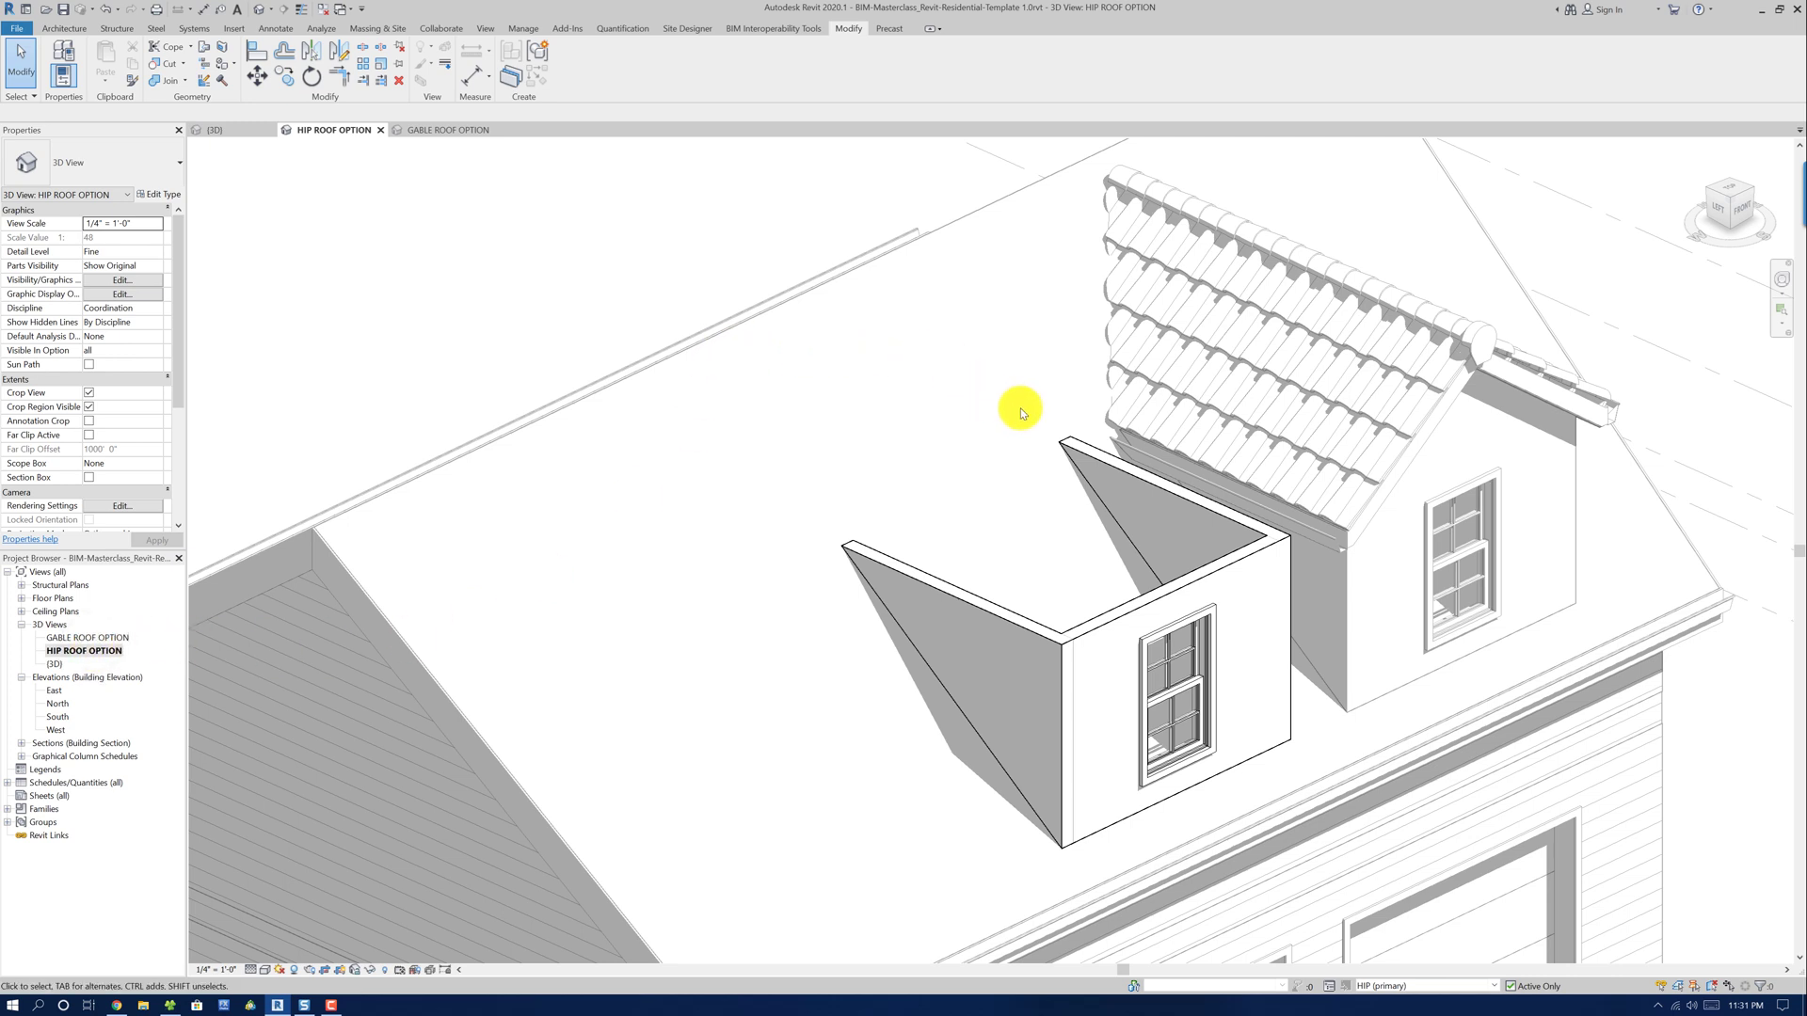
Set the ROOF option set to HIP (primary) in the Visibility/Graphic Overrides of the HIP ROOF OPTION view
key(g)
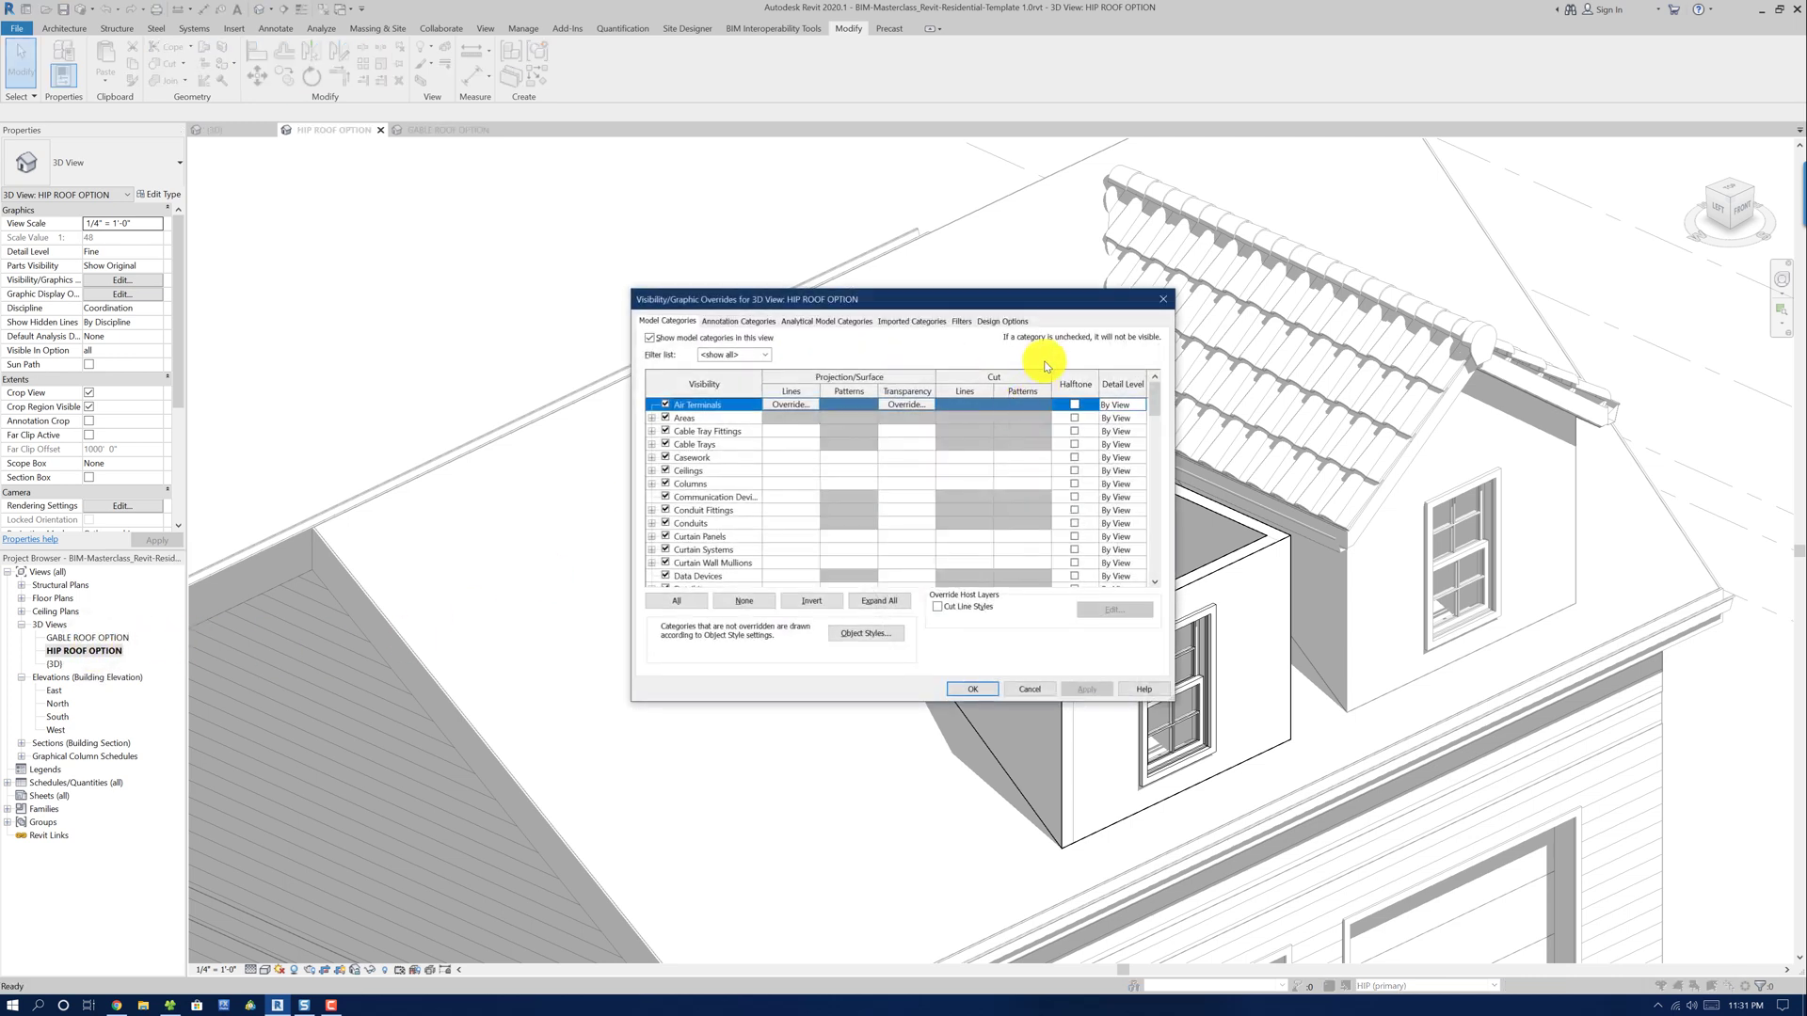
click(1003, 322)
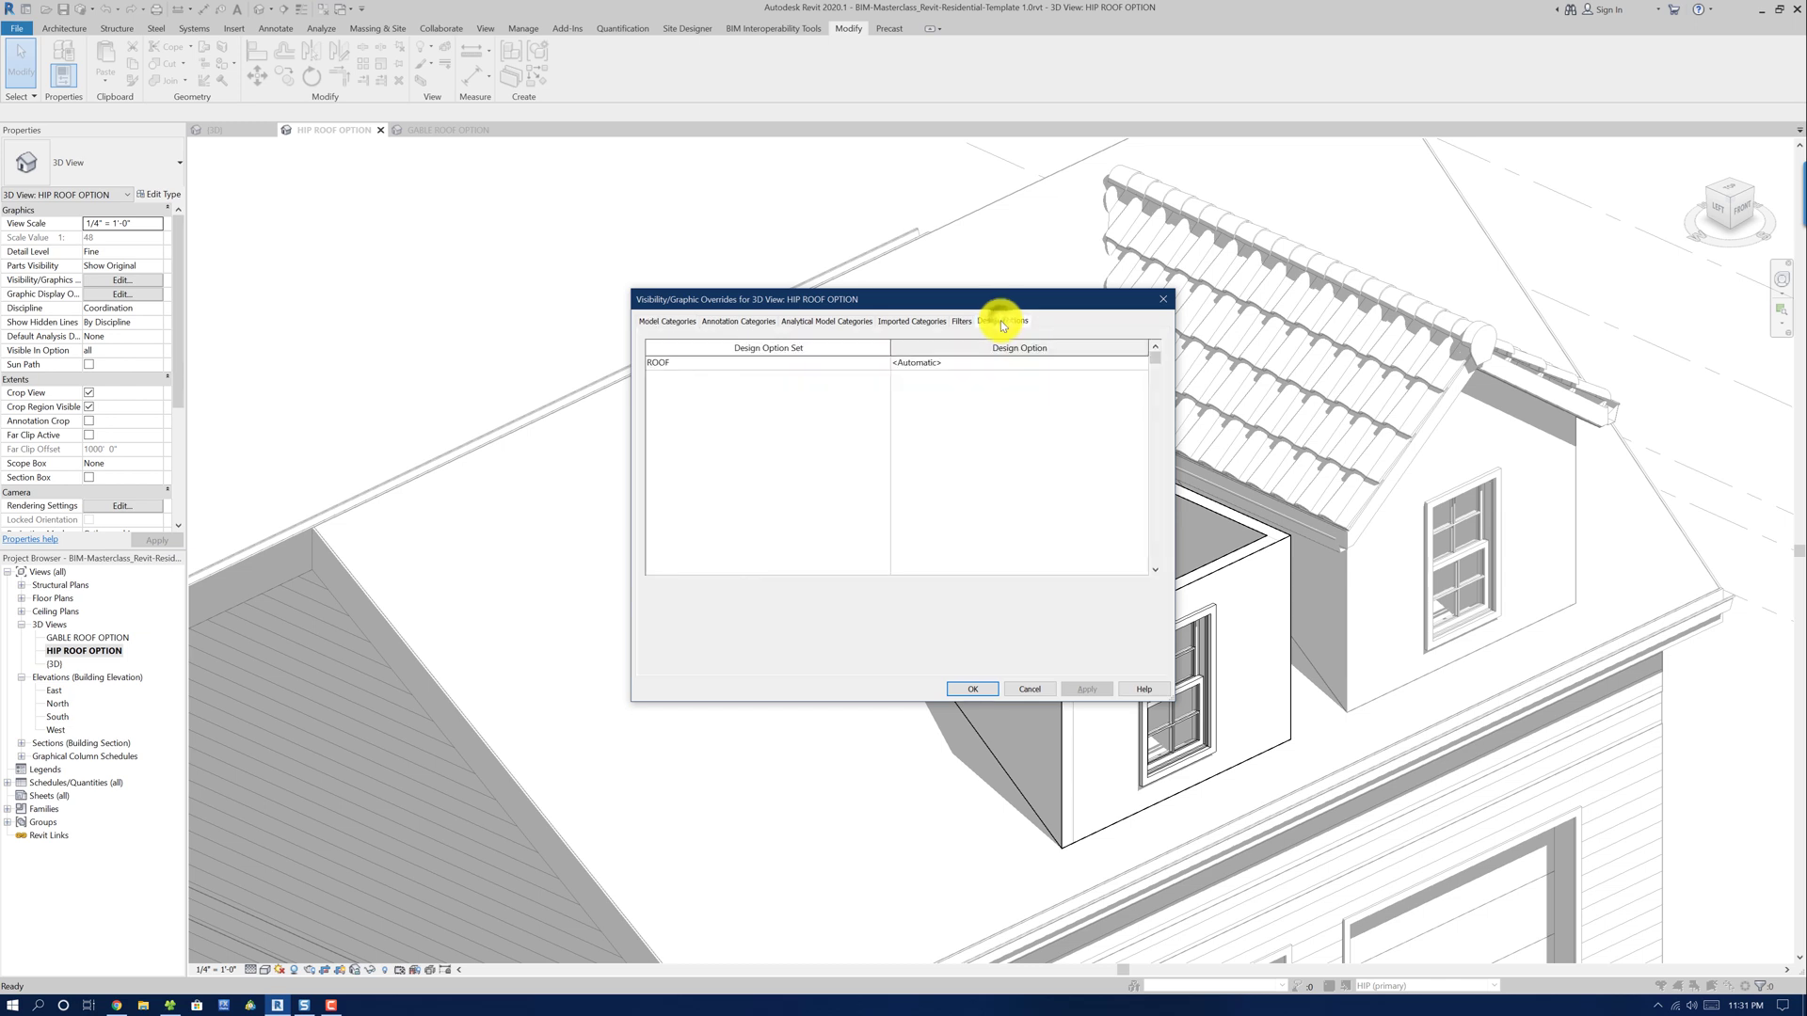
click(1141, 365)
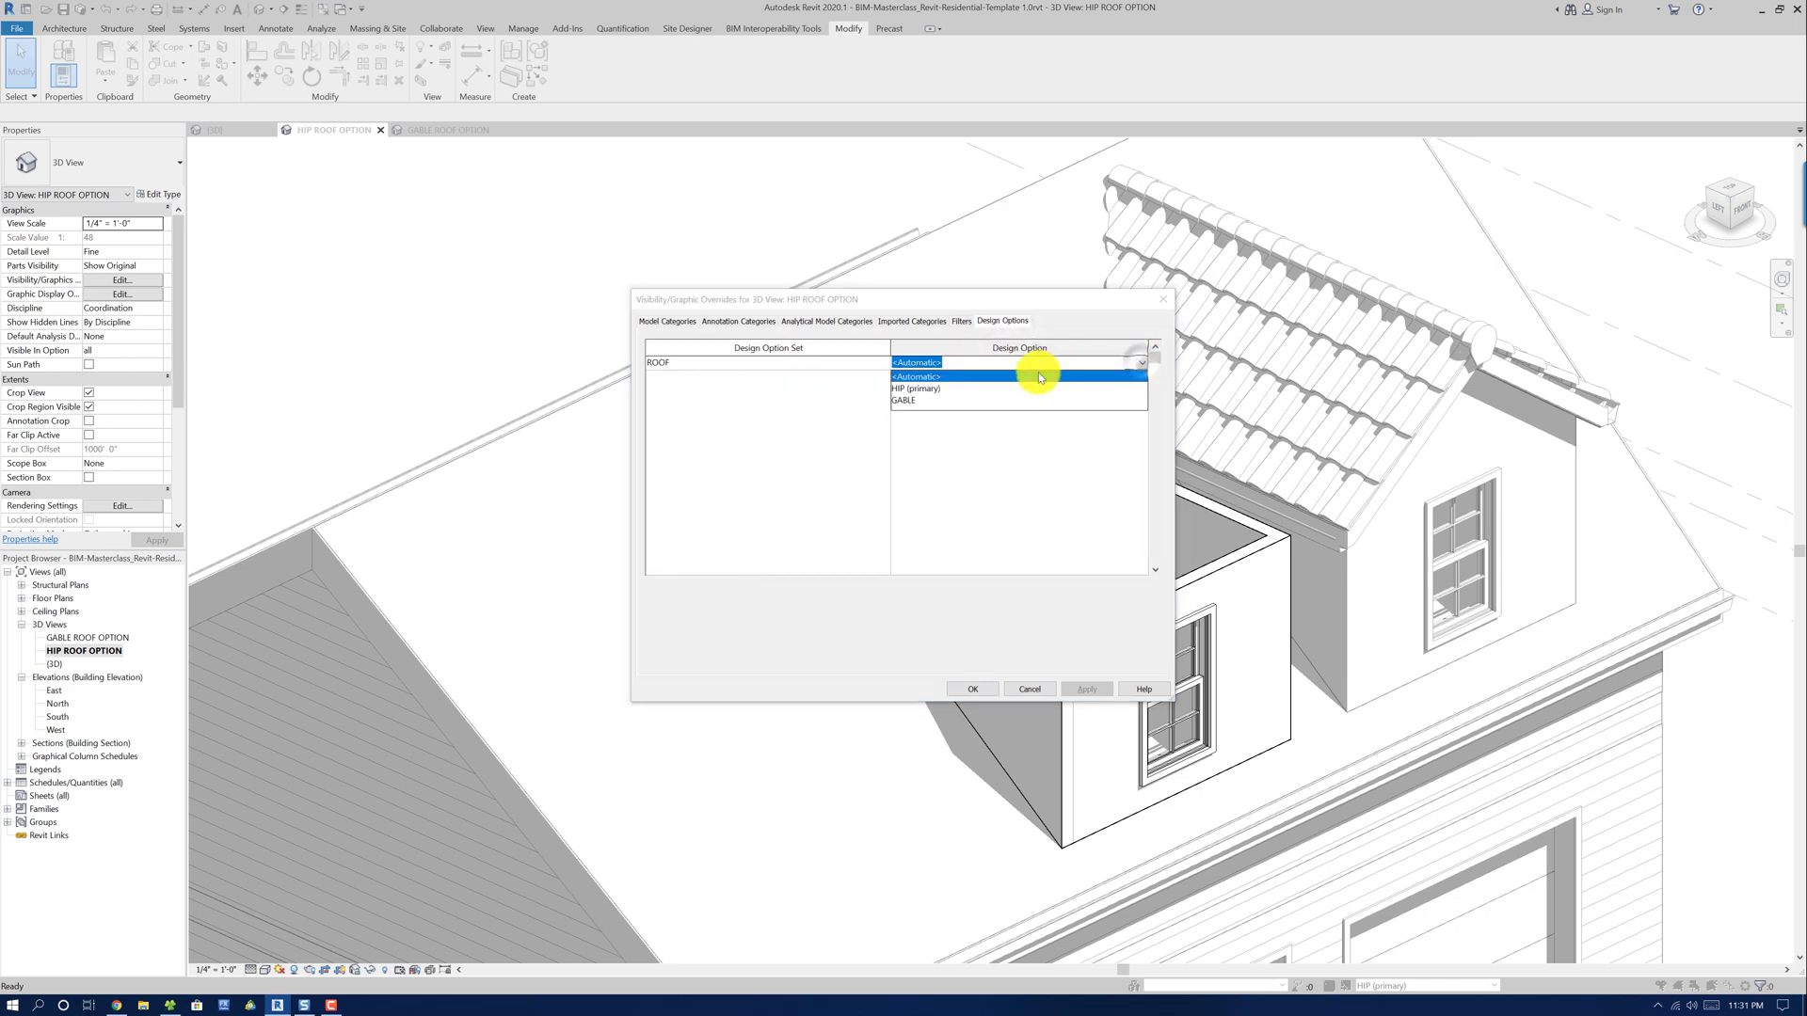
click(913, 390)
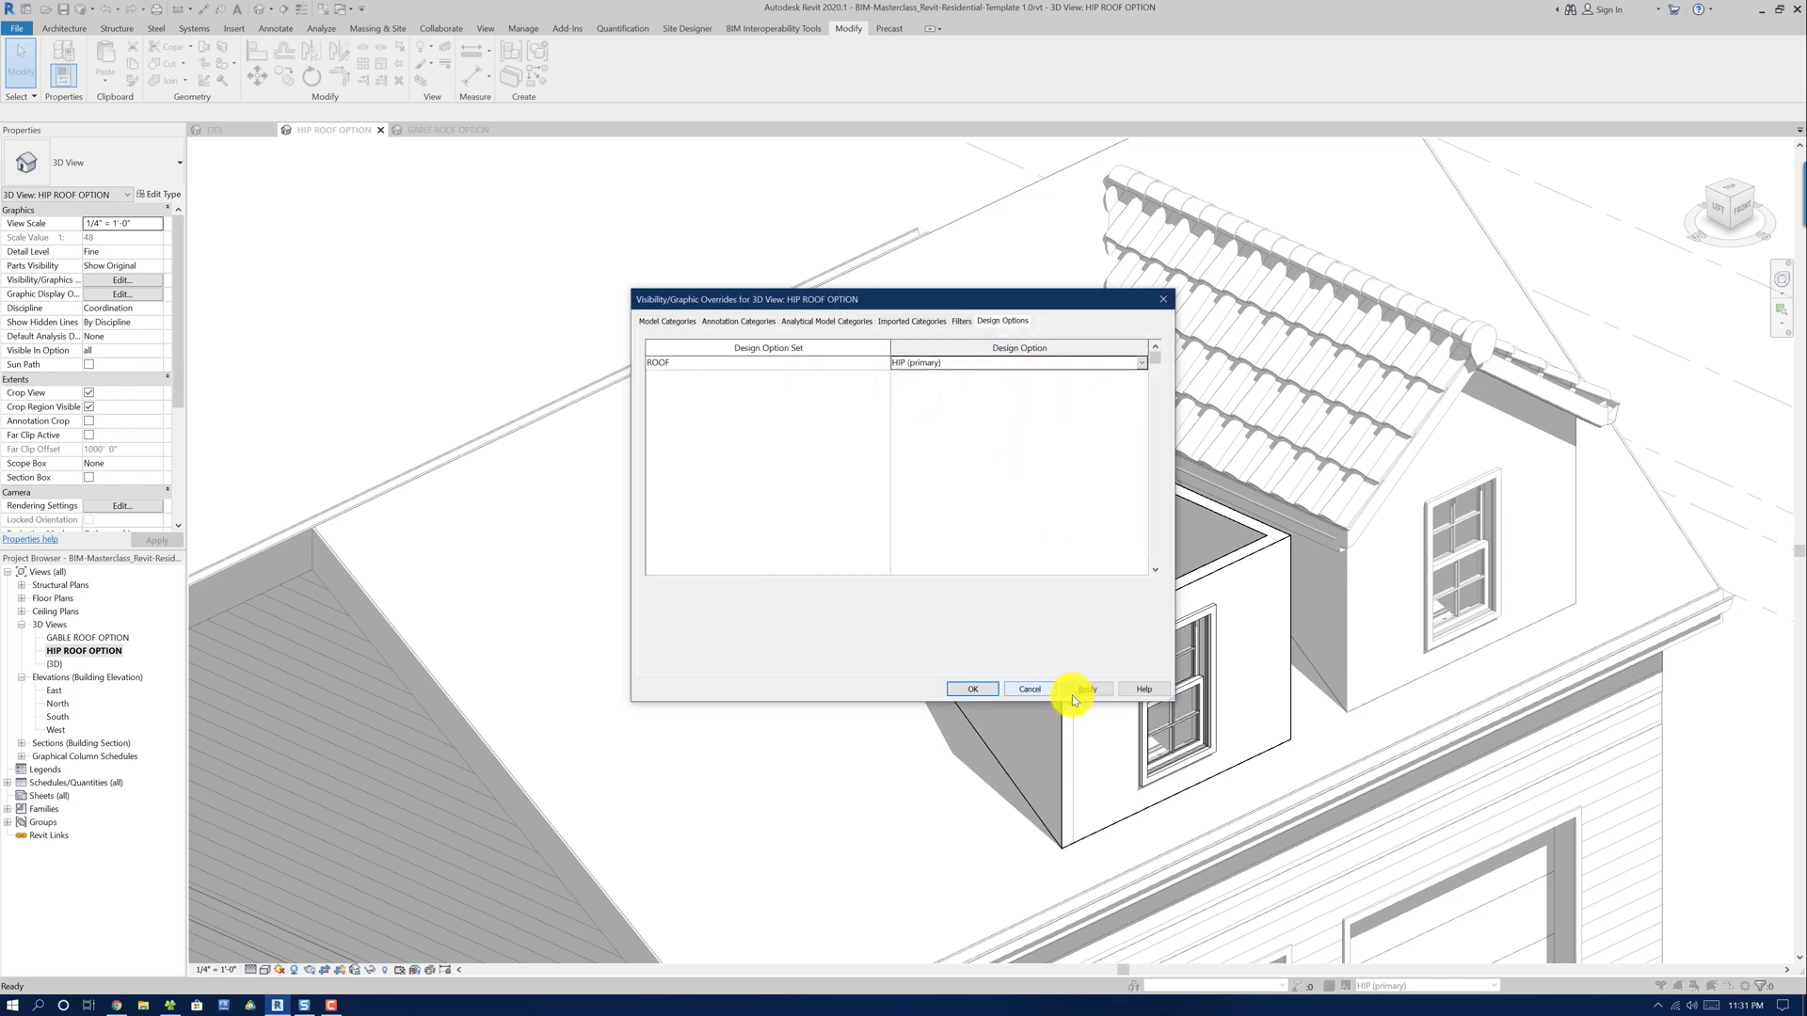
click(977, 692)
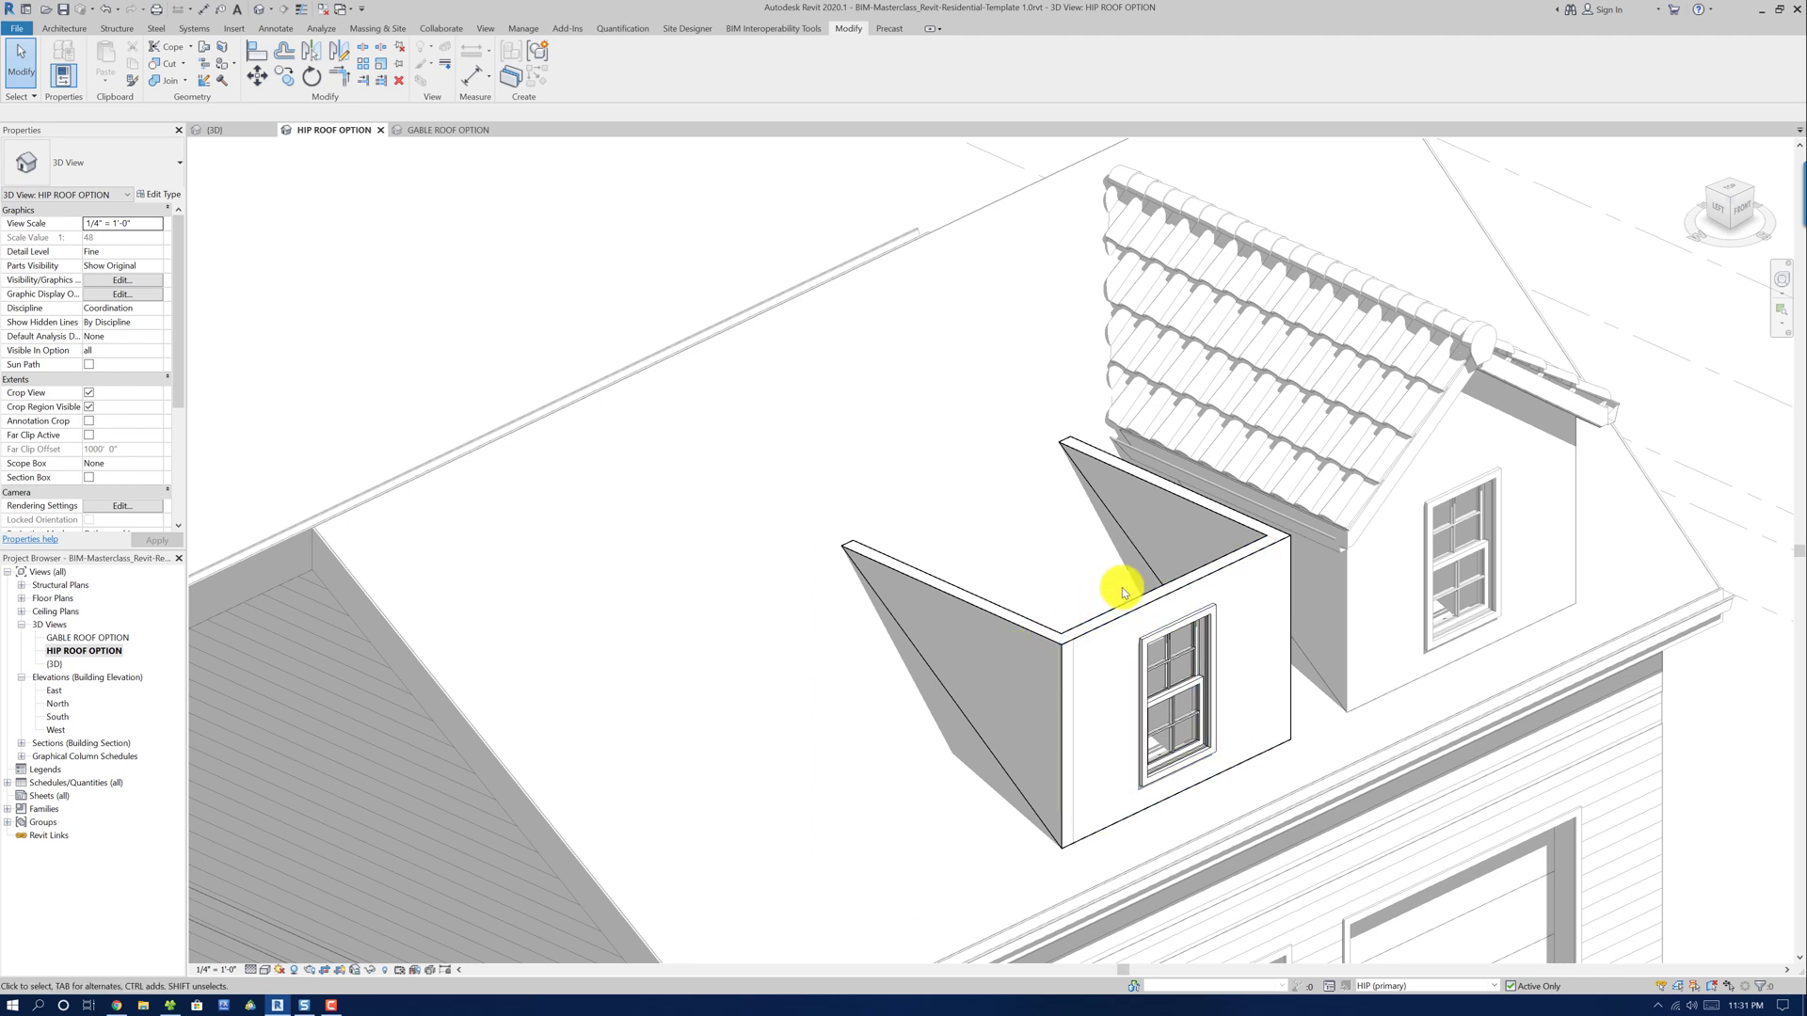
Start a roof by footprint on the DORMER ROOF level and pick the three dormer walls as boundaries with a 1' 0" overhang
click(64, 28)
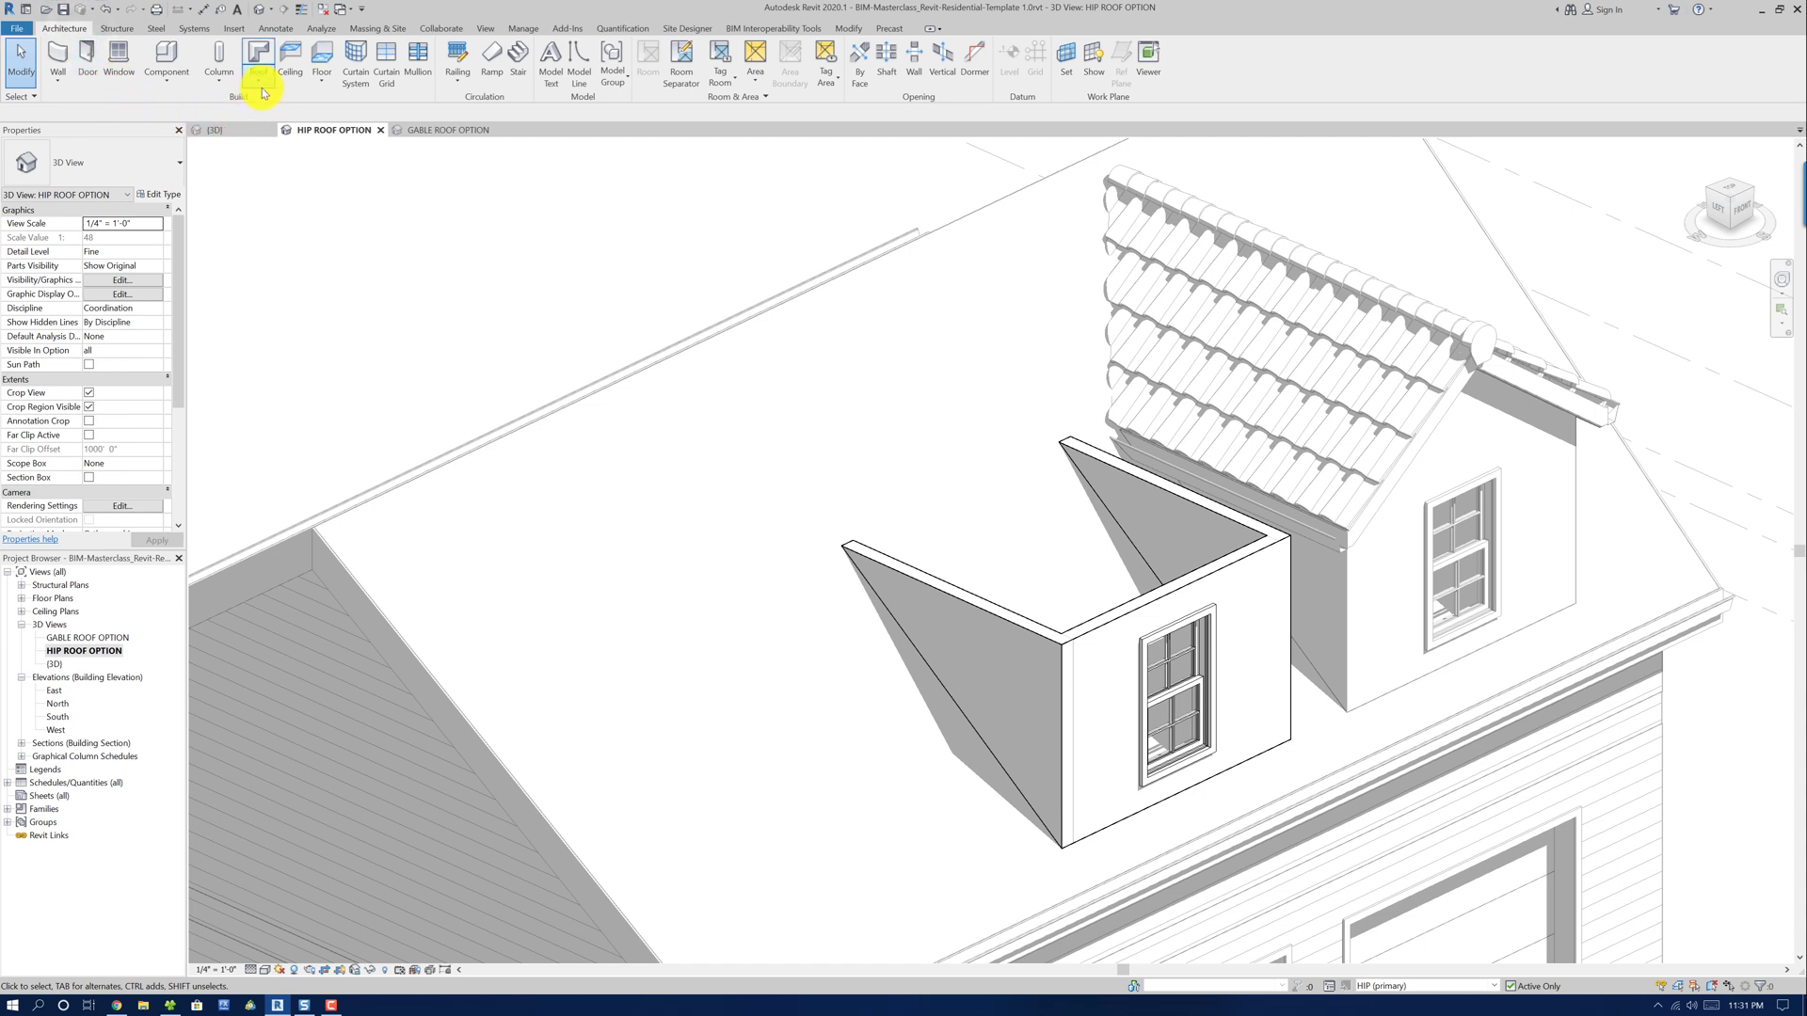
click(263, 92)
click(273, 100)
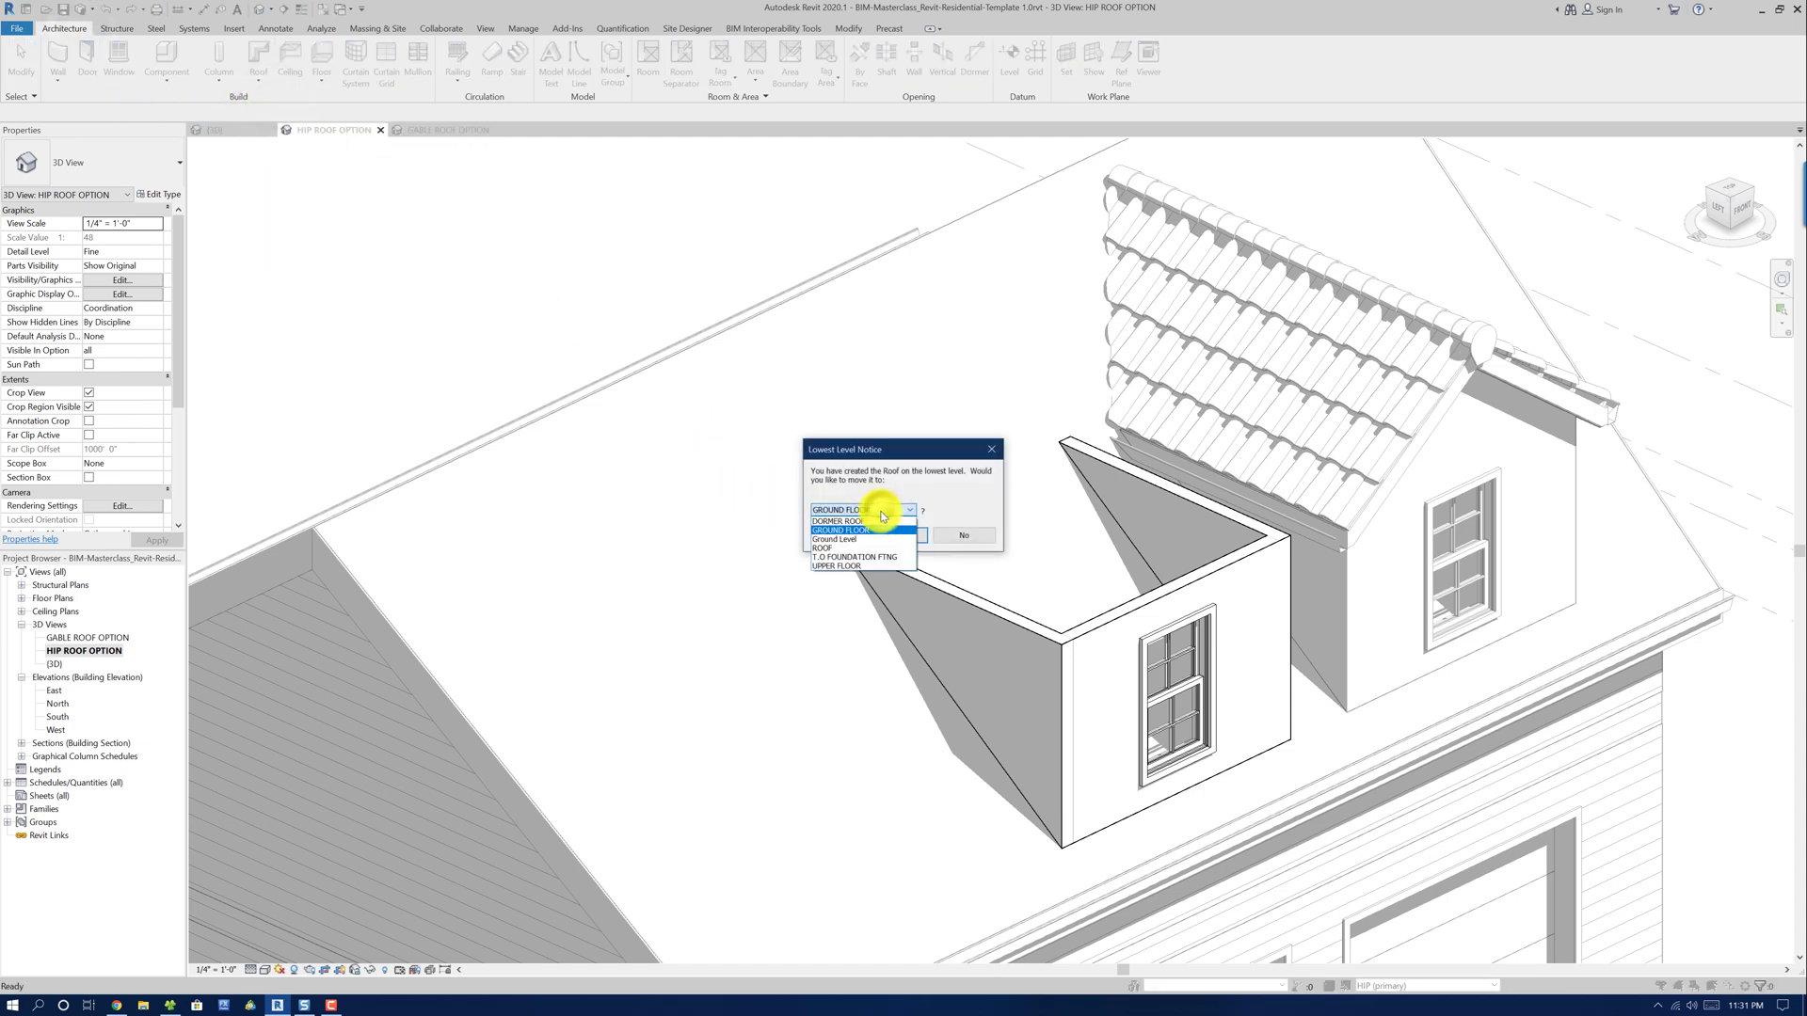
click(875, 527)
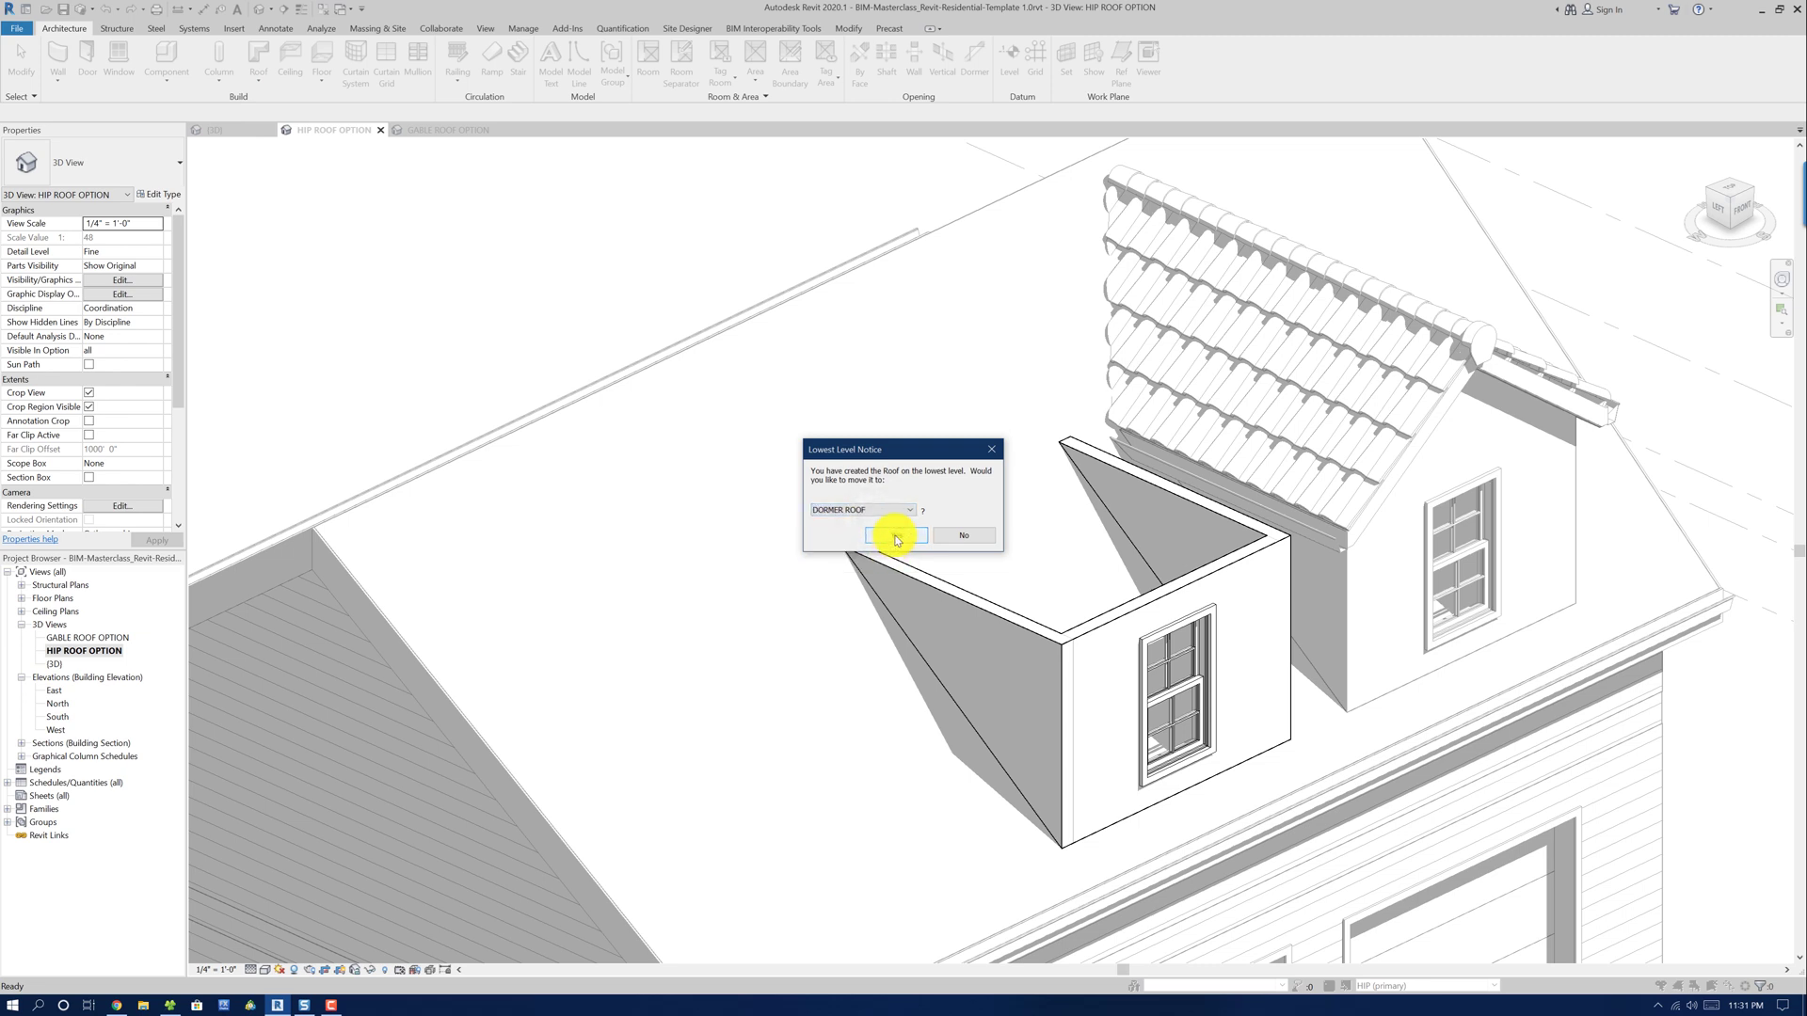
click(896, 536)
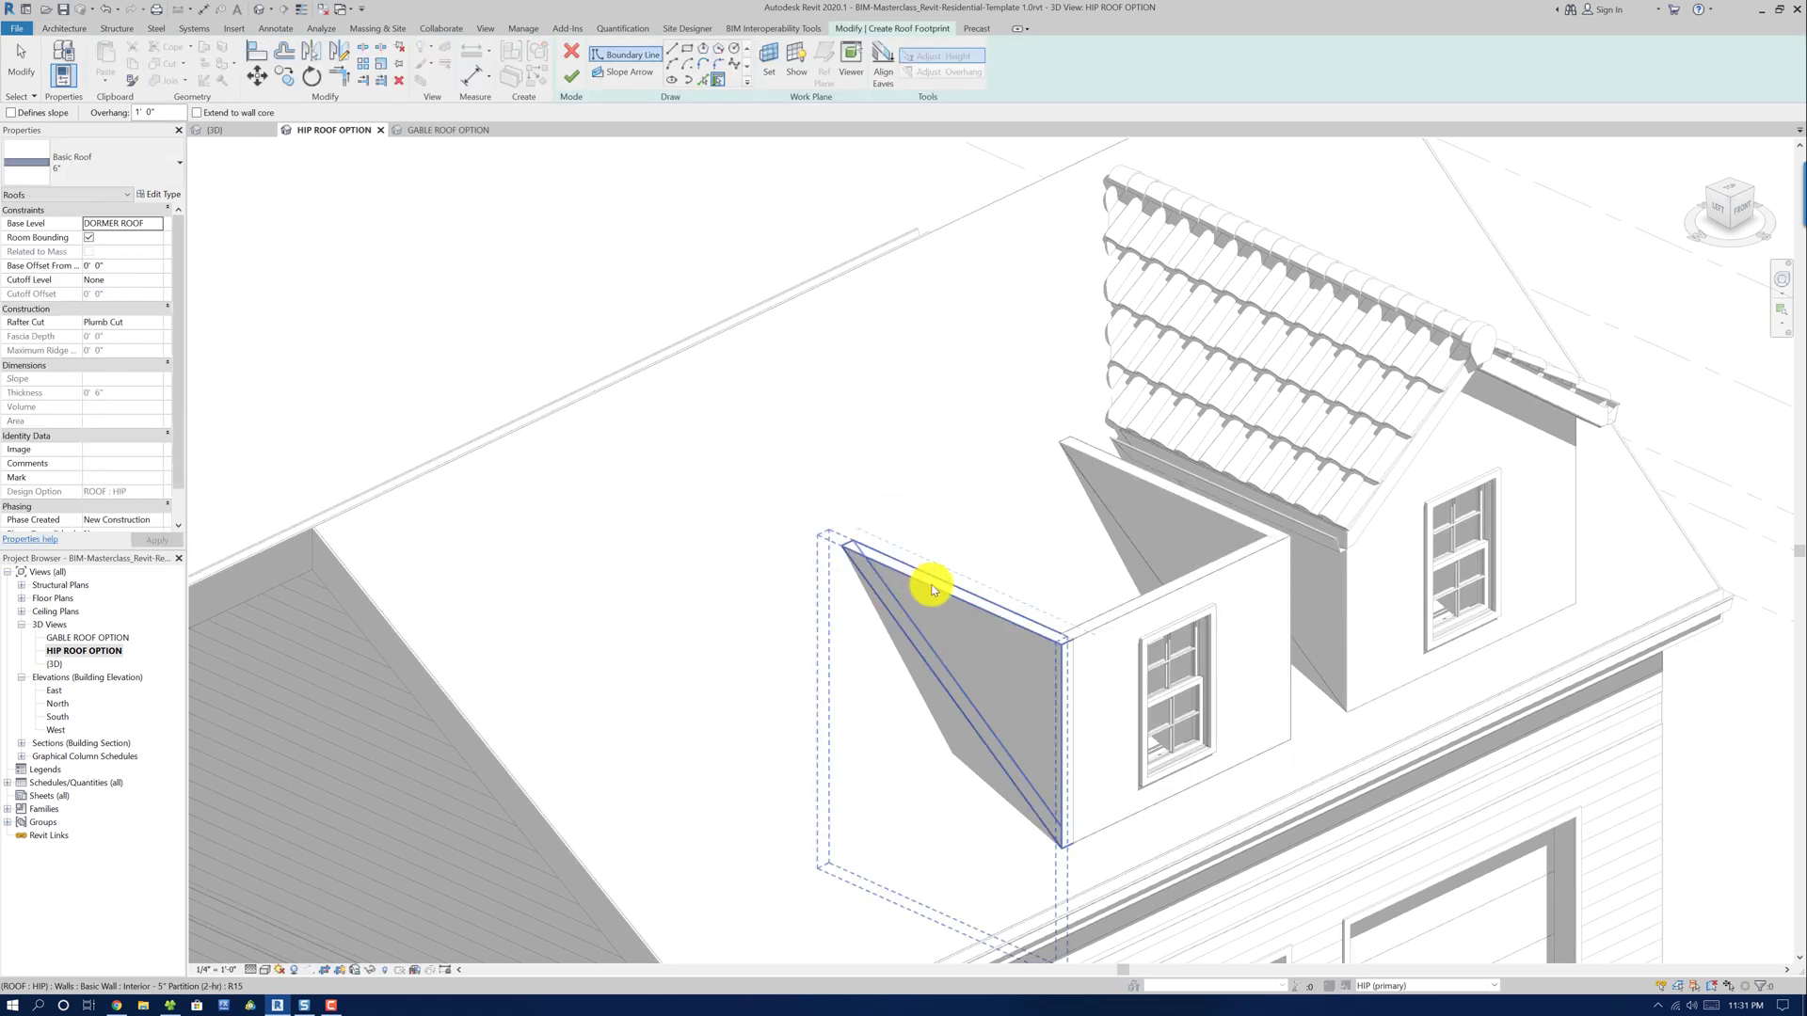
click(1249, 516)
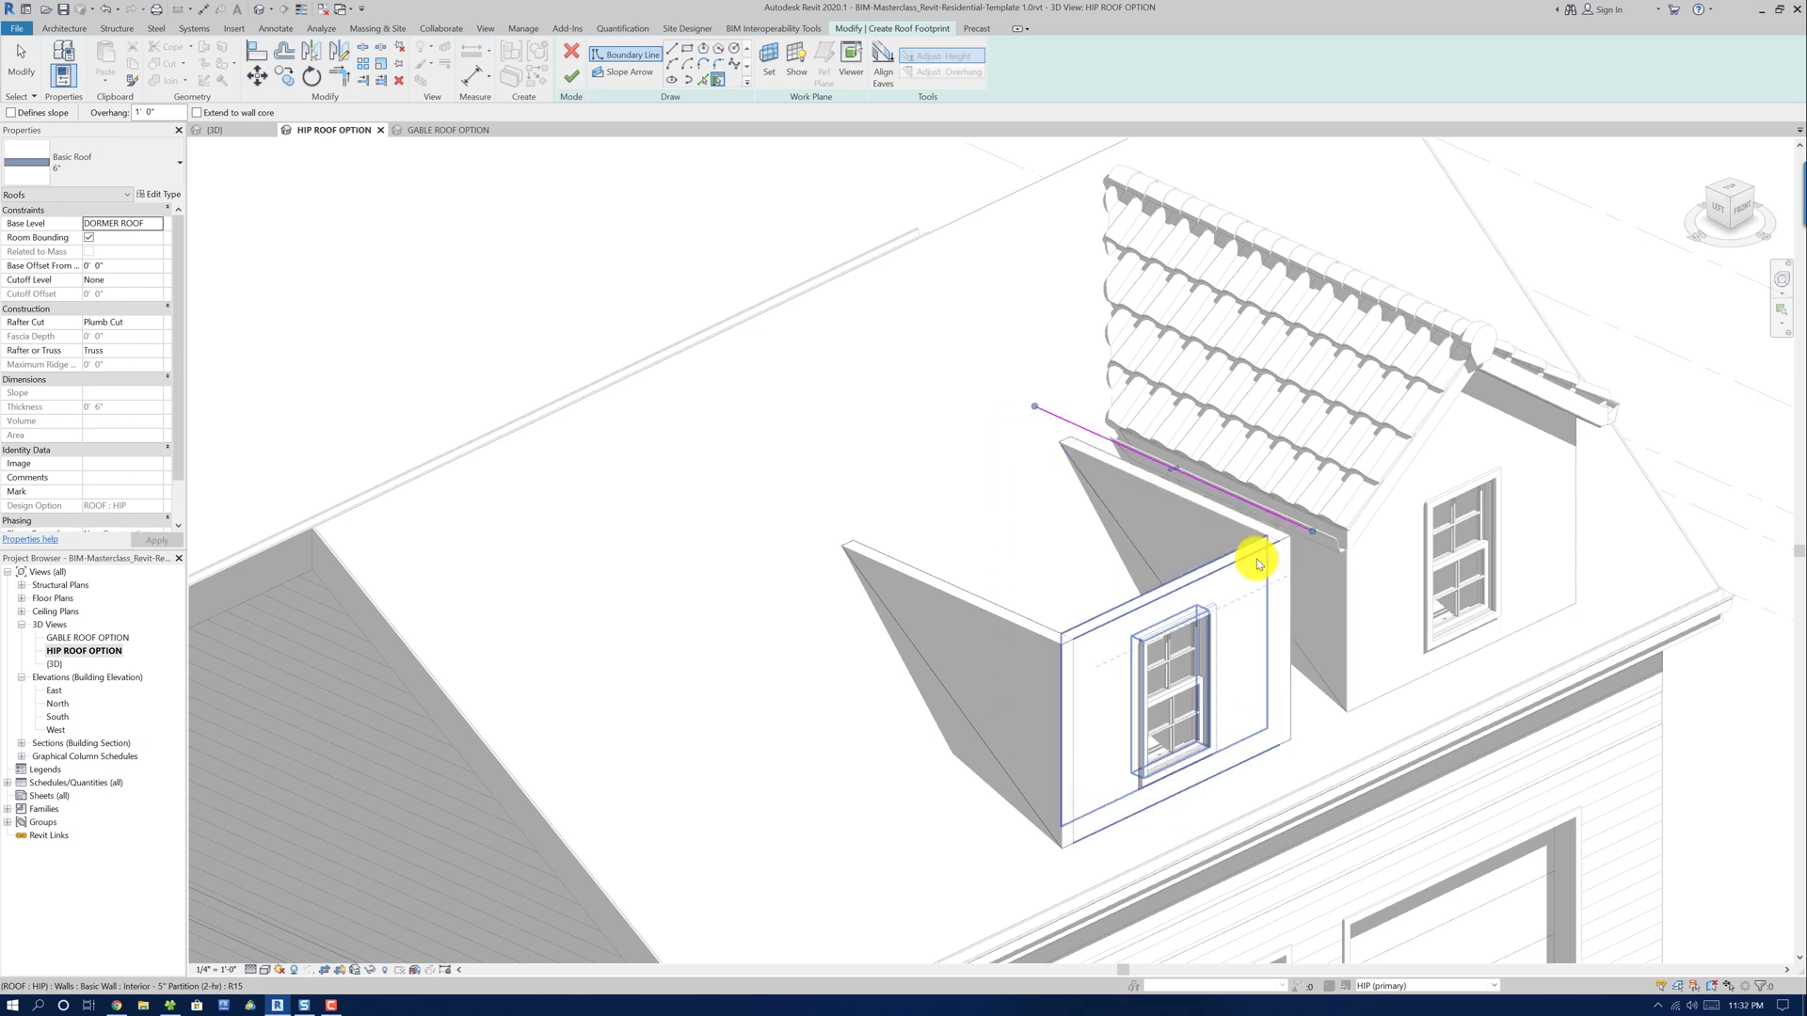
click(1254, 561)
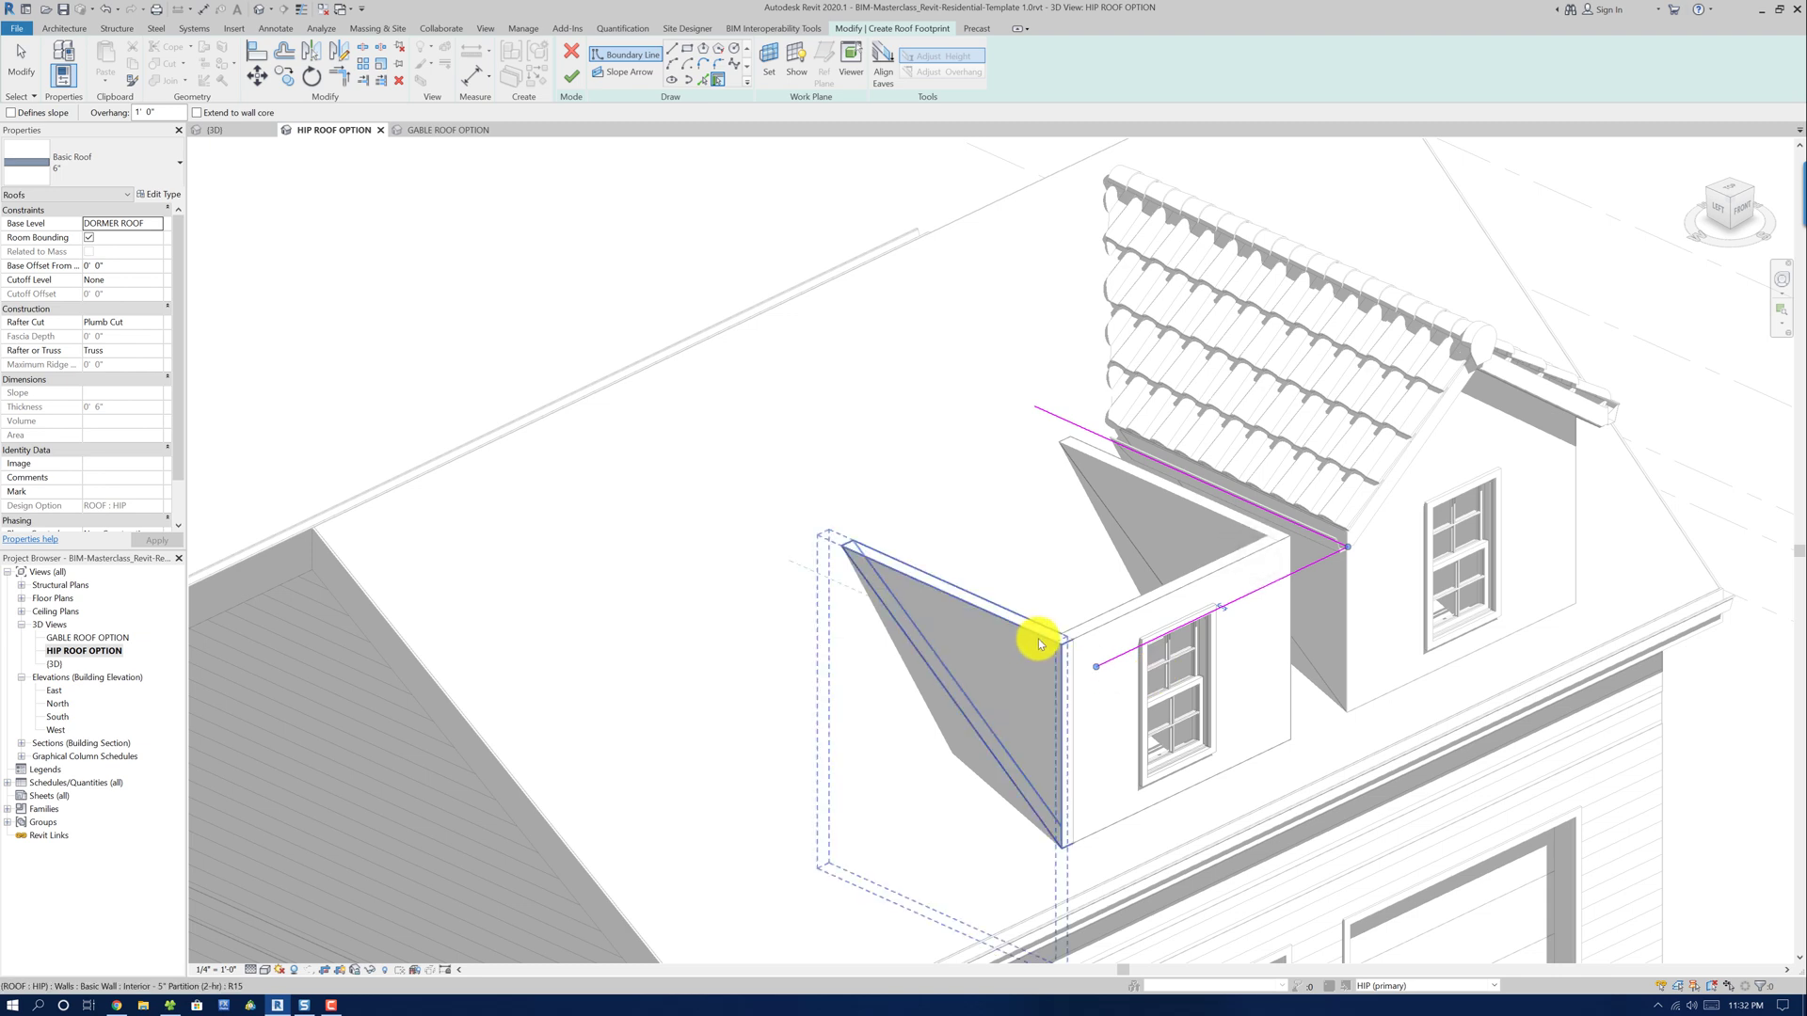
Draw the back boundary line of the dormer roof footprint and trim it to the far side line to close the sketch
click(671, 50)
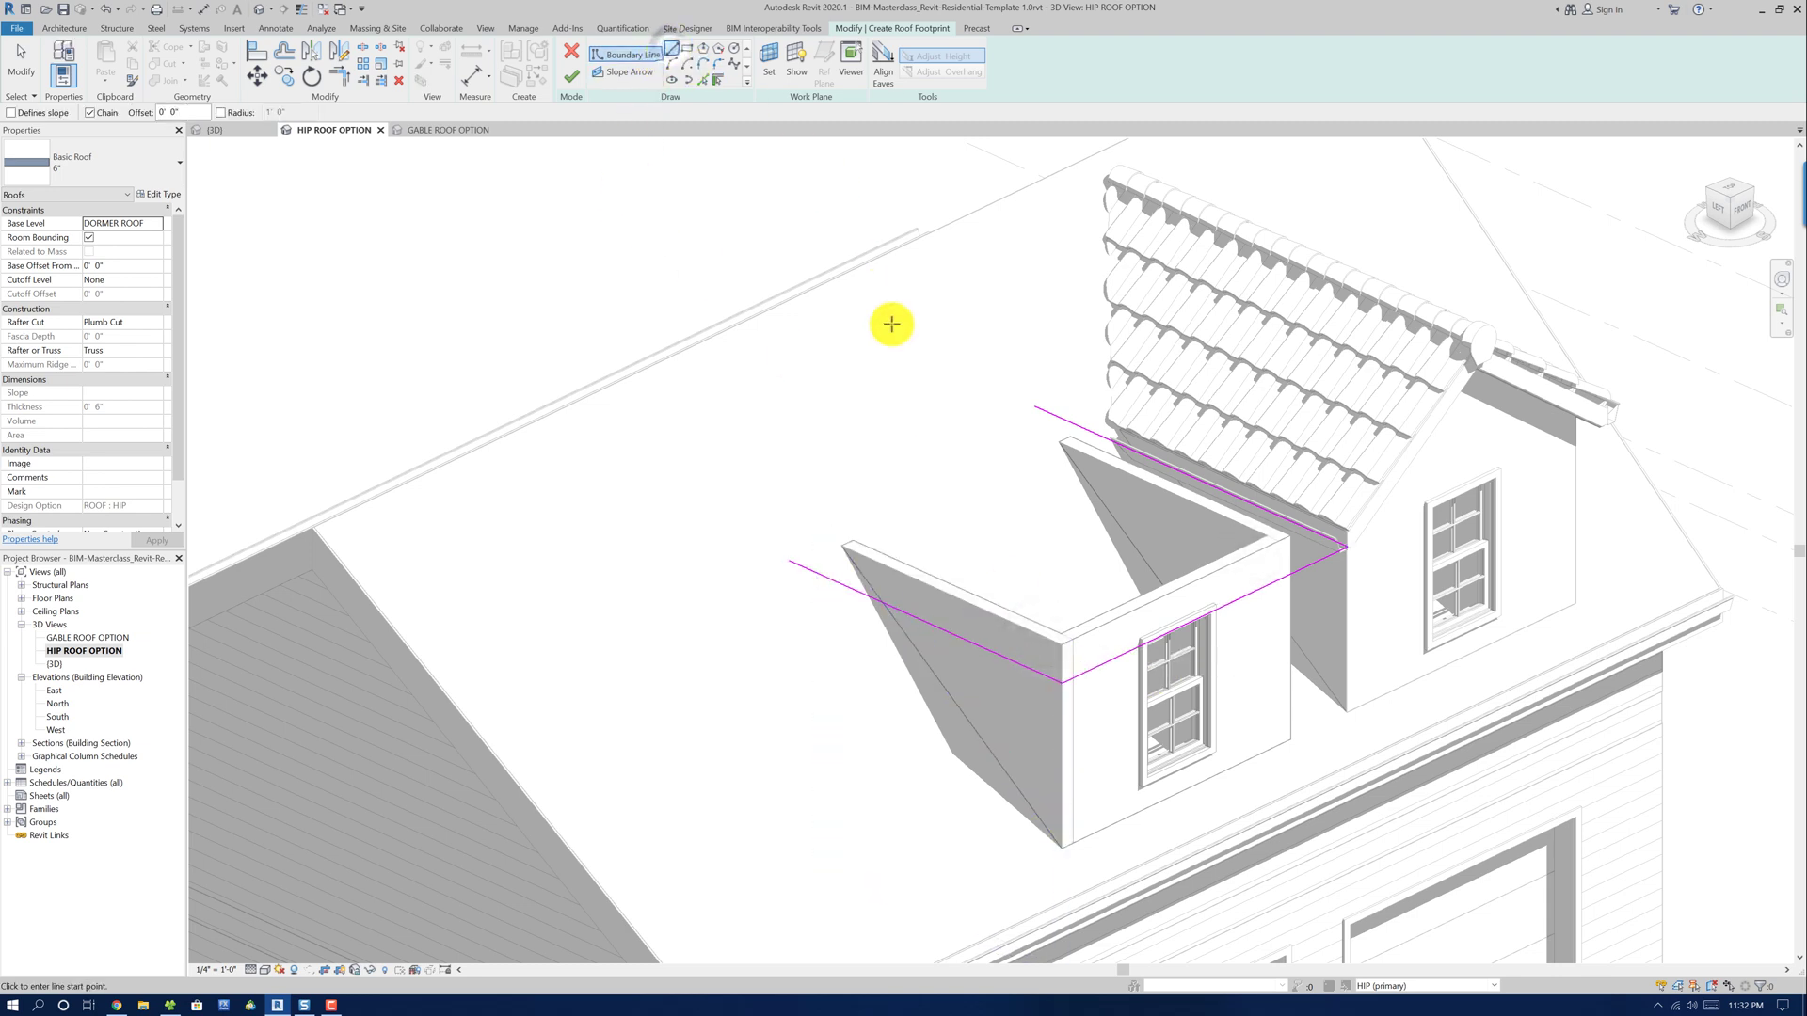
click(789, 557)
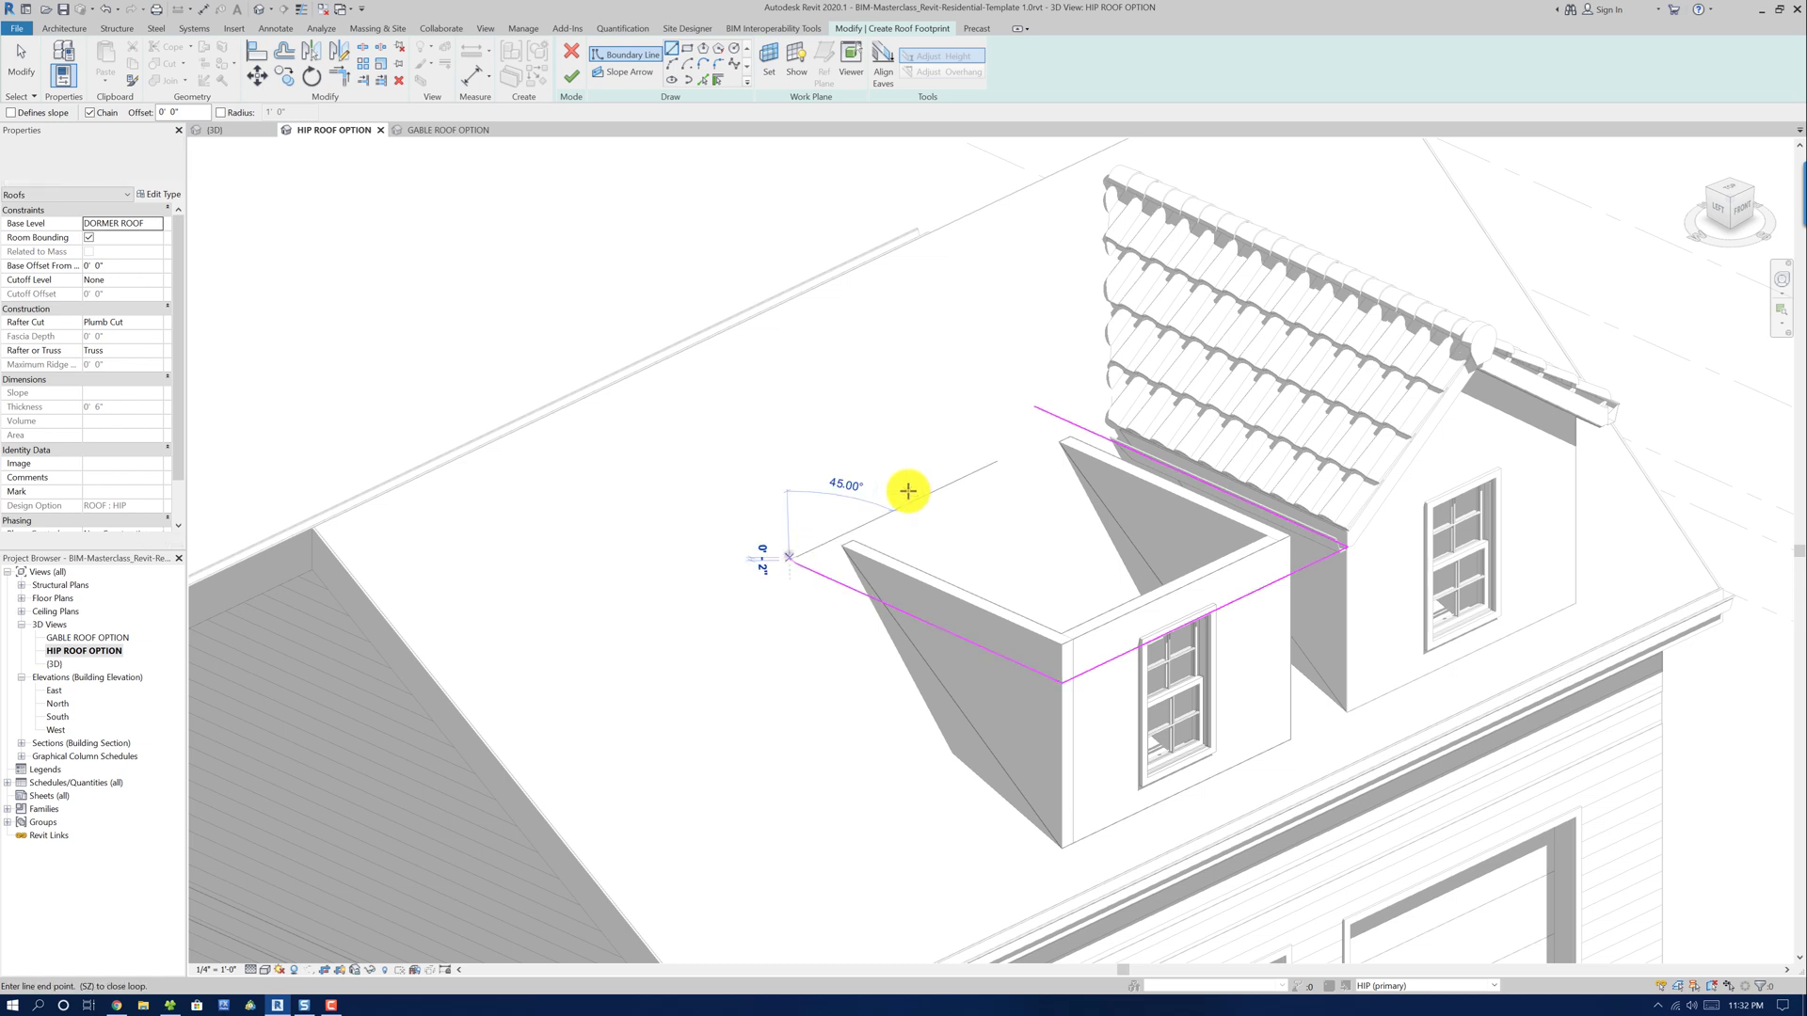
click(1037, 439)
key(Escape)
key(Escape)
key(t)
key(r)
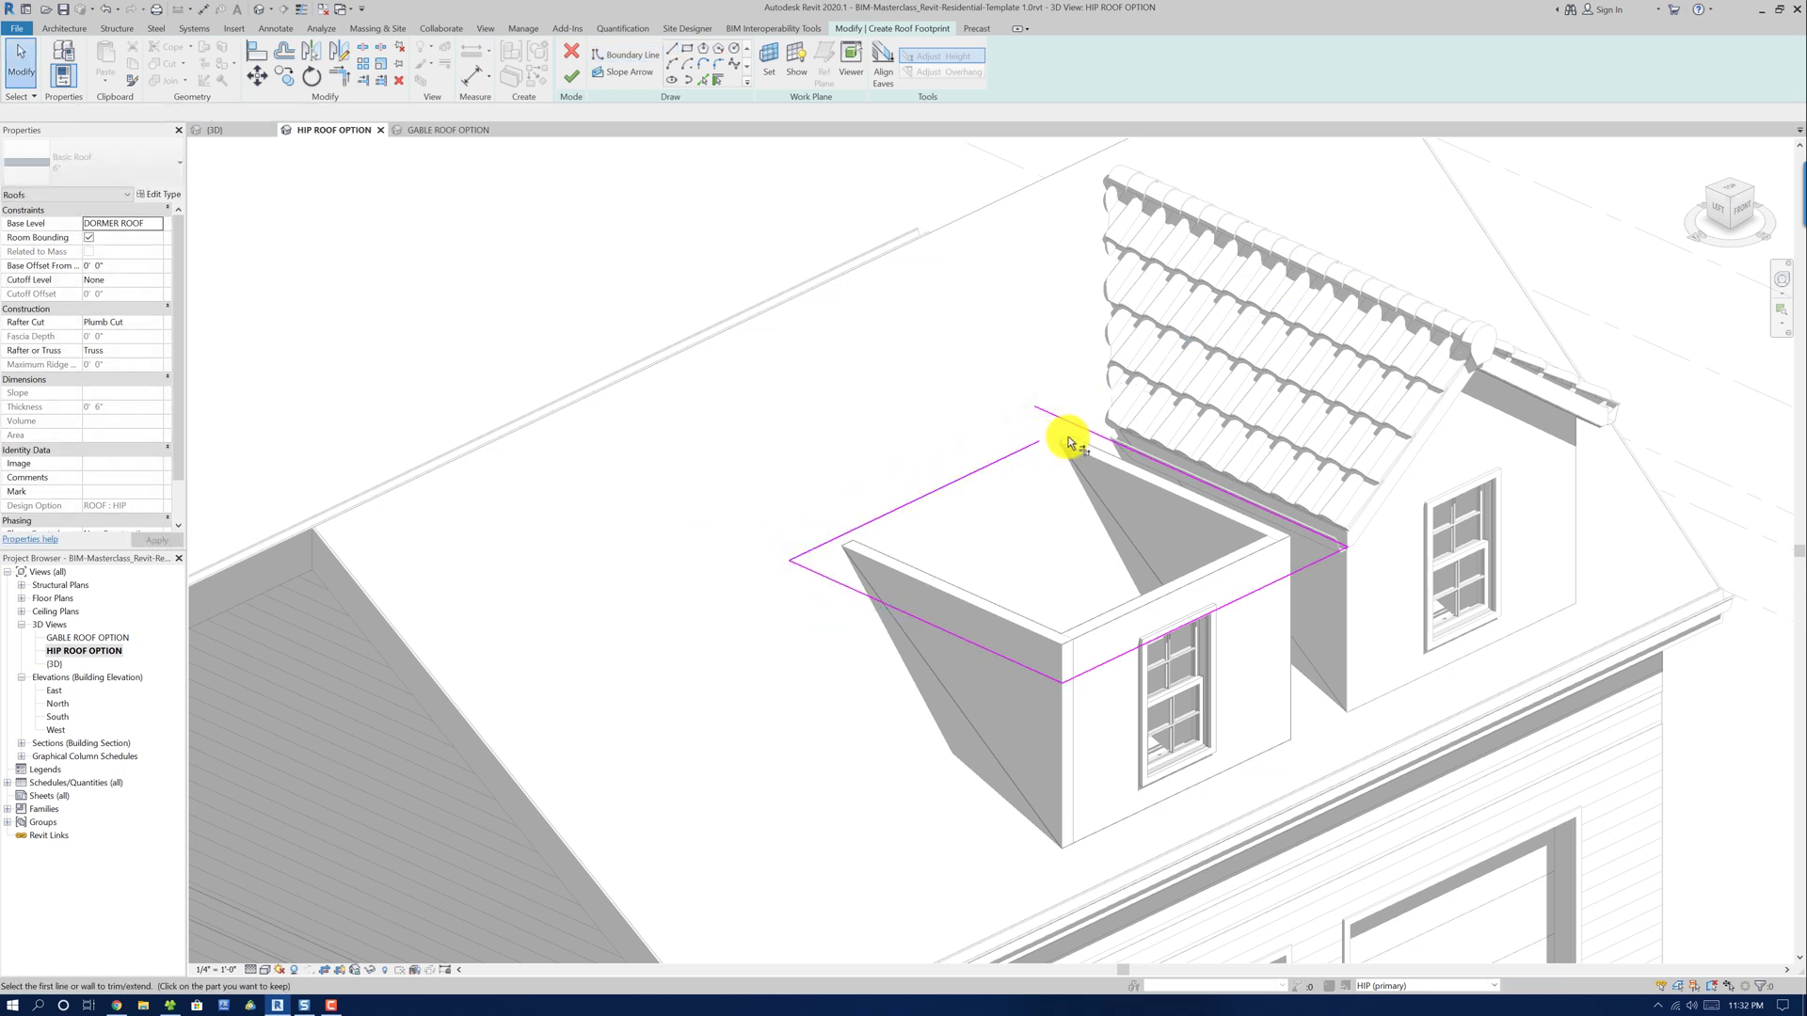
click(1068, 442)
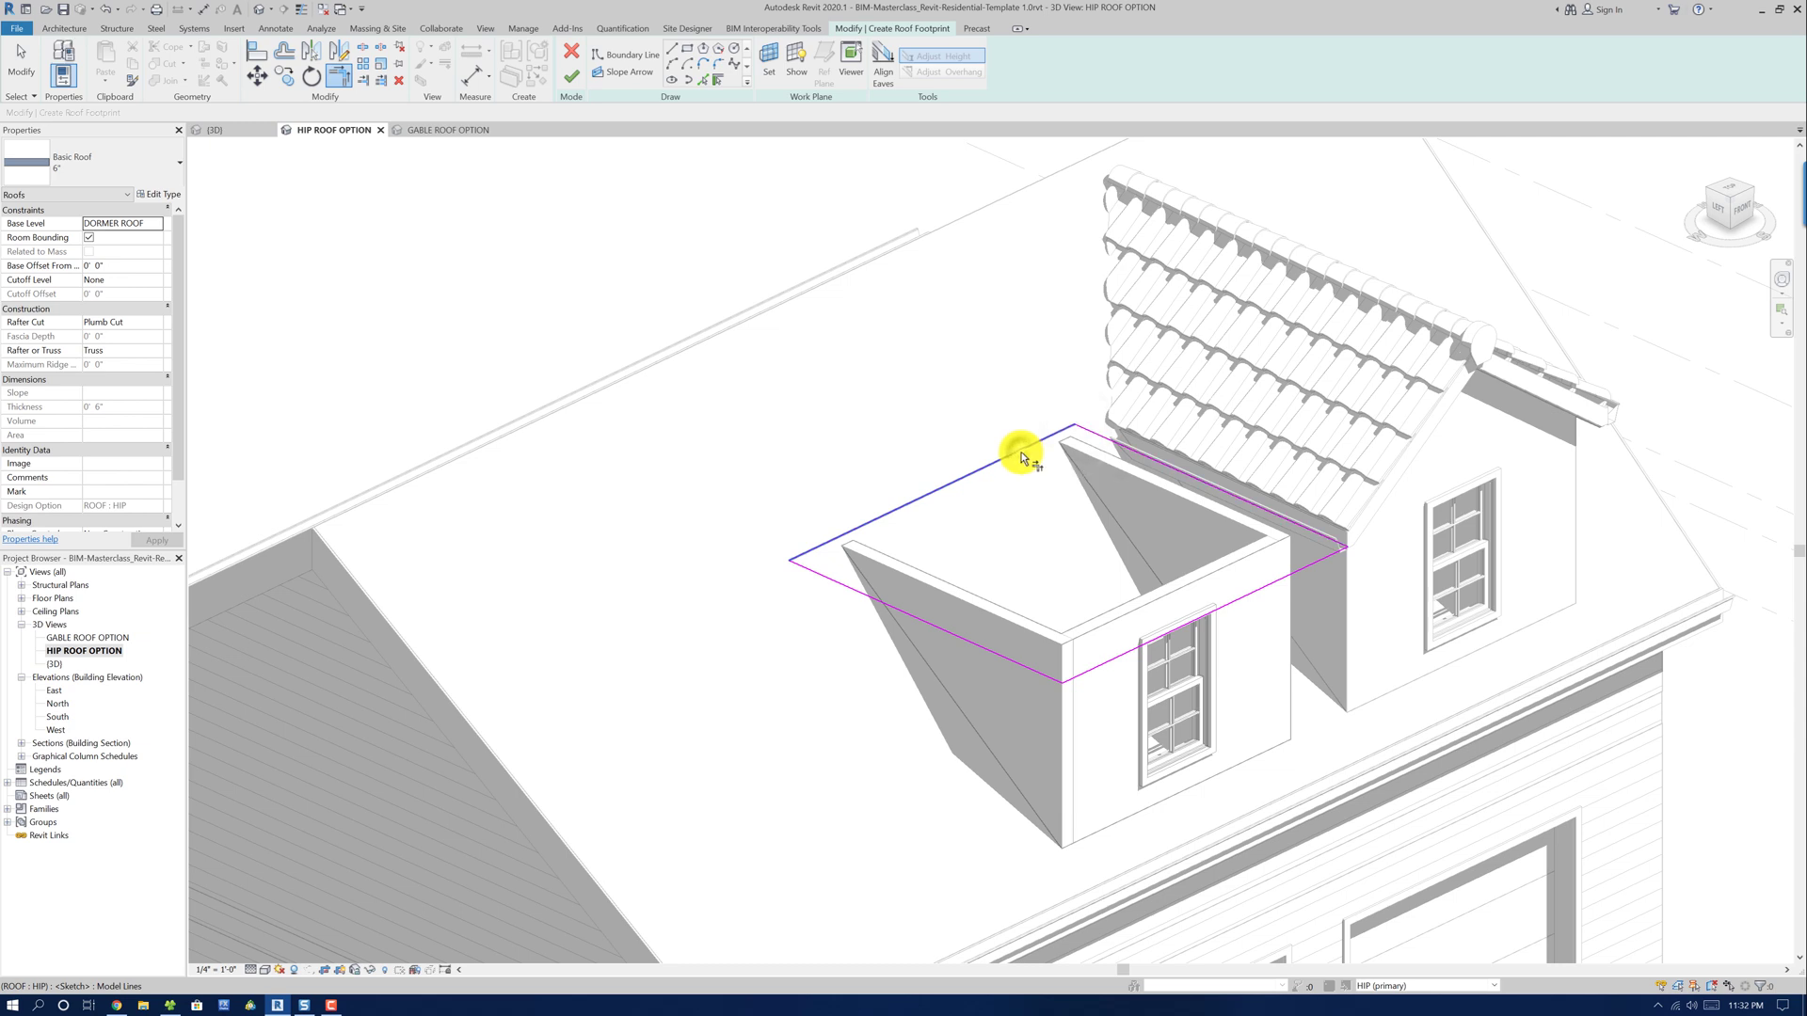
key(Escape)
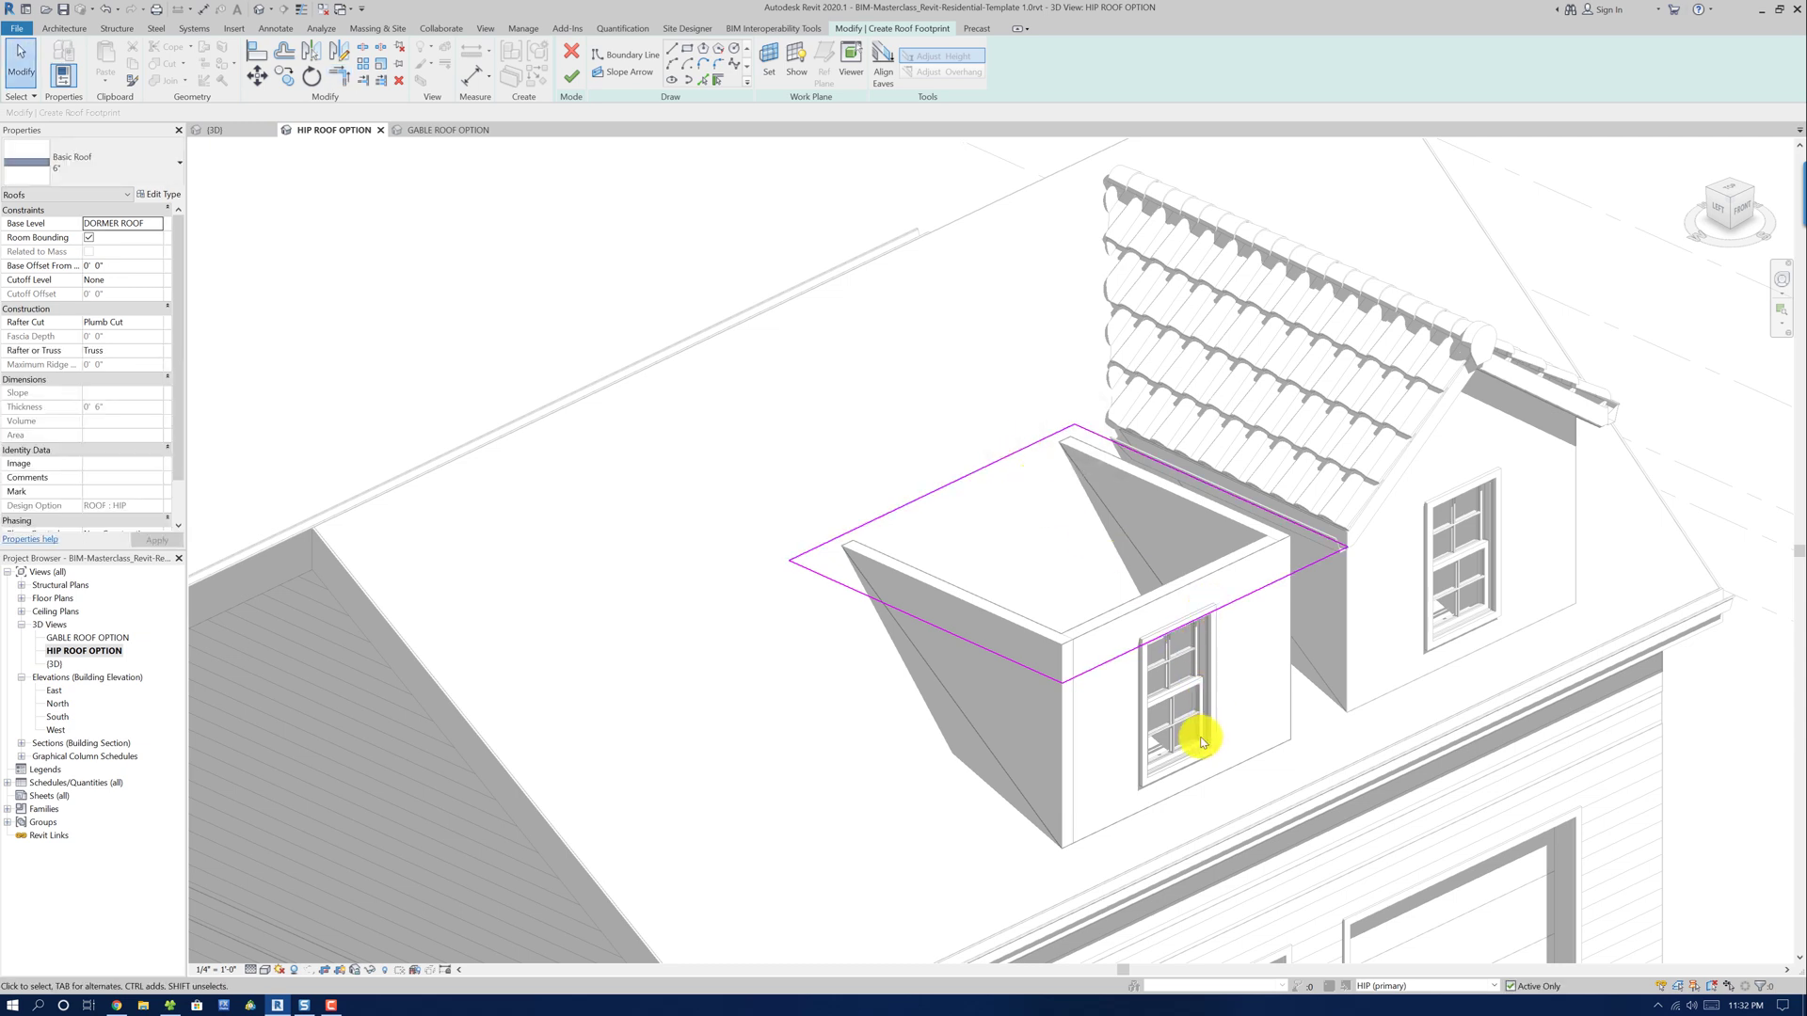
Make the front and two side boundary lines of the dormer sketch slope-defining and finish the hip roof
mouse_move(1199, 736)
mouse_down()
mouse_move(1116, 663)
mouse_move(1019, 631)
mouse_up()
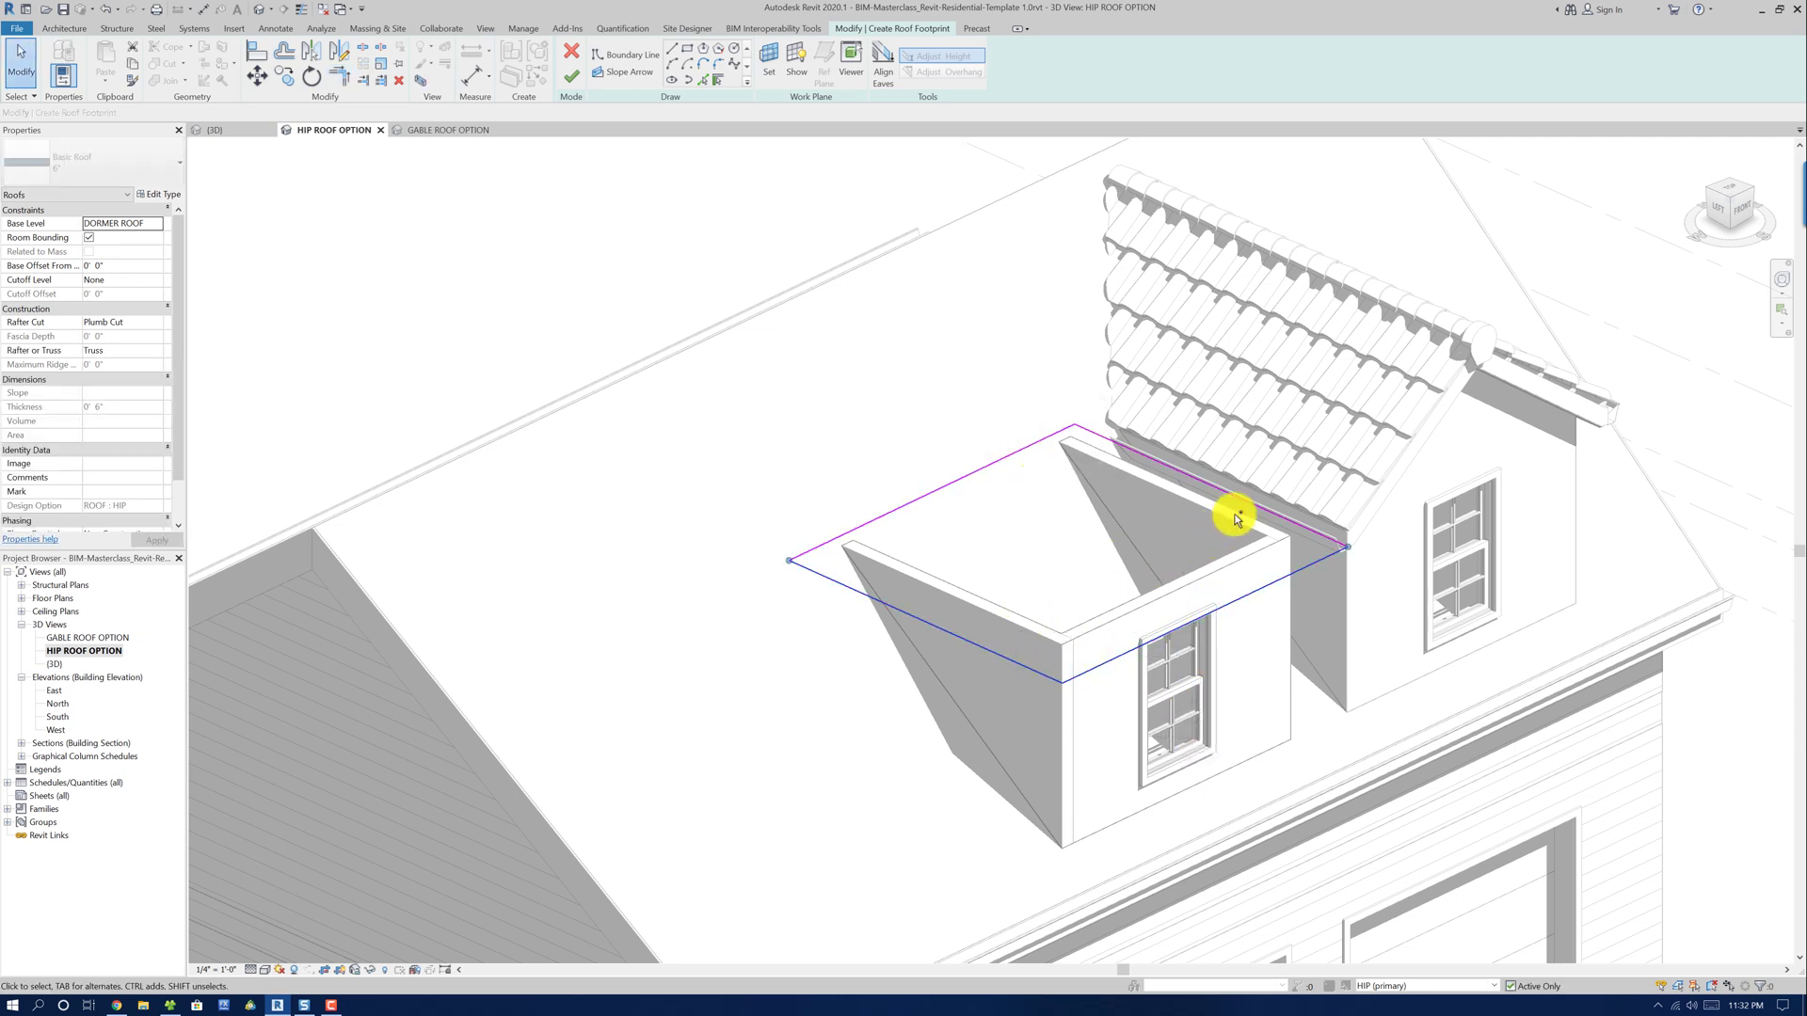
ctrl+click(1249, 503)
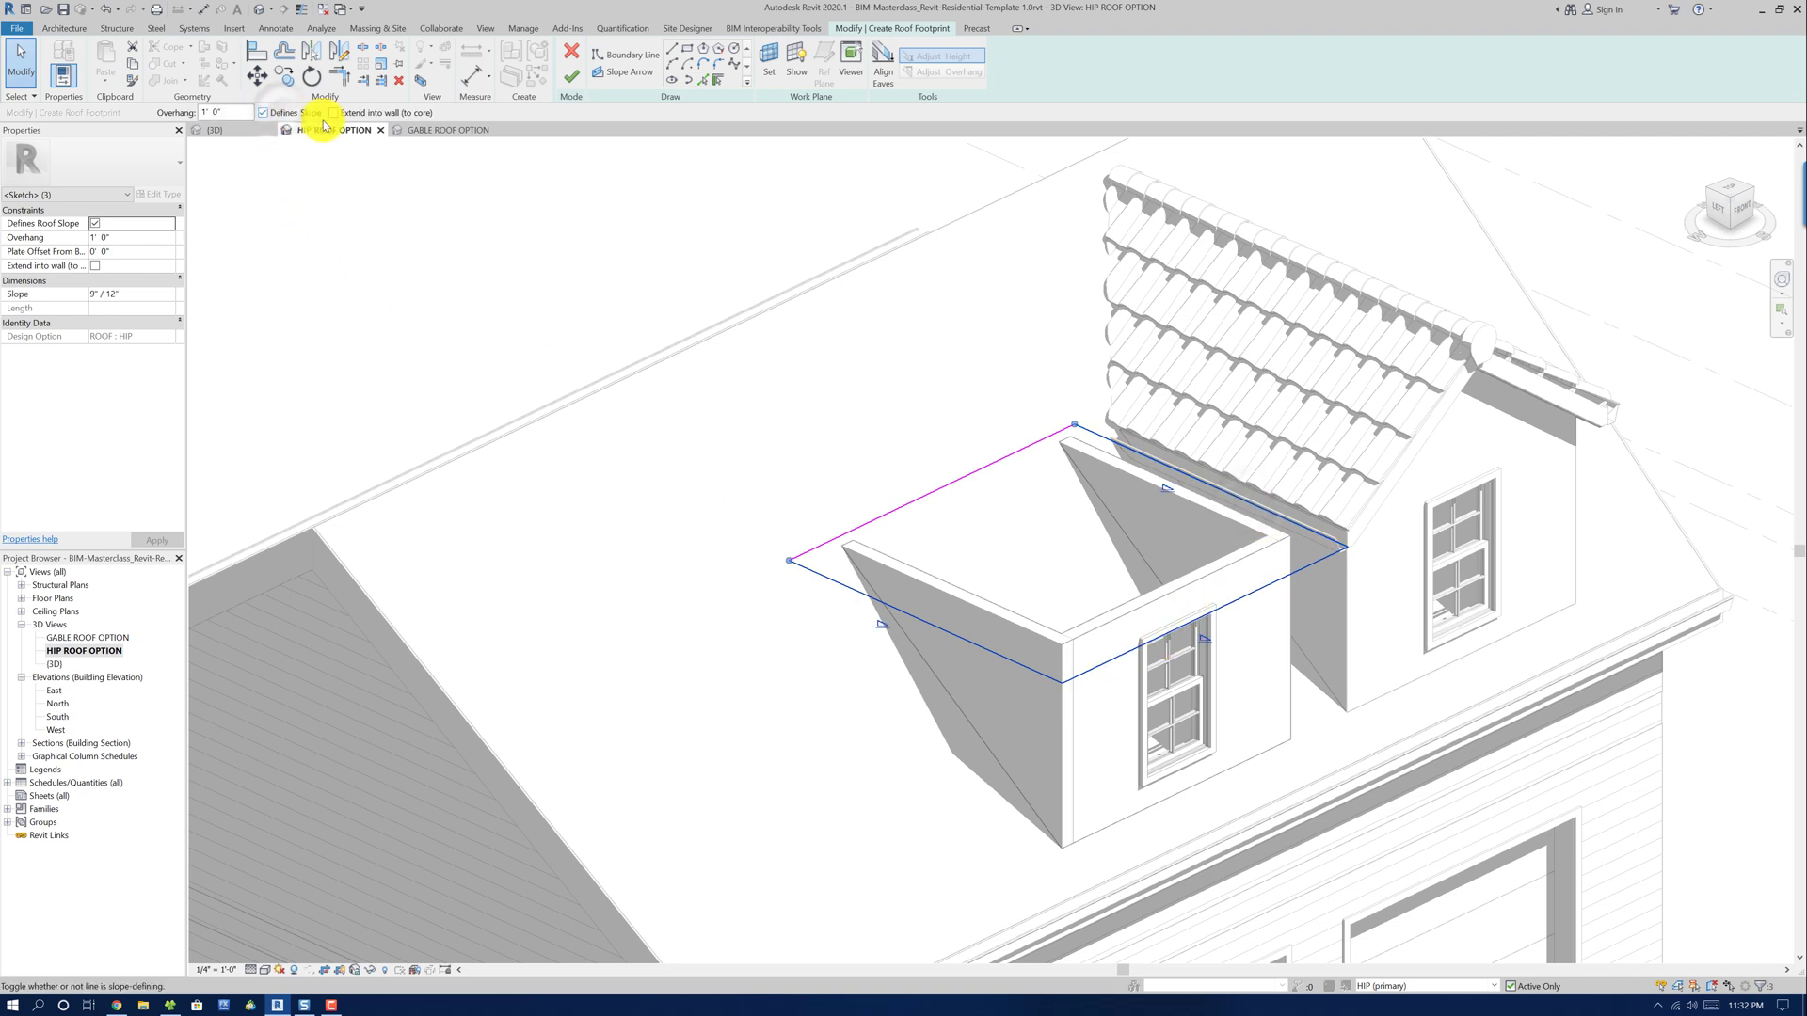
click(572, 78)
Attach the highlighted dormer walls to the new hip roof and clear the roof selection
scroll(746, 202, down, 1)
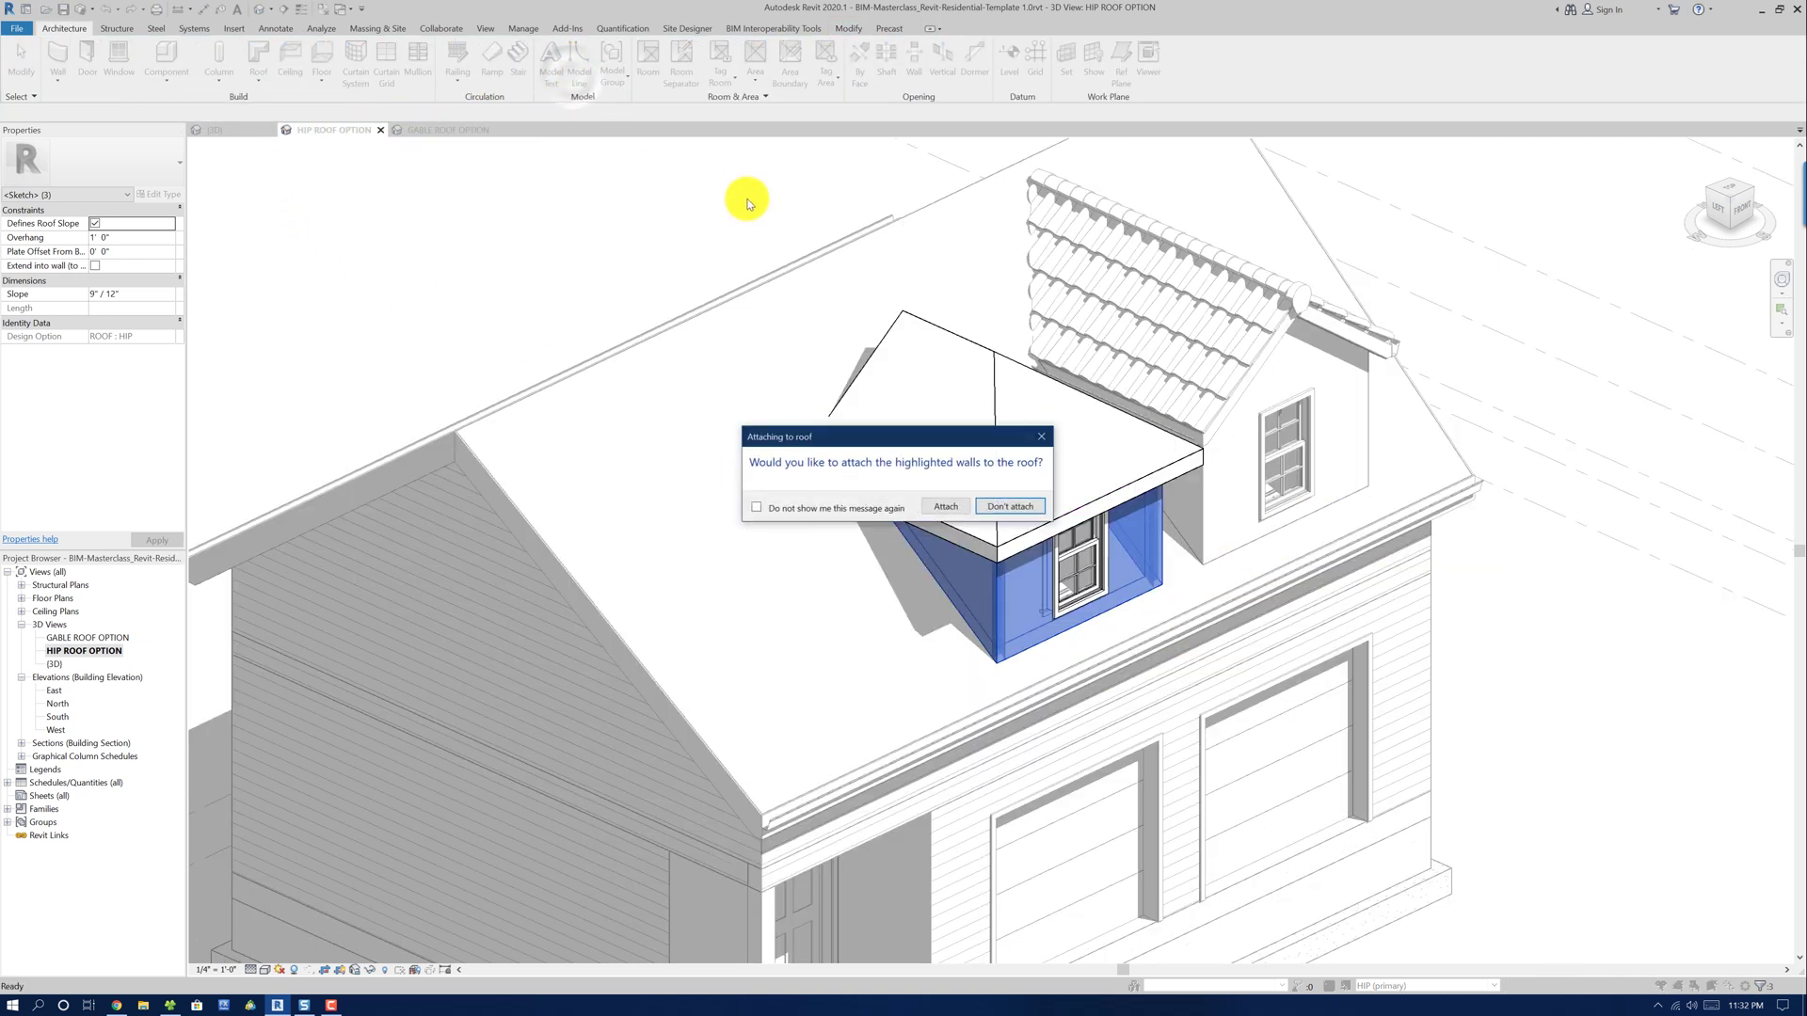
click(956, 509)
scroll(979, 511, up, 2)
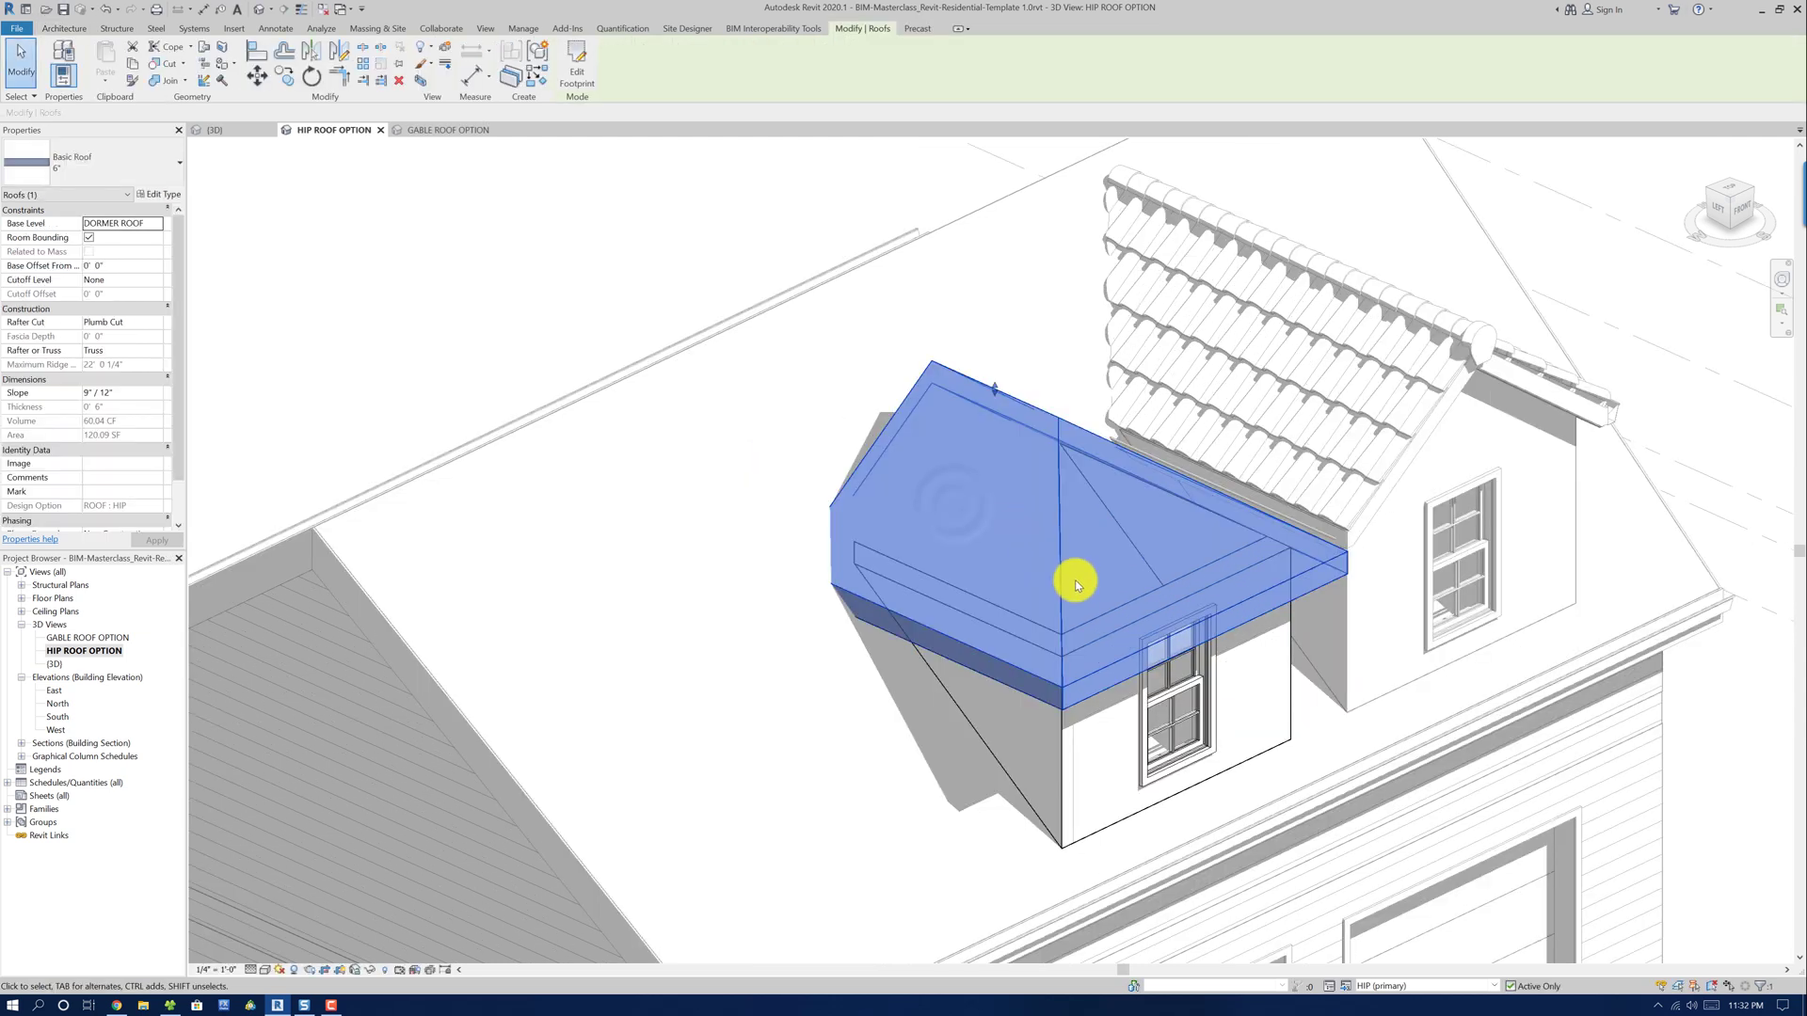
key(Escape)
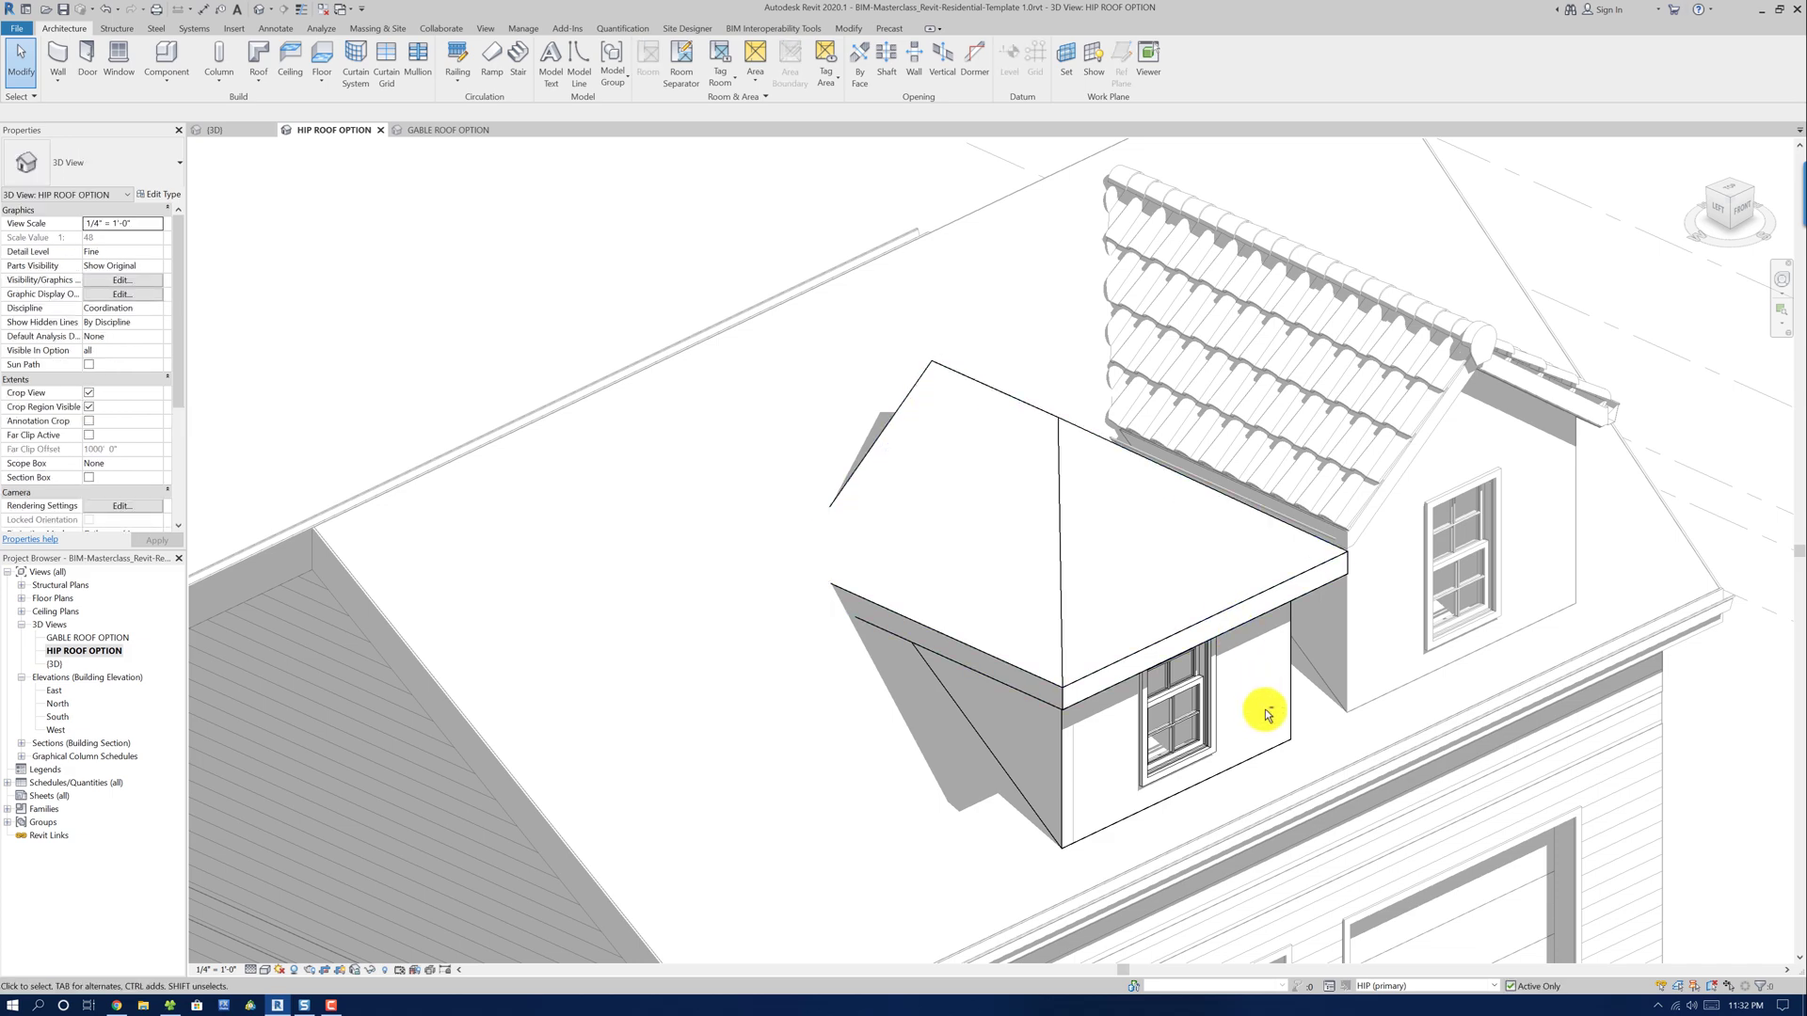
Join the back edge of the dormer hip roof to the face of the main roof with Join/Unjoin Roof
mouse_move(1262, 713)
shift+middle_down()
mouse_move(1182, 645)
mouse_move(1277, 639)
mouse_move(1141, 471)
shift+middle_up()
click(1146, 475)
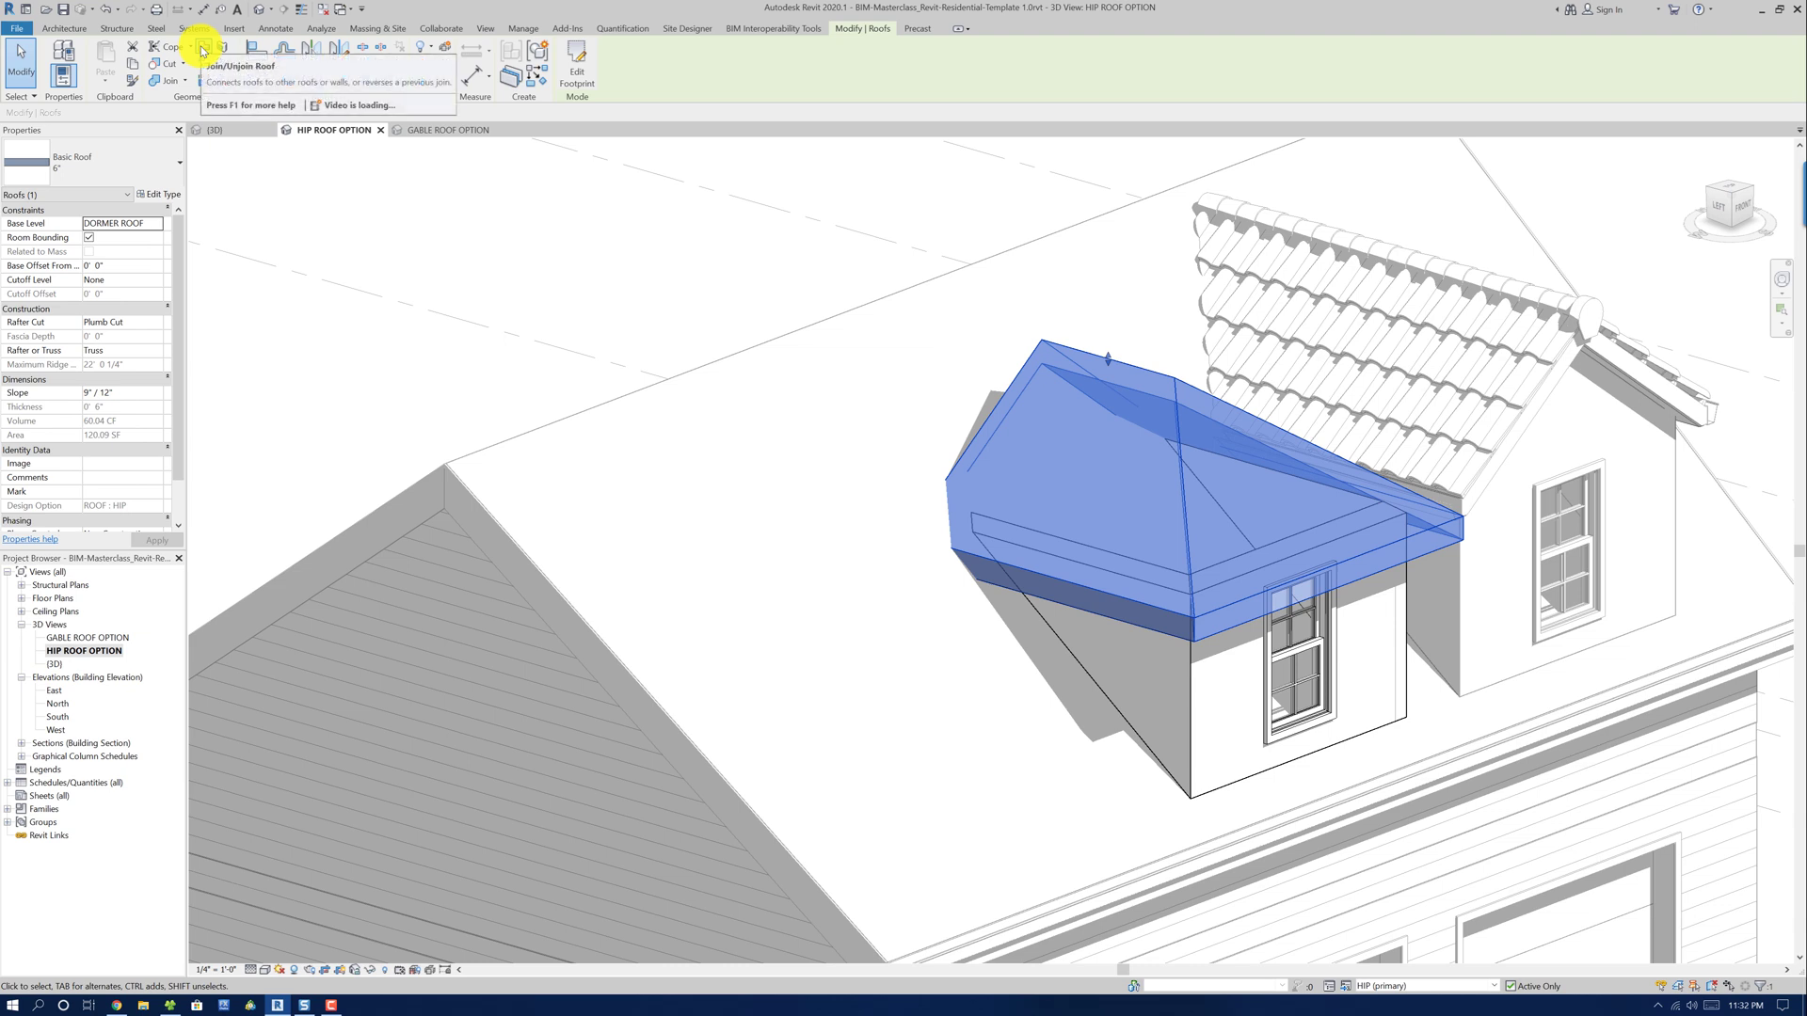
click(202, 49)
click(226, 72)
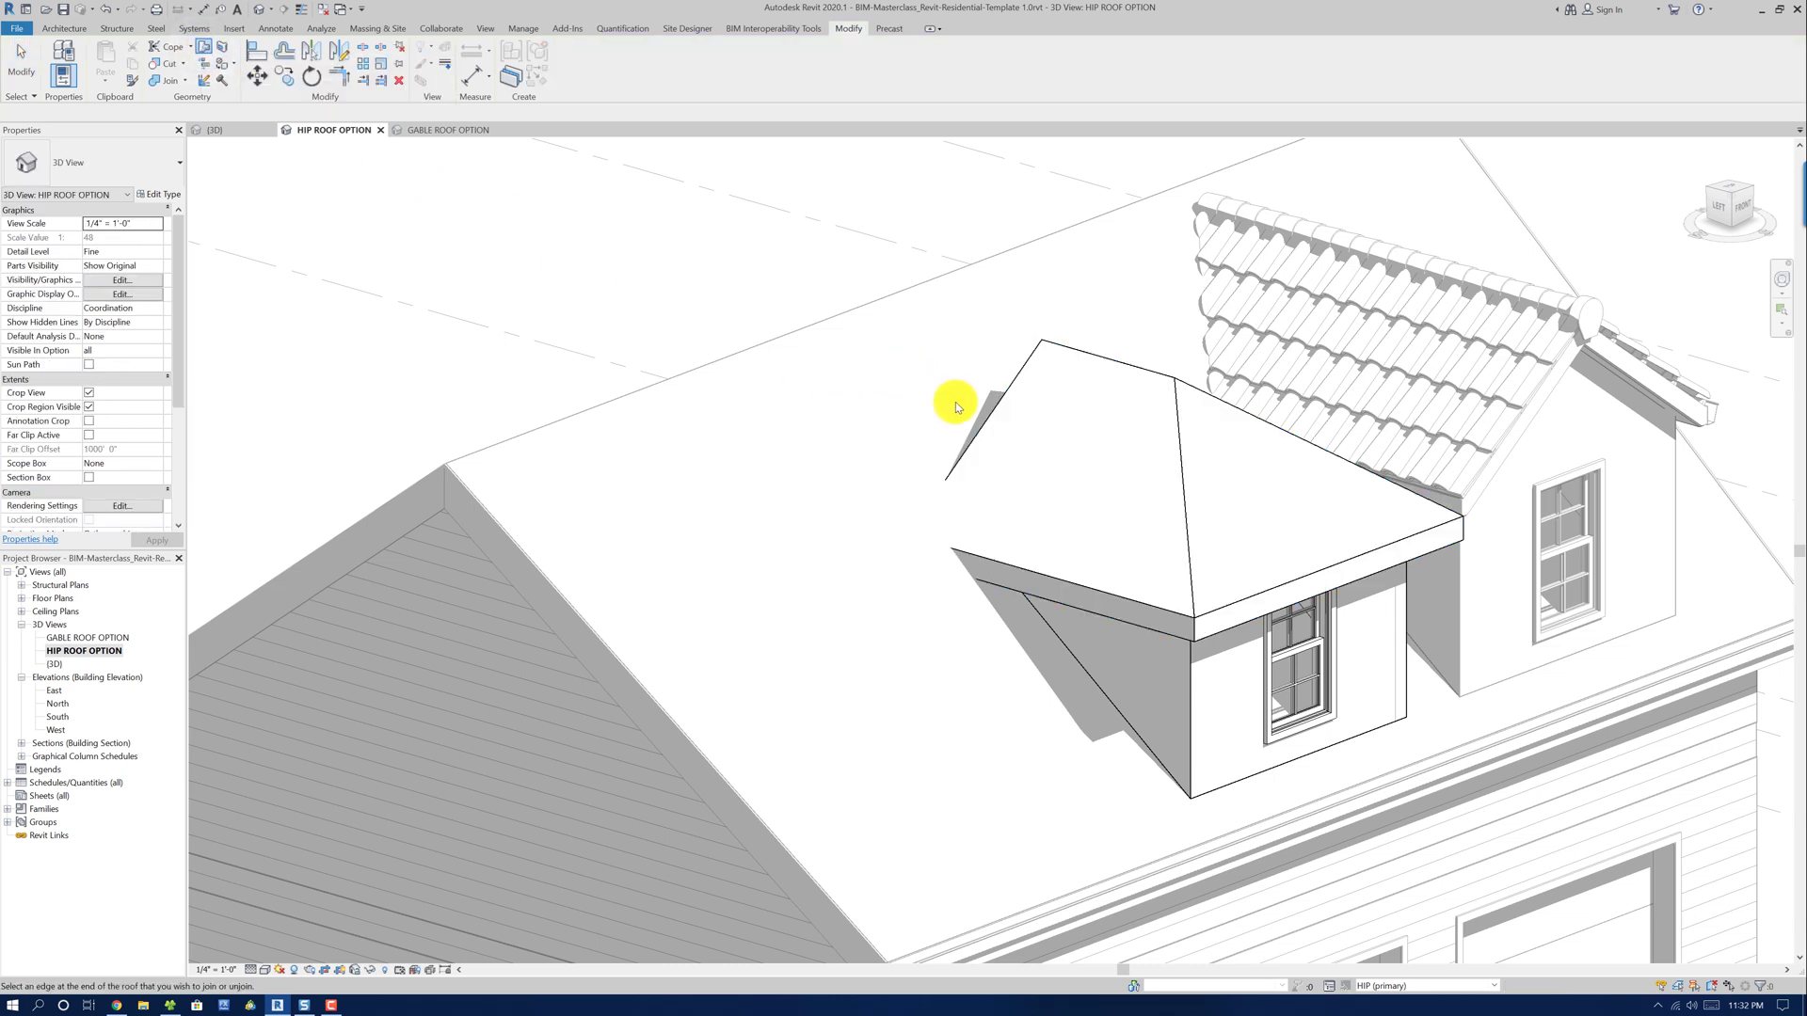
click(763, 353)
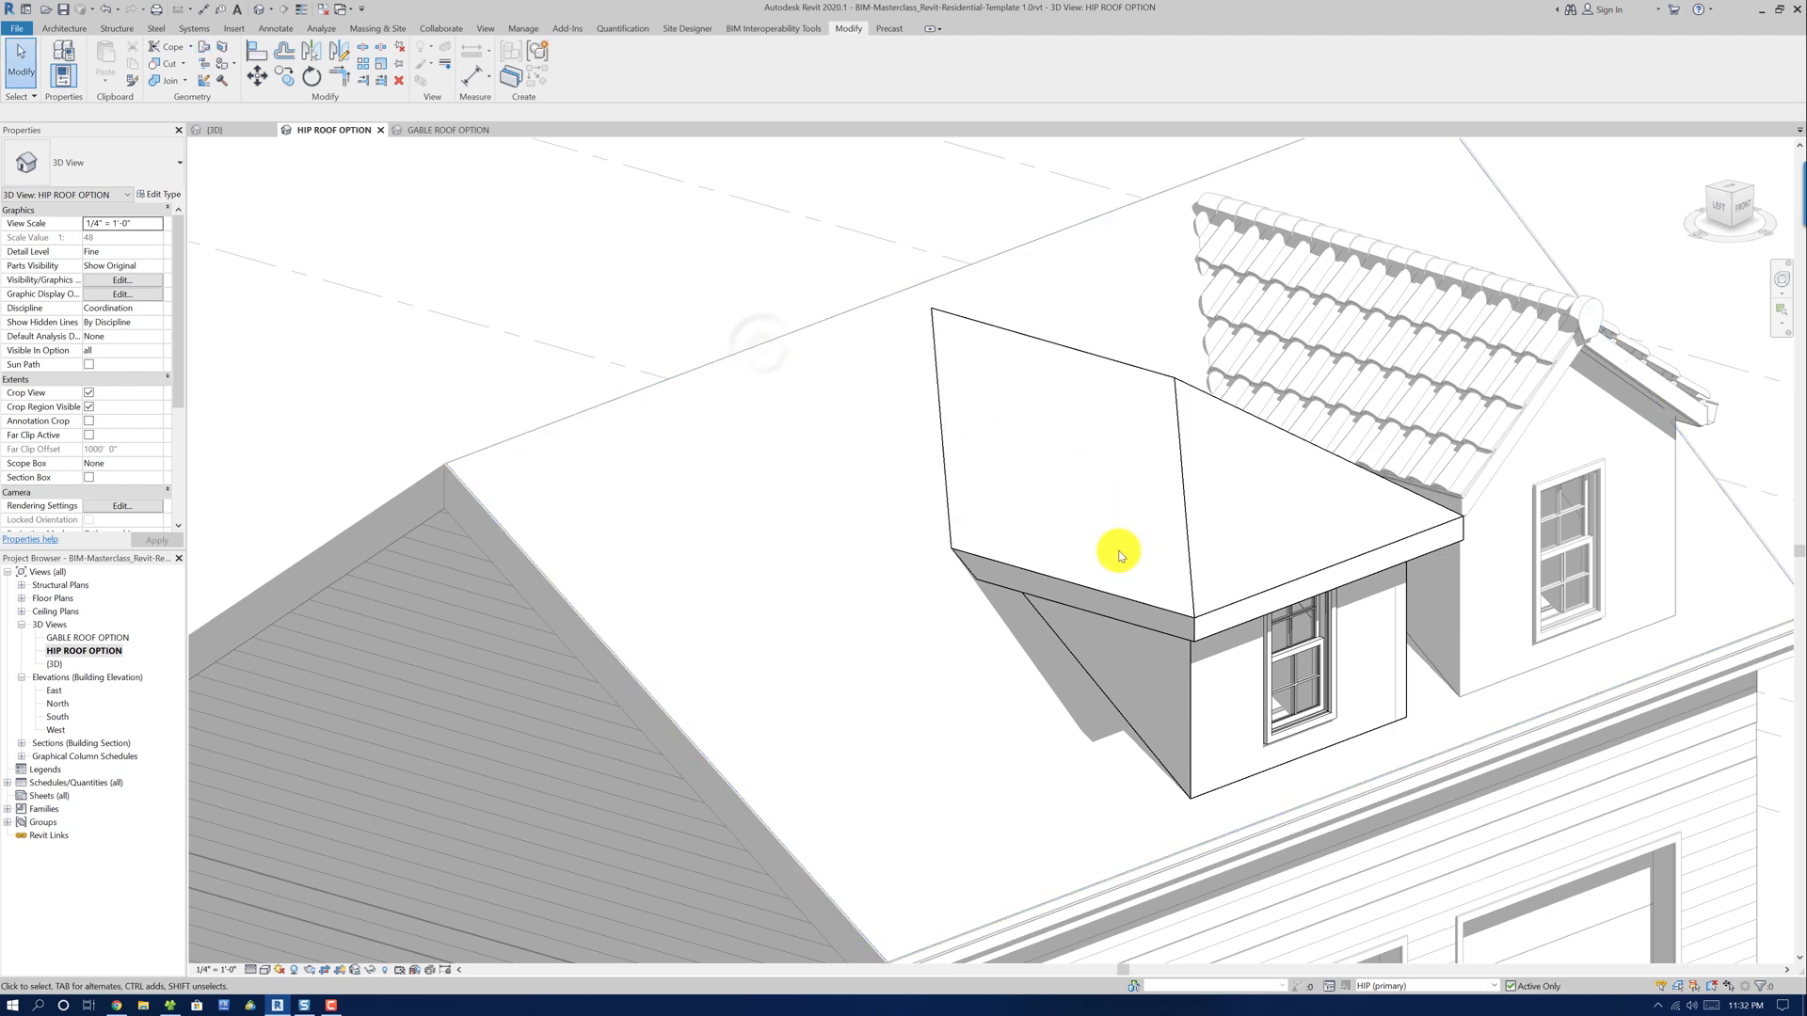
shift+middle_drag(1237, 537, 1366, 423)
click(1740, 207)
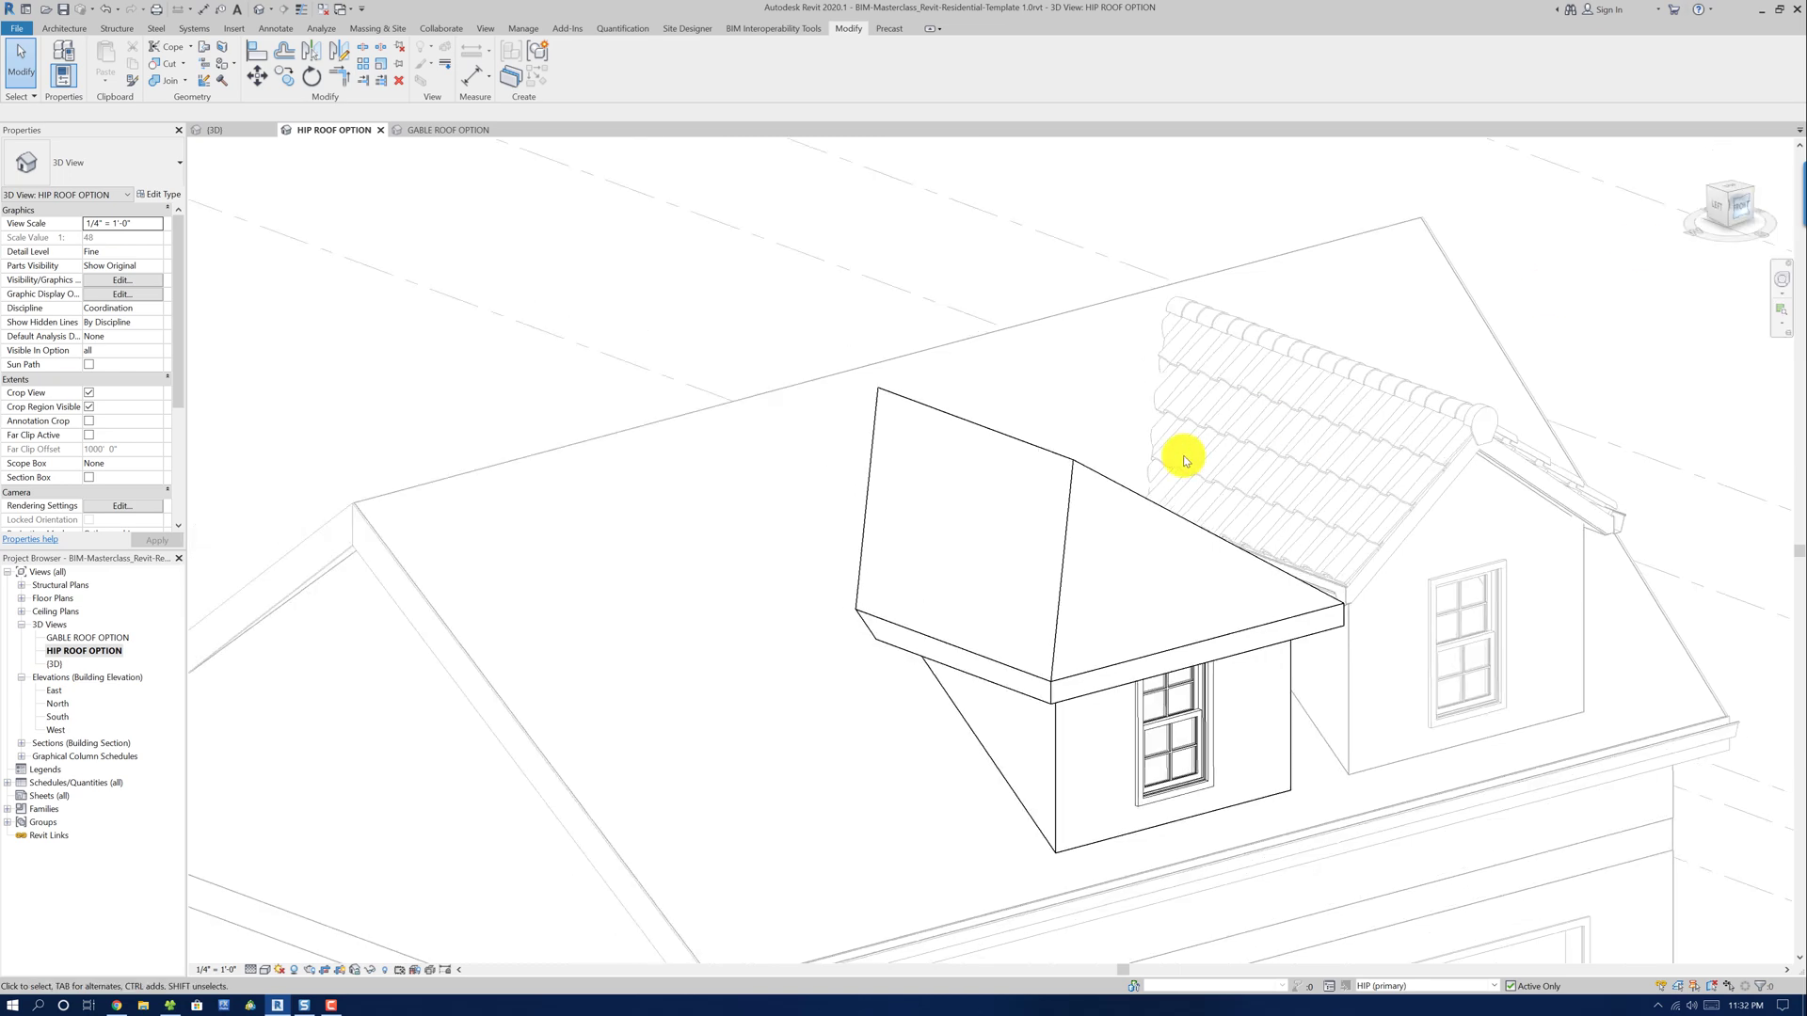
Set the dormer hip roof's rafter cut to Two Cut - Square with a fascia depth of 0' 8", and clear the selection
scroll(1014, 526, up, 10)
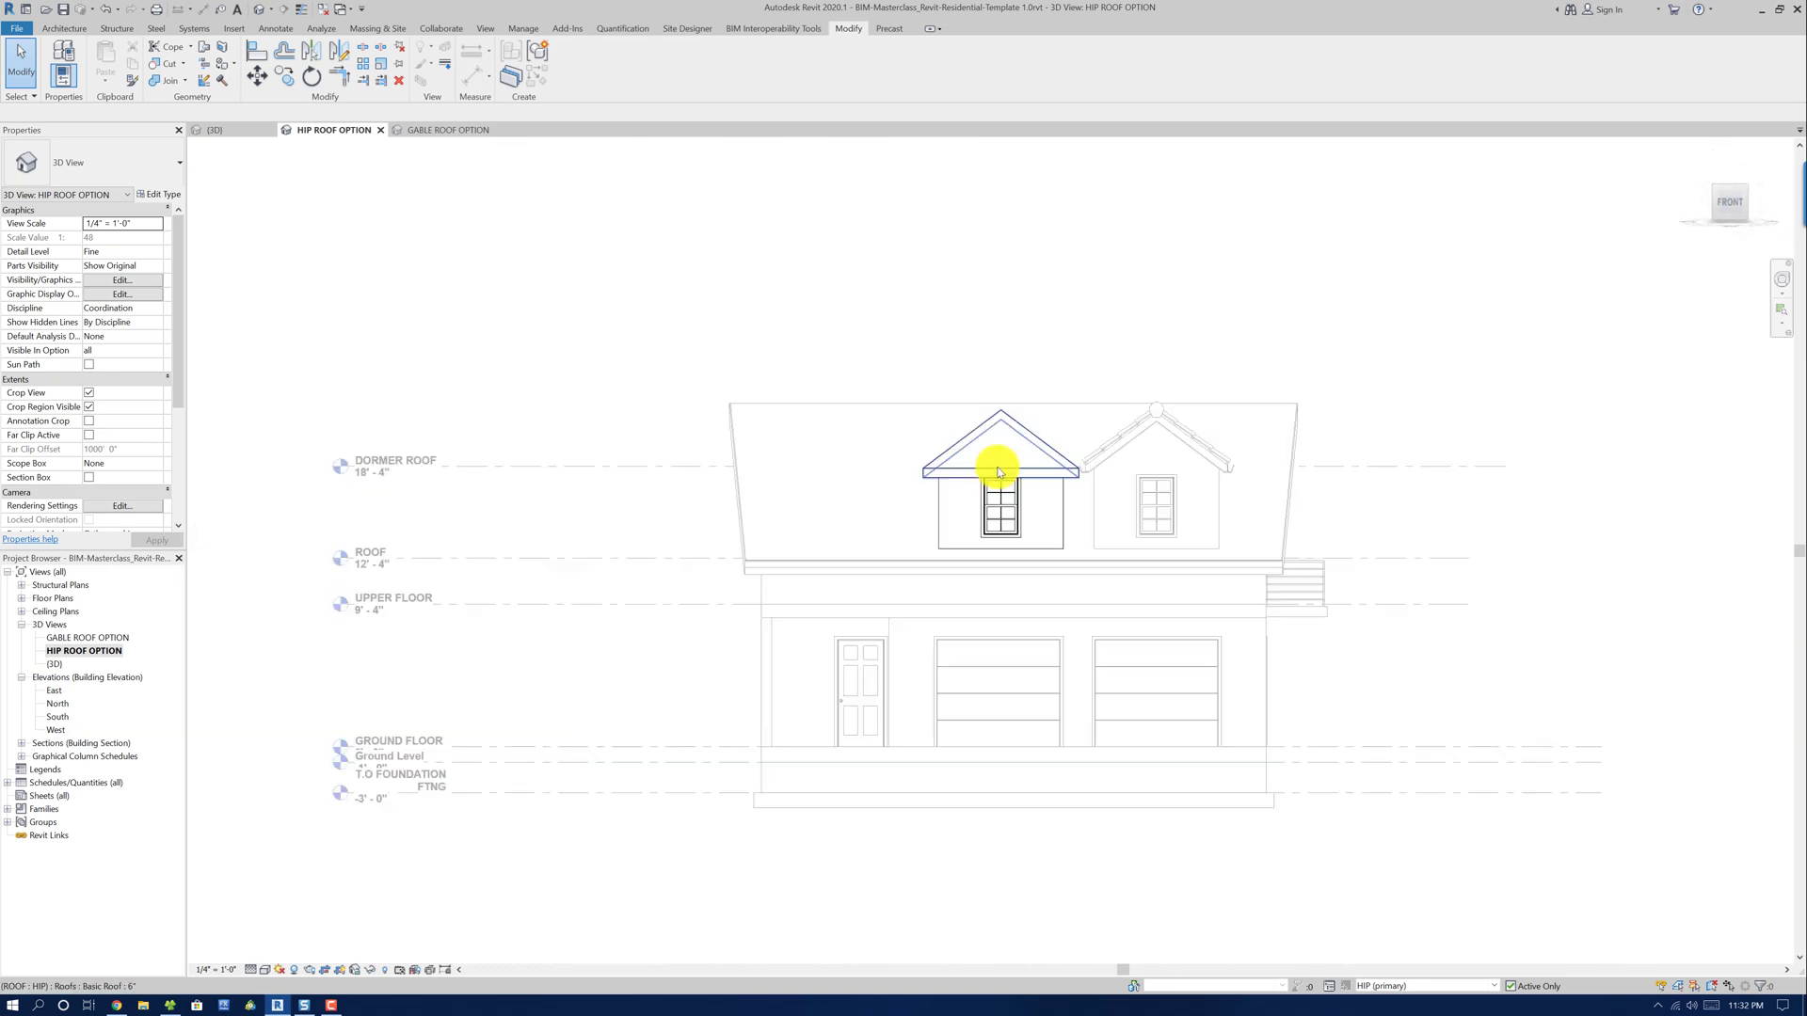
shift+middle_drag(1085, 577, 1580, 673)
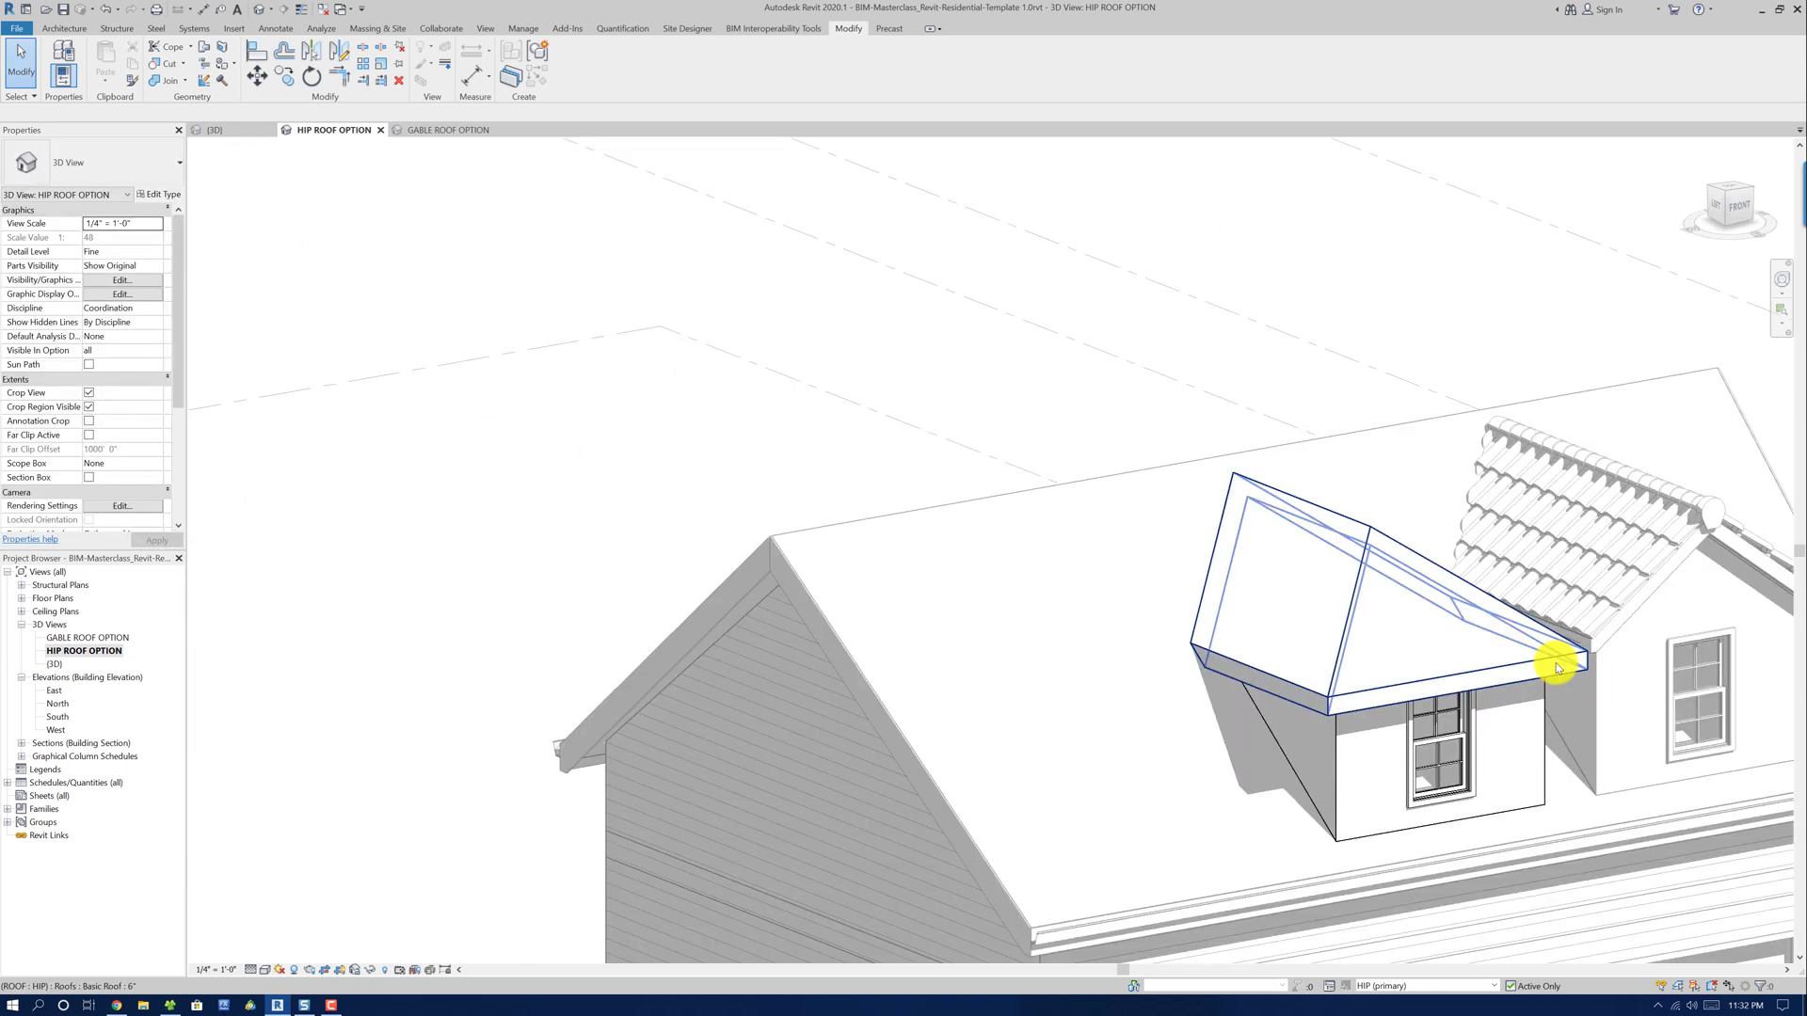
click(1564, 668)
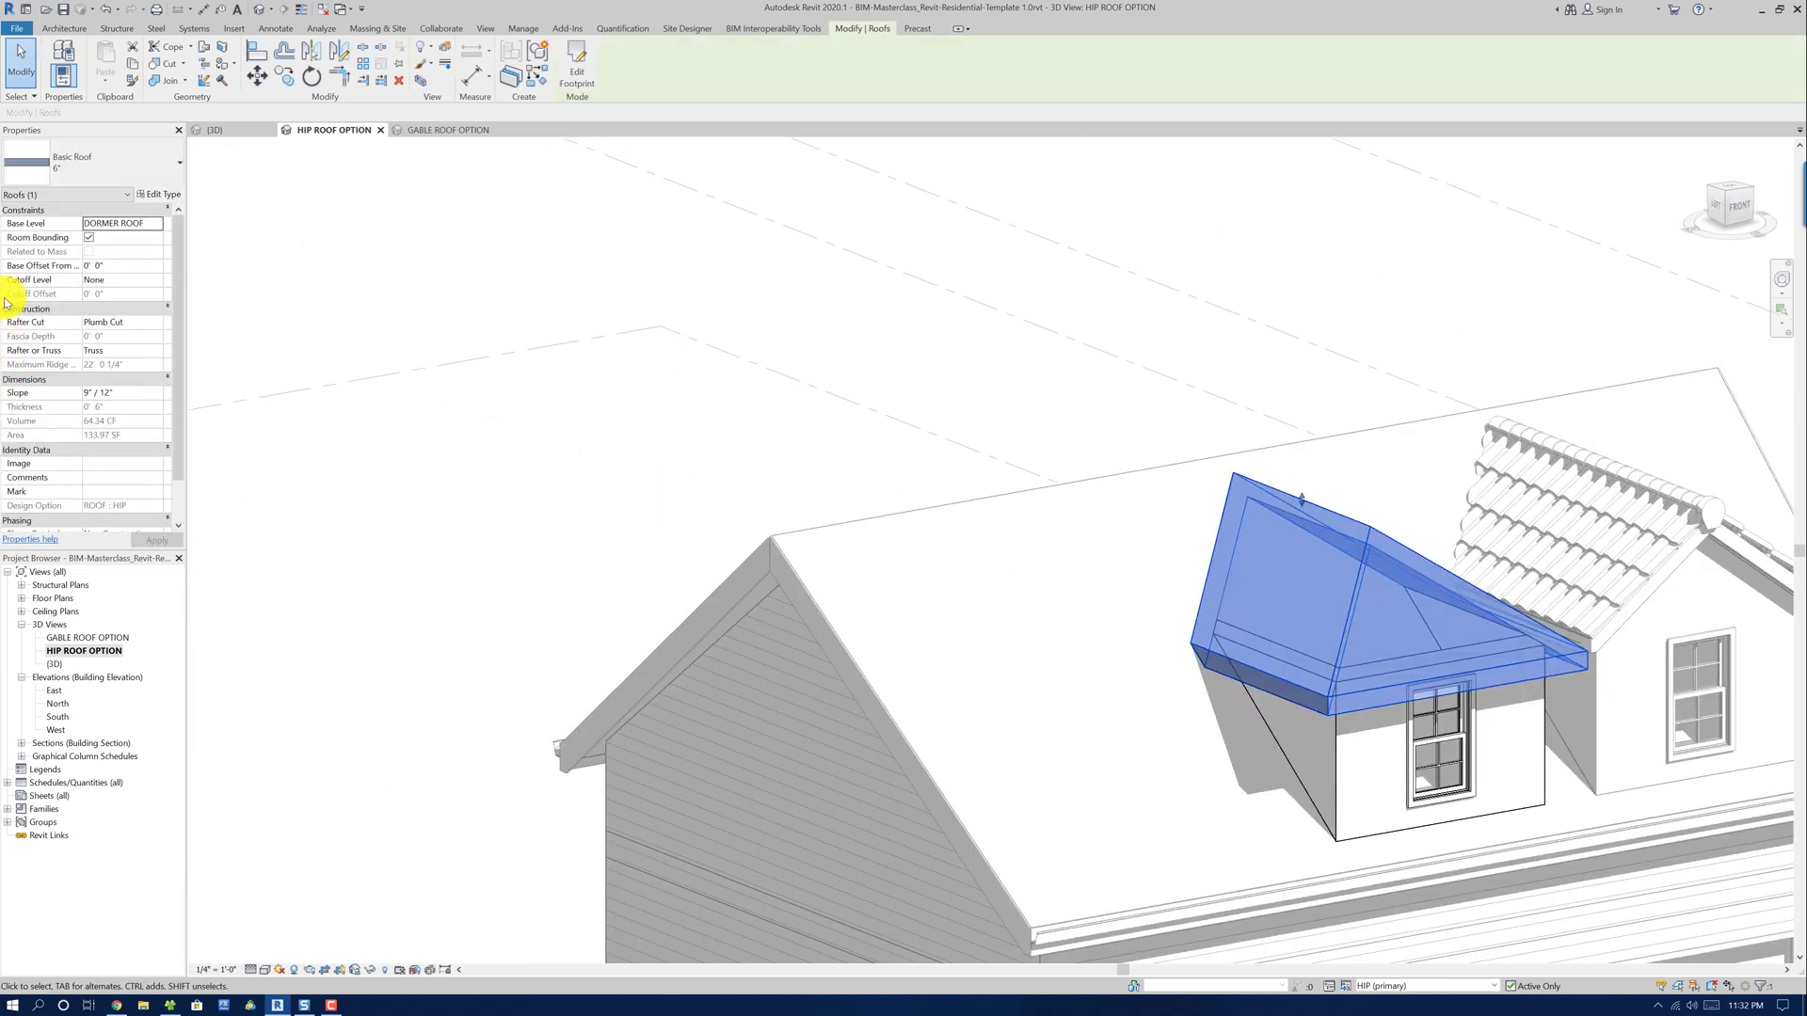
click(156, 325)
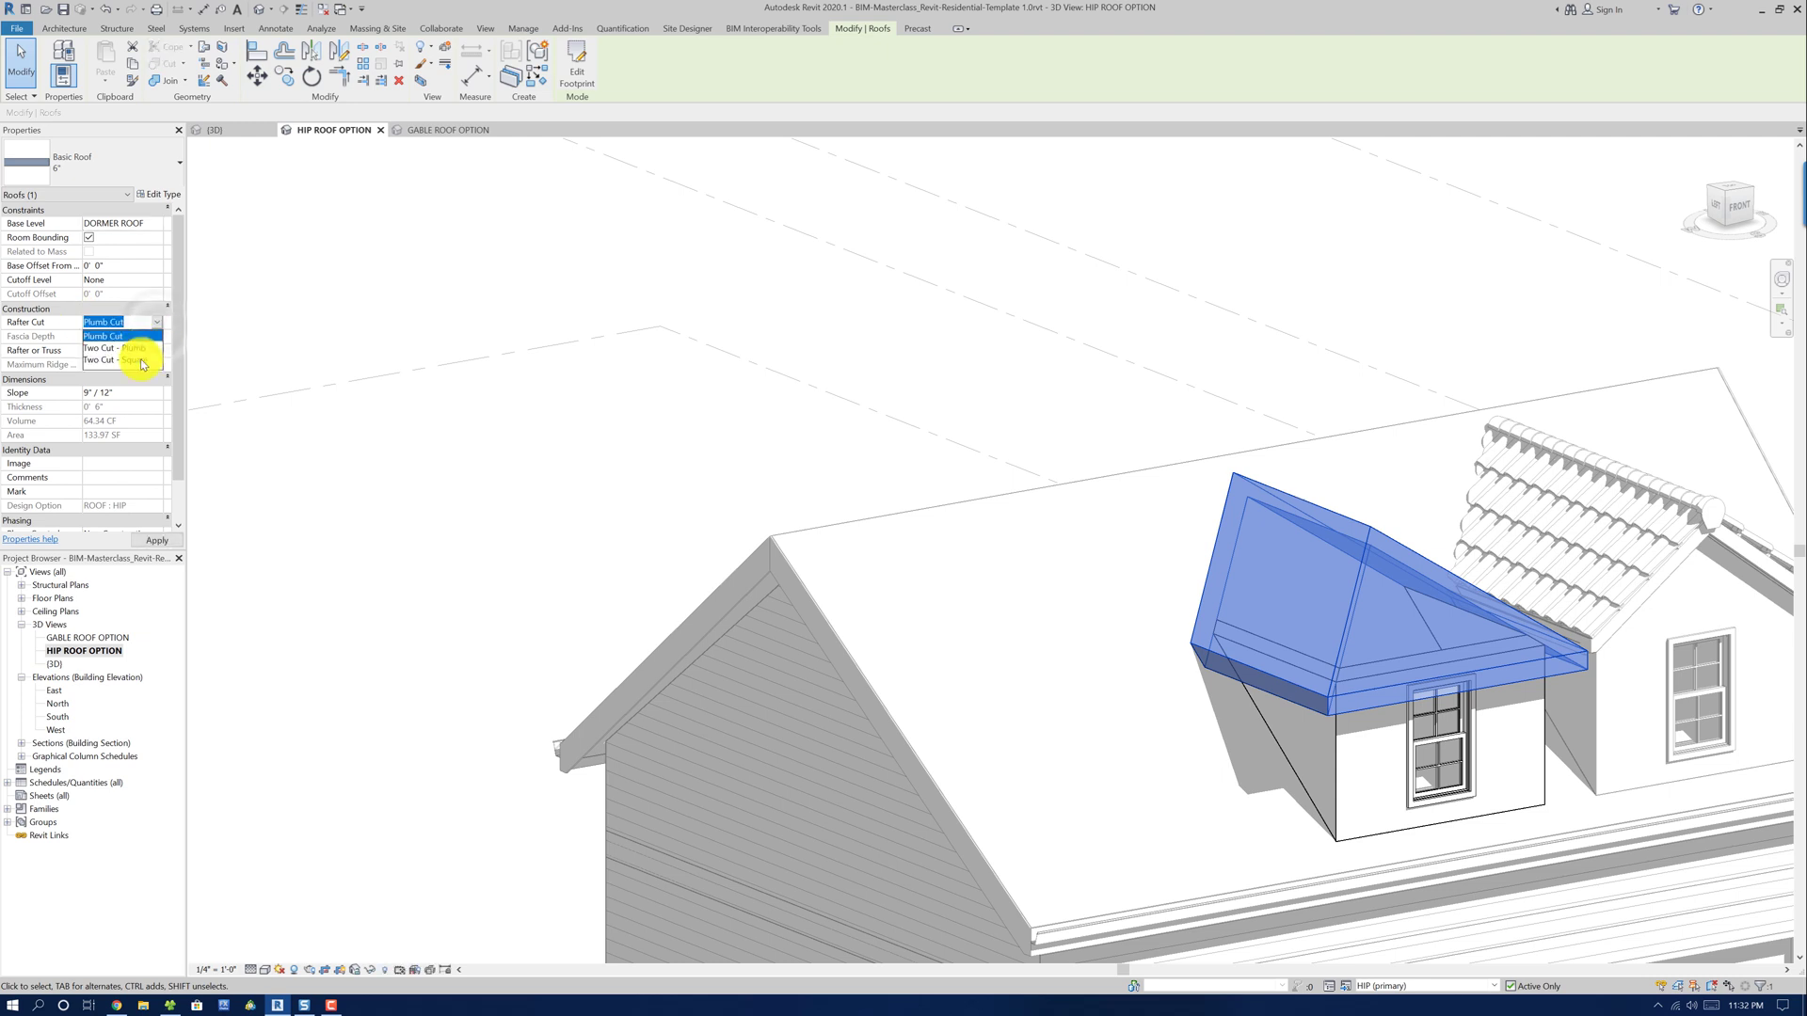
click(142, 361)
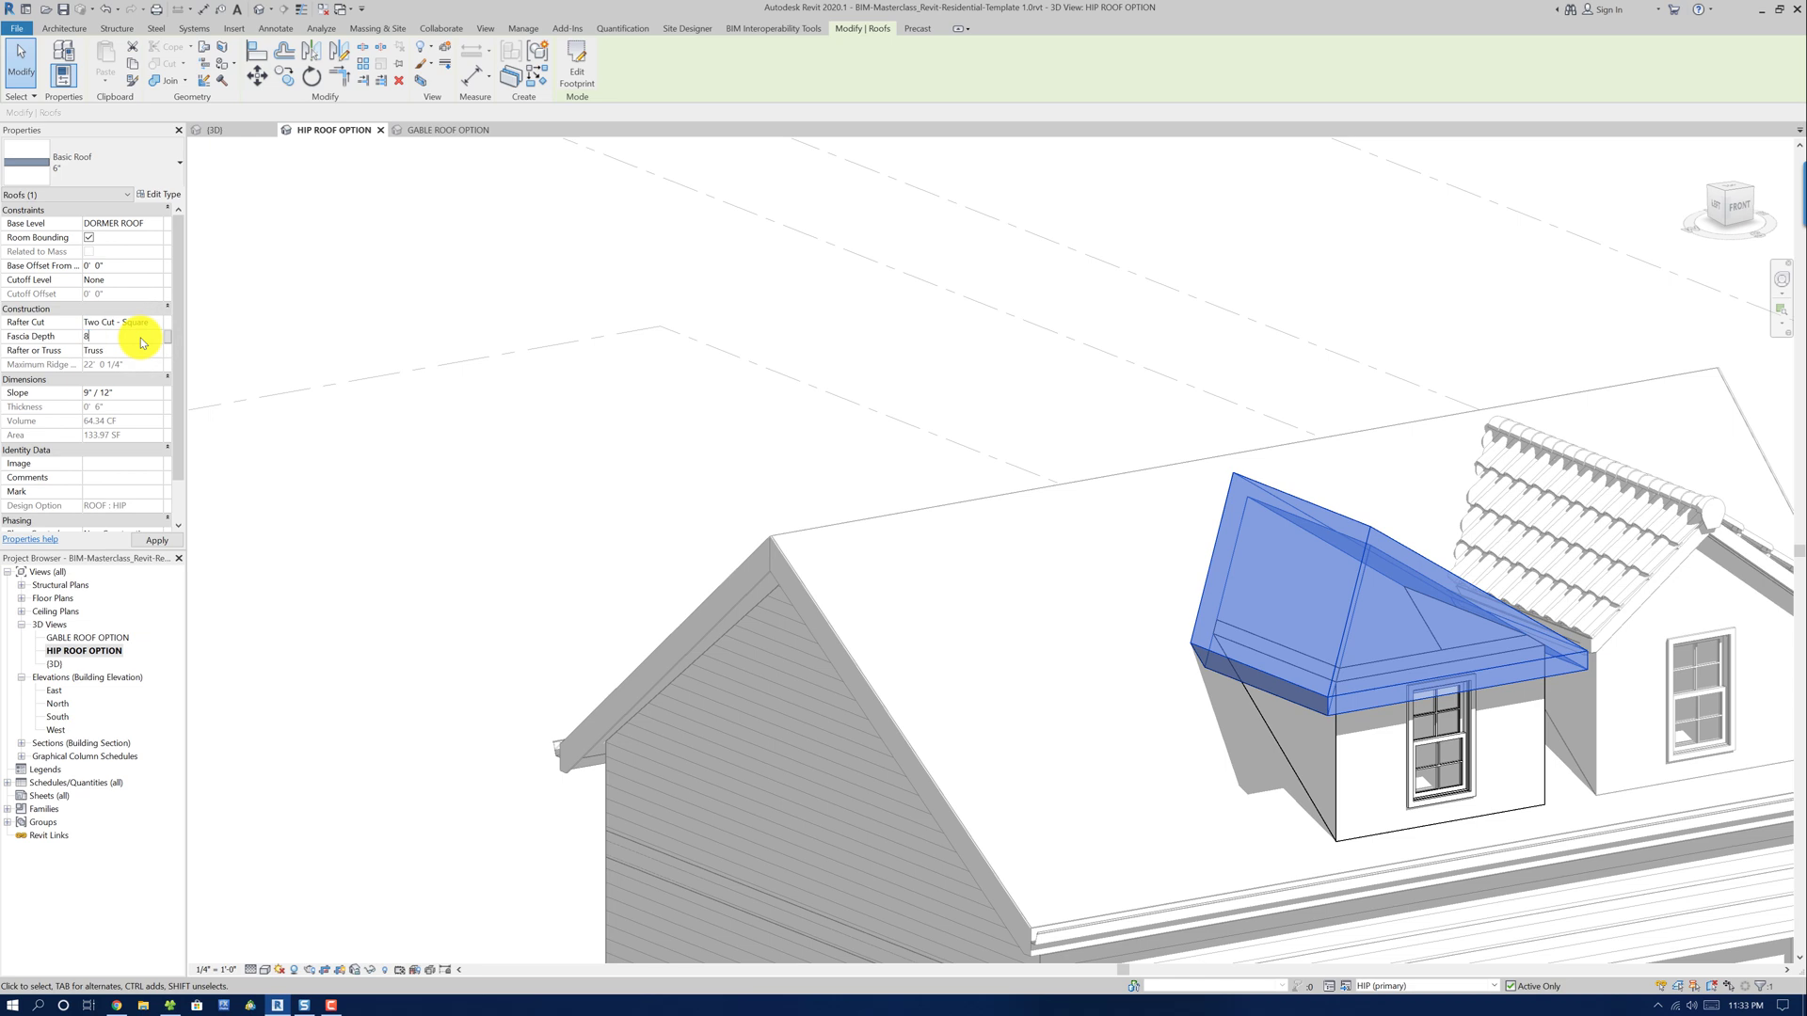
click(143, 540)
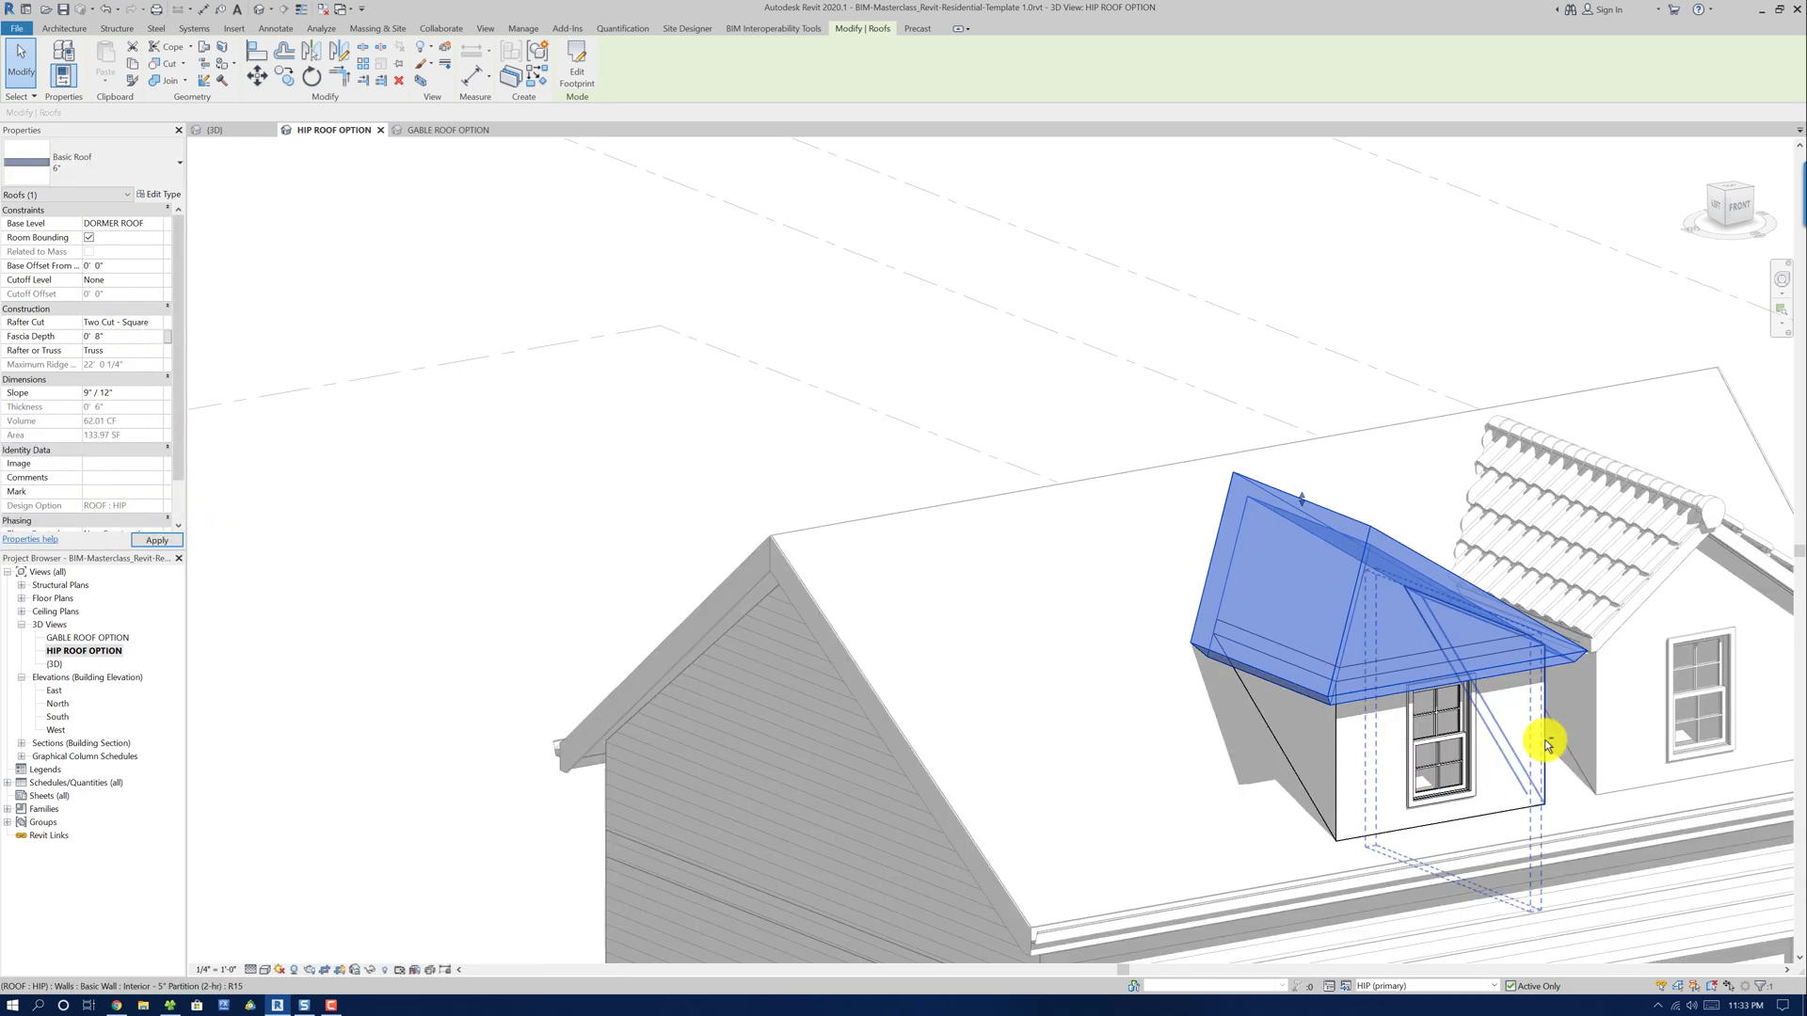
shift+middle_drag(1546, 744, 1352, 718)
click(1566, 770)
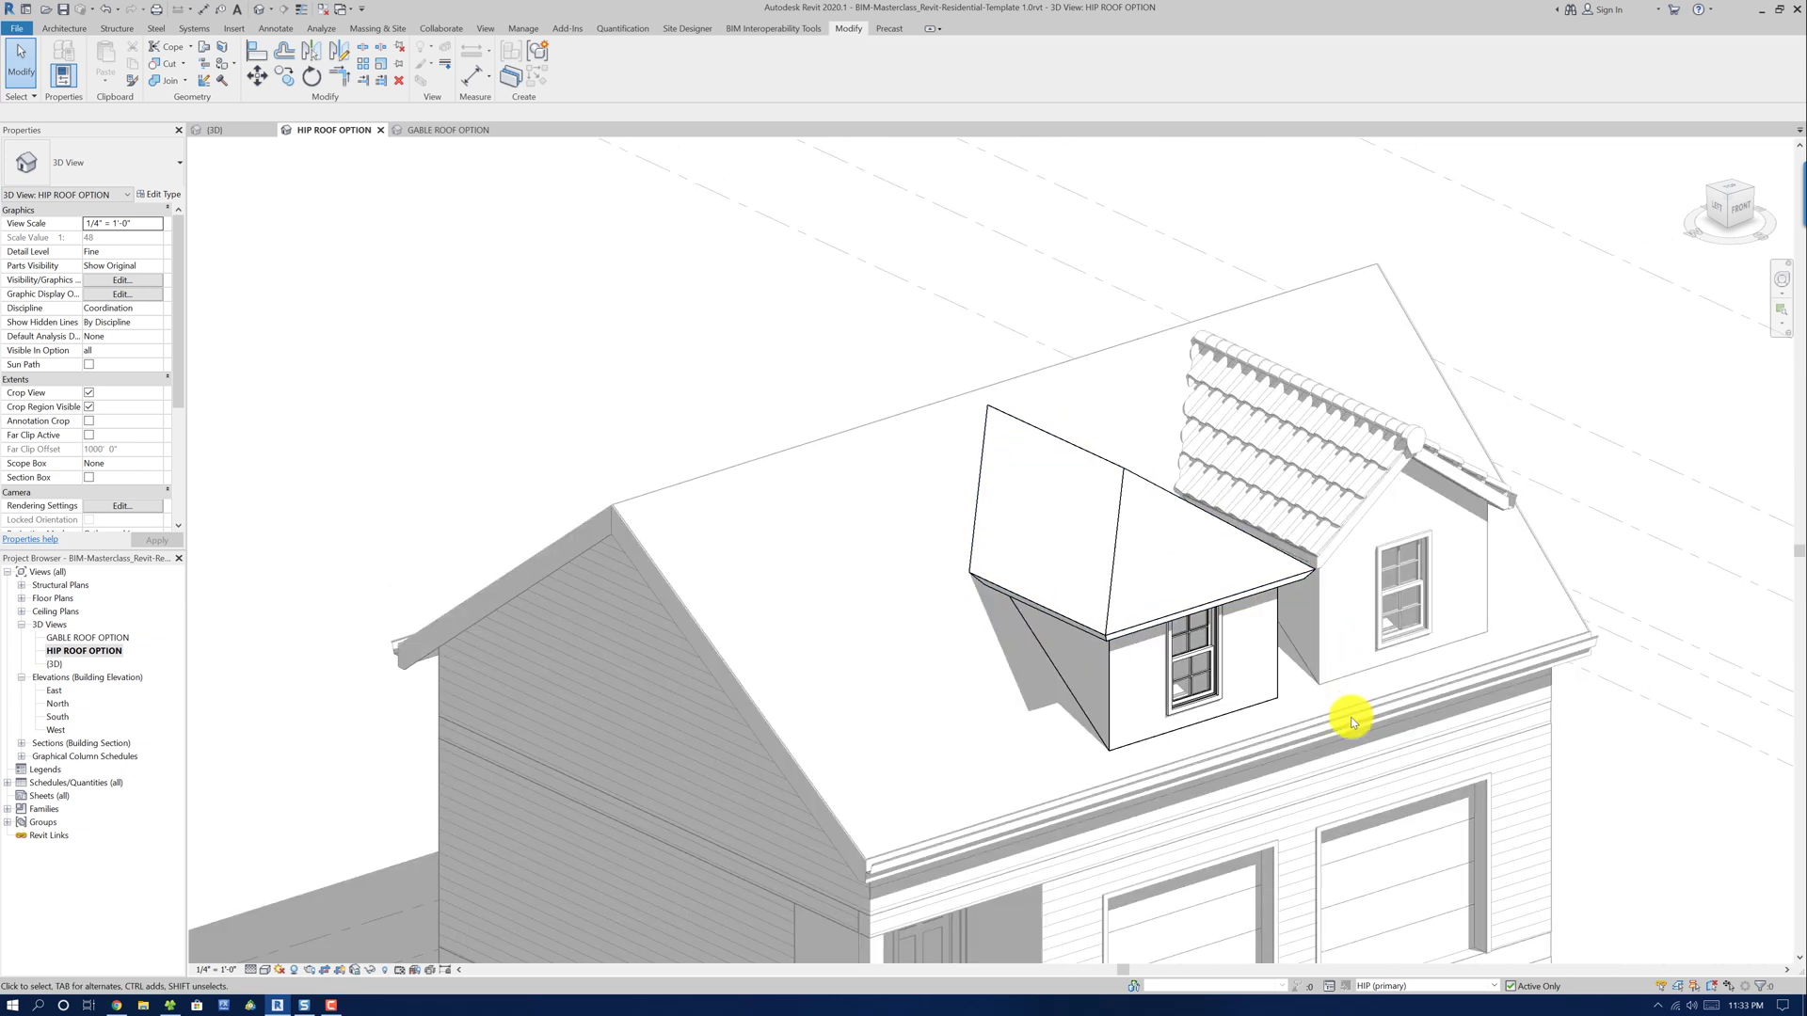
Switch the active design option from HIP to Main Model and inspect the hip dormer beside the existing tiled dormer
click(1405, 985)
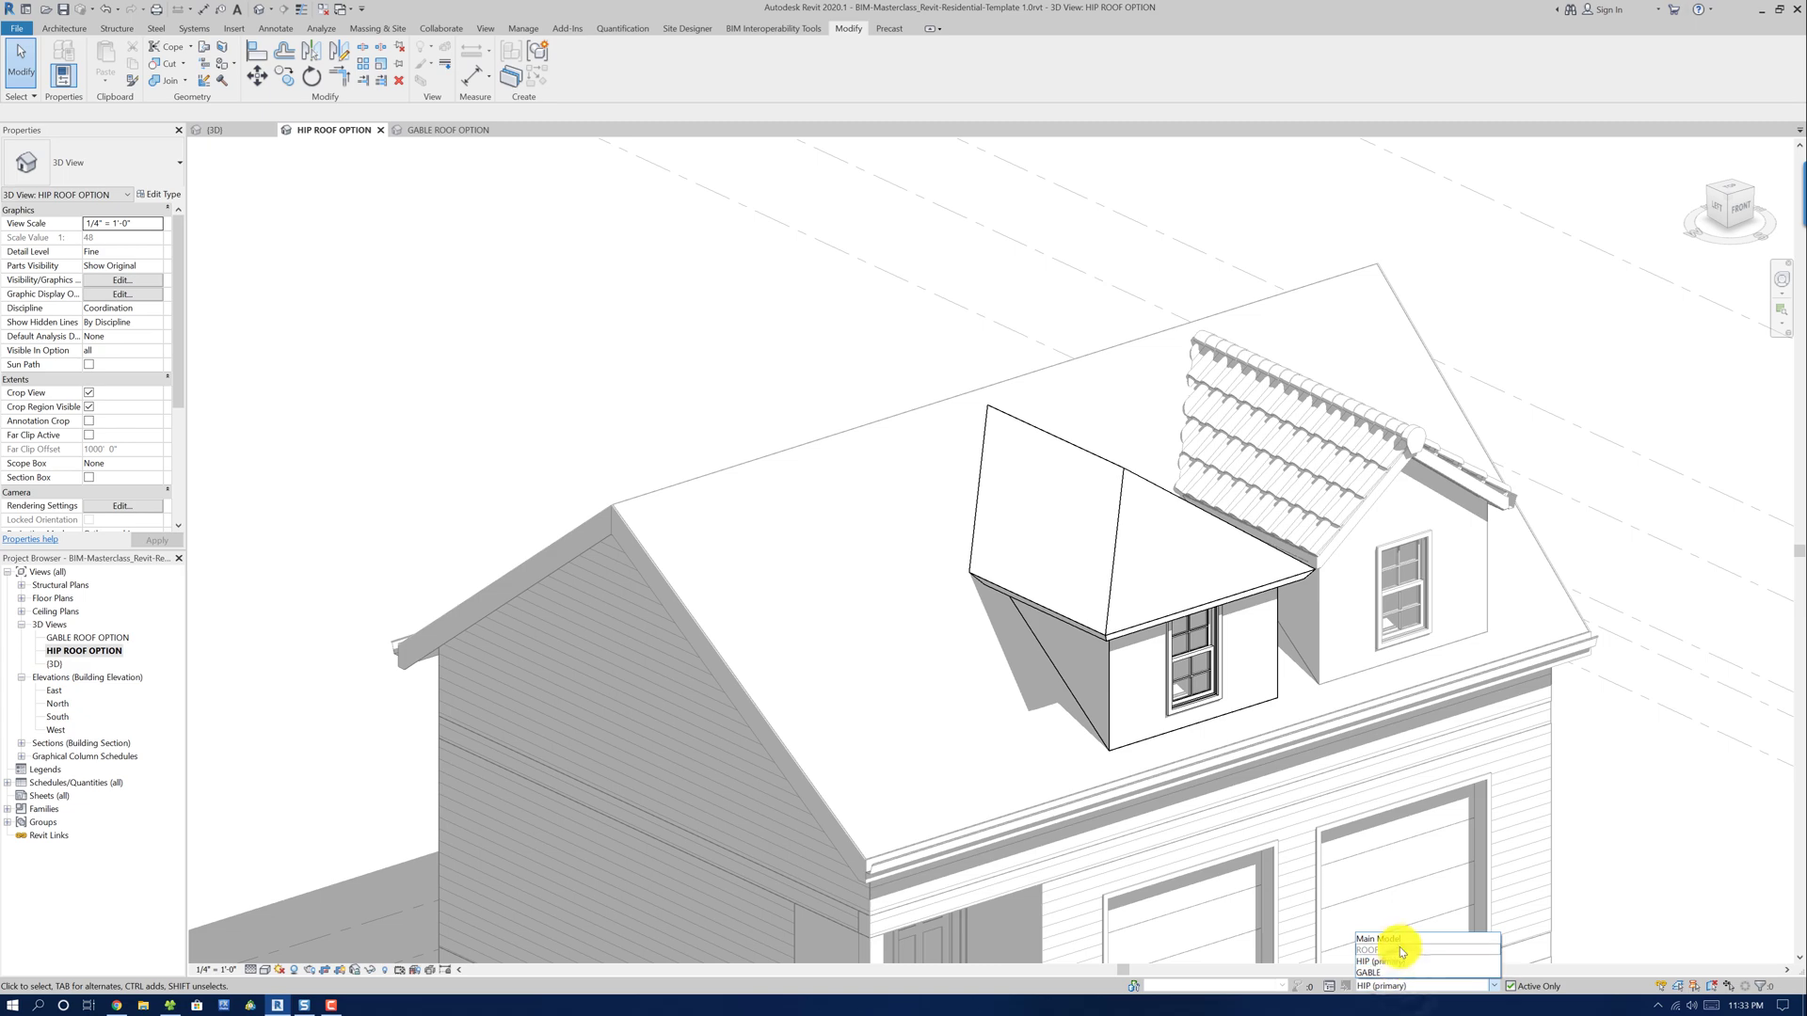
click(1398, 939)
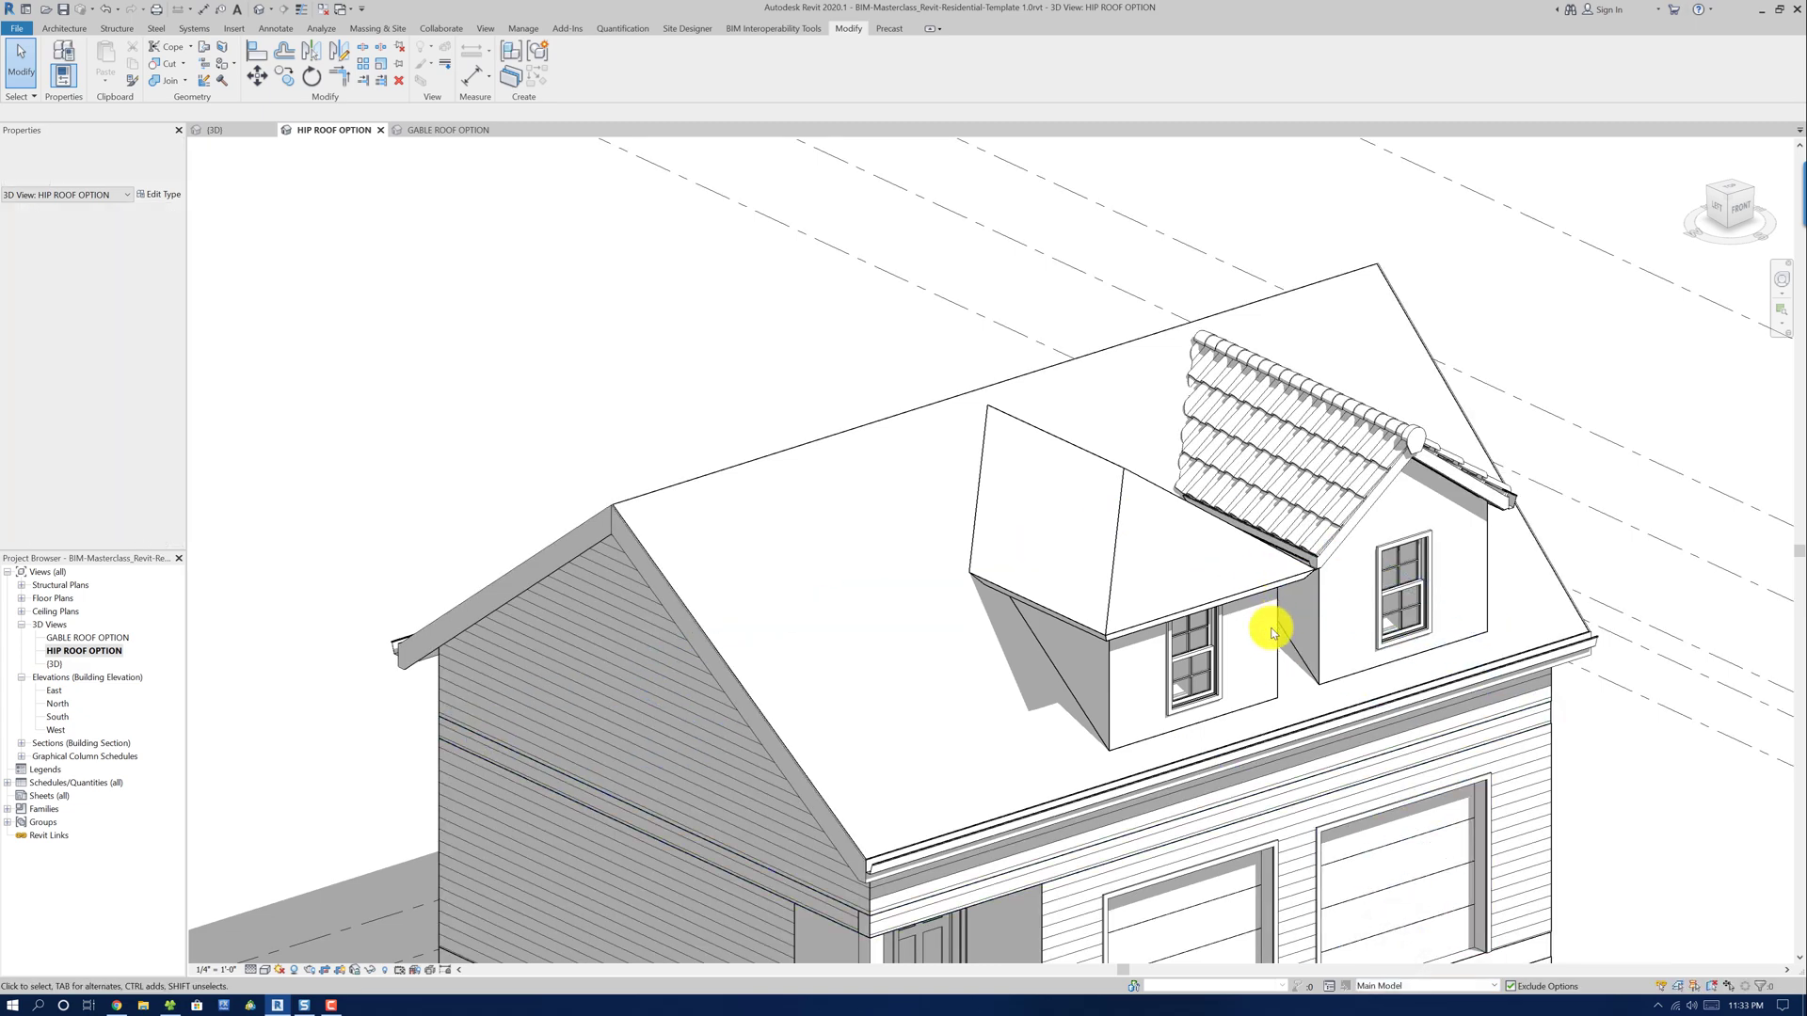
shift+middle_drag(1272, 632, 1024, 589)
scroll(1079, 607, up, 2)
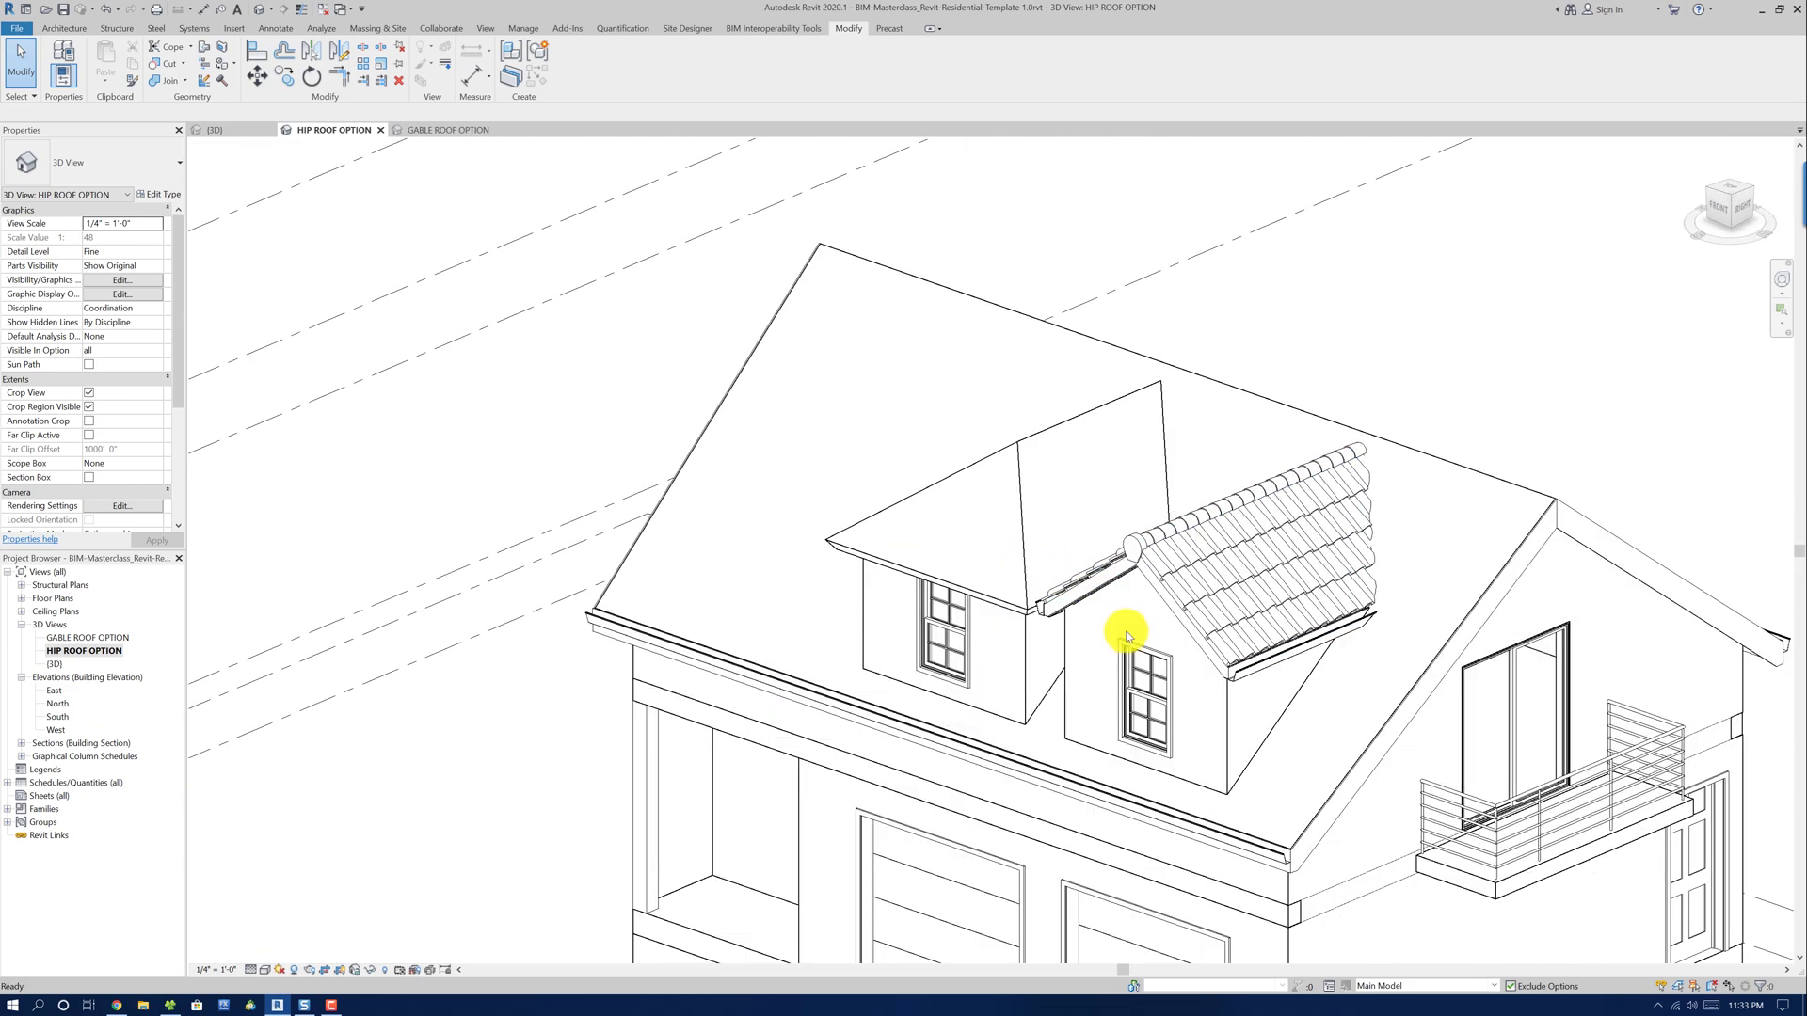
shift+middle_drag(1198, 645, 1105, 641)
scroll(1105, 641, up, 1)
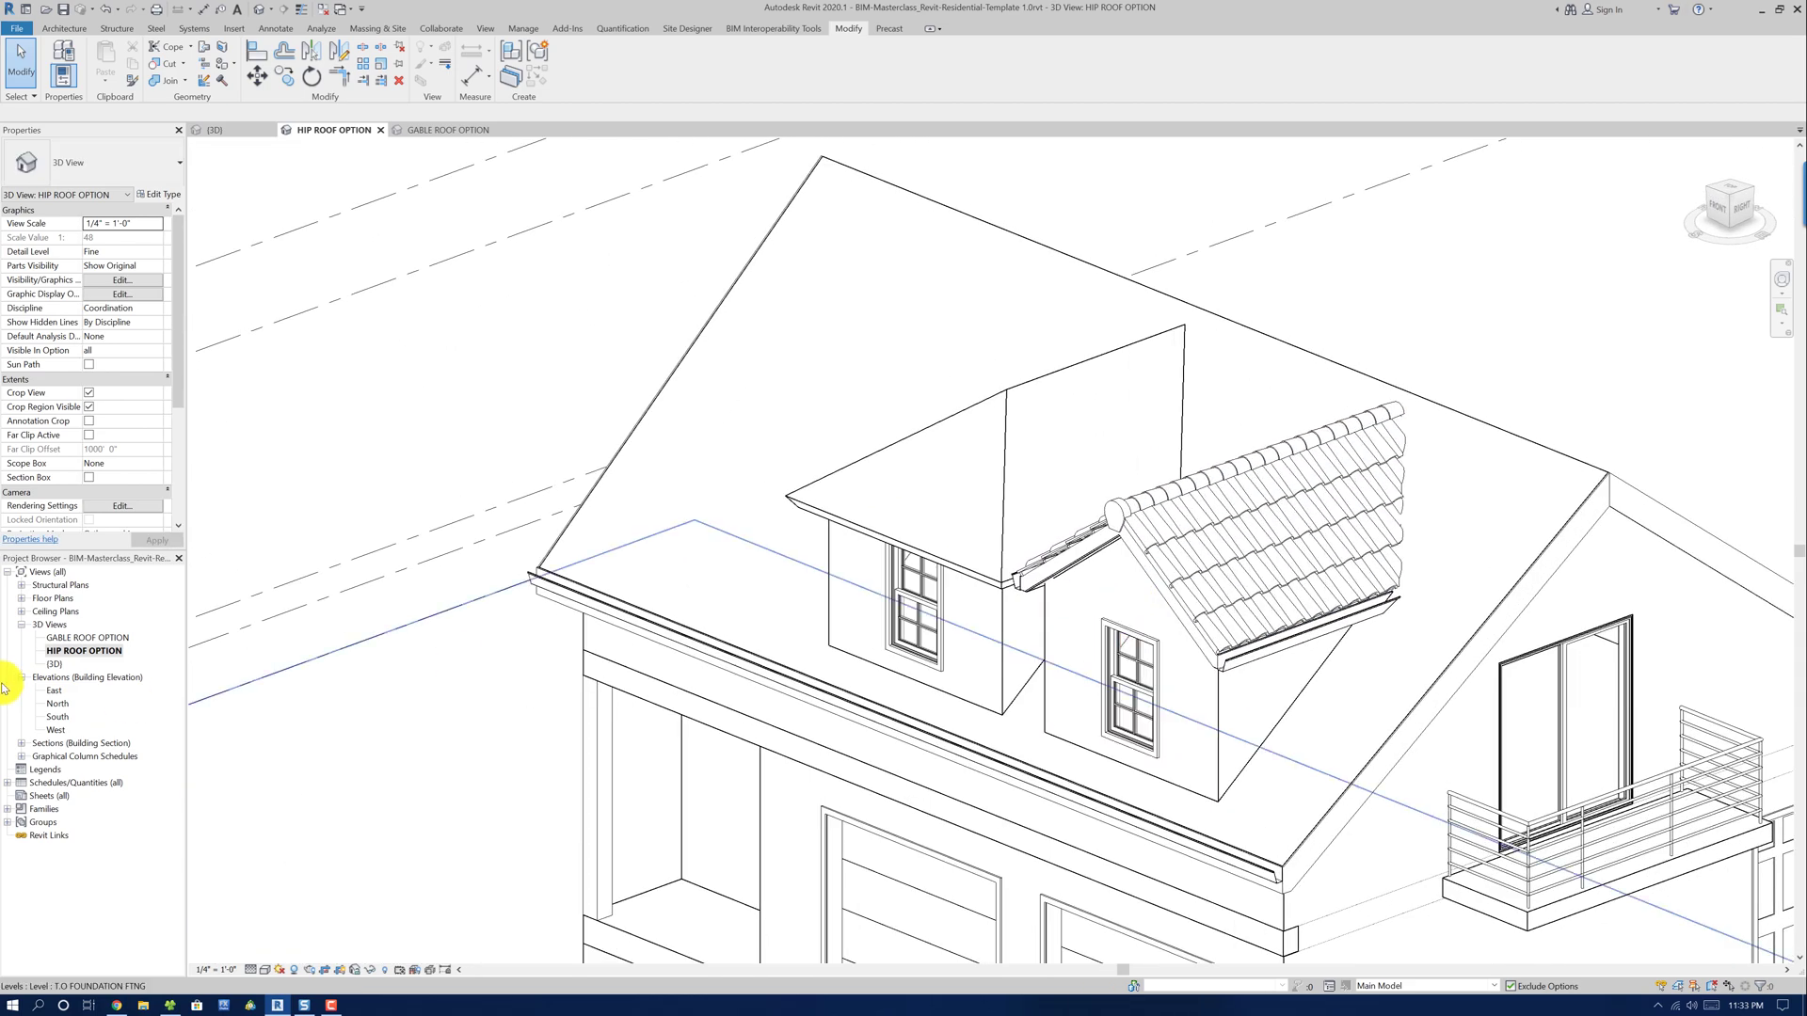
Open the GABLE ROOF OPTION 3D view and save the project
double_click(73, 639)
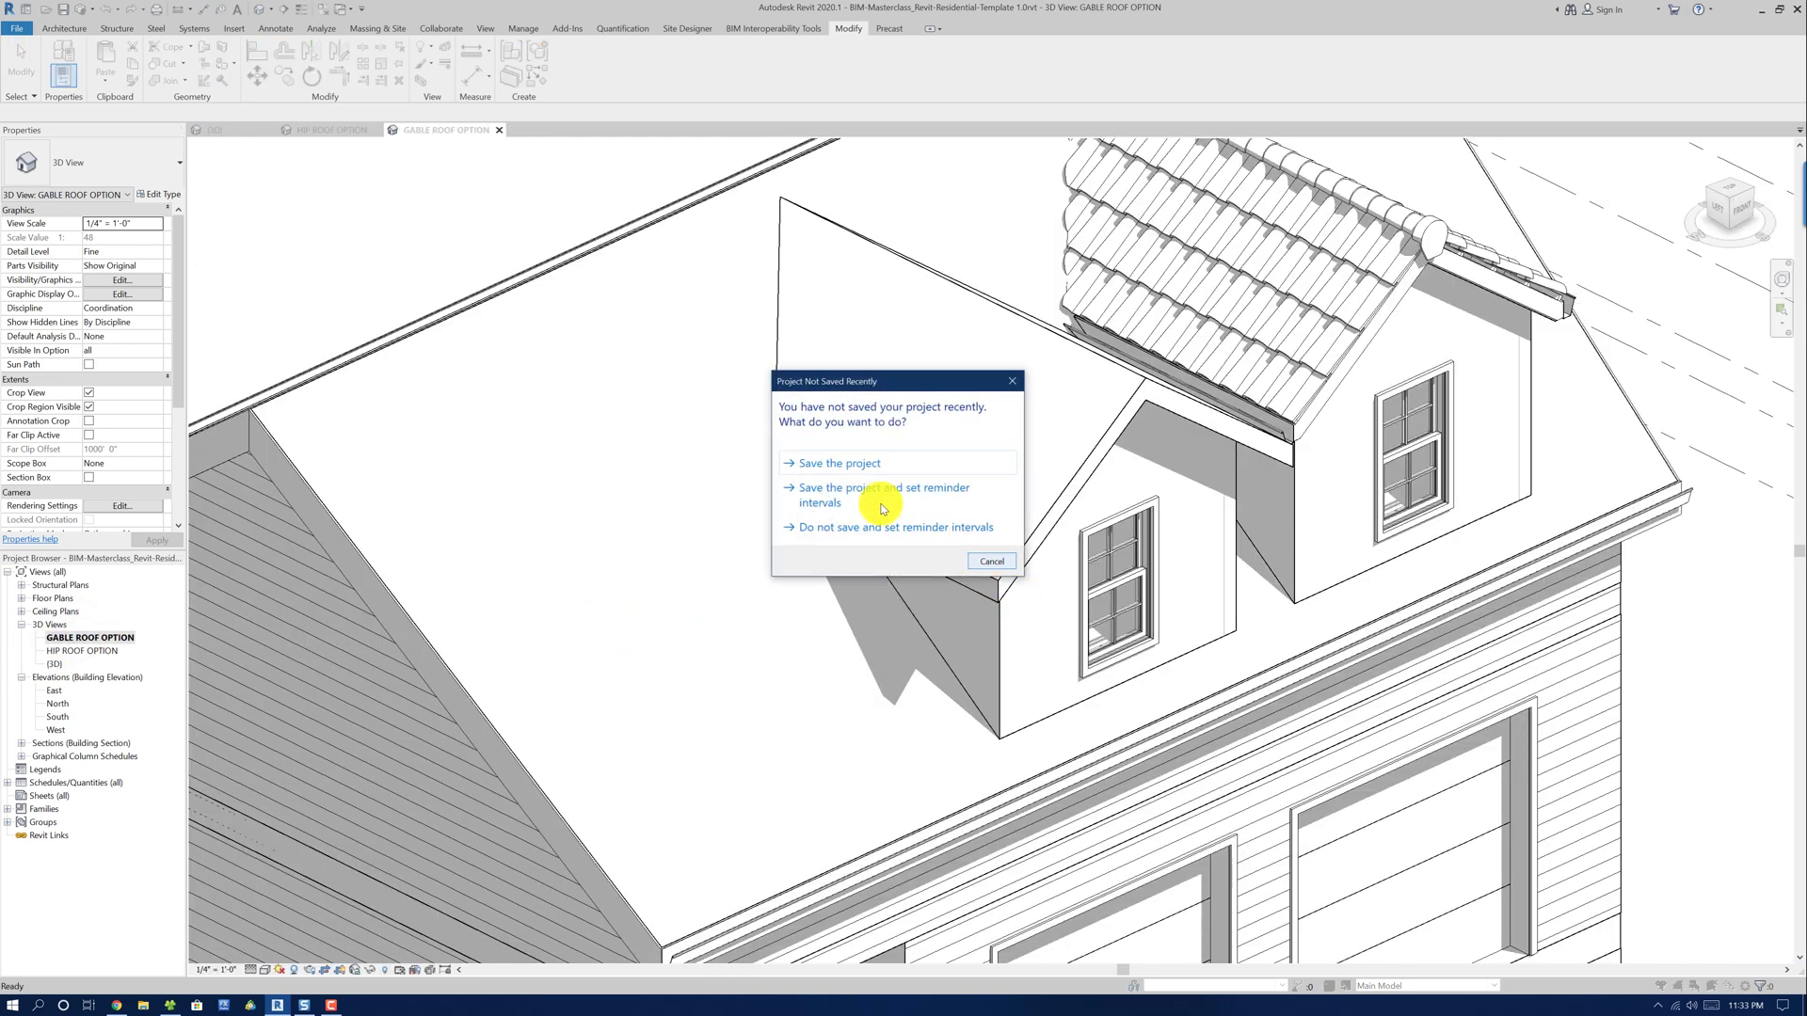
click(888, 464)
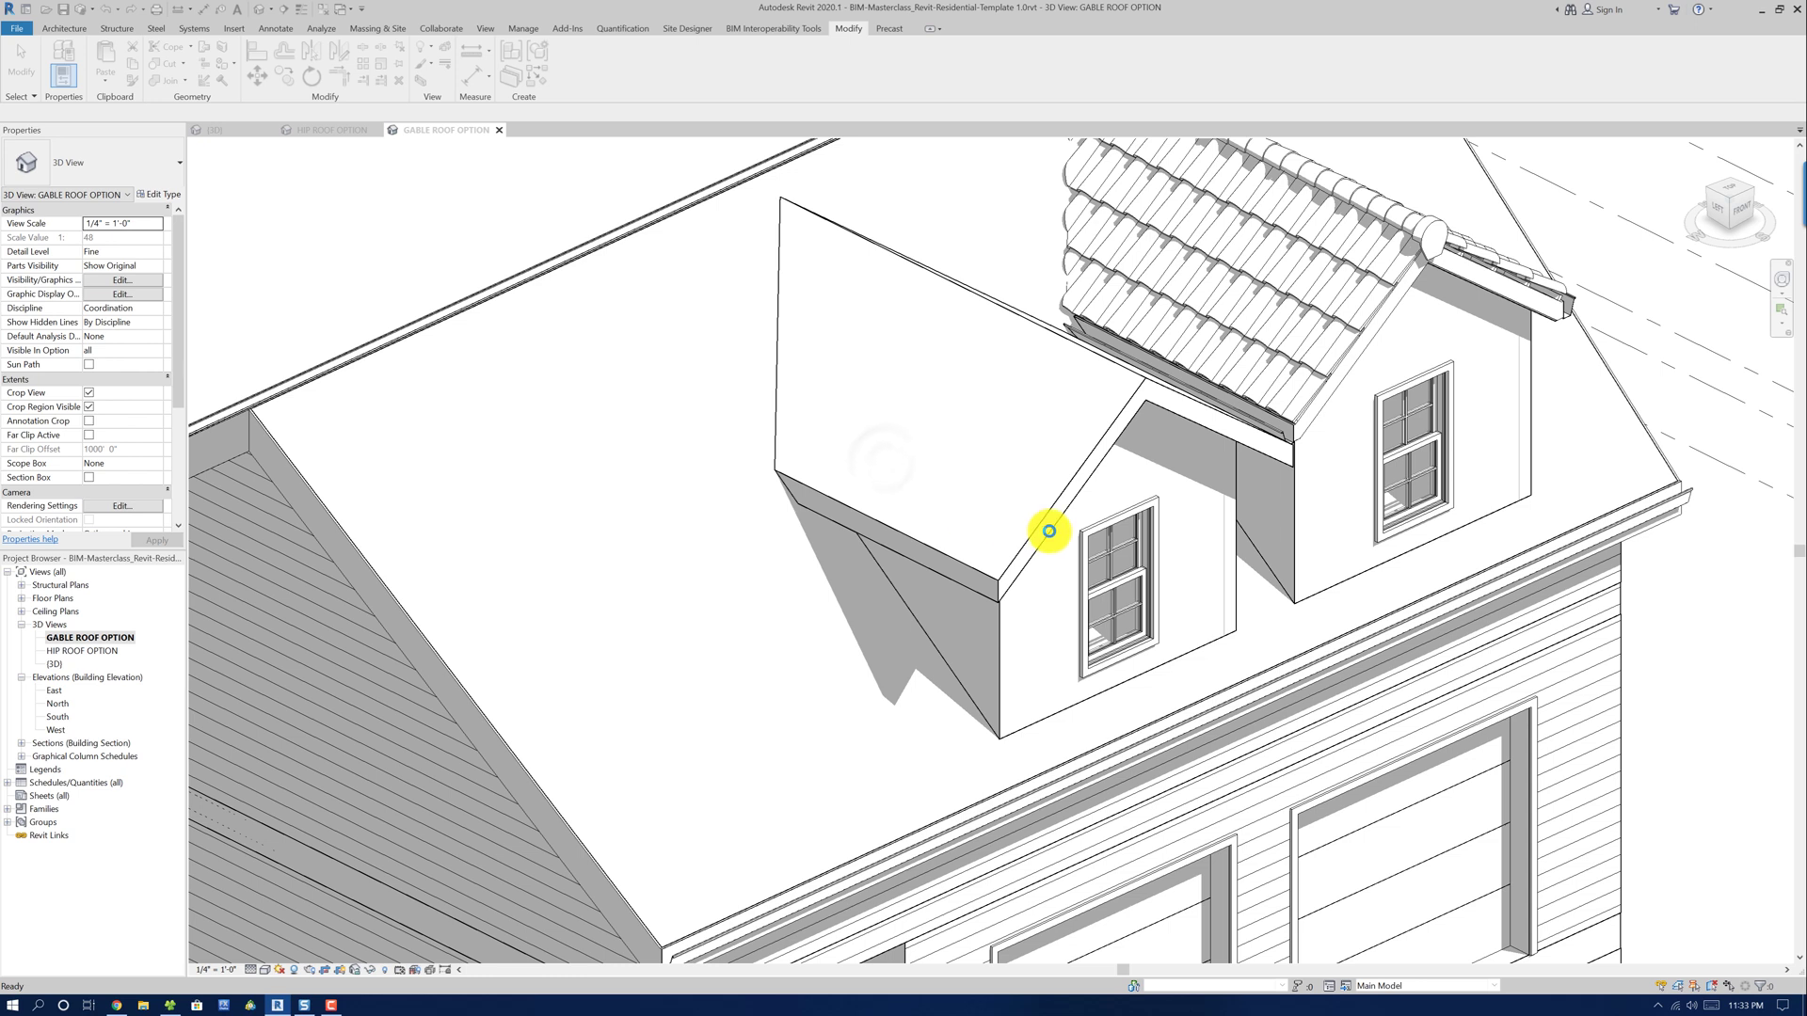